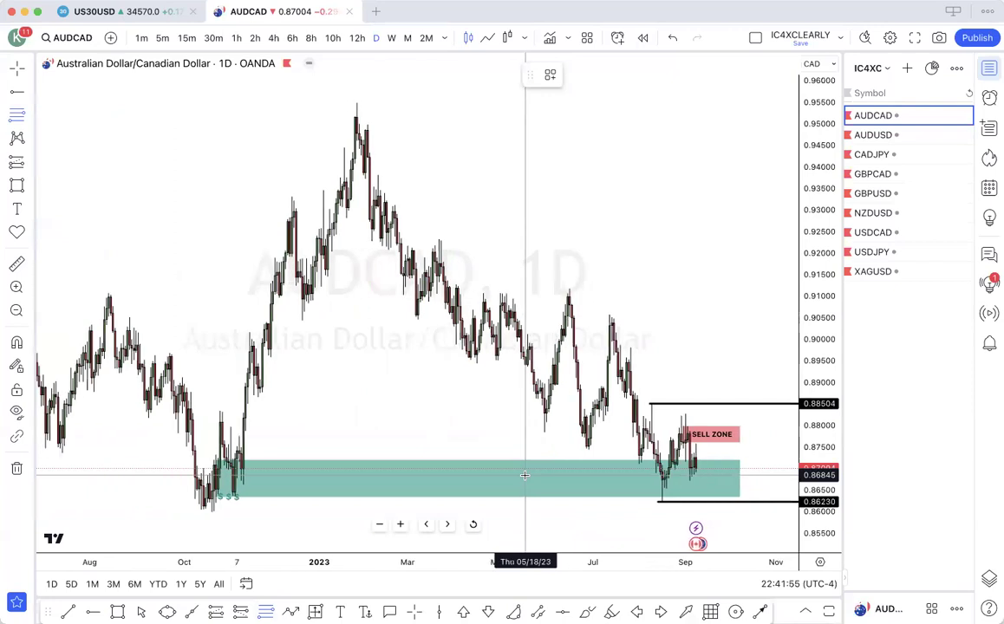
- Switch the AUDCAD chart to the 4-hour timeframe and draw a Fibonacci retracement from the August low near 0.86255 to about 0.88270
{"action": "scroll", "coordinate": [525, 475], "scroll_direction": "down", "scroll_amount": 3}
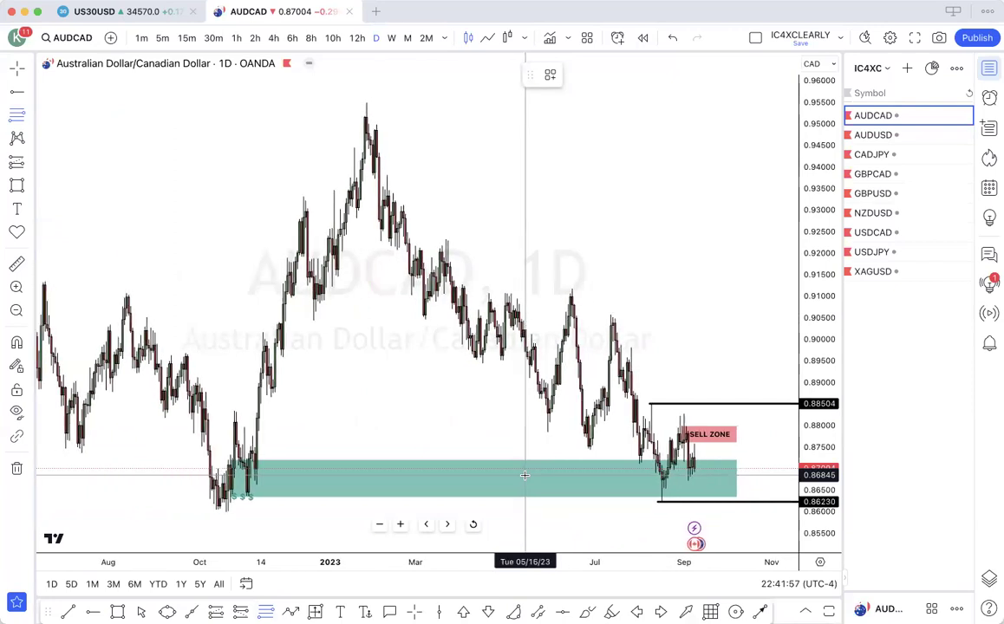
{"action": "scroll", "coordinate": [524, 475], "scroll_direction": "up", "scroll_amount": 2}
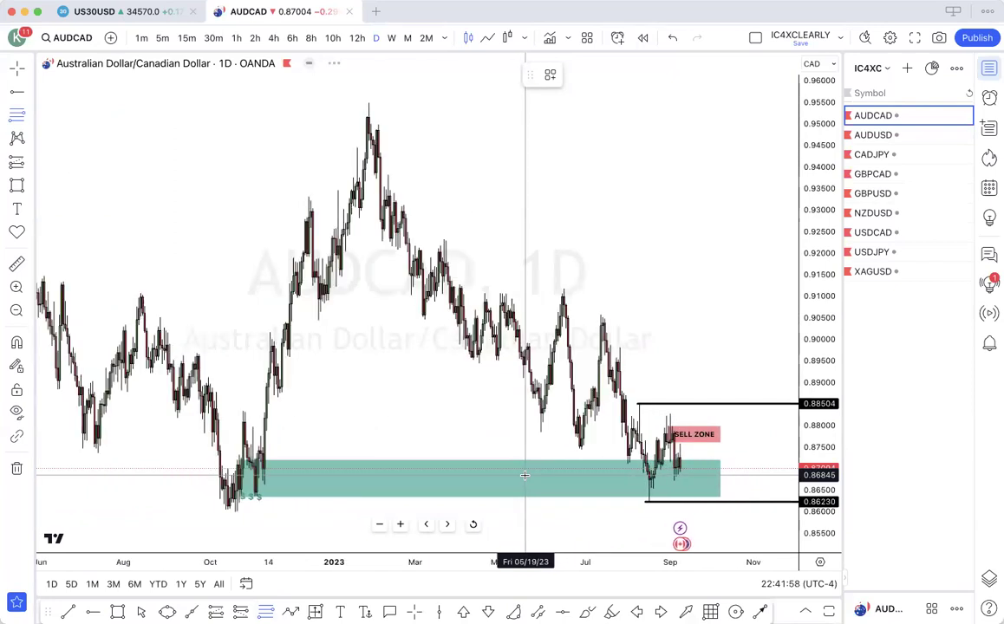
{"action": "scroll", "coordinate": [524, 475], "scroll_direction": "up", "scroll_amount": 5}
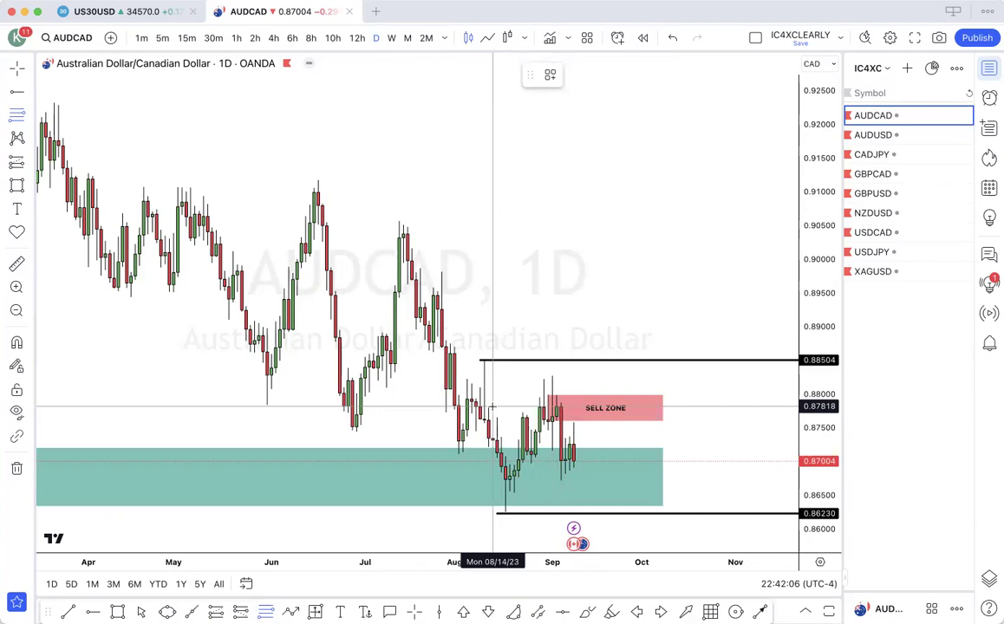
{"action": "scroll", "coordinate": [546, 420], "scroll_direction": "up", "scroll_amount": 2}
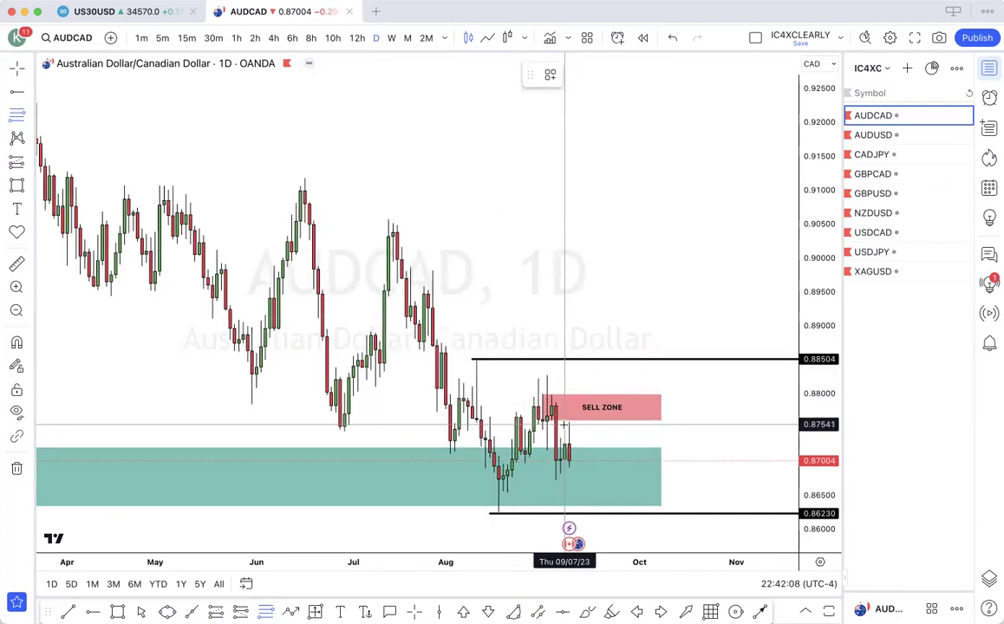
{"action": "left_click", "coordinate": [273, 38]}
{"action": "scroll", "coordinate": [423, 272], "scroll_direction": "down", "scroll_amount": 1}
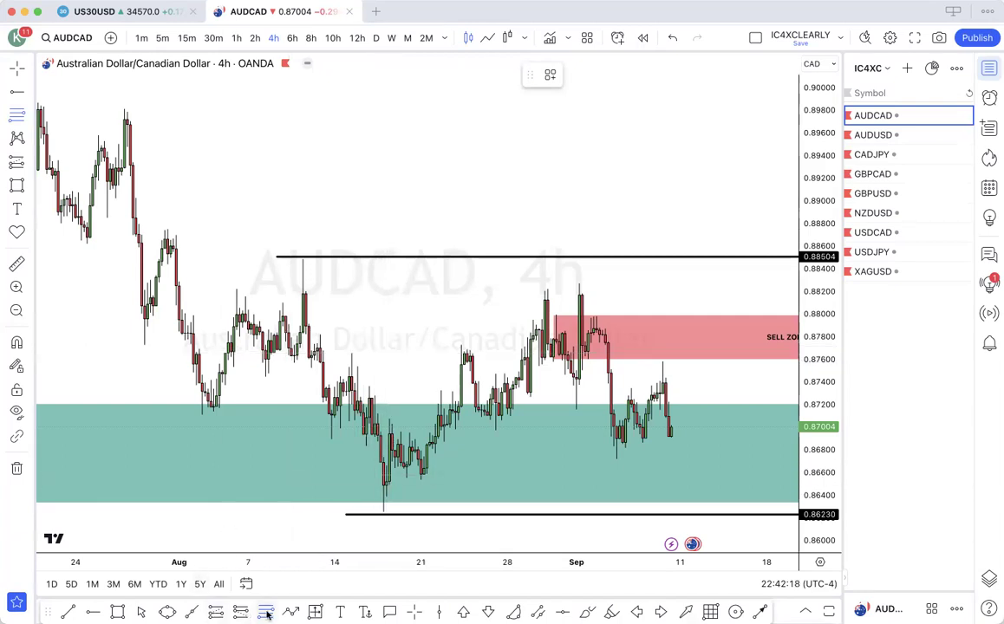
{"action": "left_click", "coordinate": [369, 514]}
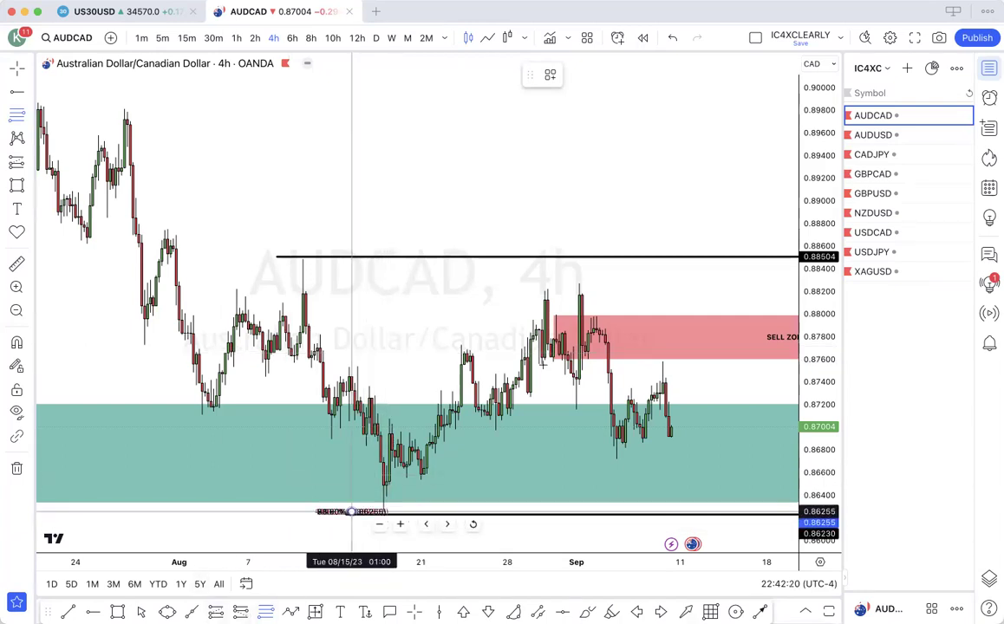
{"action": "left_click", "coordinate": [682, 283]}
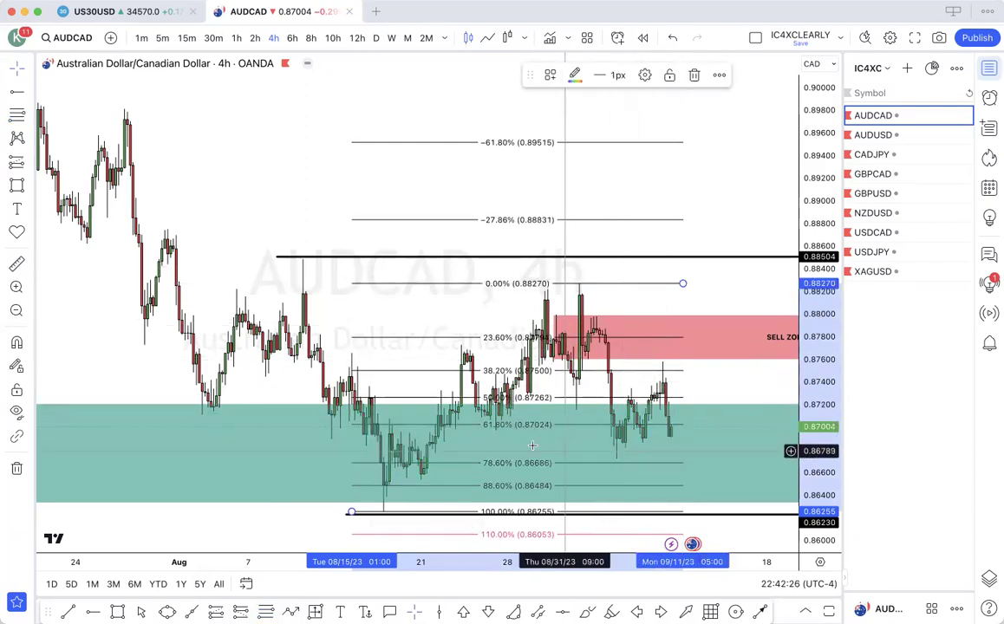
- Draw a rectangle zone around the 78.6% Fibonacci level, from about 0.86777 down to 0.86530, extending from August 18 to September 18
{"action": "left_click", "coordinate": [117, 612]}
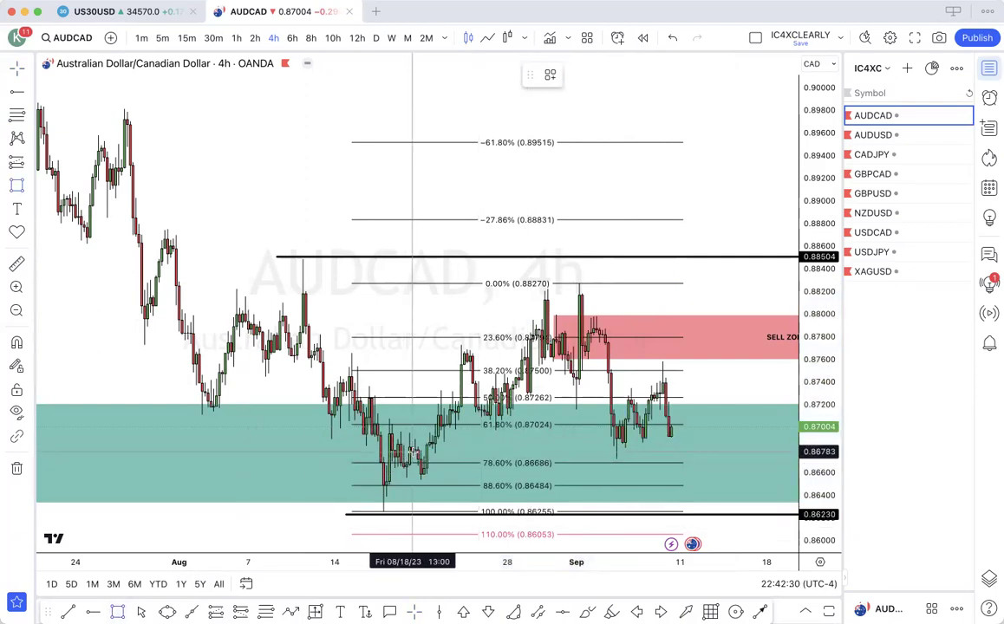
{"action": "left_click_drag", "start_coordinate": [412, 452], "coordinate": [766, 478]}
{"action": "right_click", "coordinate": [767, 481]}
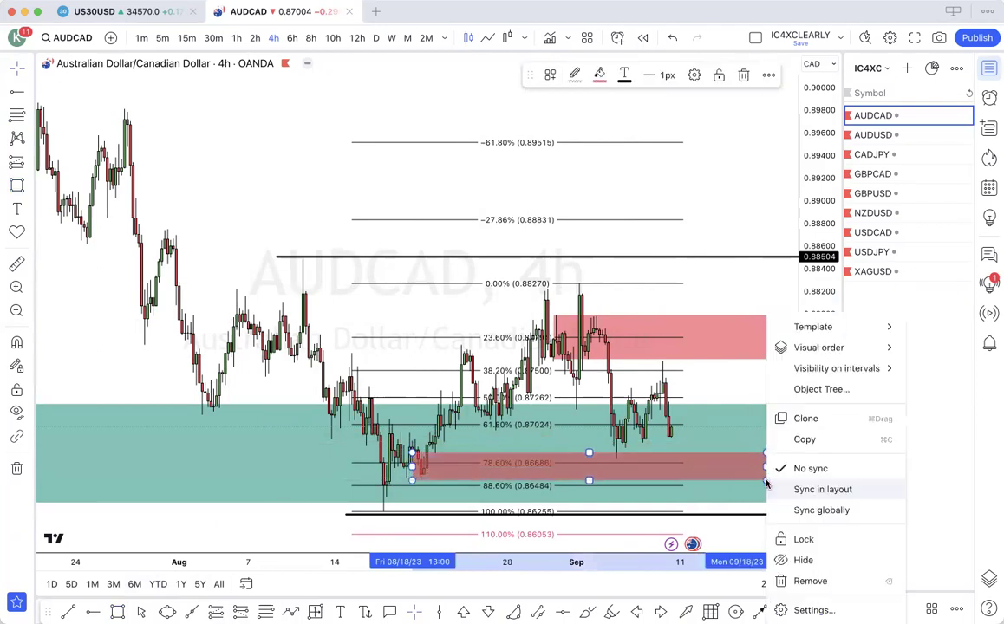
{"action": "left_click", "coordinate": [654, 458]}
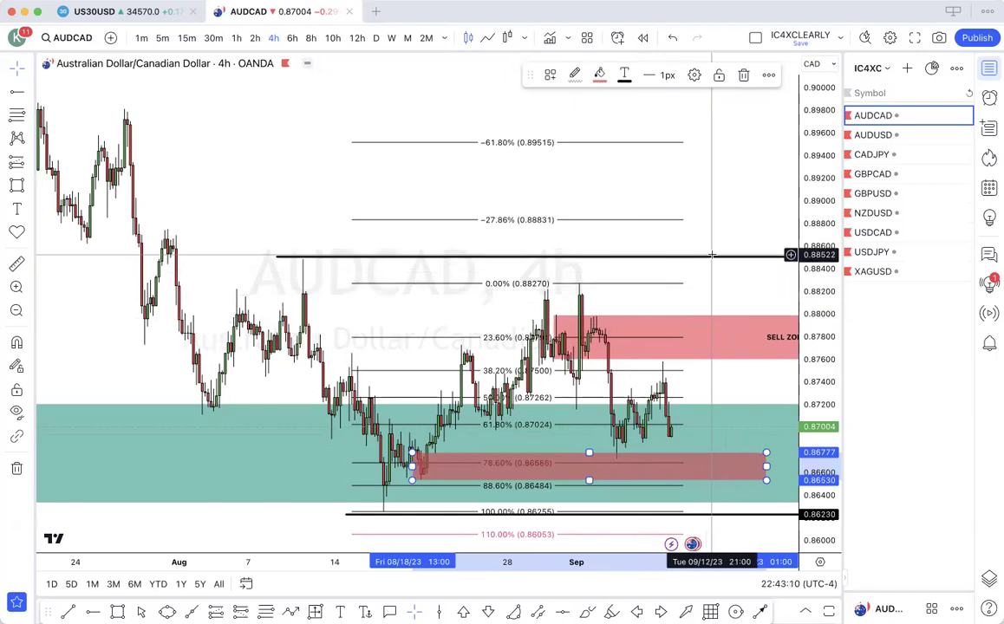
- Switch to the AUDUSD chart on the weekly timeframe, covering price history from 2017 onward
{"action": "scroll", "coordinate": [710, 254], "scroll_direction": "down", "scroll_amount": 3}
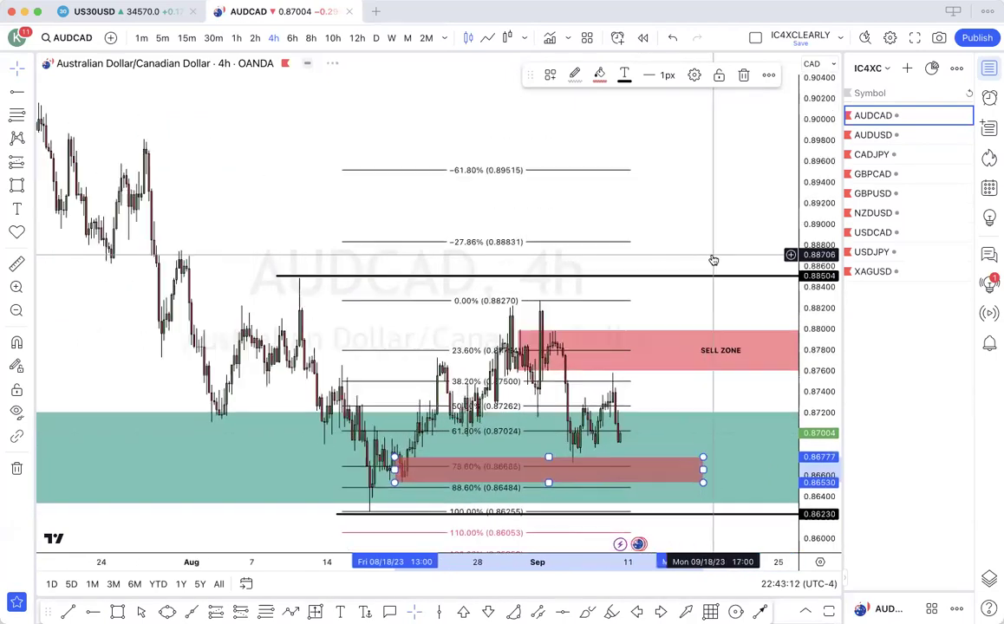
{"action": "scroll", "coordinate": [712, 258], "scroll_direction": "down", "scroll_amount": 1}
{"action": "left_click", "coordinate": [878, 135]}
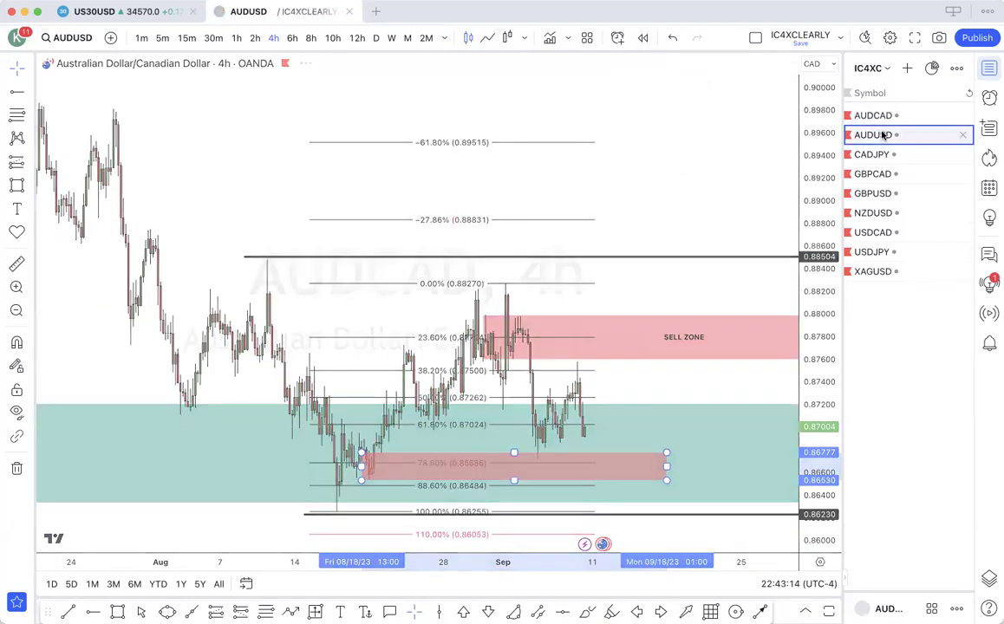
{"action": "left_click", "coordinate": [391, 39]}
{"action": "scroll", "coordinate": [576, 259], "scroll_direction": "up", "scroll_amount": 6}
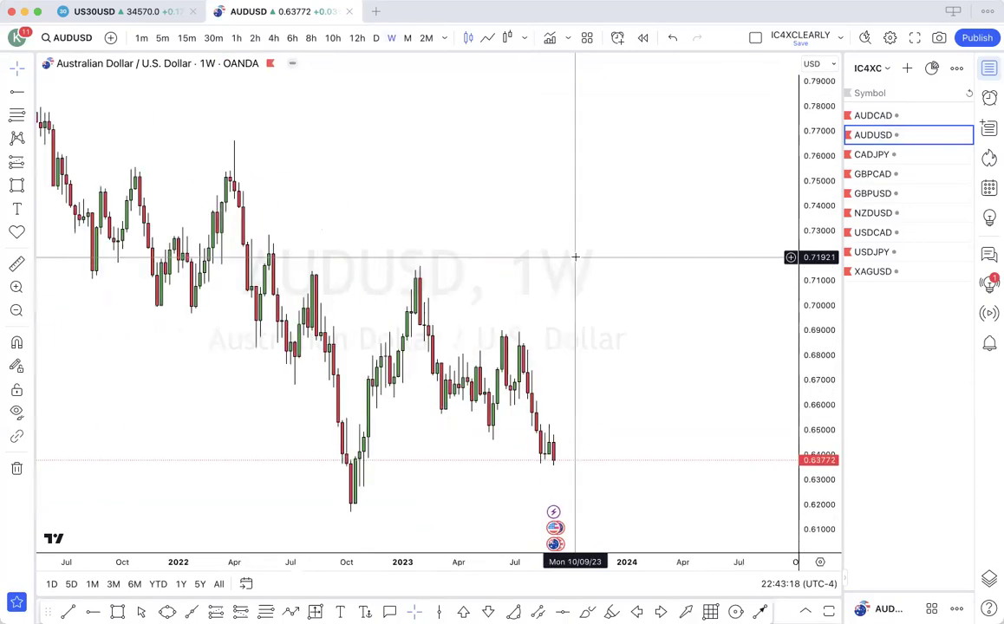
{"action": "scroll", "coordinate": [576, 259], "scroll_direction": "down", "scroll_amount": 3}
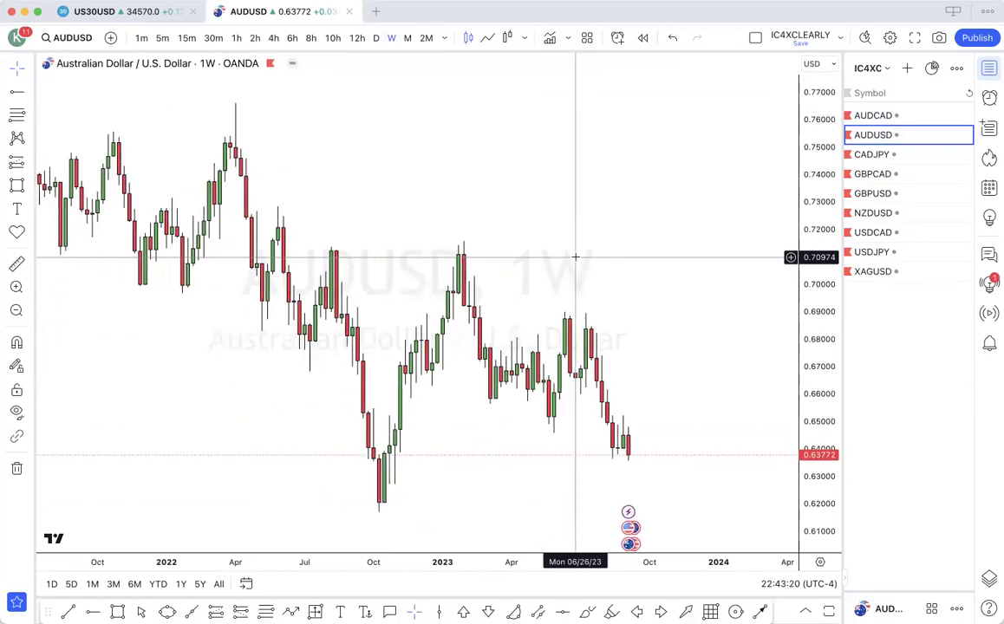
{"action": "scroll", "coordinate": [576, 258], "scroll_direction": "down", "scroll_amount": 6}
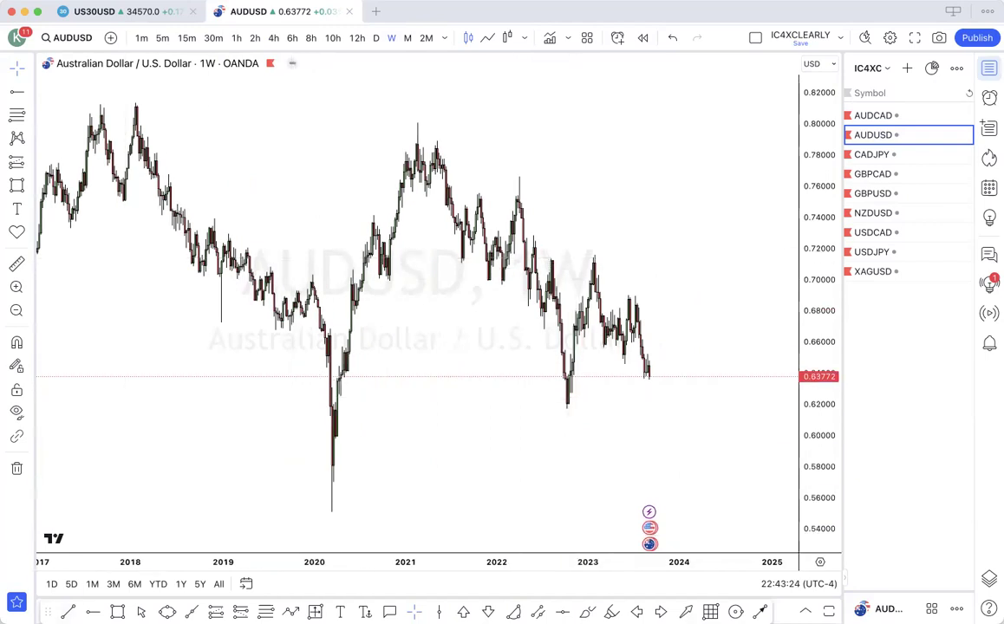
- Draw a descending trend line from the February 2021 high near 0.80183 past the 2022 high to about 0.67749 in December 2024
{"action": "key", "text": "alt+t"}
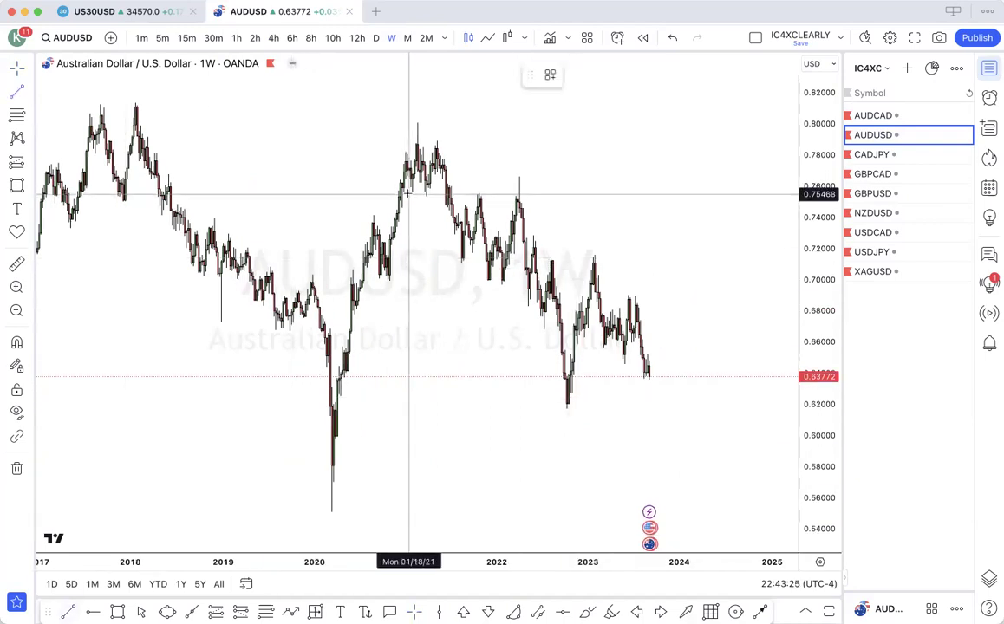
{"action": "left_click", "coordinate": [416, 121]}
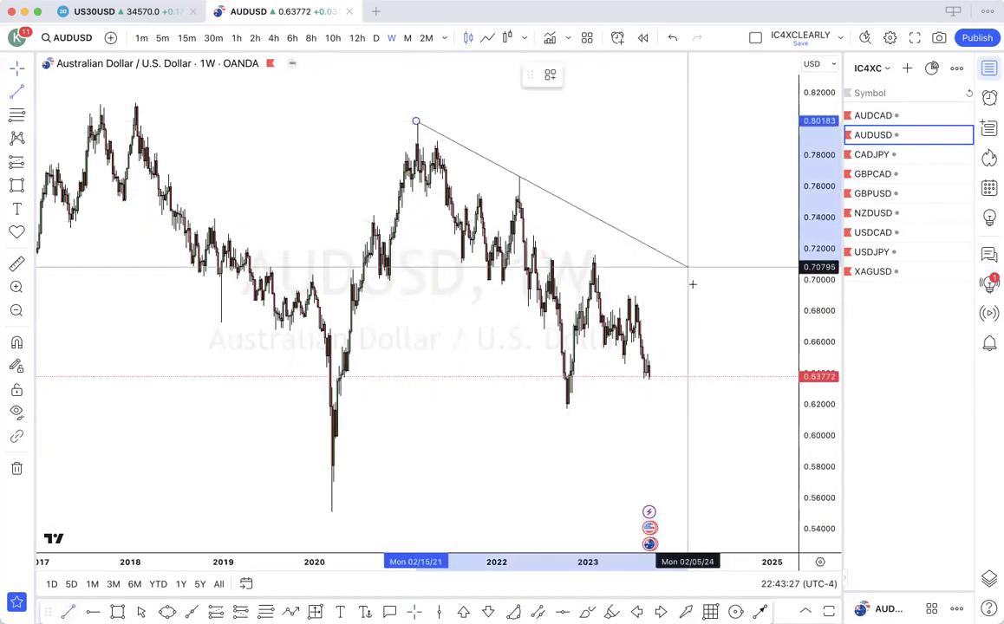
{"action": "left_click", "coordinate": [768, 315]}
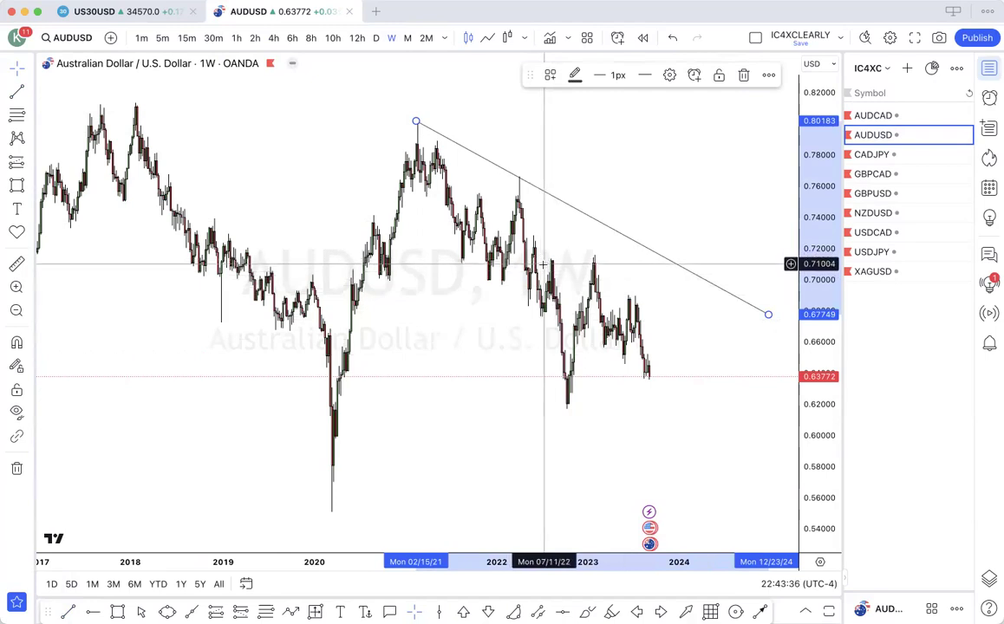
- Switch the AUDUSD chart to the daily timeframe, covering the swings from March 2022 to September 2023
{"action": "scroll", "coordinate": [562, 319], "scroll_direction": "up", "scroll_amount": 3}
{"action": "scroll", "coordinate": [564, 325], "scroll_direction": "up", "scroll_amount": 3}
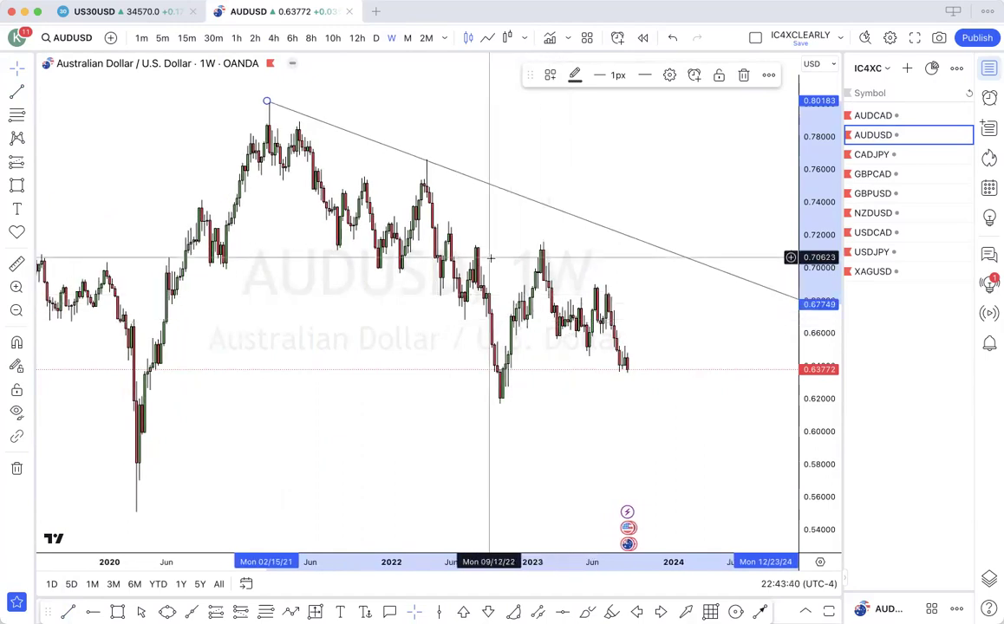
{"action": "left_click", "coordinate": [376, 39]}
{"action": "scroll", "coordinate": [461, 200], "scroll_direction": "down", "scroll_amount": 5}
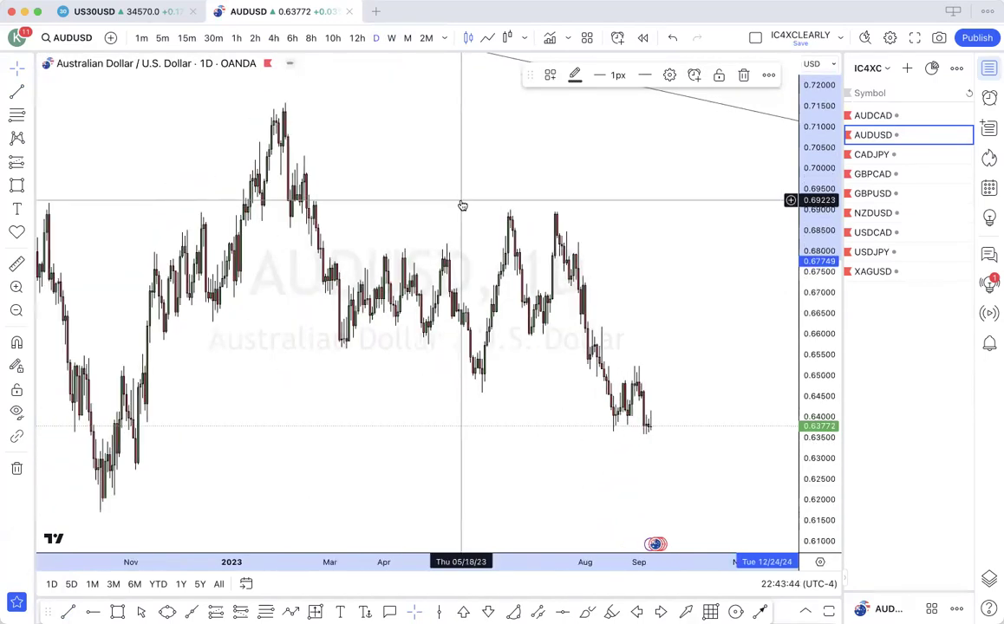
{"action": "scroll", "coordinate": [461, 200], "scroll_direction": "down", "scroll_amount": 2}
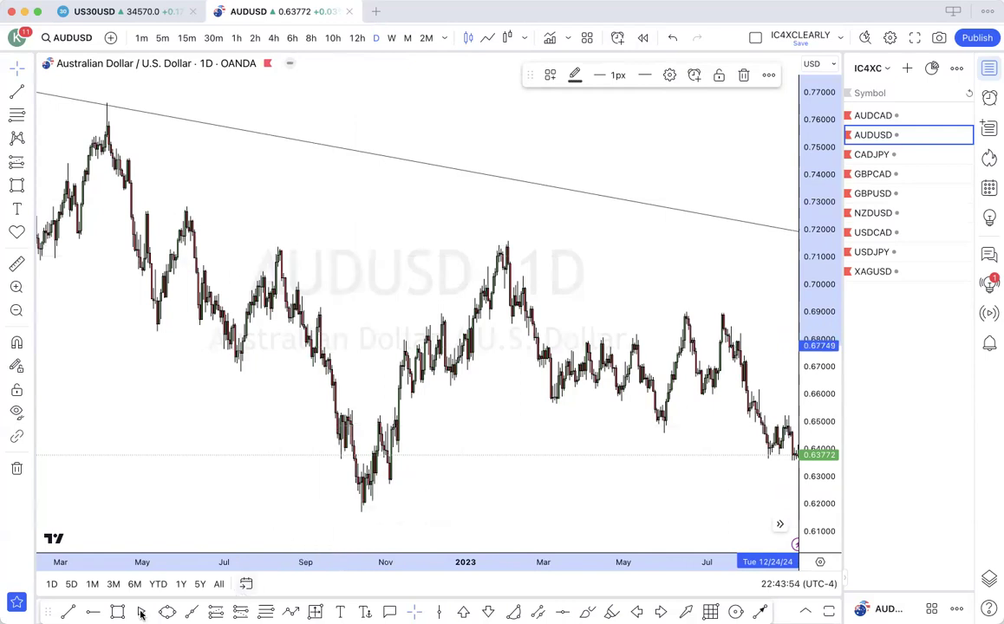
- Draw a horizontal dashed arrow line at about 0.71377 from the August 2022 high past the early 2023 high
{"action": "left_click", "coordinate": [759, 613]}
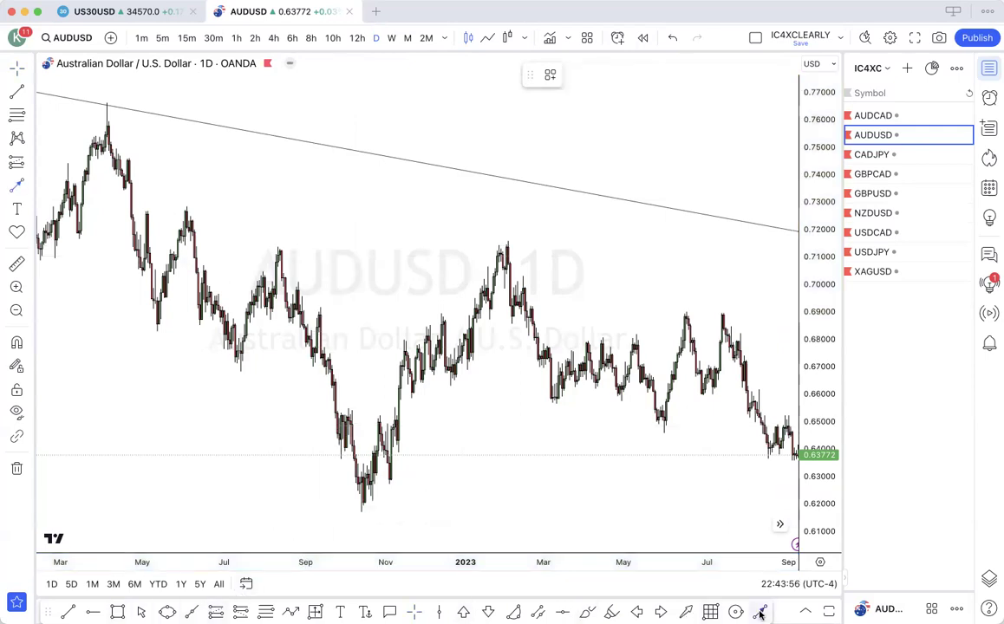
{"action": "left_click", "coordinate": [260, 247]}
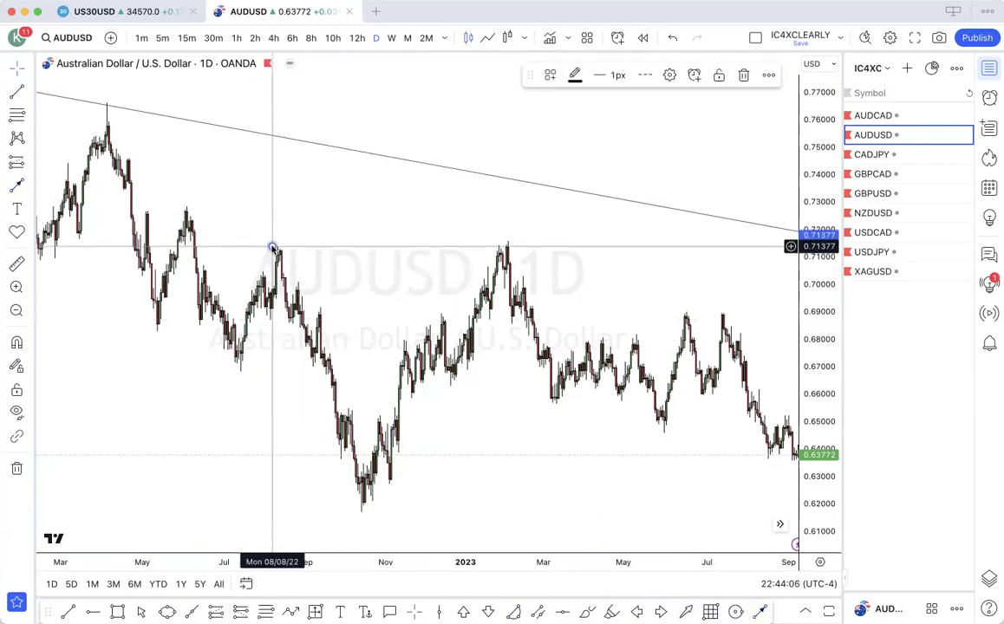
{"action": "left_click_drag", "start_coordinate": [272, 248], "coordinate": [344, 252]}
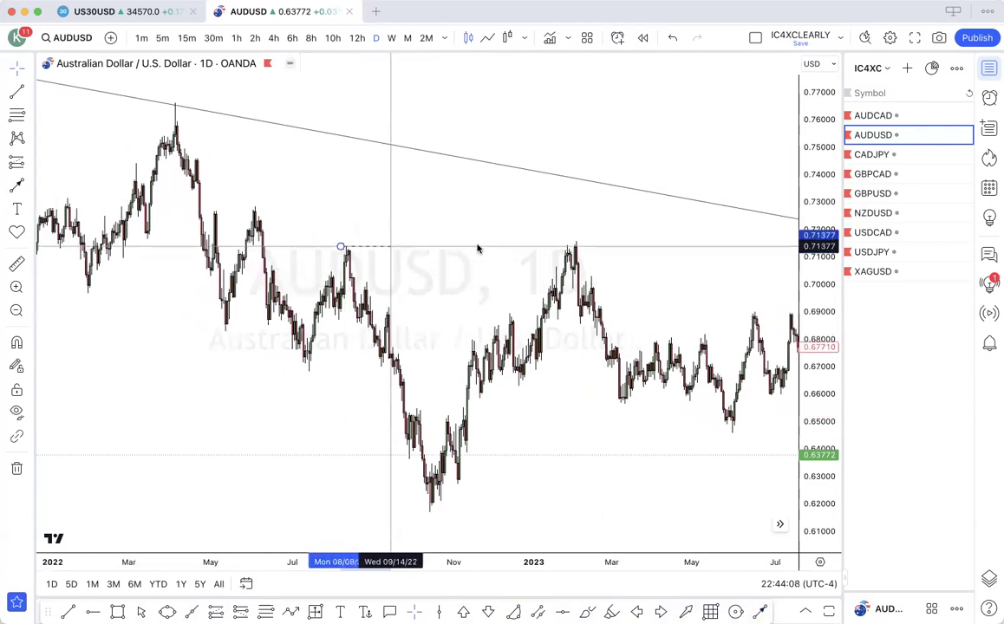
{"action": "left_click", "coordinate": [653, 241]}
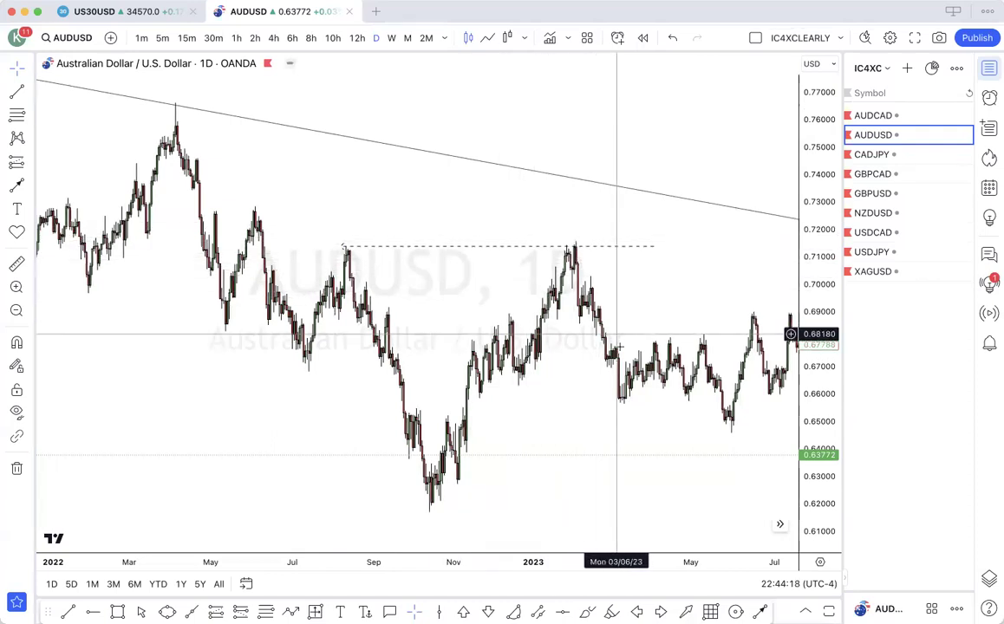
- Try marking a rectangle zone from November 4, 2022 to September 27, 2023 below about 0.65195, and delete it
{"action": "scroll", "coordinate": [617, 334], "scroll_direction": "down", "scroll_amount": 5}
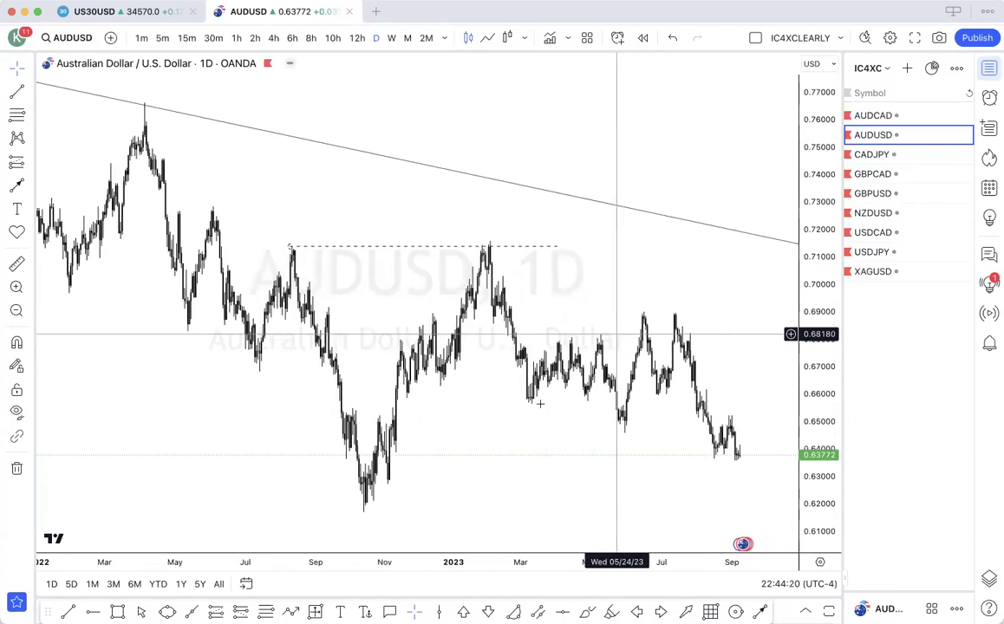
{"action": "scroll", "coordinate": [506, 433], "scroll_direction": "up", "scroll_amount": 3}
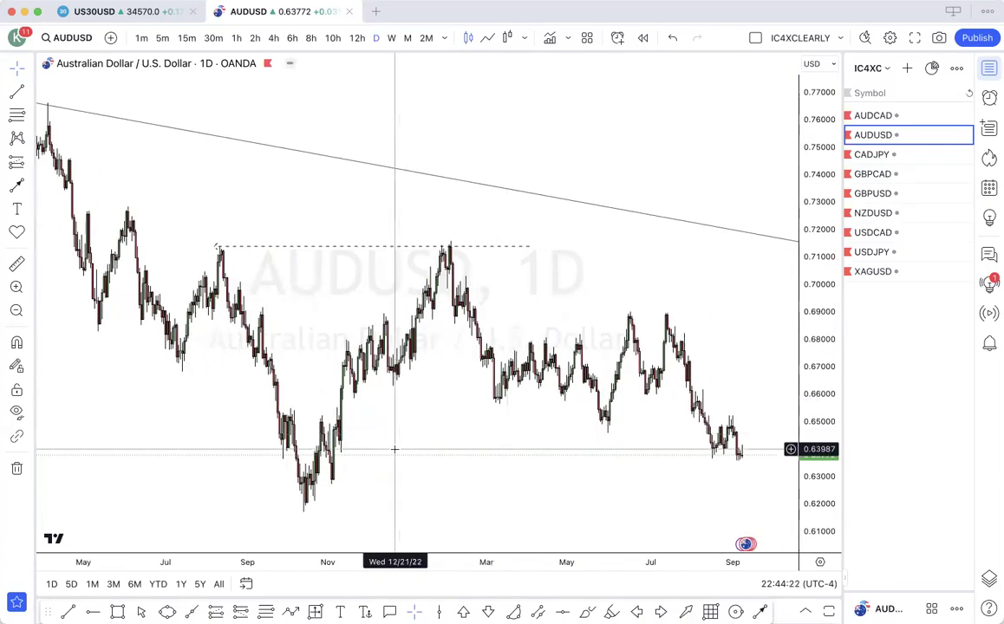
{"action": "scroll", "coordinate": [394, 448], "scroll_direction": "down", "scroll_amount": 3}
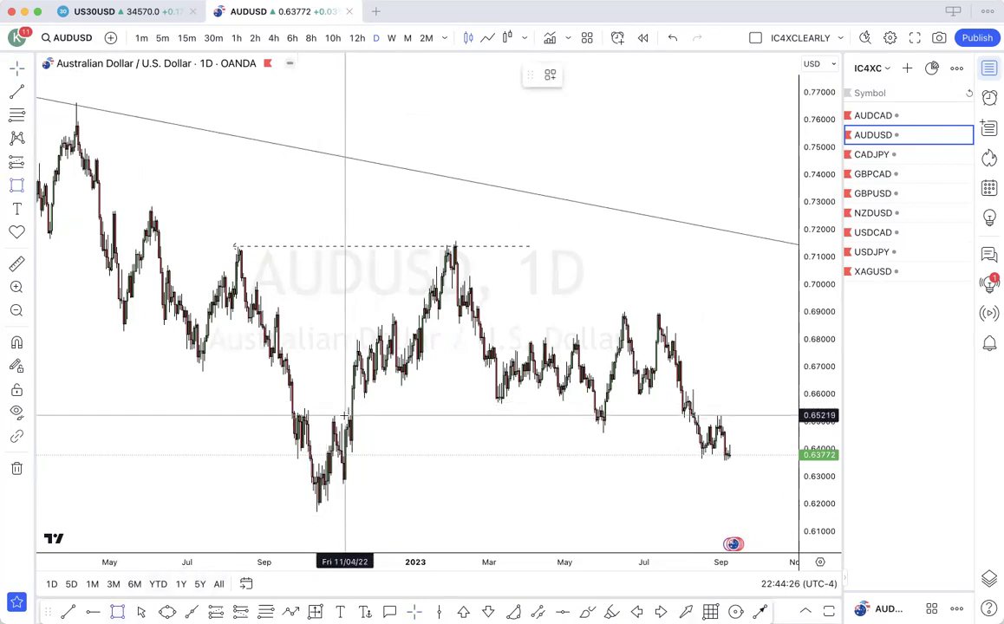
{"action": "mouse_move", "coordinate": [344, 417]}
{"action": "left_mouse_down"}
{"action": "mouse_move", "coordinate": [672, 424]}
{"action": "mouse_move", "coordinate": [754, 447]}
{"action": "left_mouse_up"}
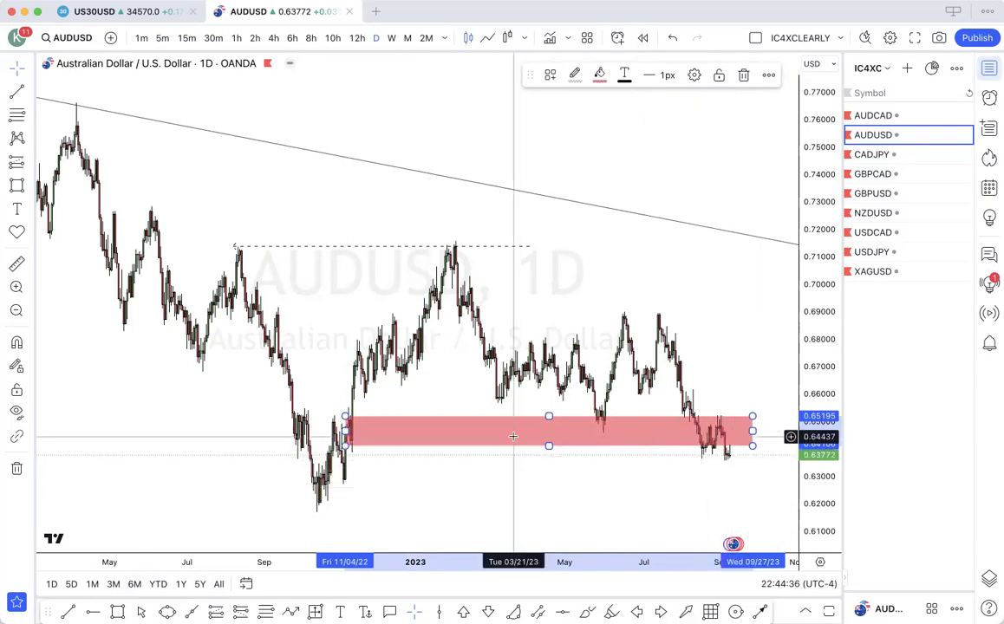
{"action": "key", "text": "Delete"}
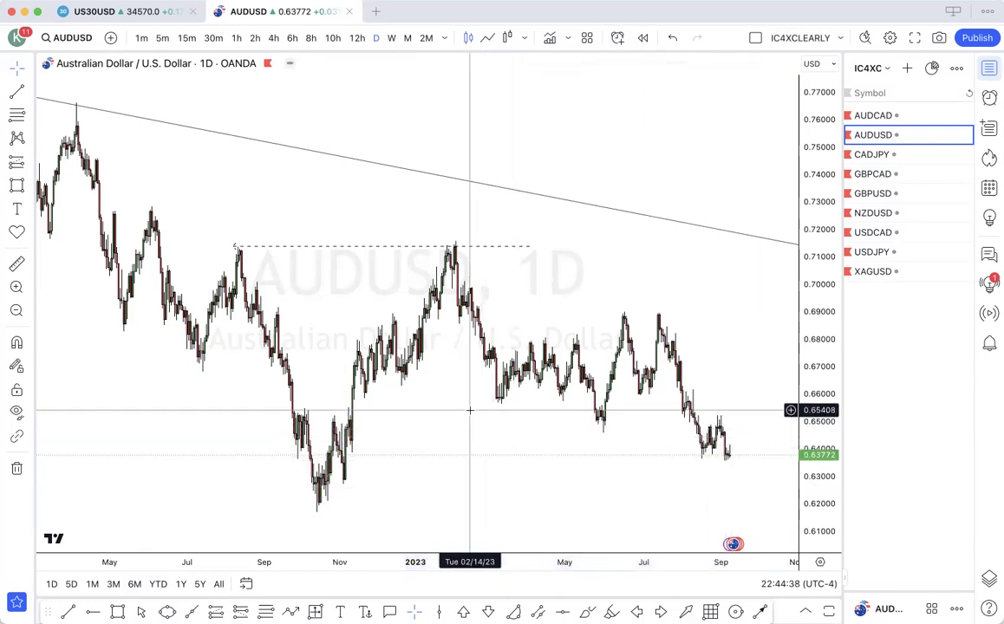
- Draw a horizontal dashed arrow line at about 0.63655 along the recent lows, from August 9 to mid-September 2023
{"action": "scroll", "coordinate": [489, 406], "scroll_direction": "down", "scroll_amount": 1}
{"action": "scroll", "coordinate": [489, 406], "scroll_direction": "up", "scroll_amount": 5}
{"action": "scroll", "coordinate": [486, 402], "scroll_direction": "right", "scroll_amount": 2}
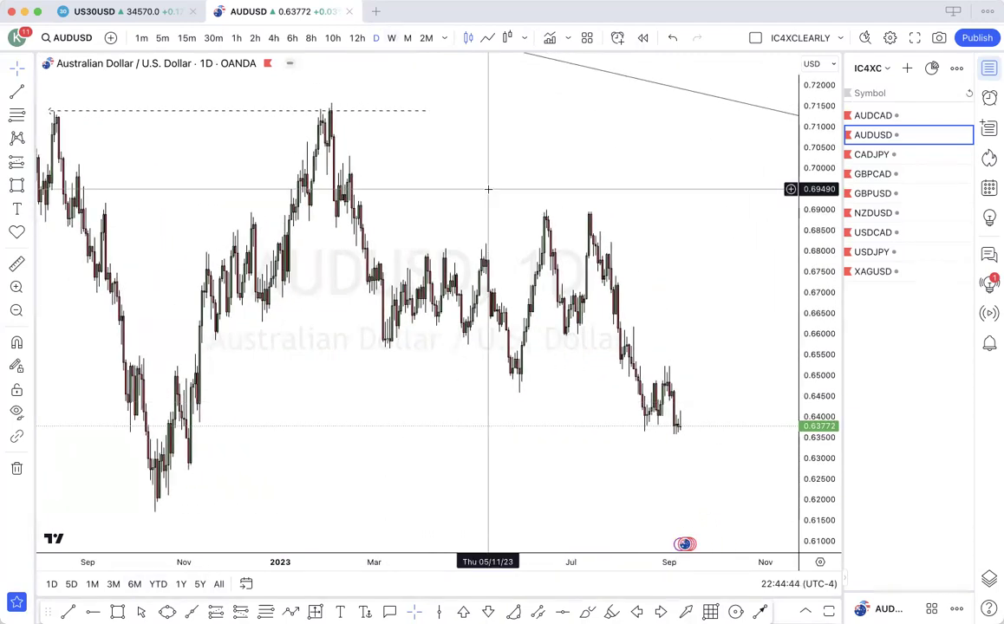
{"action": "scroll", "coordinate": [490, 188], "scroll_direction": "up", "scroll_amount": 3}
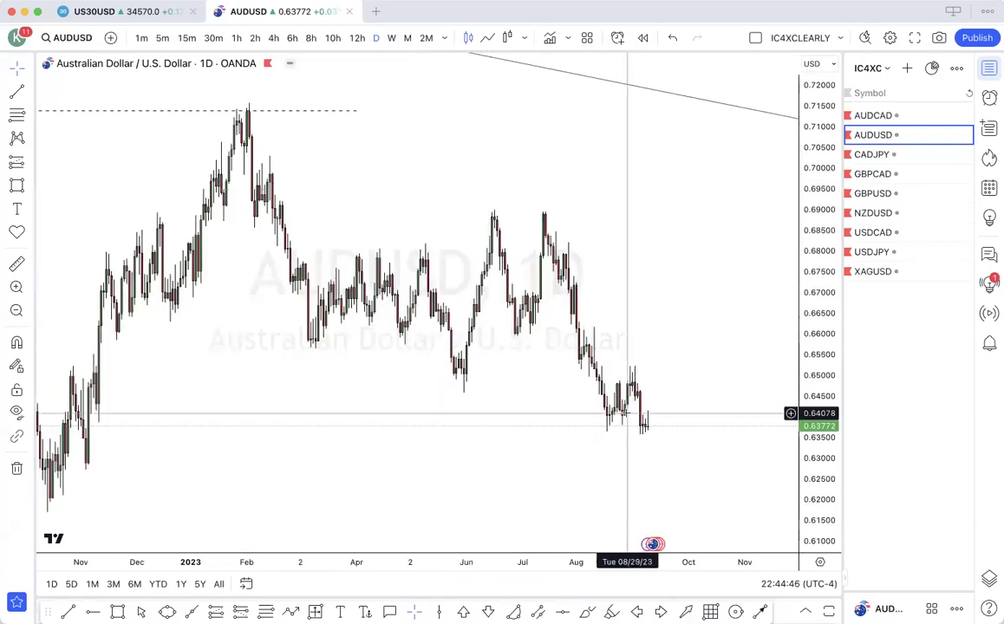
{"action": "left_click", "coordinate": [759, 612]}
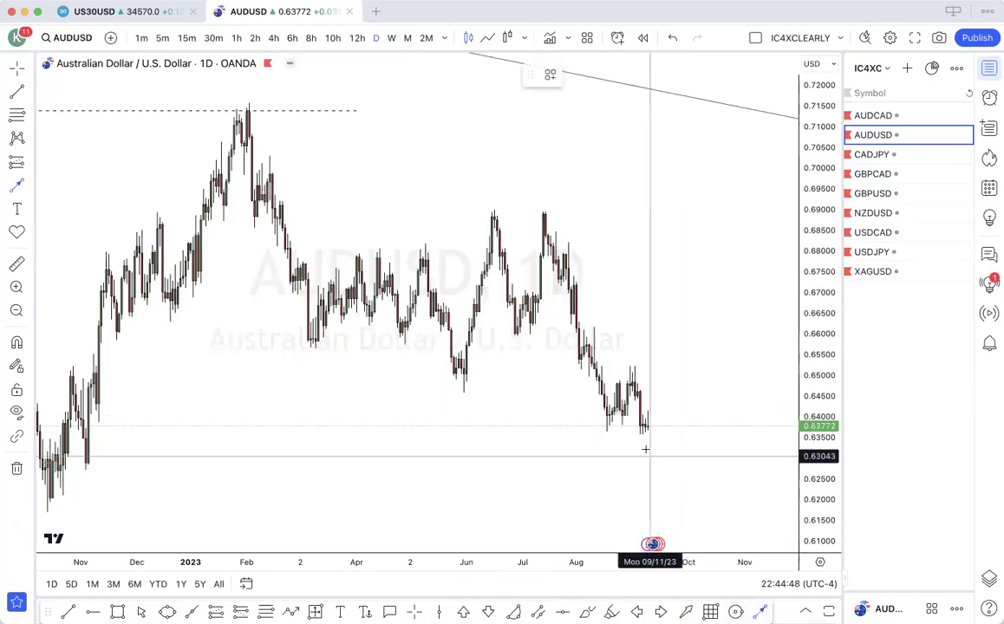
{"action": "left_click", "coordinate": [589, 430]}
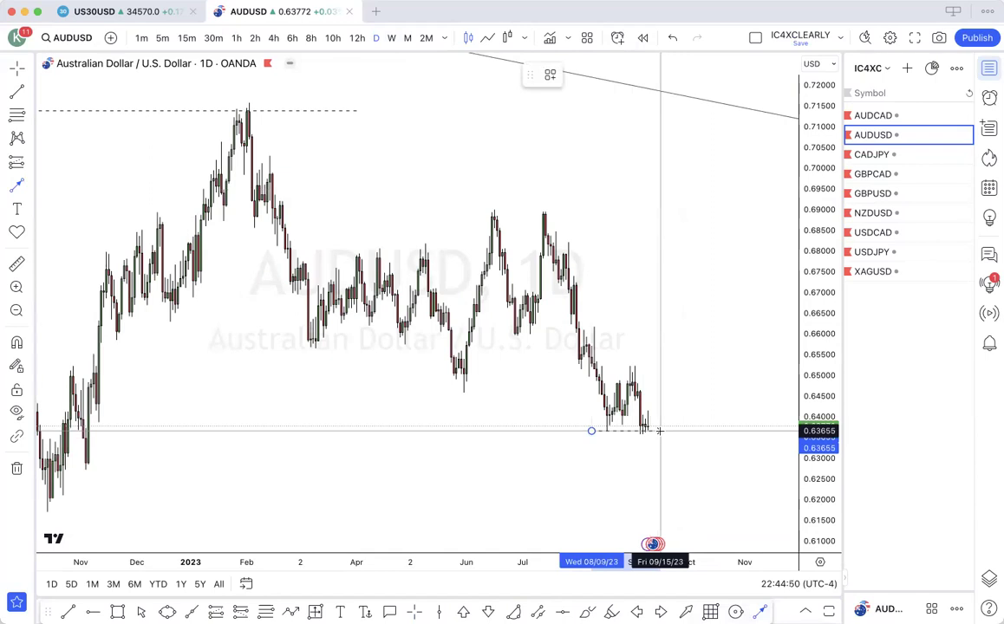
{"action": "left_click", "coordinate": [690, 374]}
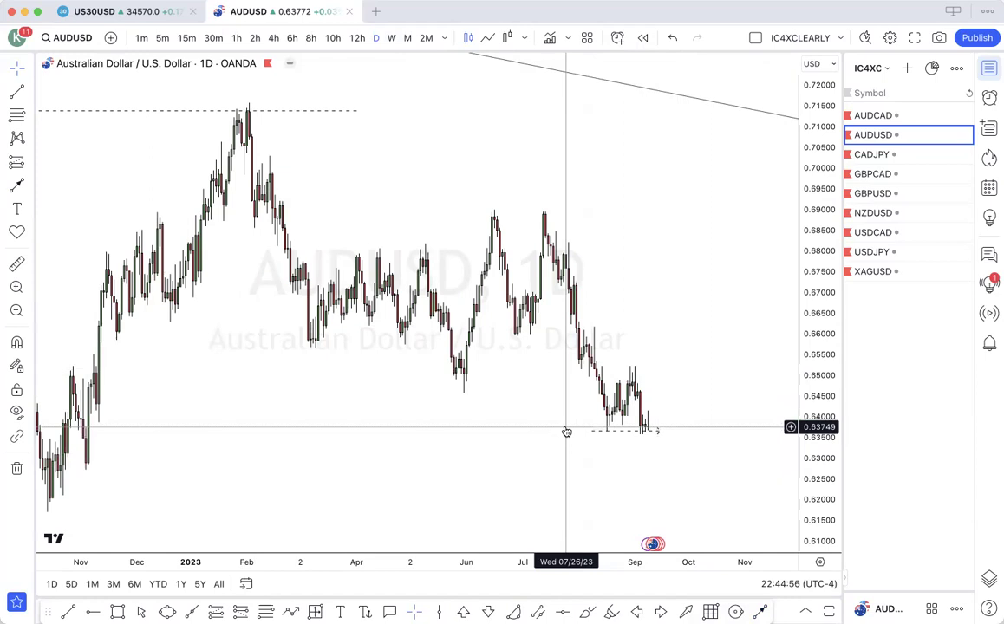
- Draw a rectangle from October 28, 2022 to November 1, 2023 between about 0.63717 and 0.62698, and apply the BUY ZONE template
{"action": "scroll", "coordinate": [565, 430], "scroll_direction": "left", "scroll_amount": 3}
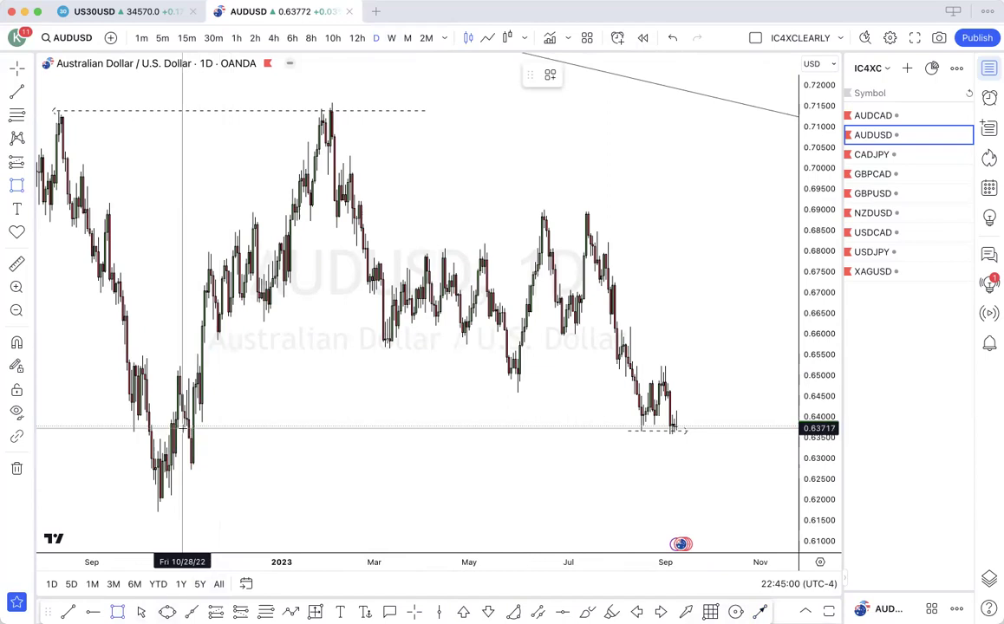
{"action": "mouse_move", "coordinate": [182, 427]}
{"action": "left_mouse_down"}
{"action": "mouse_move", "coordinate": [688, 432]}
{"action": "mouse_move", "coordinate": [753, 440]}
{"action": "mouse_move", "coordinate": [760, 470]}
{"action": "left_mouse_up"}
{"action": "right_click", "coordinate": [760, 472]}
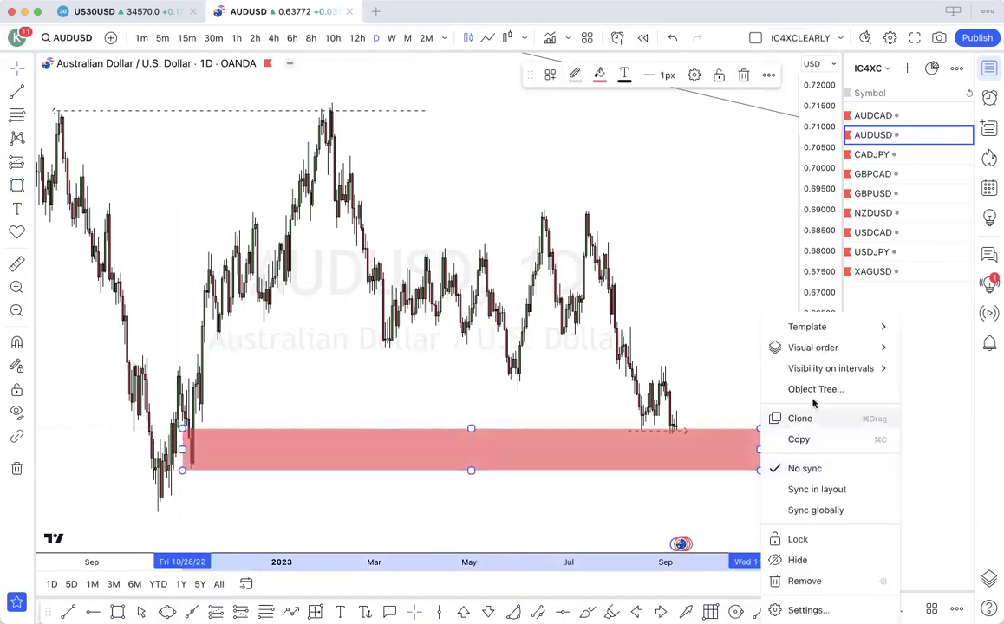
{"action": "mouse_move", "coordinate": [856, 326]}
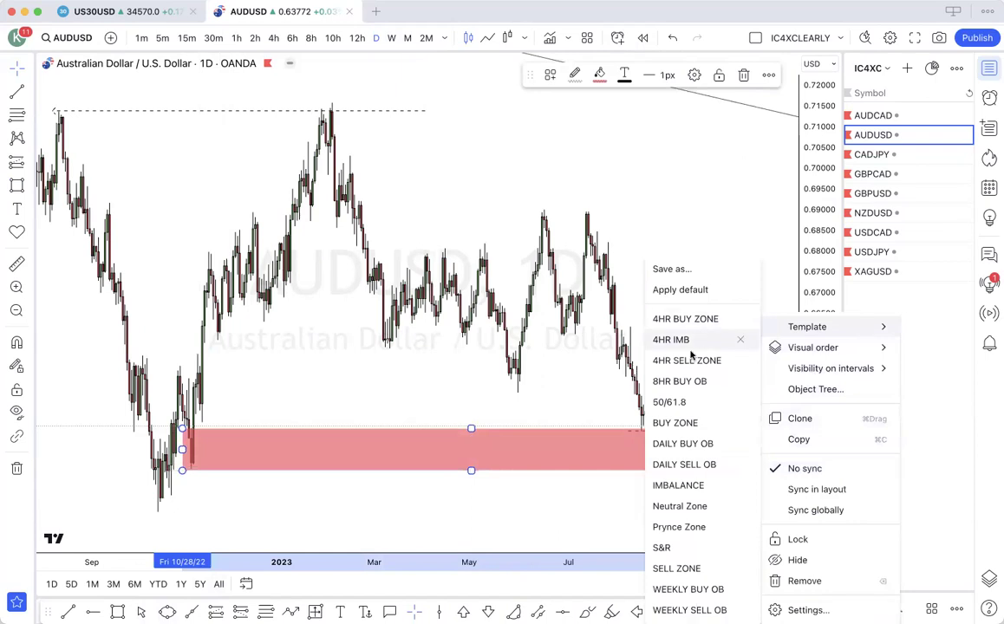
{"action": "left_click", "coordinate": [687, 423]}
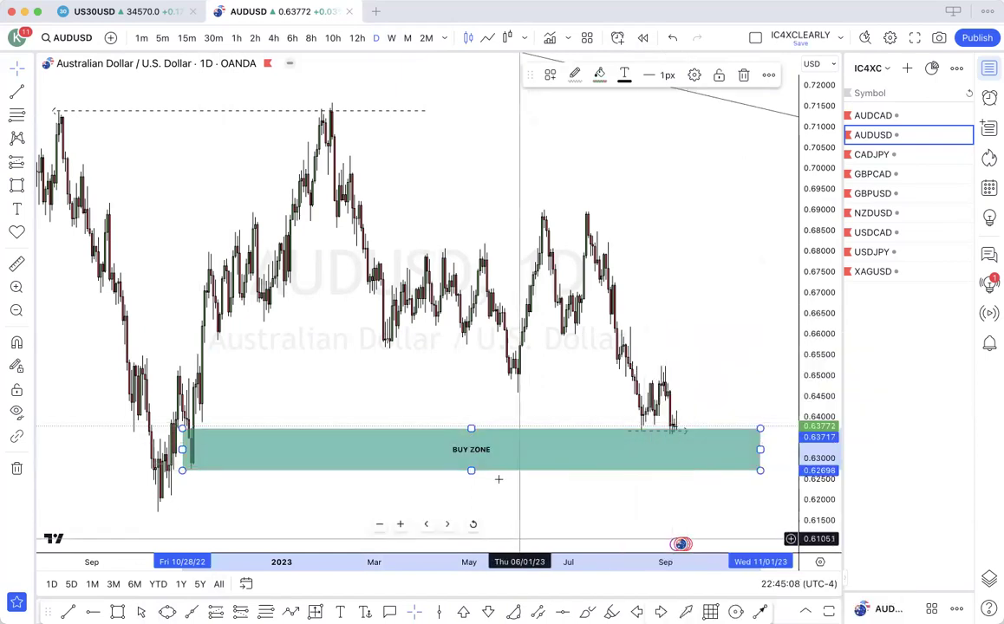
- On the AUDUSD weekly chart, draw a horizontal ray at about 0.62169 from the candle of March 23, 2020
{"action": "scroll", "coordinate": [498, 408], "scroll_direction": "down", "scroll_amount": 2}
{"action": "scroll", "coordinate": [499, 408], "scroll_direction": "down", "scroll_amount": 2}
{"action": "scroll", "coordinate": [501, 408], "scroll_direction": "up", "scroll_amount": 1}
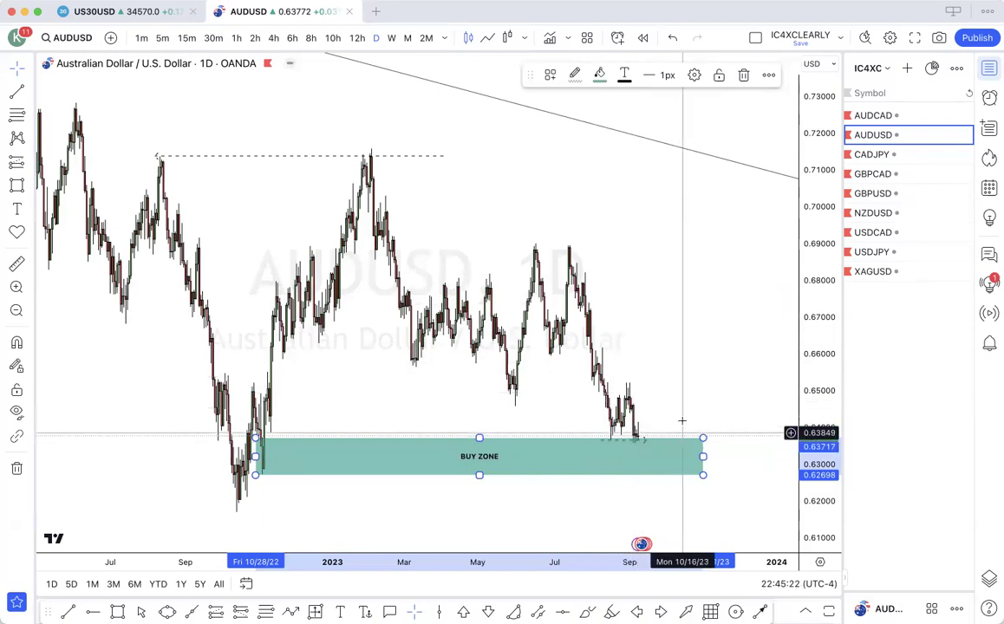
{"action": "scroll", "coordinate": [700, 456], "scroll_direction": "down", "scroll_amount": 10}
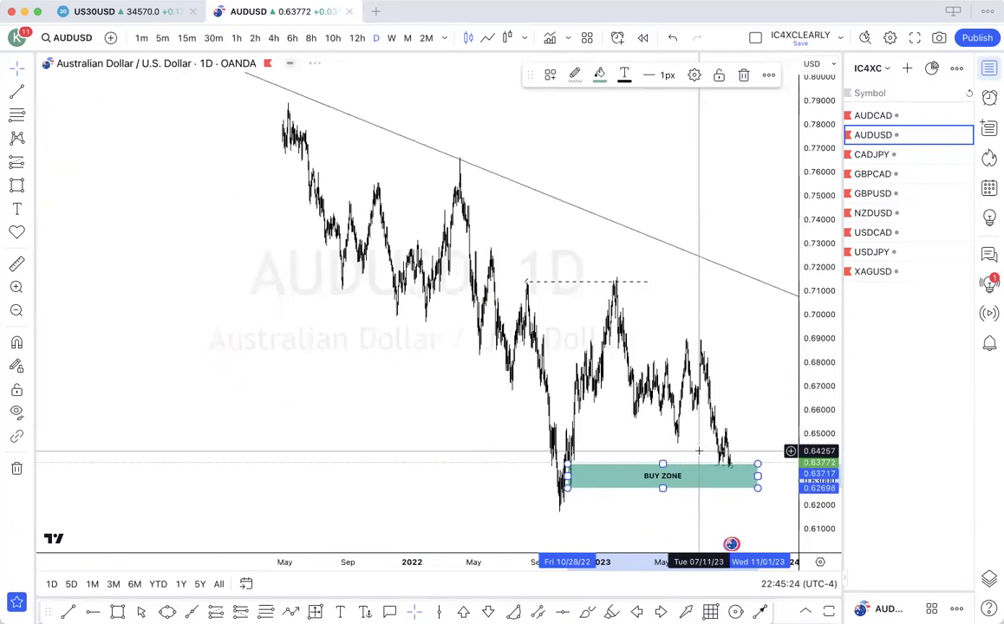
{"action": "scroll", "coordinate": [699, 451], "scroll_direction": "up", "scroll_amount": 10}
{"action": "scroll", "coordinate": [699, 451], "scroll_direction": "left", "scroll_amount": 10}
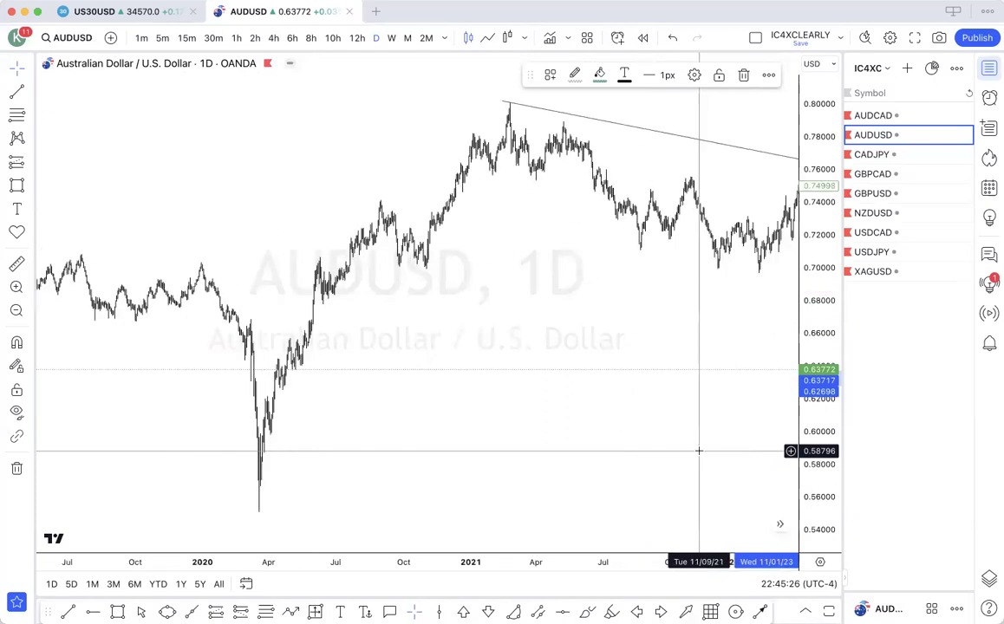
{"action": "scroll", "coordinate": [698, 451], "scroll_direction": "up", "scroll_amount": 5}
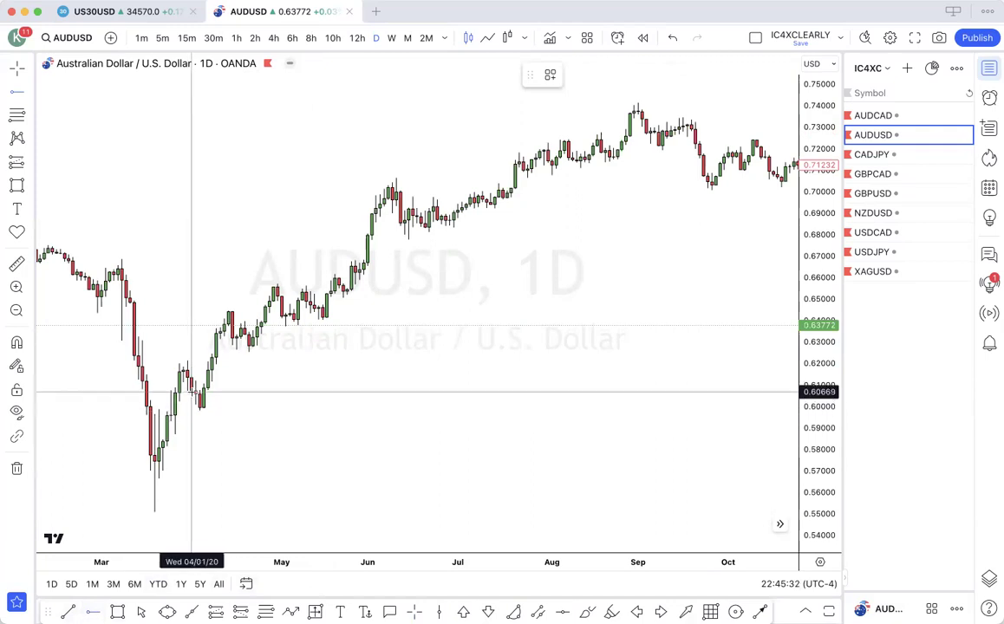
{"action": "left_click", "coordinate": [391, 37]}
{"action": "scroll", "coordinate": [579, 250], "scroll_direction": "right", "scroll_amount": 10}
{"action": "scroll", "coordinate": [579, 250], "scroll_direction": "down", "scroll_amount": 10}
{"action": "scroll", "coordinate": [579, 251], "scroll_direction": "up", "scroll_amount": 8}
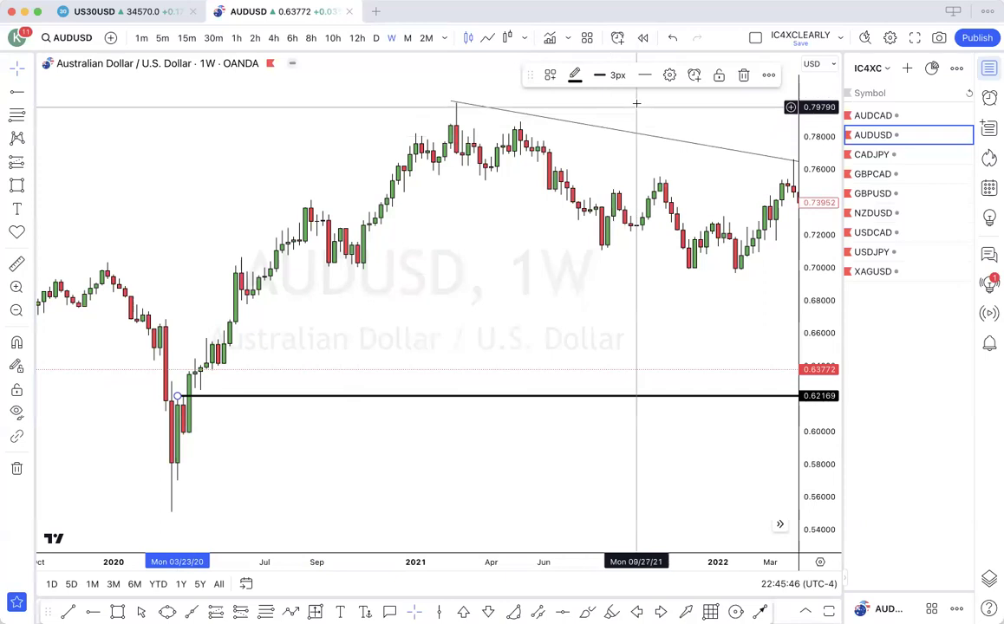
- Return AUDUSD to the daily timeframe and draw a horizontal ray at about 0.63717 from November 2, 2022, along the buy zone's upper edge
{"action": "scroll", "coordinate": [518, 196], "scroll_direction": "right", "scroll_amount": 5}
{"action": "scroll", "coordinate": [518, 195], "scroll_direction": "right", "scroll_amount": 5}
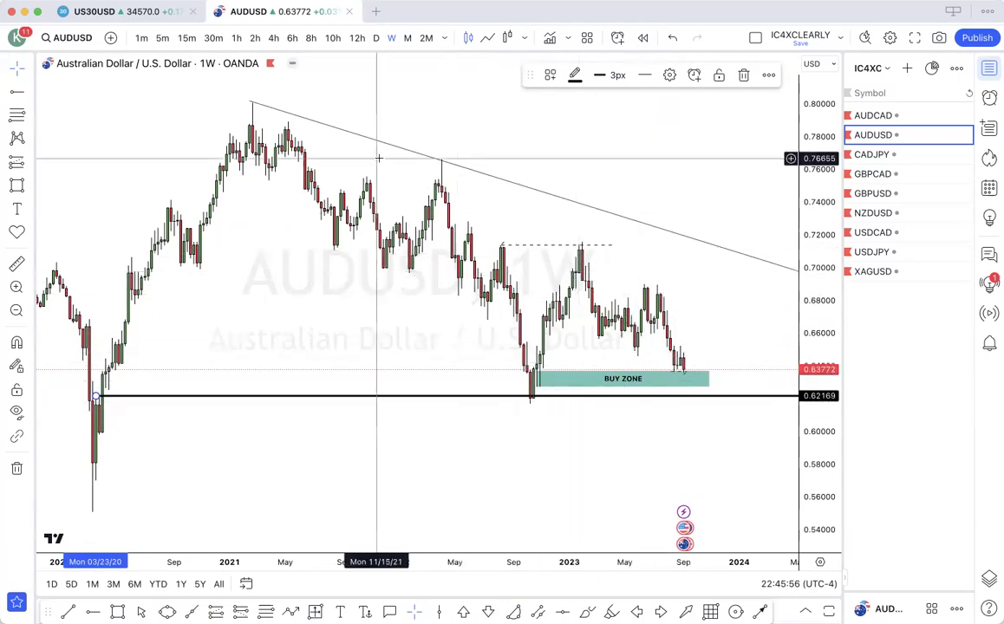
{"action": "left_click", "coordinate": [375, 39]}
{"action": "scroll", "coordinate": [520, 157], "scroll_direction": "down", "scroll_amount": 5}
{"action": "scroll", "coordinate": [520, 157], "scroll_direction": "up", "scroll_amount": 5}
{"action": "scroll", "coordinate": [520, 157], "scroll_direction": "down", "scroll_amount": 4}
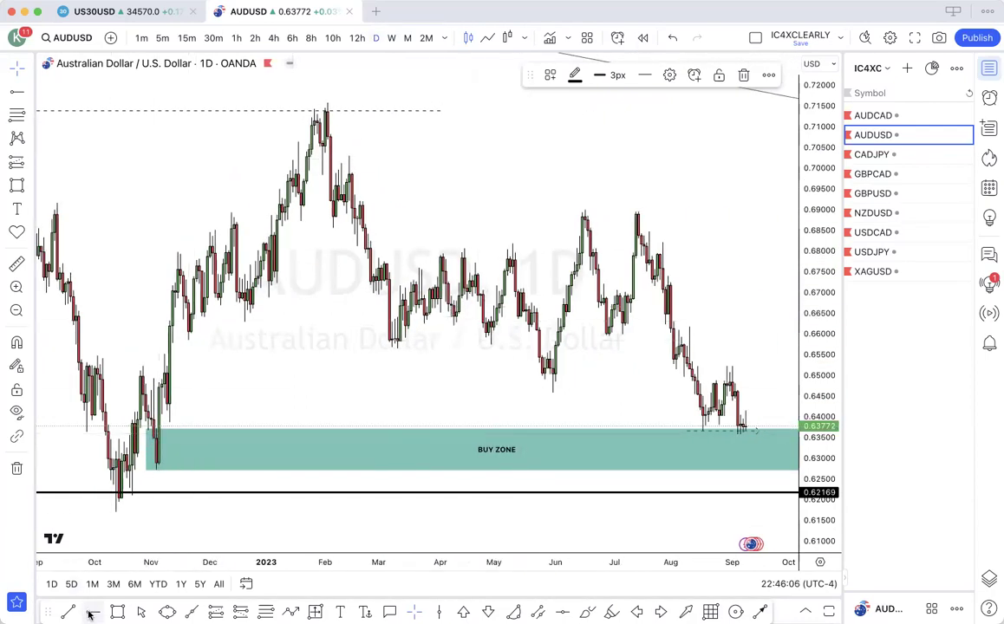
{"action": "left_click", "coordinate": [155, 428]}
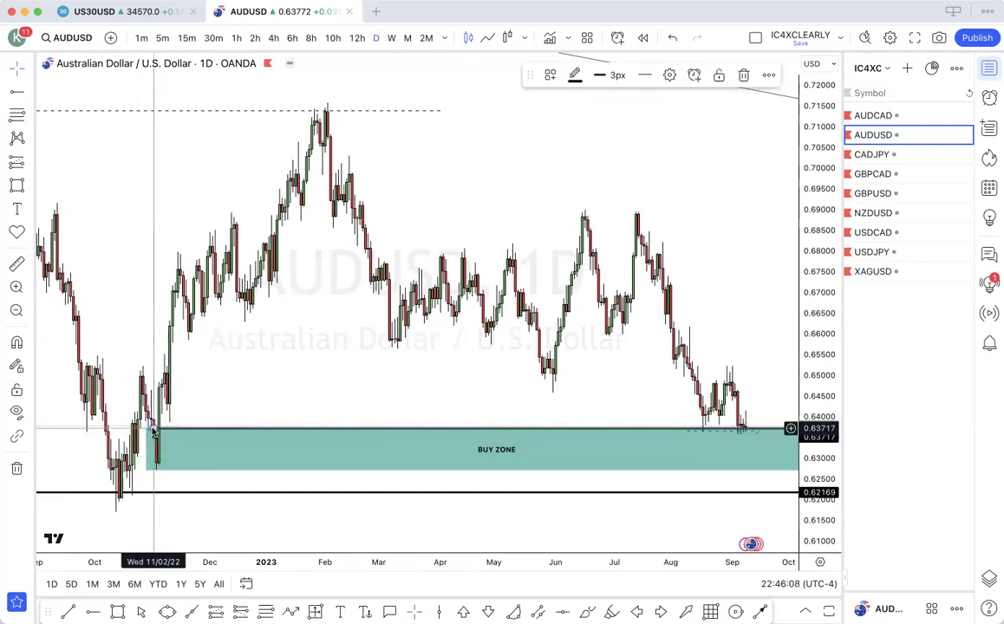
- Draw a rectangle around the recent AUDUSD consolidation from August 16 to September 22, 2023, between about 0.65208 and 0.63717
{"action": "scroll", "coordinate": [675, 483], "scroll_direction": "down", "scroll_amount": 3}
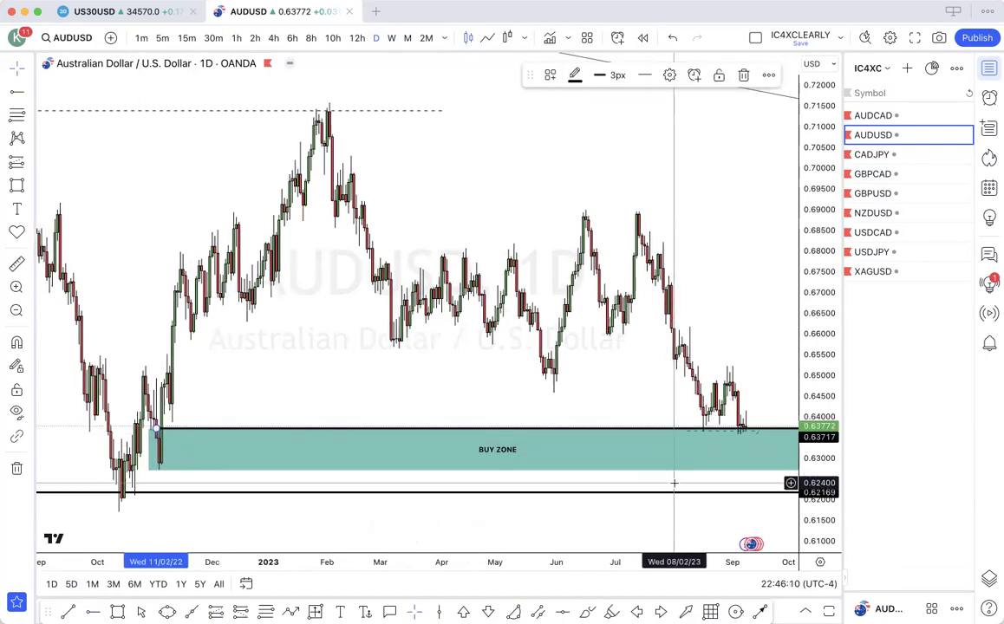
{"action": "scroll", "coordinate": [674, 482], "scroll_direction": "up", "scroll_amount": 5}
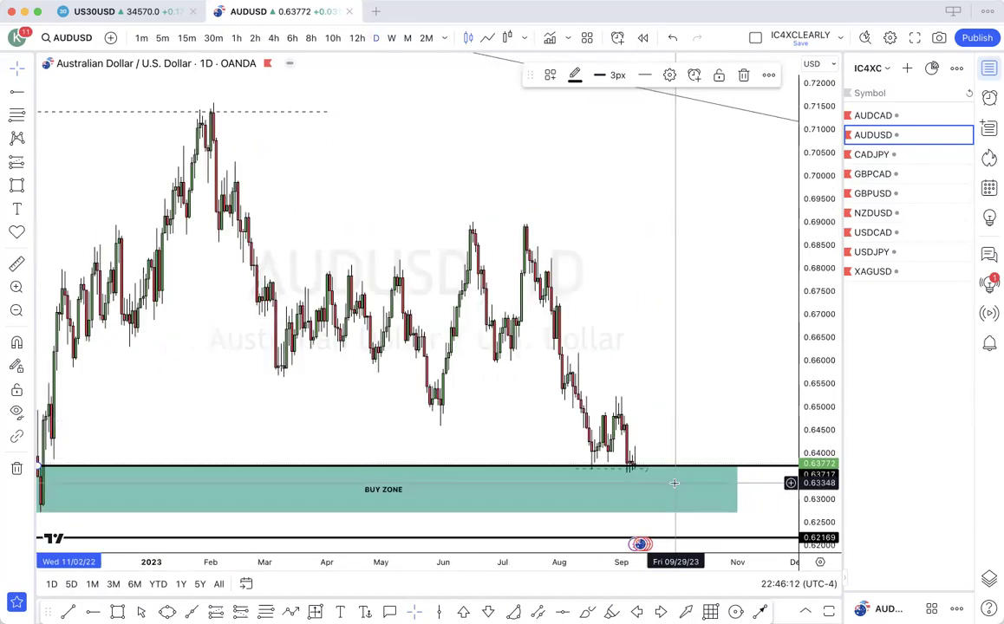
{"action": "scroll", "coordinate": [674, 483], "scroll_direction": "down", "scroll_amount": 2}
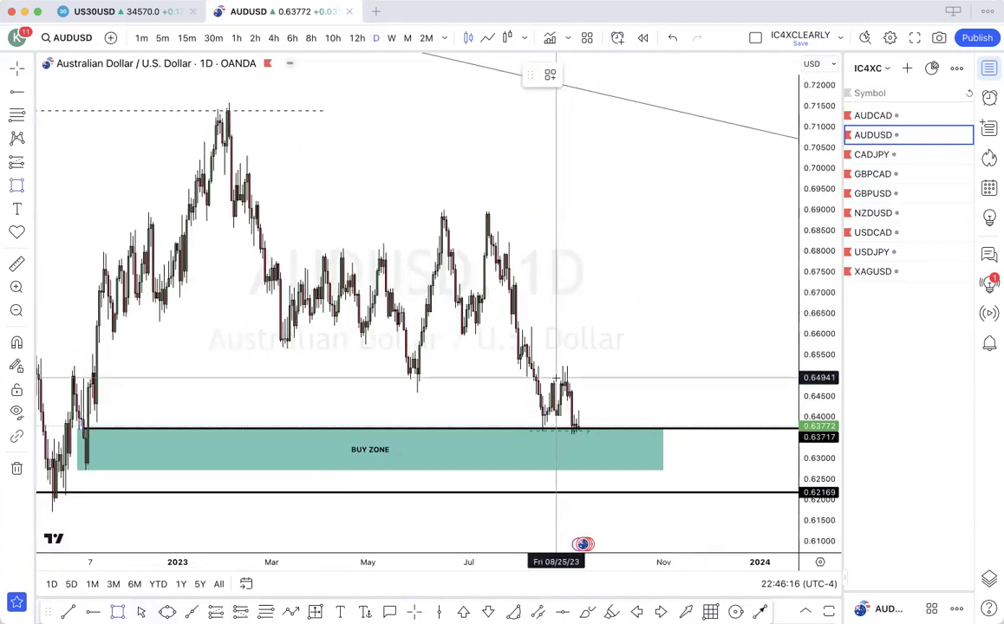
{"action": "left_click_drag", "start_coordinate": [540, 368], "coordinate": [604, 396]}
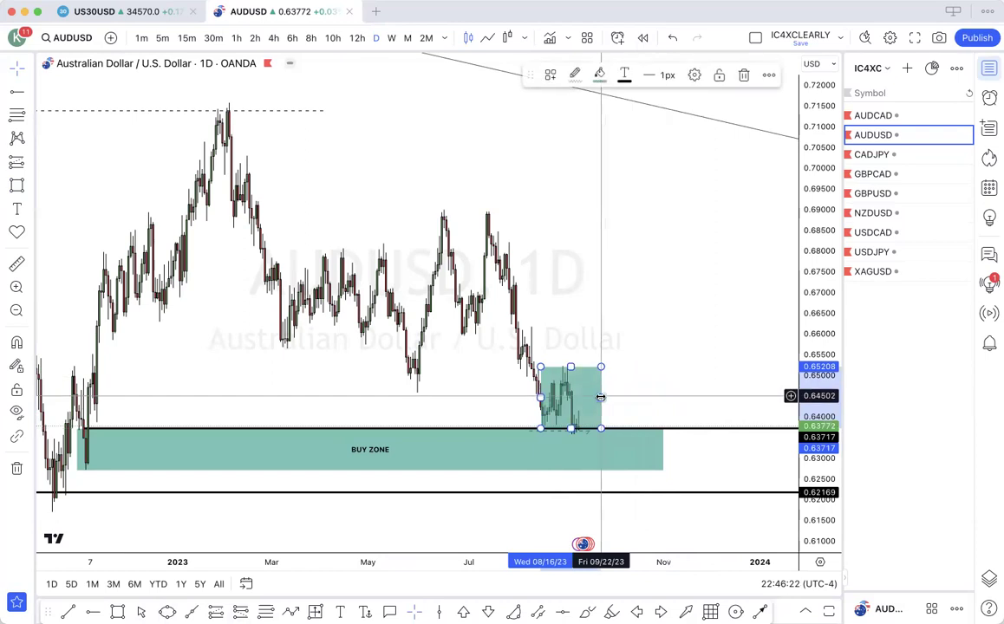
{"action": "left_click", "coordinate": [621, 378]}
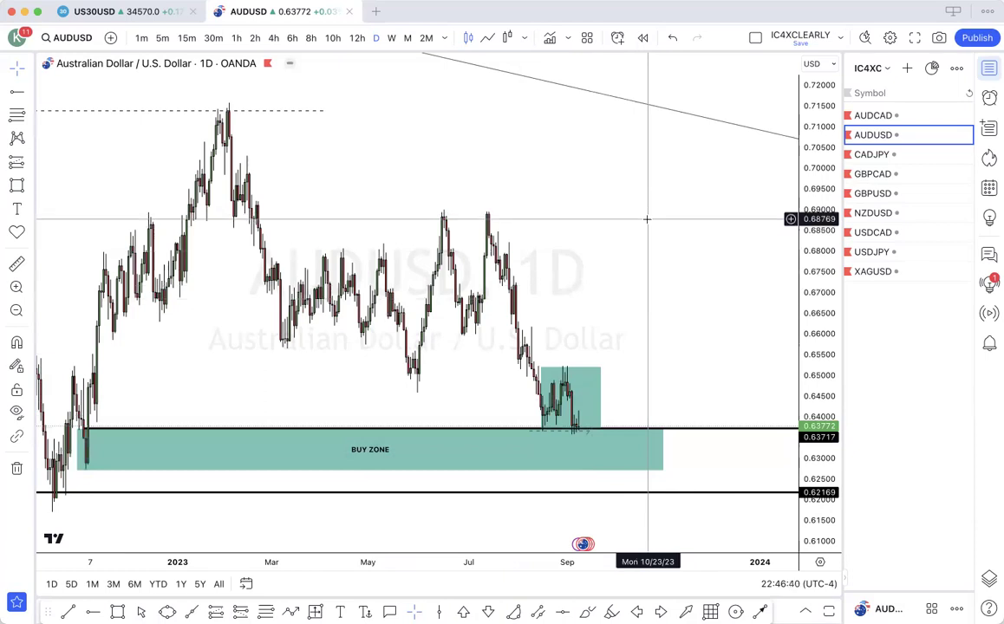
{"action": "scroll", "coordinate": [654, 343], "scroll_direction": "down", "scroll_amount": 5}
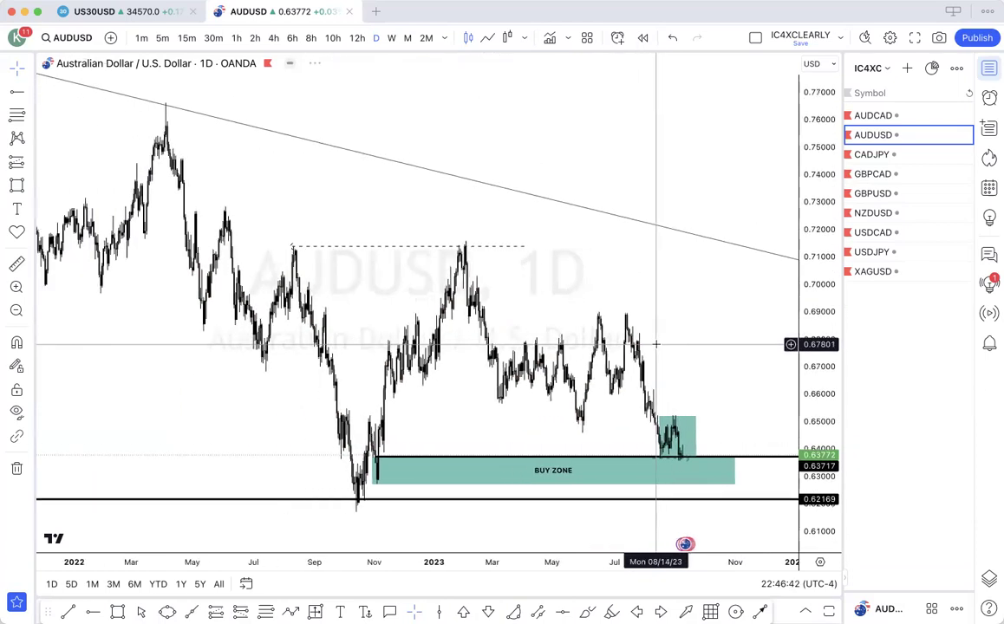
- Open CADJPY on the weekly timeframe and draw a horizontal ray at about 108.647 from June 19, 2023
{"action": "left_click", "coordinate": [875, 154]}
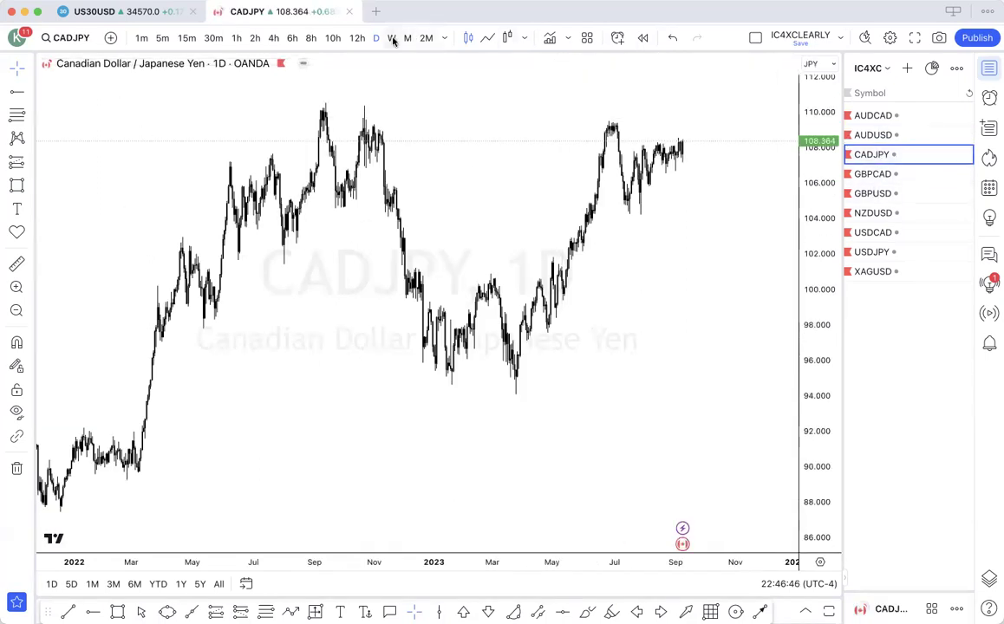
{"action": "left_click", "coordinate": [392, 38]}
{"action": "scroll", "coordinate": [676, 237], "scroll_direction": "up", "scroll_amount": 4}
{"action": "scroll", "coordinate": [675, 236], "scroll_direction": "up", "scroll_amount": 6}
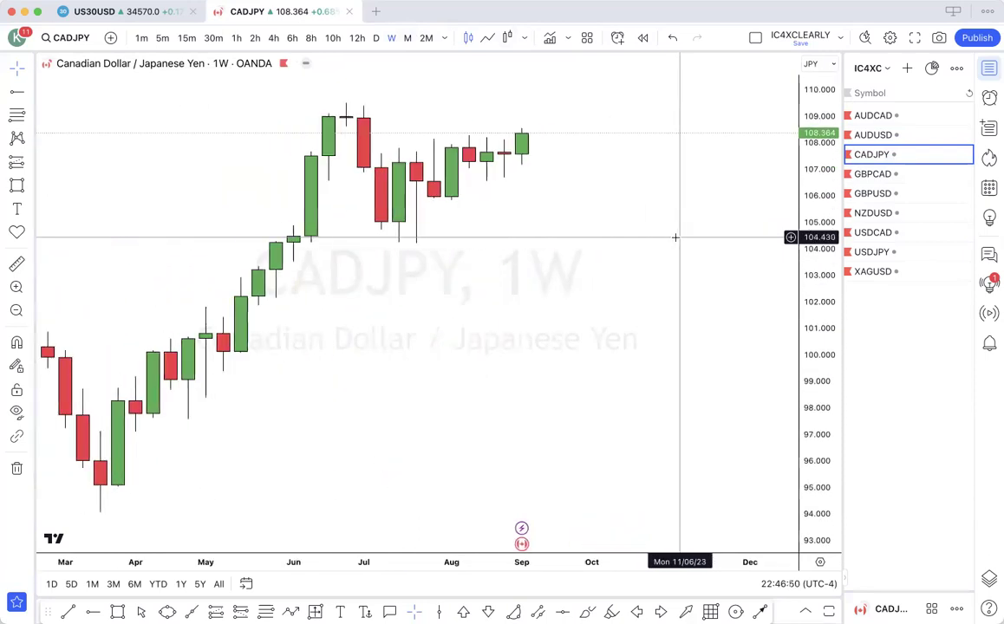
{"action": "scroll", "coordinate": [675, 237], "scroll_direction": "down", "scroll_amount": 1}
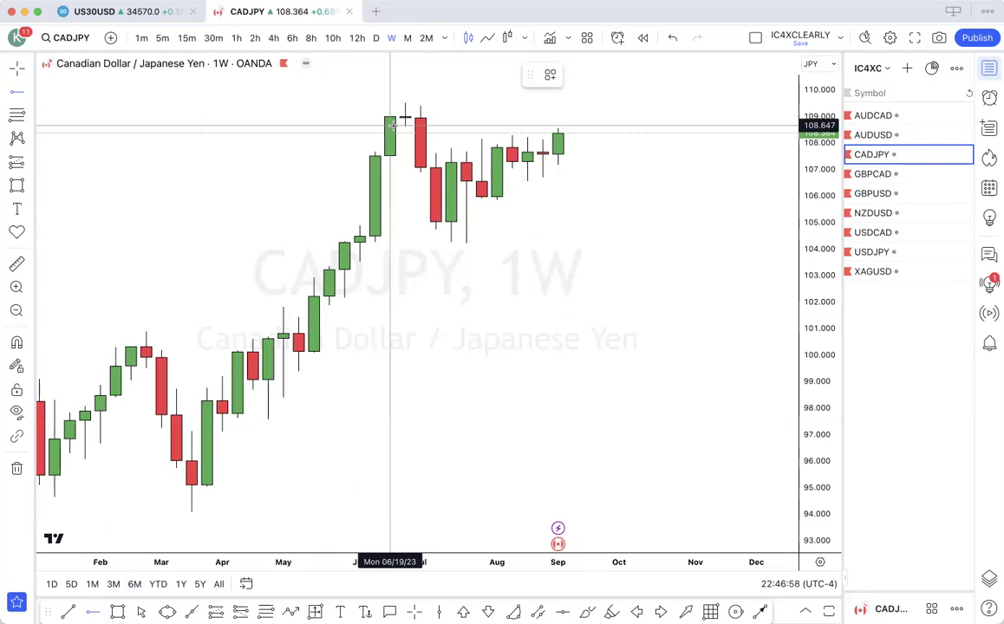
{"action": "scroll", "coordinate": [439, 139], "scroll_direction": "up", "scroll_amount": 3}
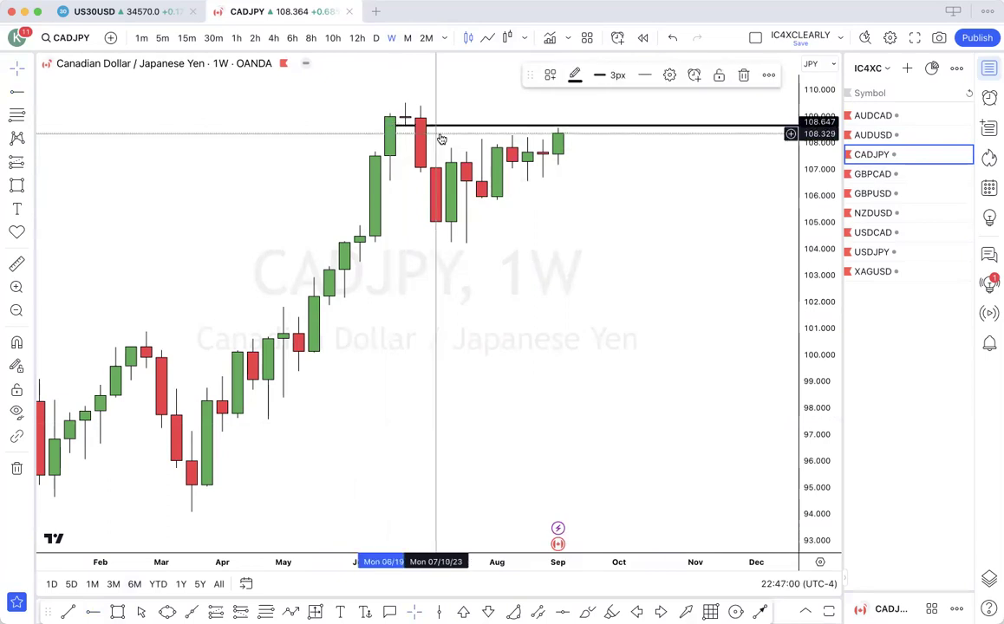
- Try Fibonacci levels on CADJPY from about 106.711 at August 21, 2023 to about 108.541, and delete them
{"action": "scroll", "coordinate": [439, 139], "scroll_direction": "down", "scroll_amount": 5}
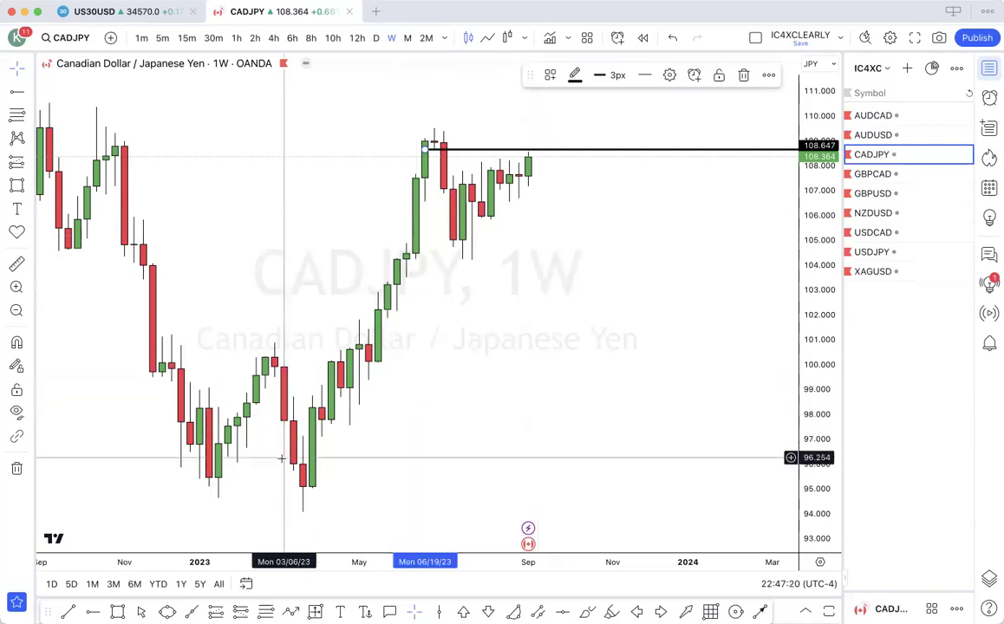
{"action": "left_click", "coordinate": [265, 613]}
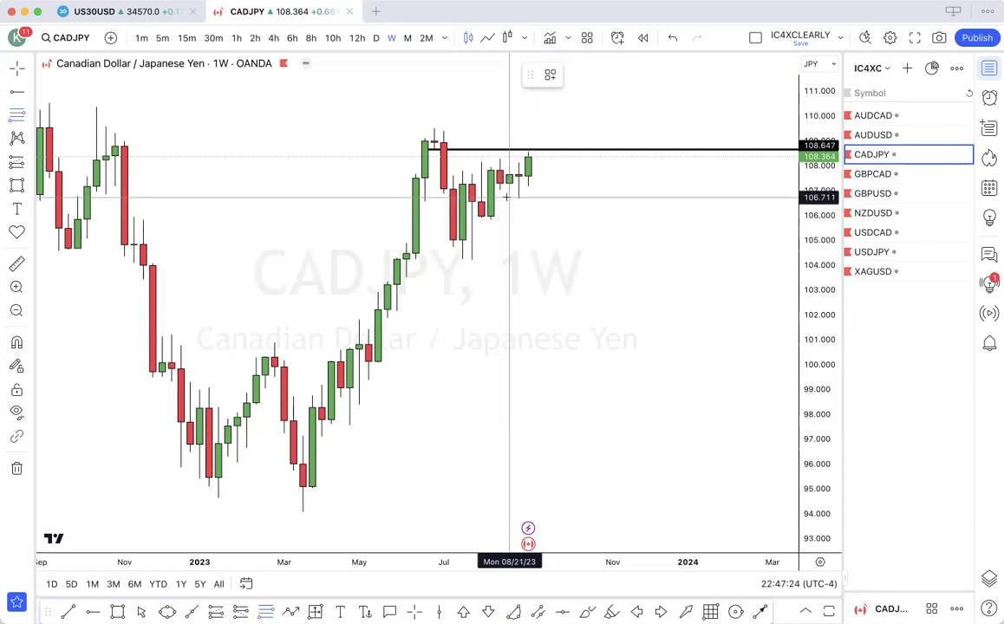
{"action": "left_click", "coordinate": [508, 198]}
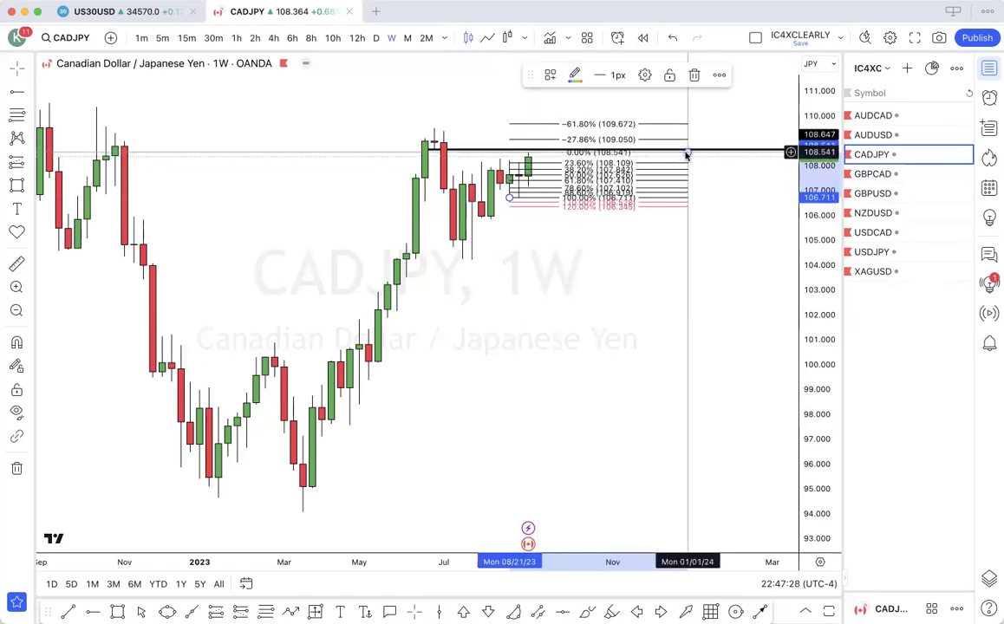
{"action": "left_click", "coordinate": [687, 154]}
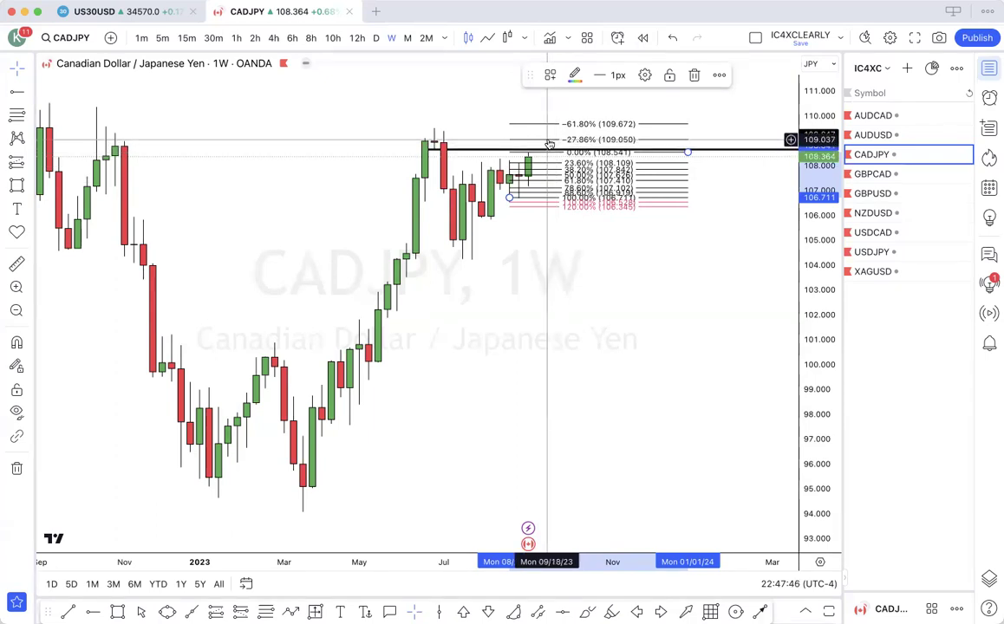
{"action": "scroll", "coordinate": [549, 143], "scroll_direction": "down", "scroll_amount": 10}
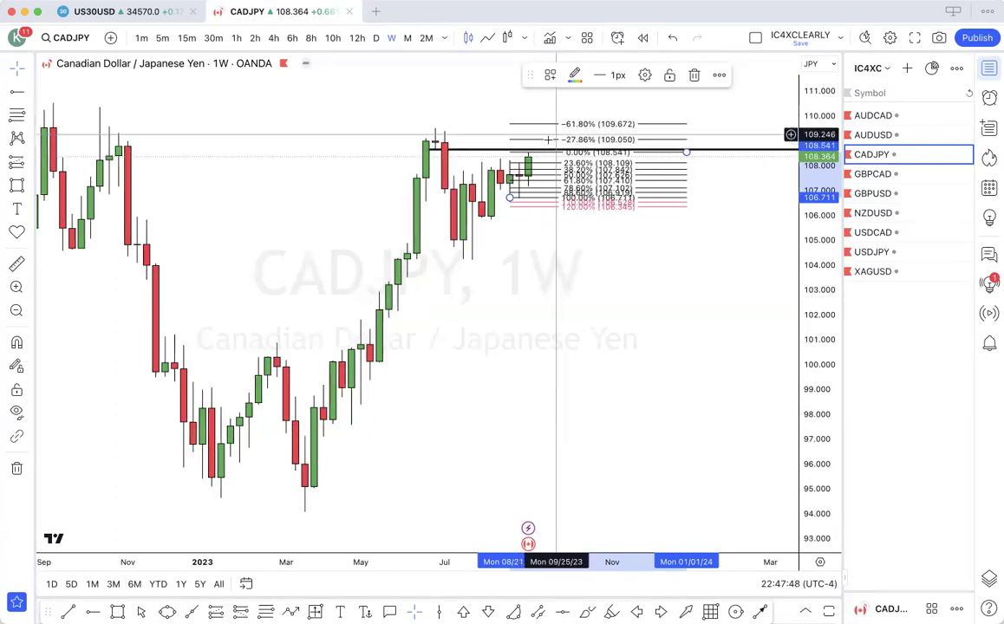
{"action": "scroll", "coordinate": [551, 134], "scroll_direction": "down", "scroll_amount": 10}
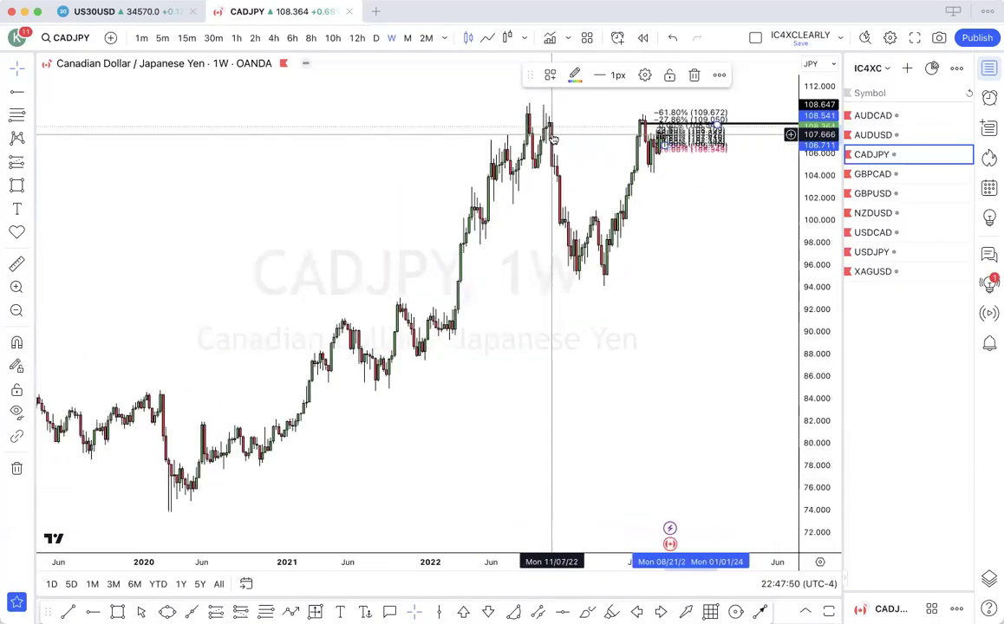
{"action": "scroll", "coordinate": [551, 135], "scroll_direction": "up", "scroll_amount": 5}
{"action": "scroll", "coordinate": [551, 134], "scroll_direction": "up", "scroll_amount": 8}
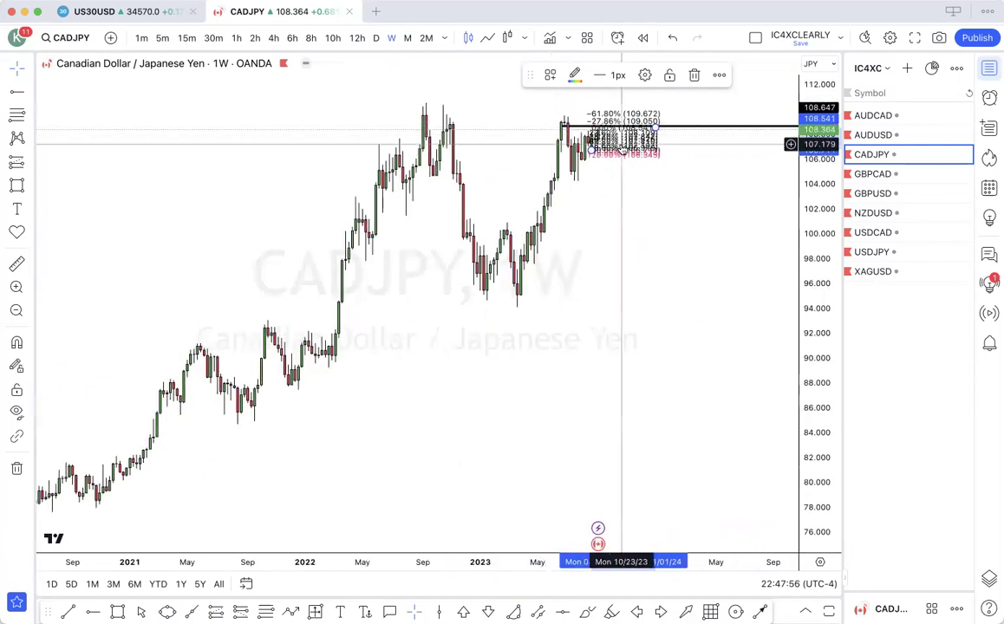
{"action": "key", "text": "Delete"}
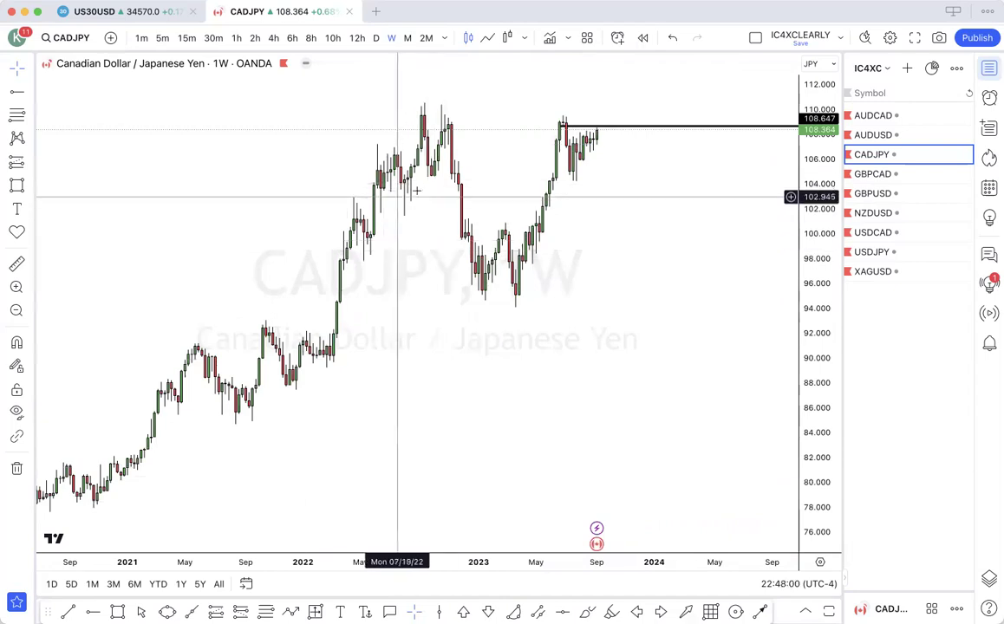
- Examine CADJPY's weekly price history back to 2006, comparing the earlier highs with the current price area
{"action": "scroll", "coordinate": [373, 254], "scroll_direction": "down", "scroll_amount": 5}
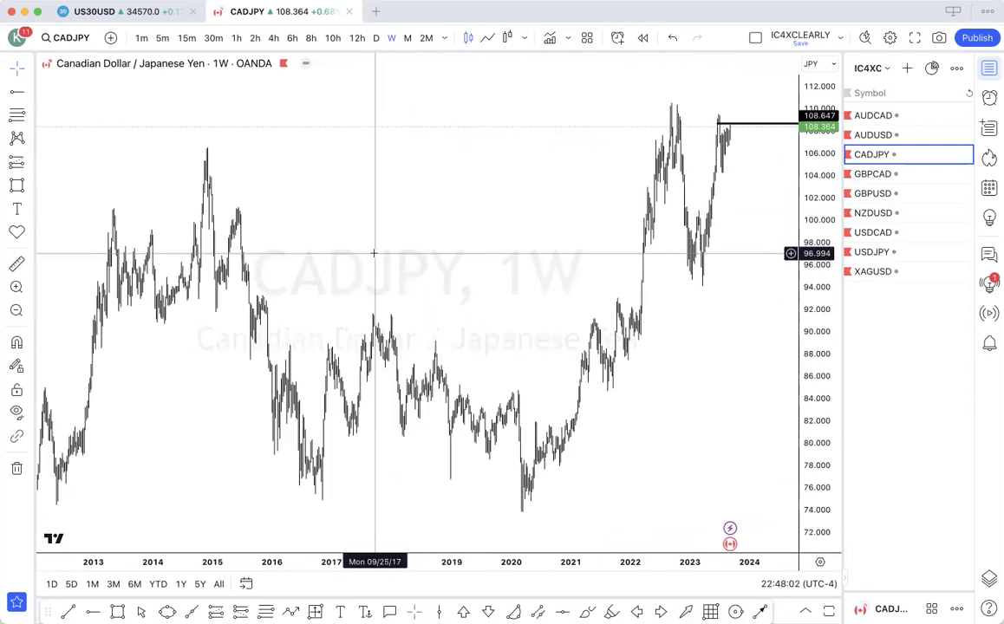
{"action": "scroll", "coordinate": [373, 257], "scroll_direction": "down", "scroll_amount": 3}
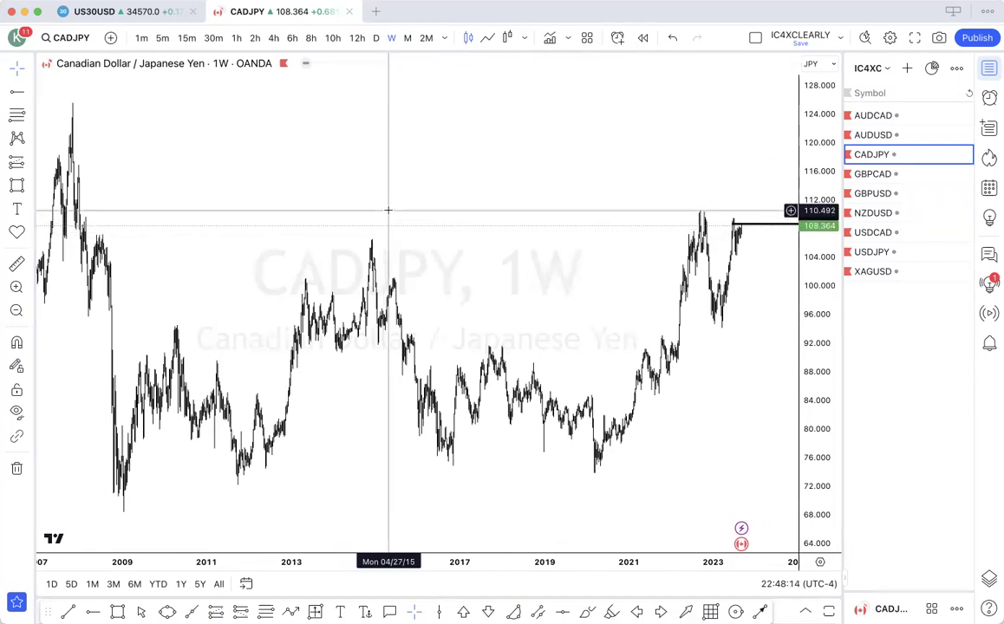
{"action": "scroll", "coordinate": [389, 211], "scroll_direction": "up", "scroll_amount": 10}
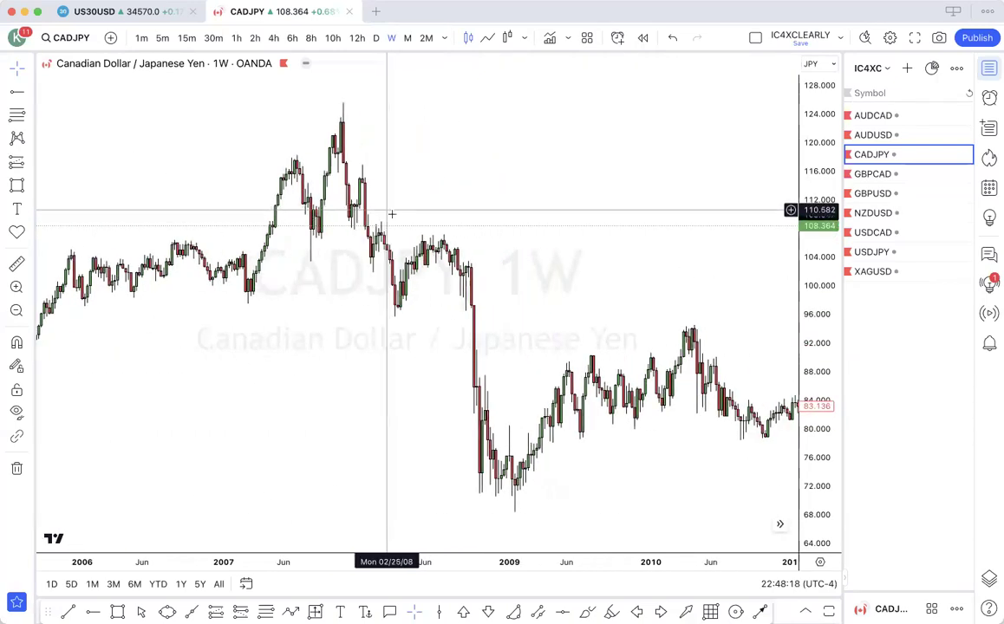
{"action": "scroll", "coordinate": [396, 214], "scroll_direction": "down", "scroll_amount": 10}
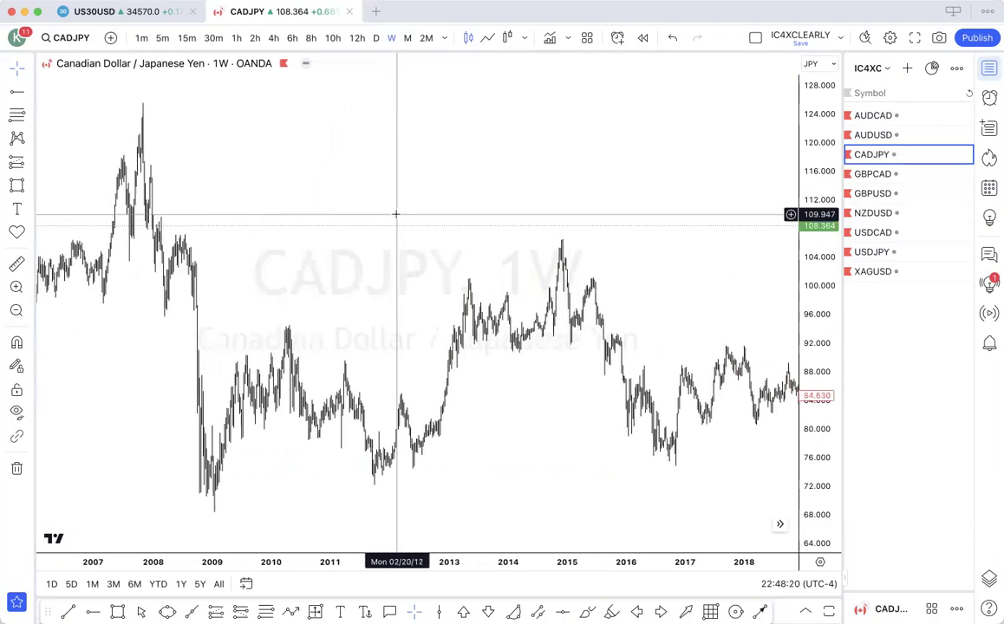
{"action": "scroll", "coordinate": [386, 214], "scroll_direction": "right", "scroll_amount": 10}
{"action": "scroll", "coordinate": [387, 213], "scroll_direction": "left", "scroll_amount": 10}
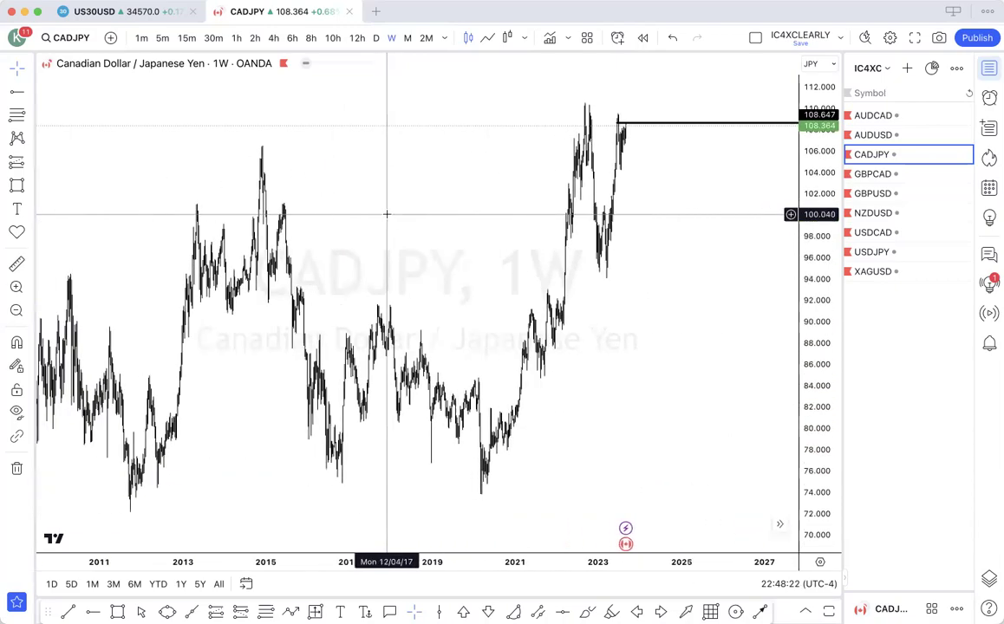
- Draw Fibonacci retracement levels on weekly CADJPY from about 110.524 at July 11, 2022 to about 94.078 at December 16, 2024
{"action": "scroll", "coordinate": [386, 213], "scroll_direction": "up", "scroll_amount": 6}
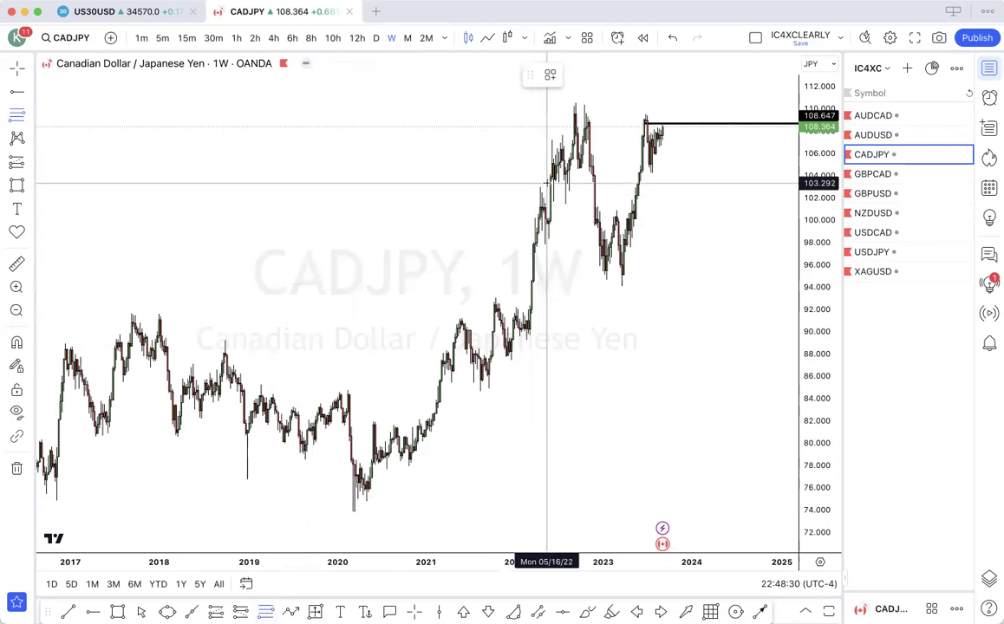
{"action": "left_click_drag", "start_coordinate": [560, 103], "coordinate": [770, 337]}
{"action": "left_click_drag", "start_coordinate": [769, 322], "coordinate": [777, 289]}
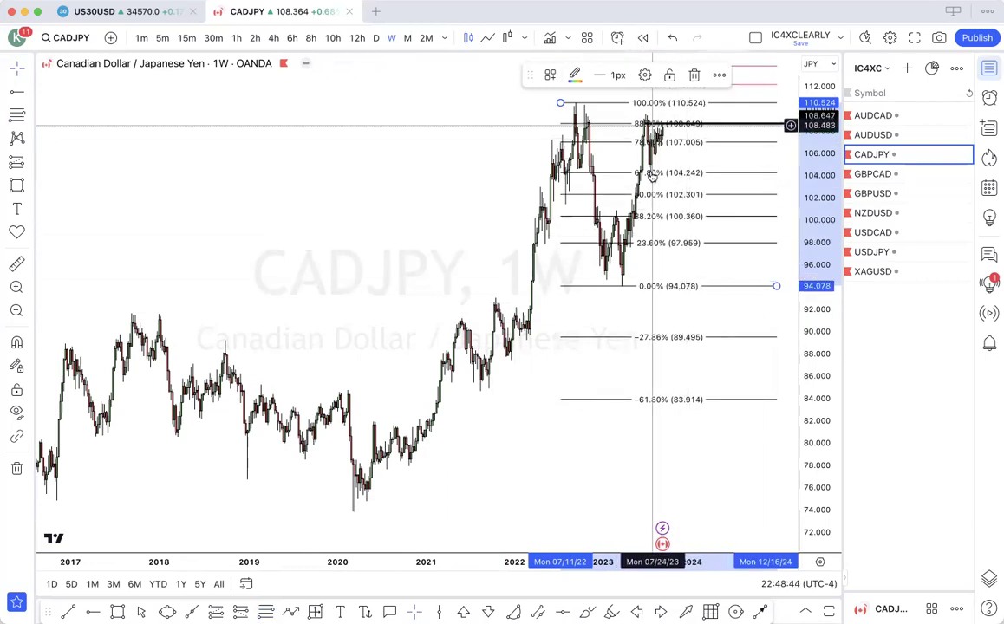
{"action": "scroll", "coordinate": [652, 176], "scroll_direction": "up", "scroll_amount": 10}
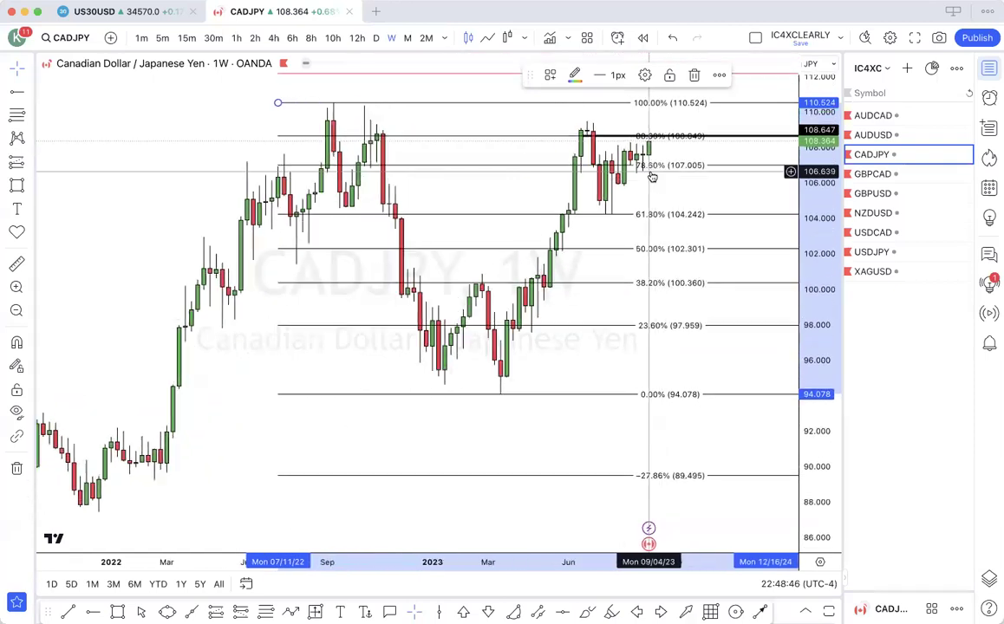
{"action": "scroll", "coordinate": [652, 176], "scroll_direction": "up", "scroll_amount": 4}
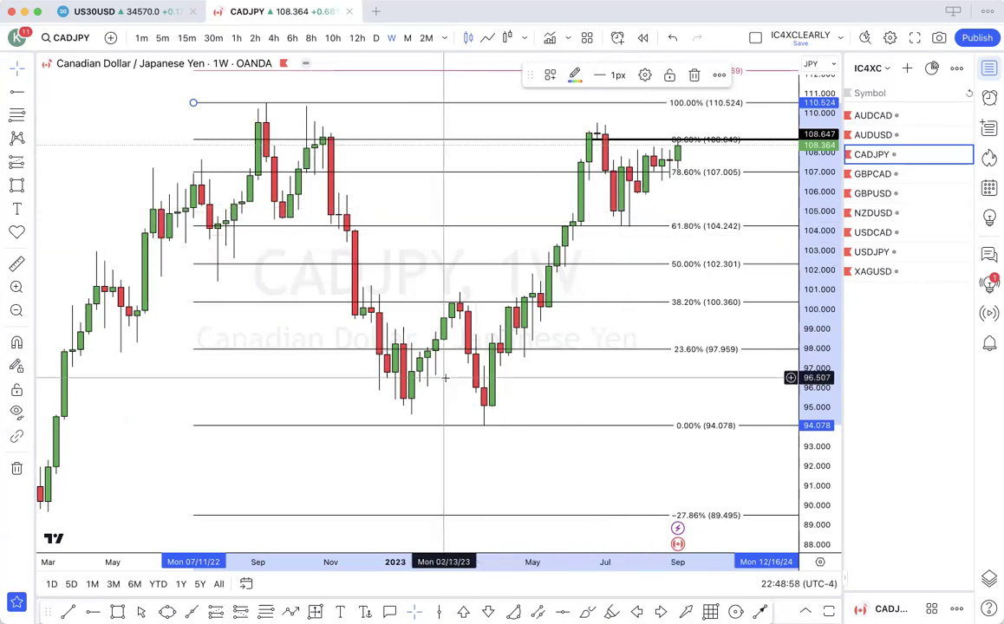
- Draw a smaller Fibonacci retracement on CADJPY from about 109.532 at May 29, 2023 to about 104.229 at November 6, 2023
{"action": "left_click", "coordinate": [243, 533]}
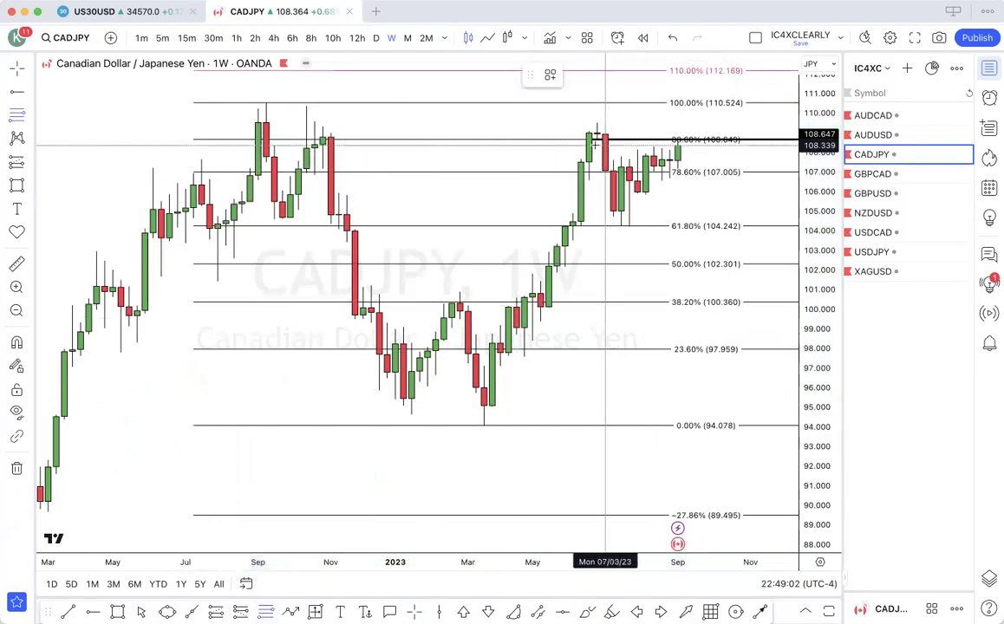
{"action": "left_click", "coordinate": [564, 122]}
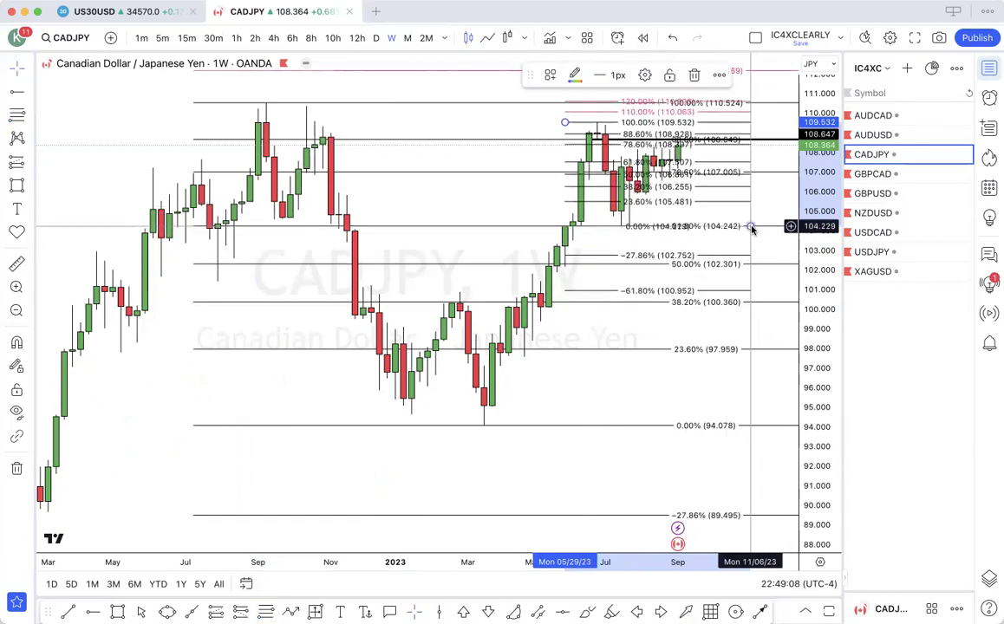
{"action": "left_click", "coordinate": [751, 227]}
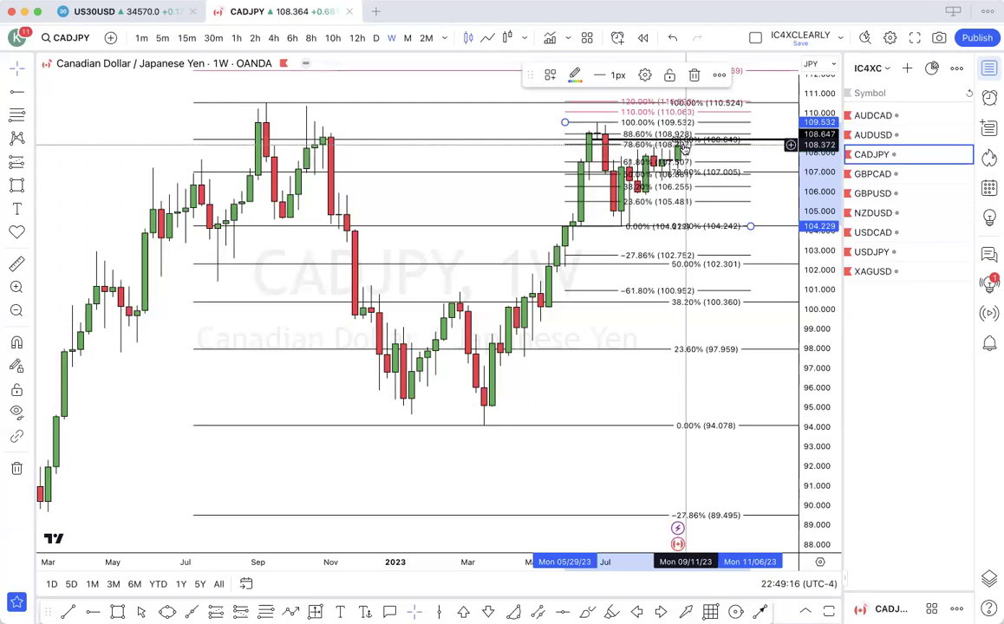
- Examine CADJPY's recent weekly candles and the rise since 2020 against both sets of Fibonacci levels
{"action": "scroll", "coordinate": [685, 147], "scroll_direction": "up", "scroll_amount": 10}
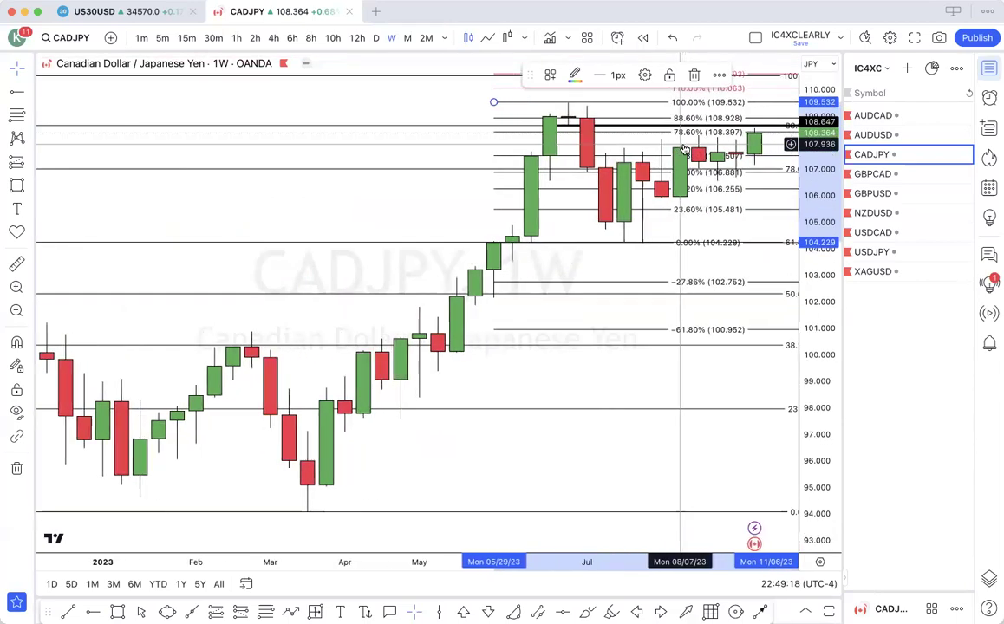
{"action": "scroll", "coordinate": [685, 142], "scroll_direction": "down", "scroll_amount": 8}
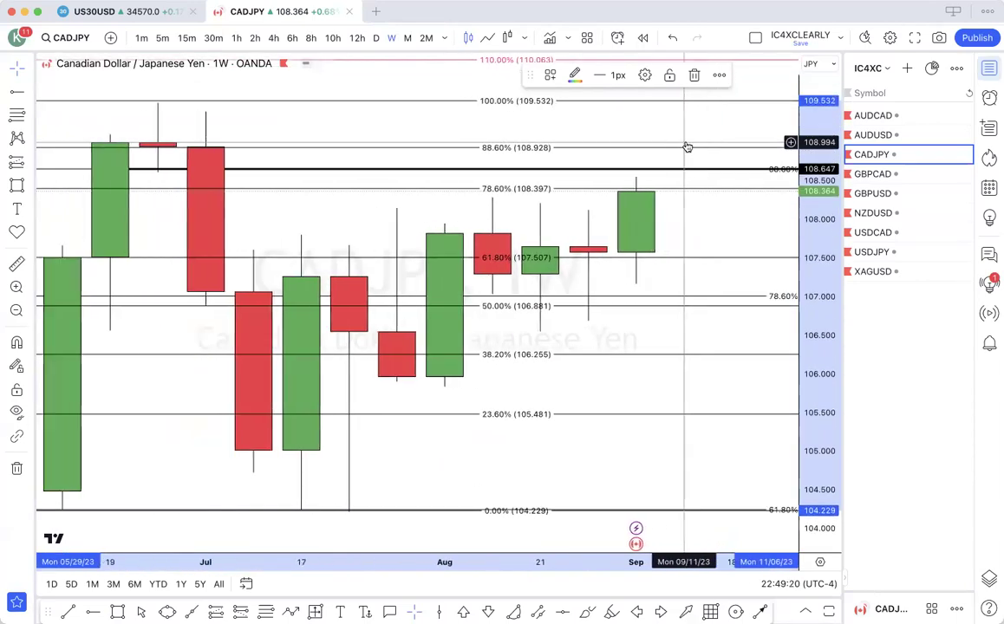
{"action": "scroll", "coordinate": [684, 143], "scroll_direction": "down", "scroll_amount": 1}
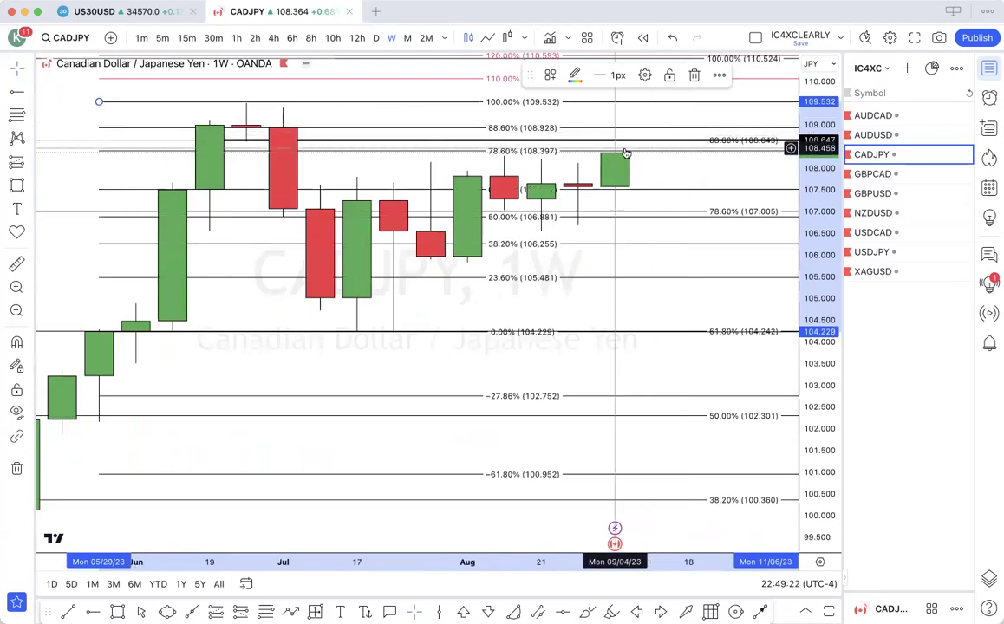
{"action": "scroll", "coordinate": [617, 154], "scroll_direction": "down", "scroll_amount": 2}
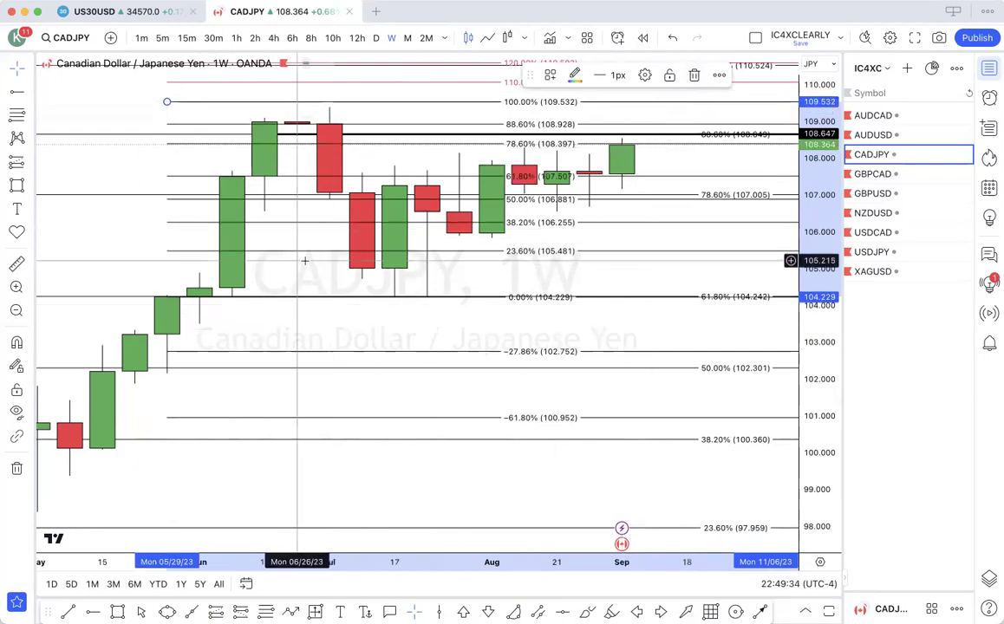
{"action": "scroll", "coordinate": [109, 332], "scroll_direction": "down", "scroll_amount": 10}
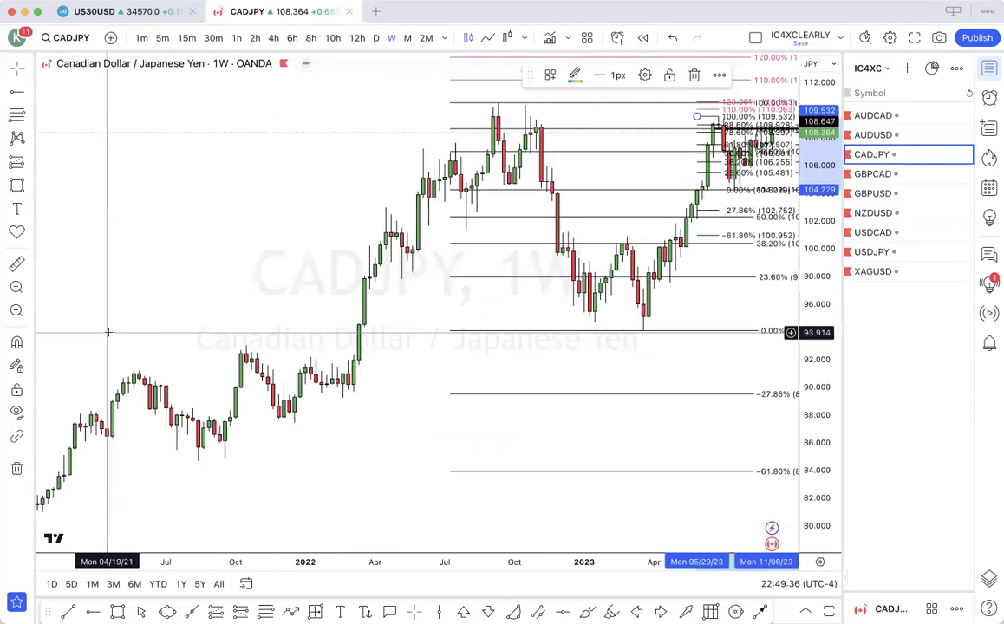
{"action": "scroll", "coordinate": [109, 332], "scroll_direction": "down", "scroll_amount": 2}
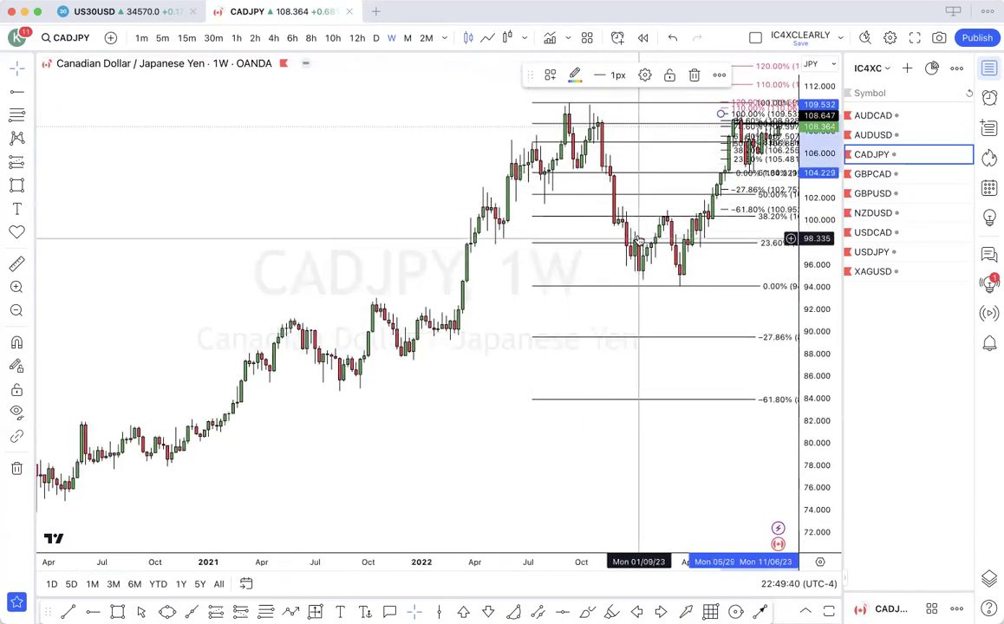
{"action": "scroll", "coordinate": [639, 240], "scroll_direction": "up", "scroll_amount": 3}
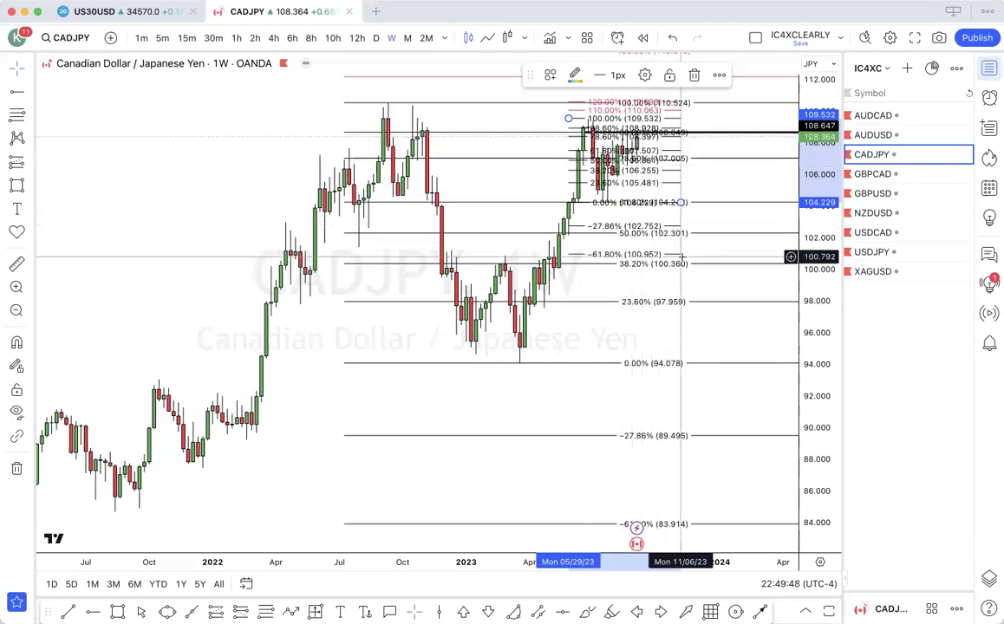
{"action": "scroll", "coordinate": [683, 359], "scroll_direction": "down", "scroll_amount": 3}
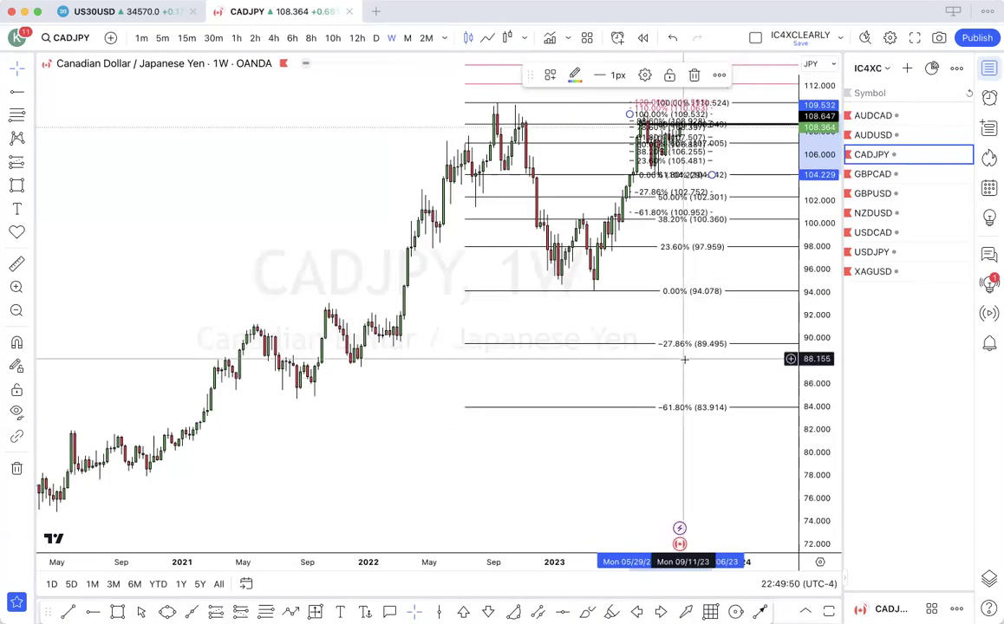
- Draw a rectangle from December 10, 2007 to September 29, 2008 between about 110.128 and 114.307, and apply the IMBALANCE template
{"action": "scroll", "coordinate": [683, 359], "scroll_direction": "down", "scroll_amount": 5}
{"action": "scroll", "coordinate": [686, 344], "scroll_direction": "up", "scroll_amount": 8}
{"action": "scroll", "coordinate": [686, 344], "scroll_direction": "up", "scroll_amount": 4}
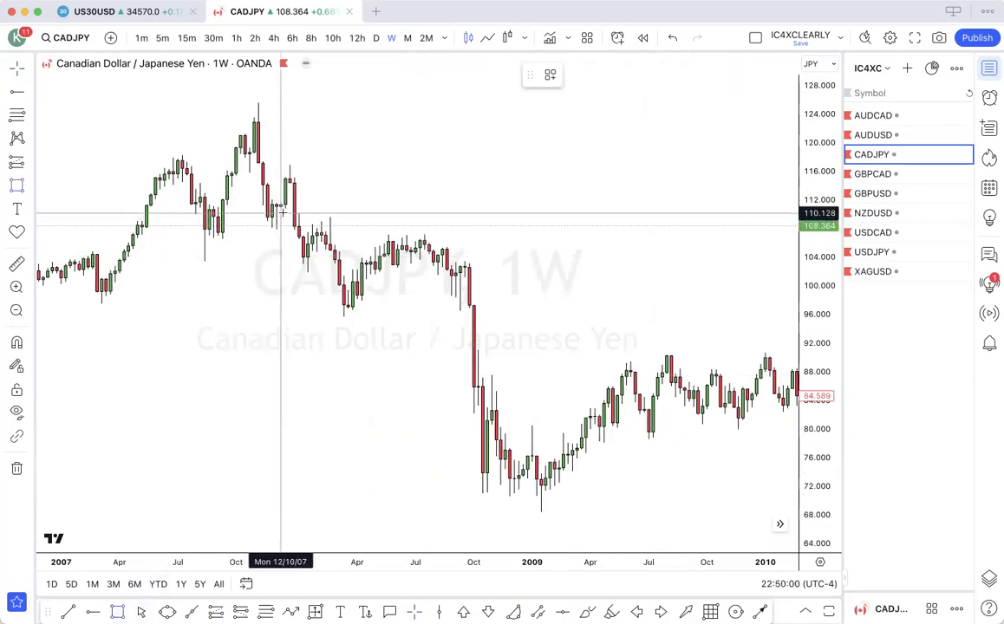
{"action": "left_click_drag", "start_coordinate": [280, 213], "coordinate": [469, 183]}
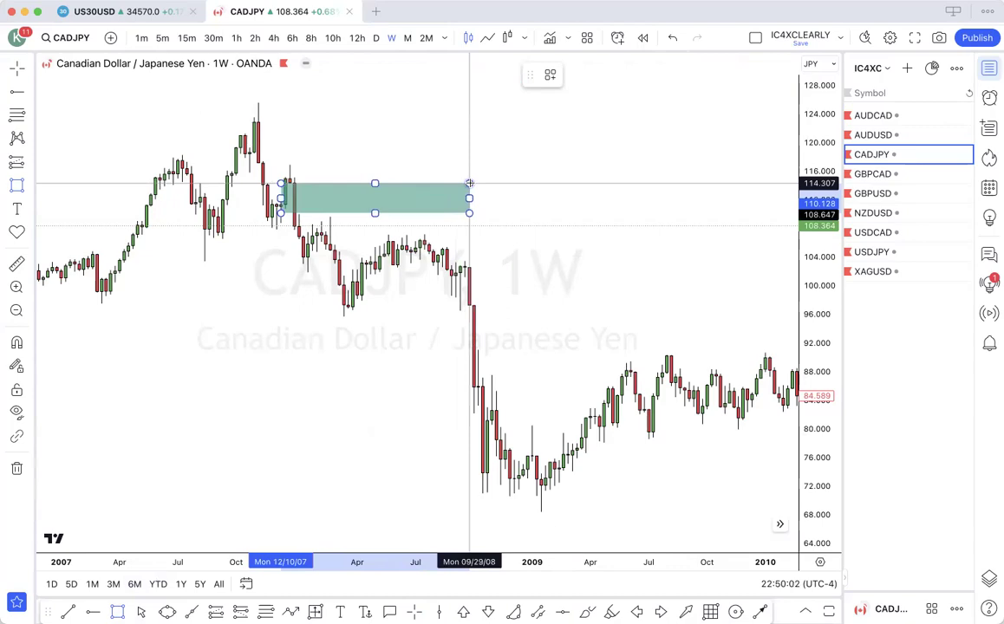
{"action": "right_click", "coordinate": [468, 184]}
{"action": "mouse_move", "coordinate": [512, 202]}
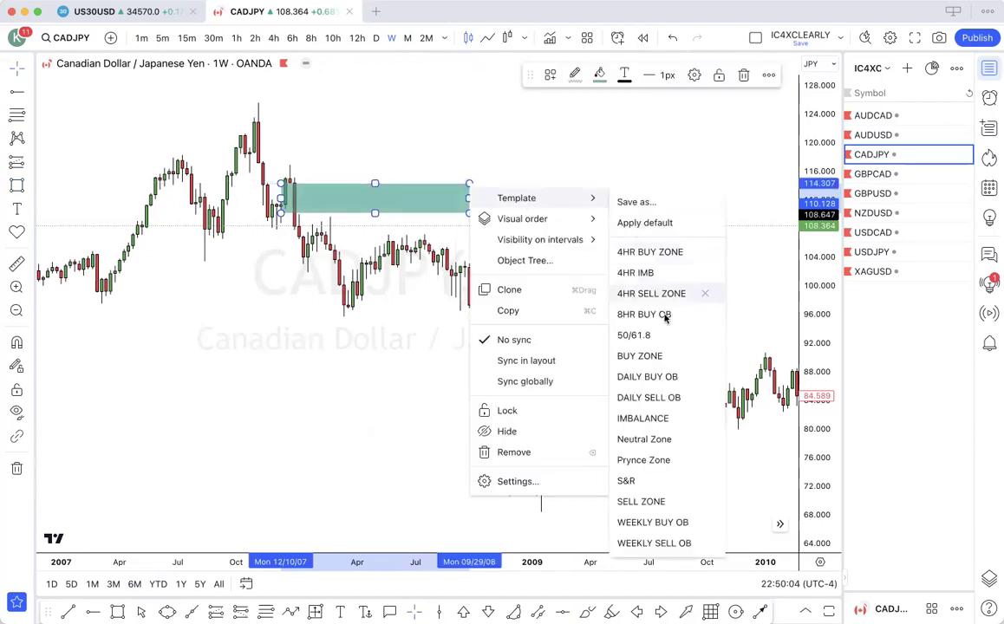
{"action": "left_click", "coordinate": [642, 418]}
- Return to CADJPY's 2023 candles and delete the smaller Fibonacci retracement that starts at May 29, 2023
{"action": "scroll", "coordinate": [655, 428], "scroll_direction": "down", "scroll_amount": 10}
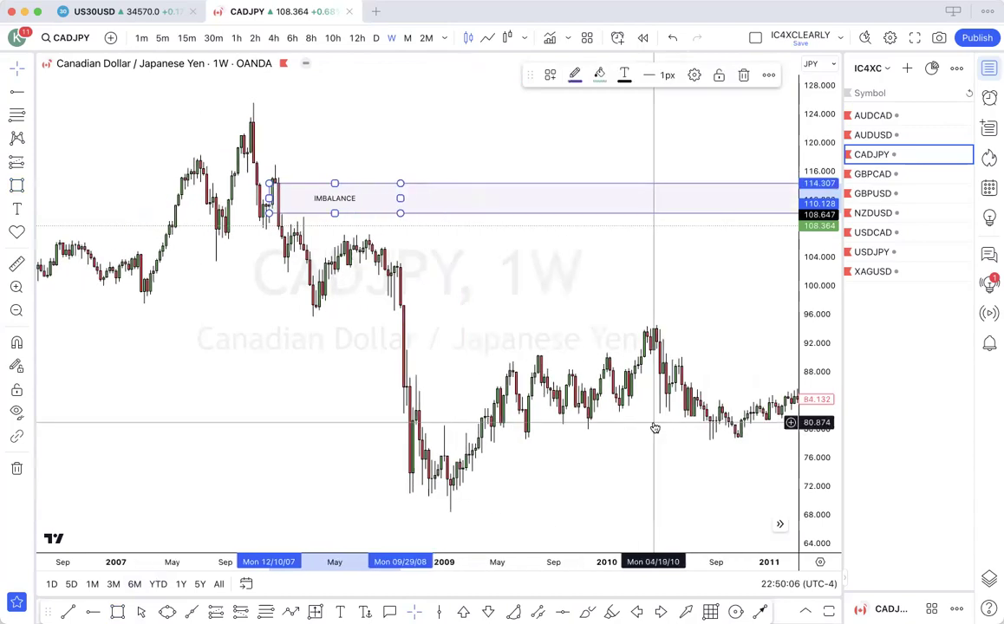
{"action": "scroll", "coordinate": [653, 422], "scroll_direction": "up", "scroll_amount": 10}
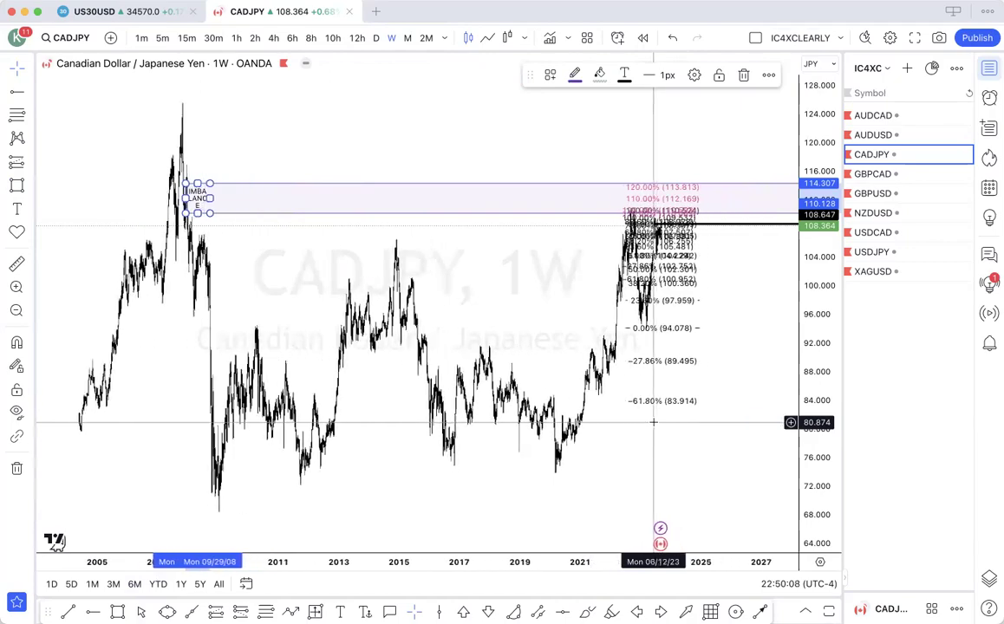
{"action": "scroll", "coordinate": [653, 422], "scroll_direction": "up", "scroll_amount": 10}
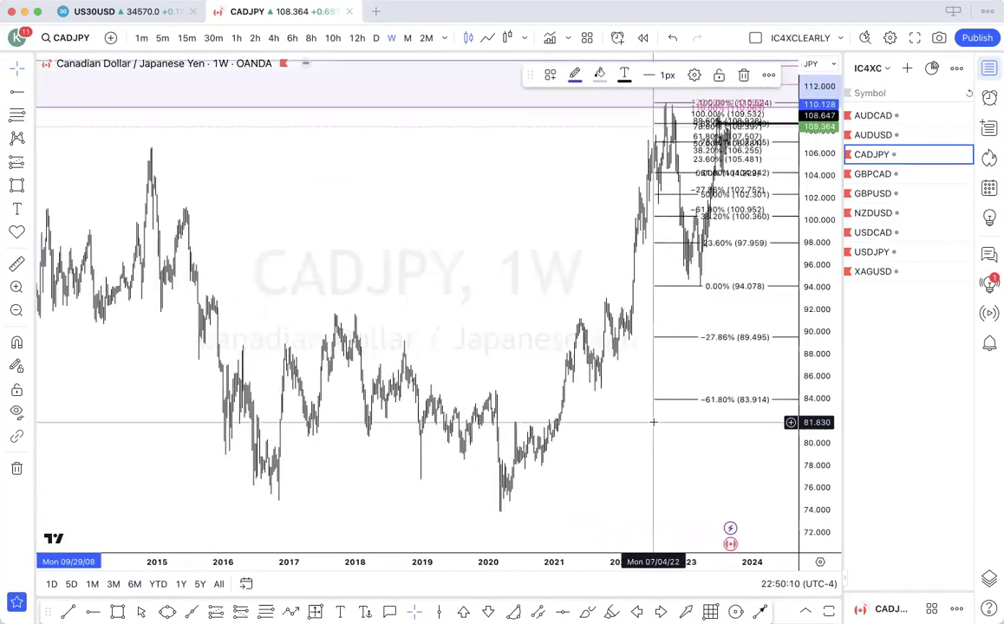
{"action": "scroll", "coordinate": [653, 422], "scroll_direction": "up", "scroll_amount": 5}
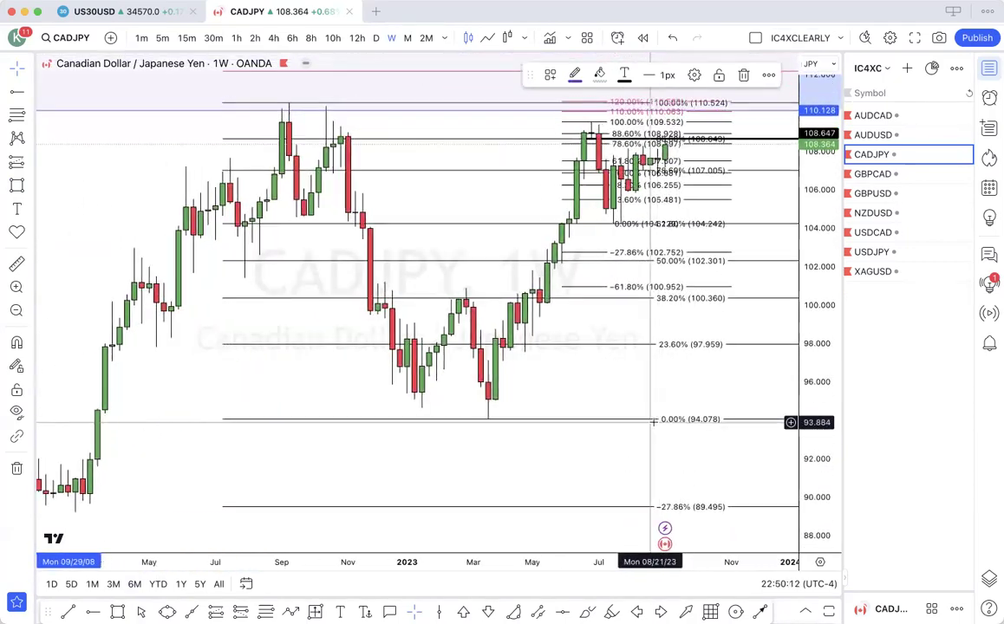
{"action": "scroll", "coordinate": [653, 422], "scroll_direction": "up", "scroll_amount": 6}
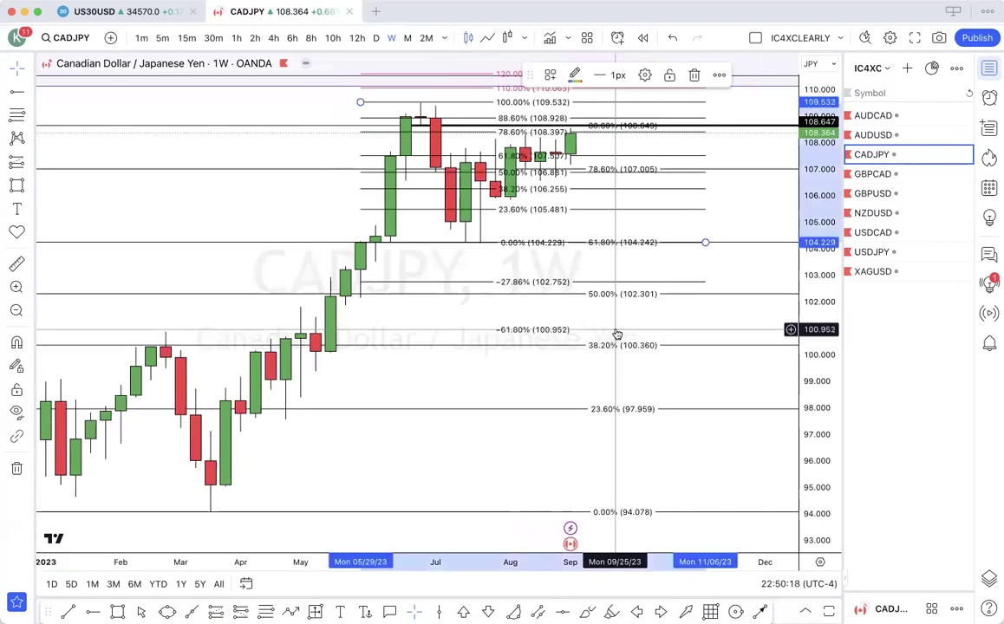
{"action": "key", "text": "Delete"}
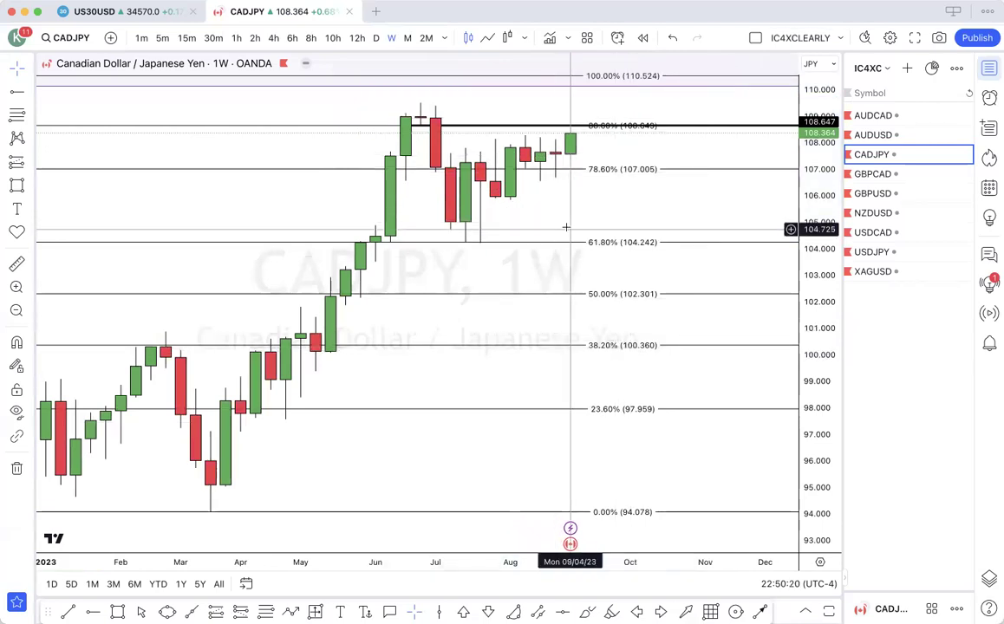
- Draw a rising trend line under CADJPY's lows from about 103.915 at July 17, 2023 to about 111.001 at October 30, 2023
{"action": "left_click", "coordinate": [69, 613]}
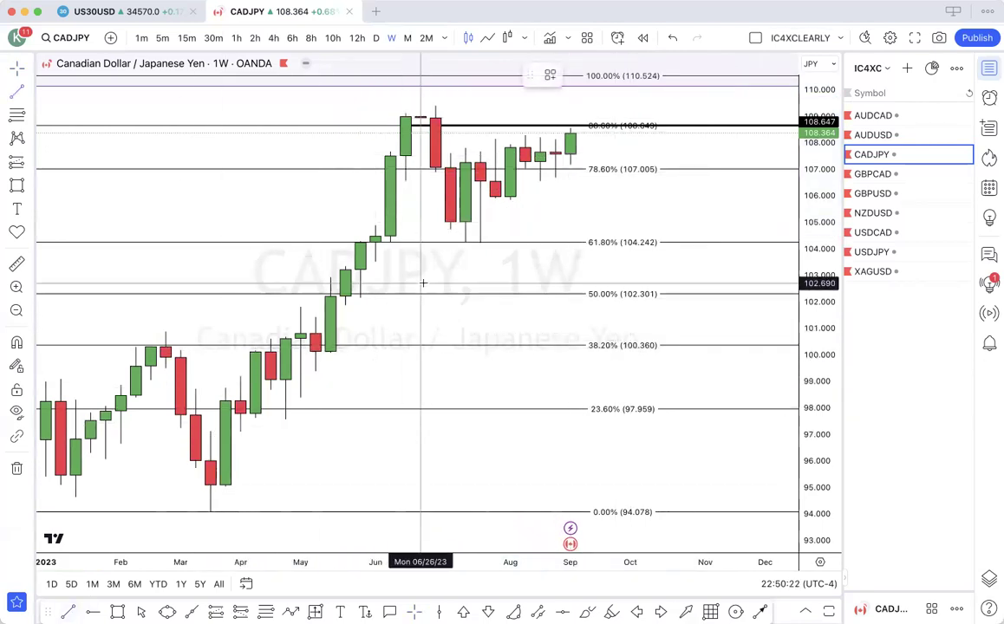
{"action": "left_click", "coordinate": [465, 250]}
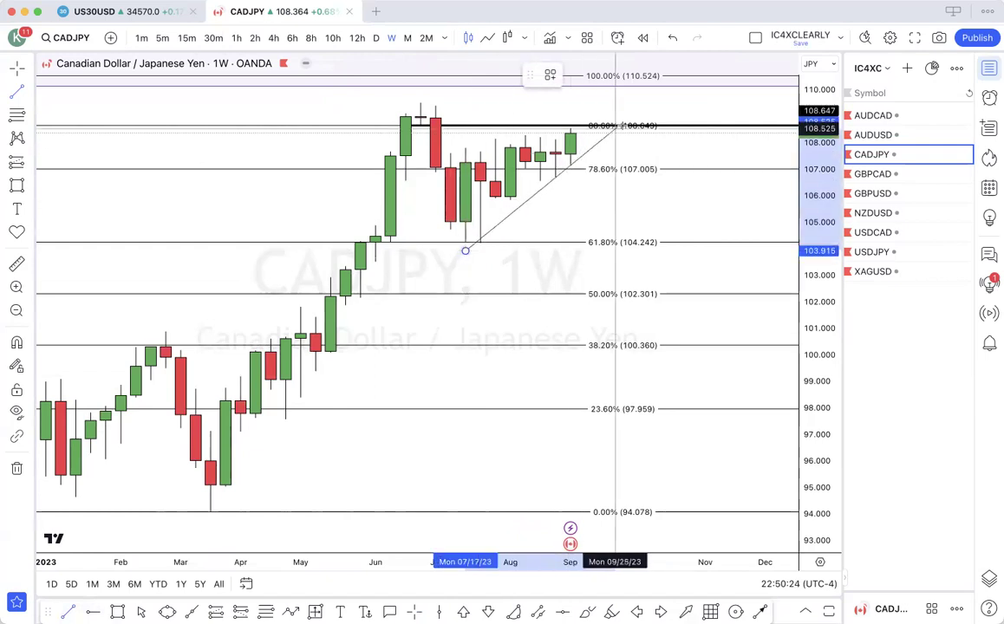
{"action": "left_click", "coordinate": [693, 63]}
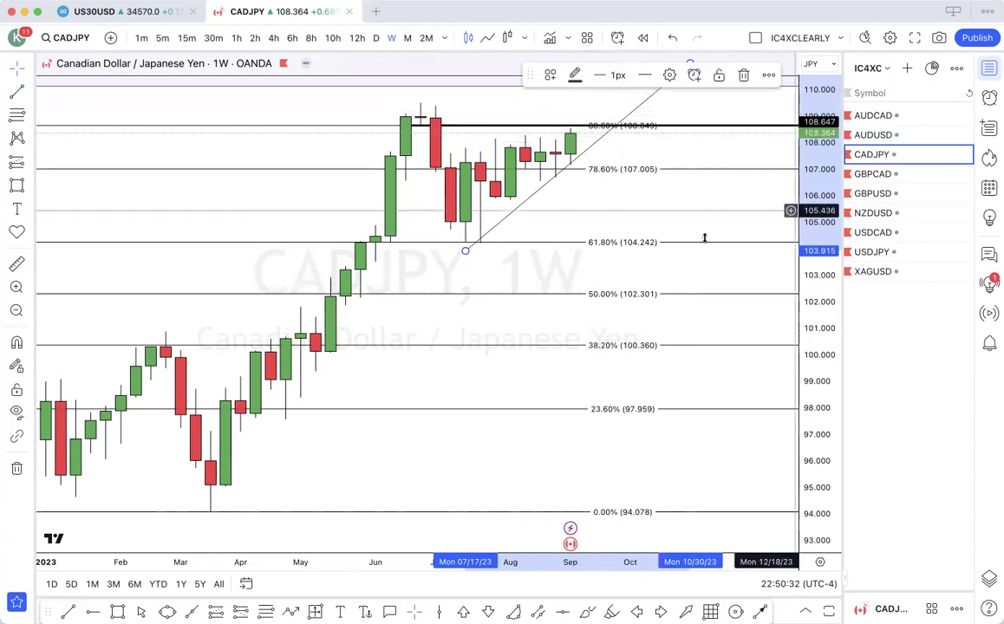
- Delete the remaining large Fibonacci retracement from the CADJPY chart
{"action": "left_click_drag", "start_coordinate": [833, 343], "coordinate": [833, 369]}
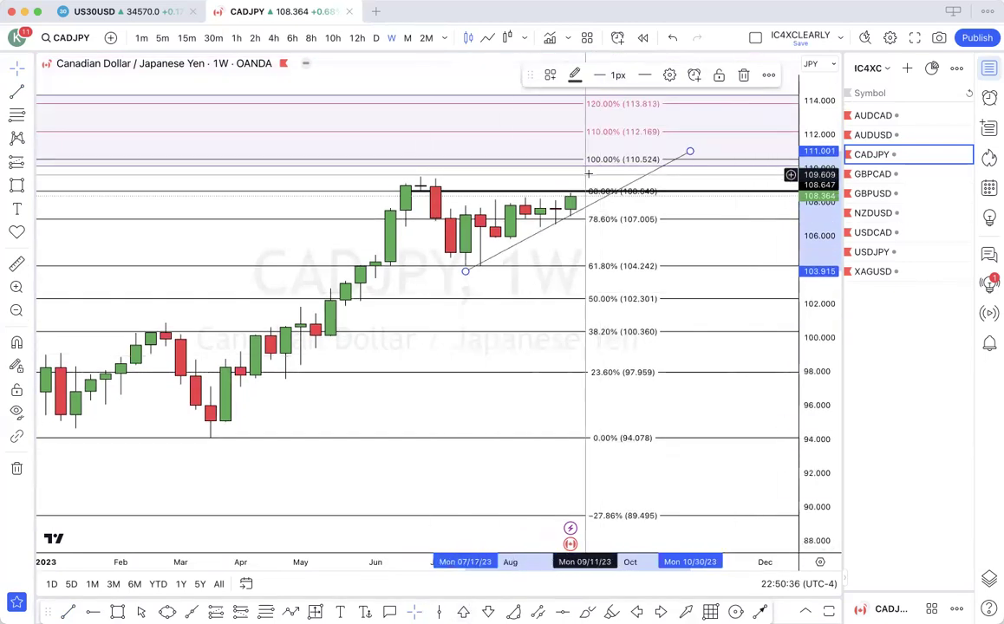
{"action": "left_click", "coordinate": [593, 133]}
{"action": "key", "text": "Delete"}
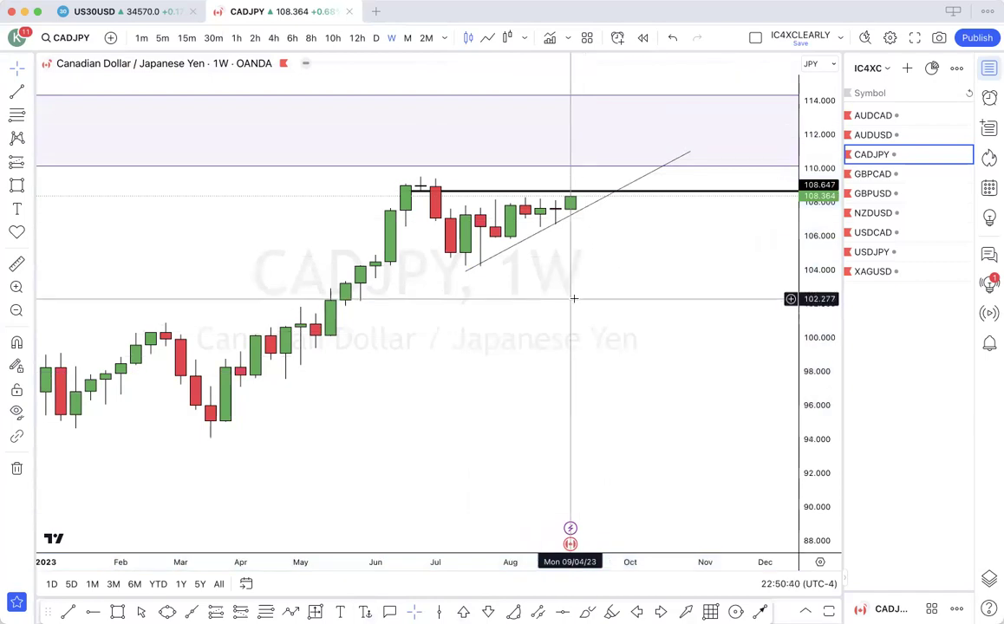
- Switch CADJPY to the daily timeframe, reset the chart, and move the horizontal ray to about 109.001 from June 30, 2023
{"action": "mouse_move", "coordinate": [444, 527]}
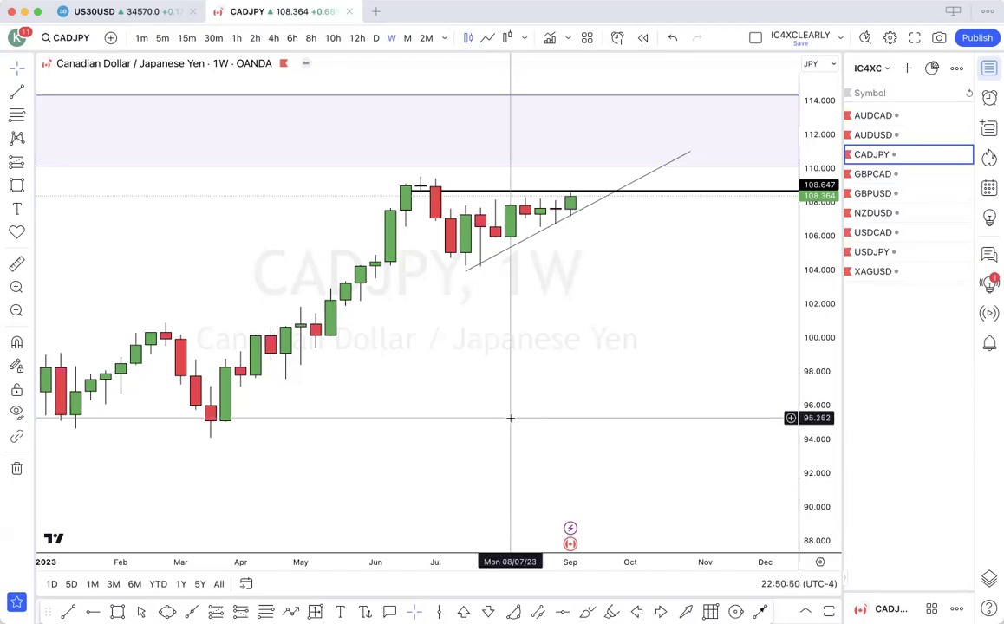
{"action": "left_click", "coordinate": [375, 38]}
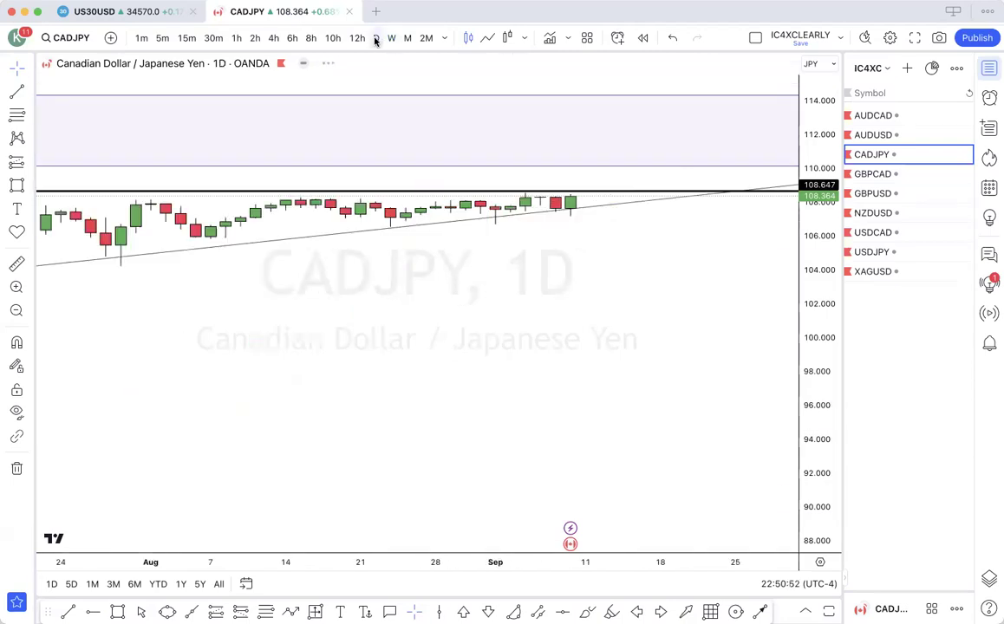
{"action": "left_click", "coordinate": [473, 525]}
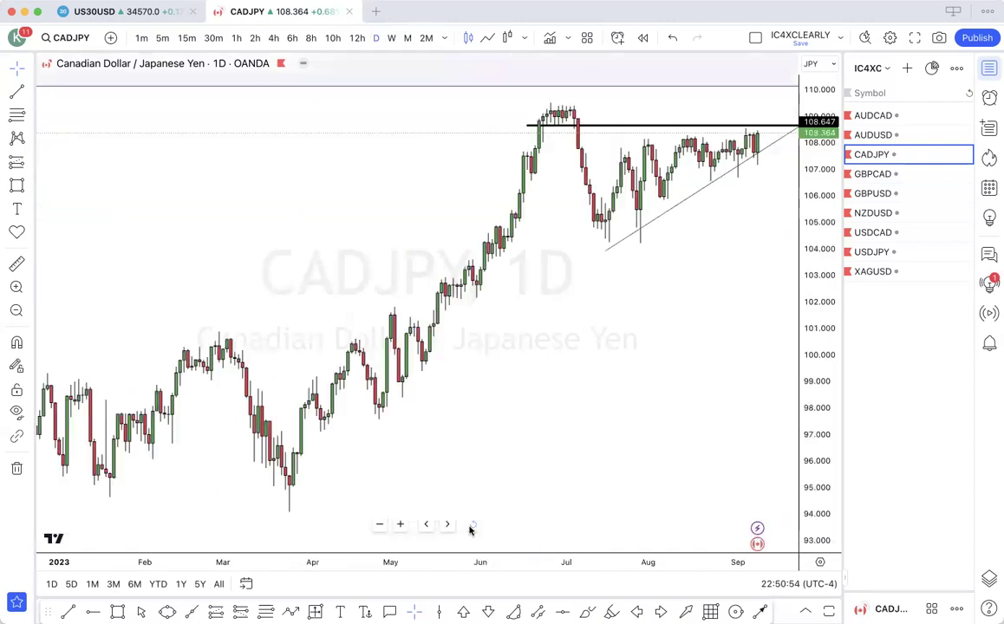
{"action": "scroll", "coordinate": [608, 435], "scroll_direction": "up", "scroll_amount": 5}
{"action": "scroll", "coordinate": [609, 435], "scroll_direction": "up", "scroll_amount": 3}
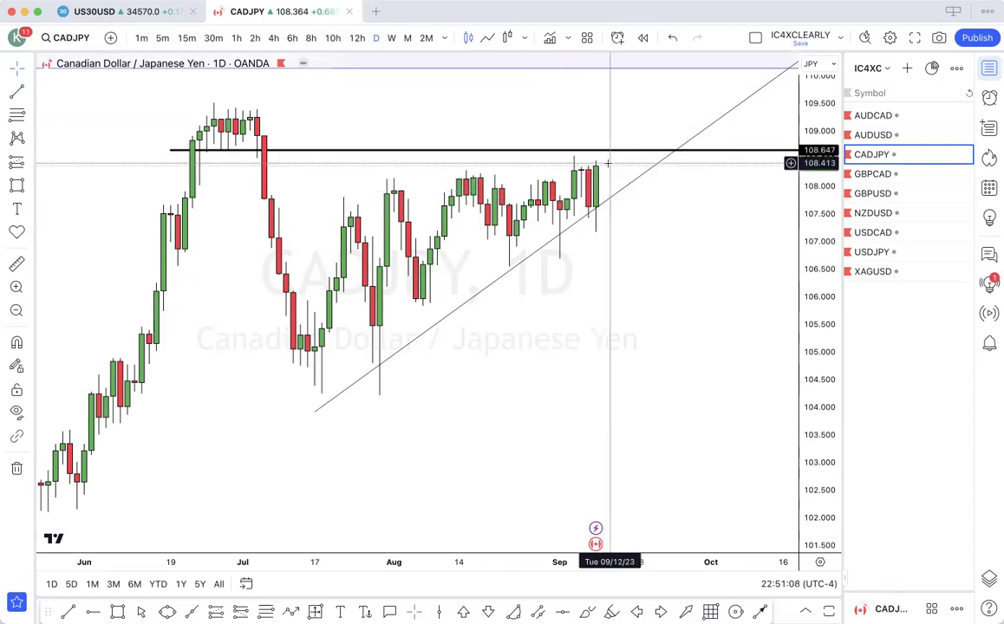
{"action": "scroll", "coordinate": [600, 165], "scroll_direction": "down", "scroll_amount": 1}
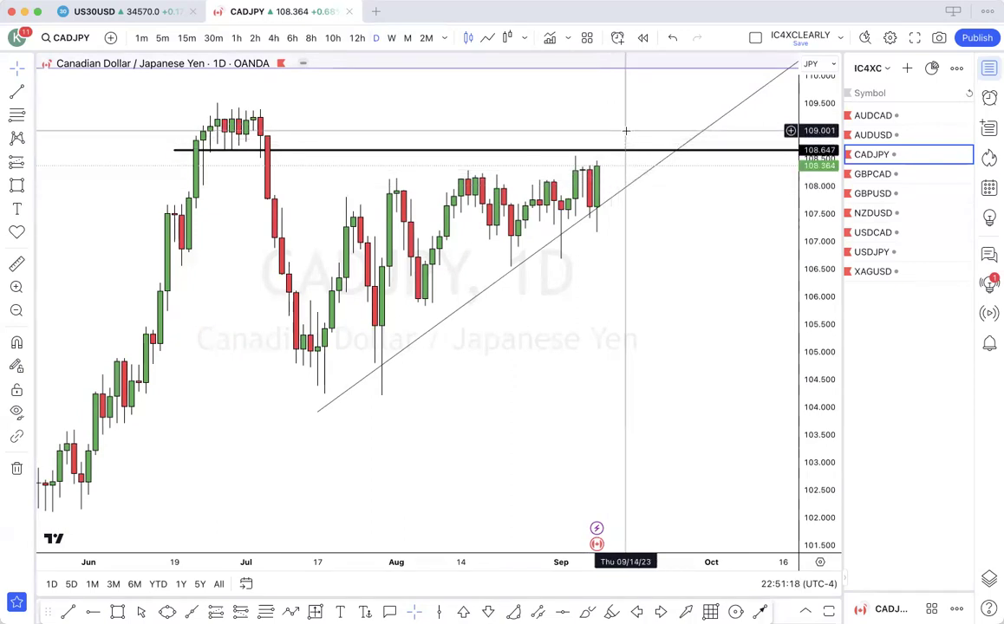
{"action": "left_click_drag", "start_coordinate": [478, 154], "coordinate": [539, 131]}
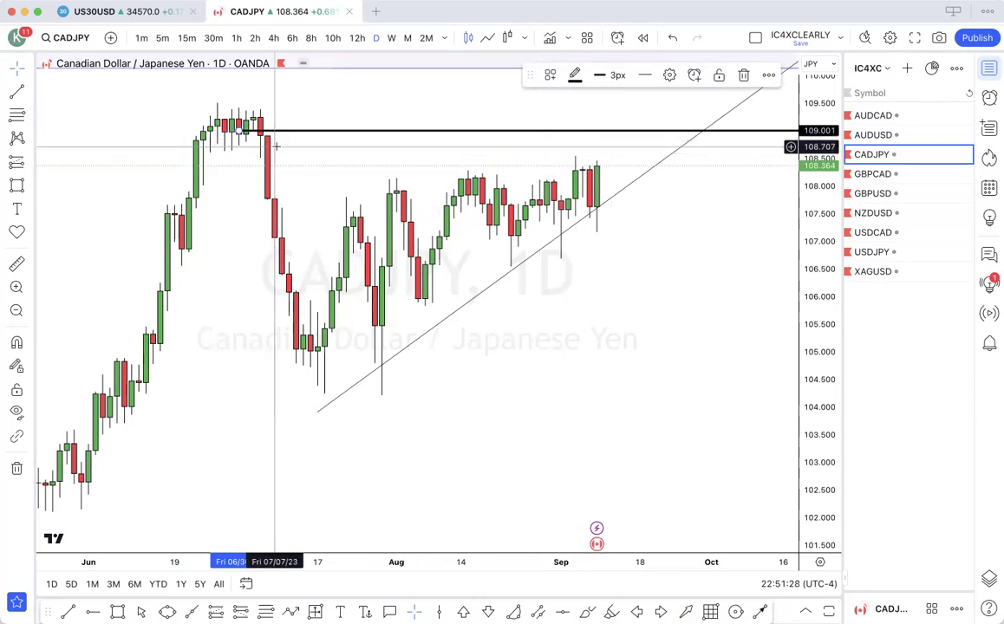
- Measure the distance on CADJPY from the current price at about 108.366 up to the zone at about 110.130
{"action": "left_click", "coordinate": [16, 265]}
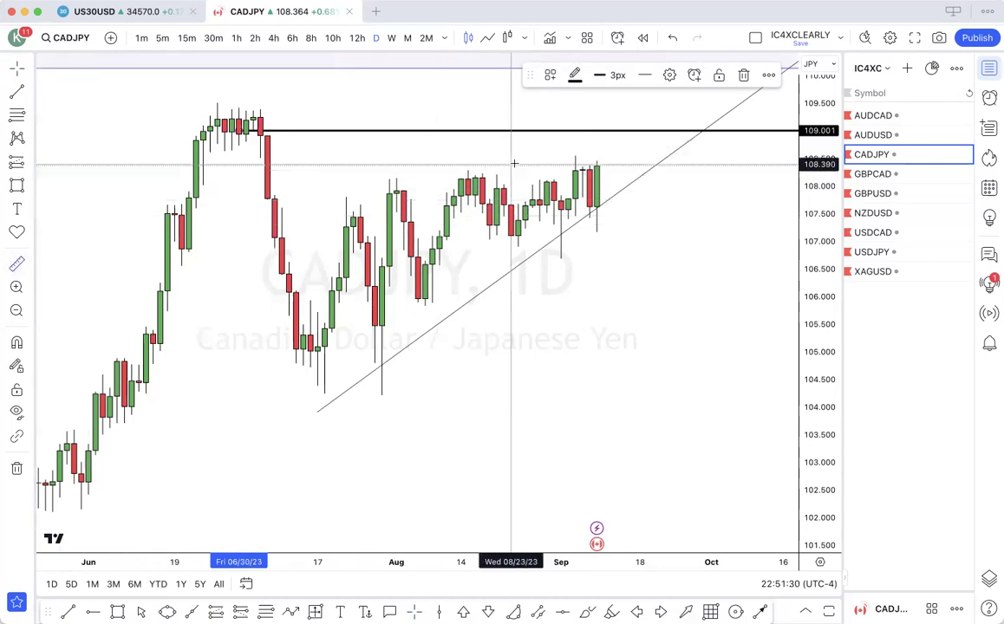
{"action": "left_click", "coordinate": [623, 165]}
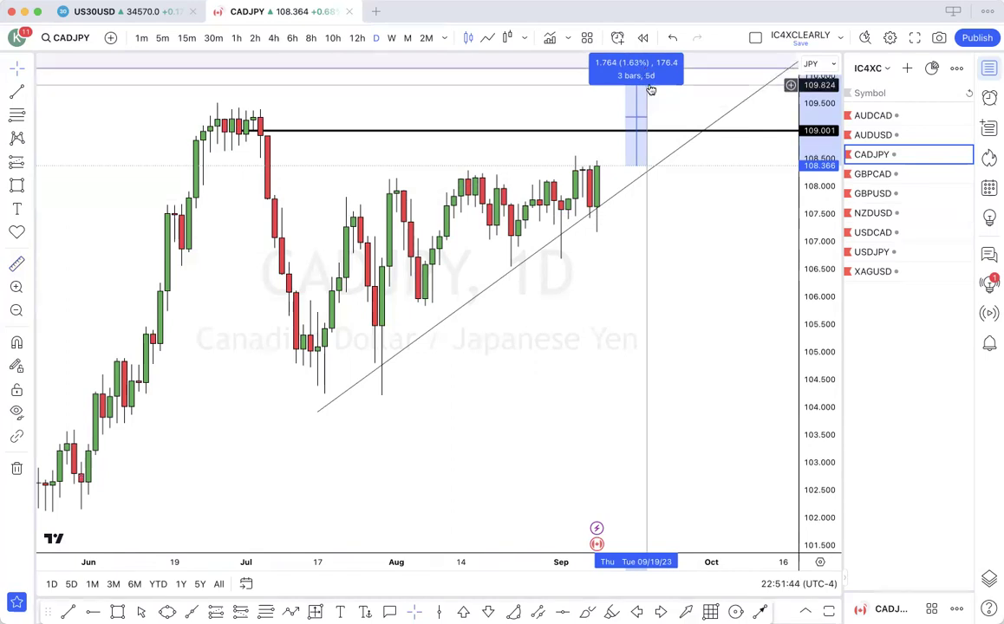
{"action": "scroll", "coordinate": [636, 157], "scroll_direction": "down", "scroll_amount": 5}
{"action": "scroll", "coordinate": [636, 155], "scroll_direction": "down", "scroll_amount": 2}
{"action": "scroll", "coordinate": [636, 155], "scroll_direction": "up", "scroll_amount": 4}
{"action": "scroll", "coordinate": [637, 154], "scroll_direction": "up", "scroll_amount": 1}
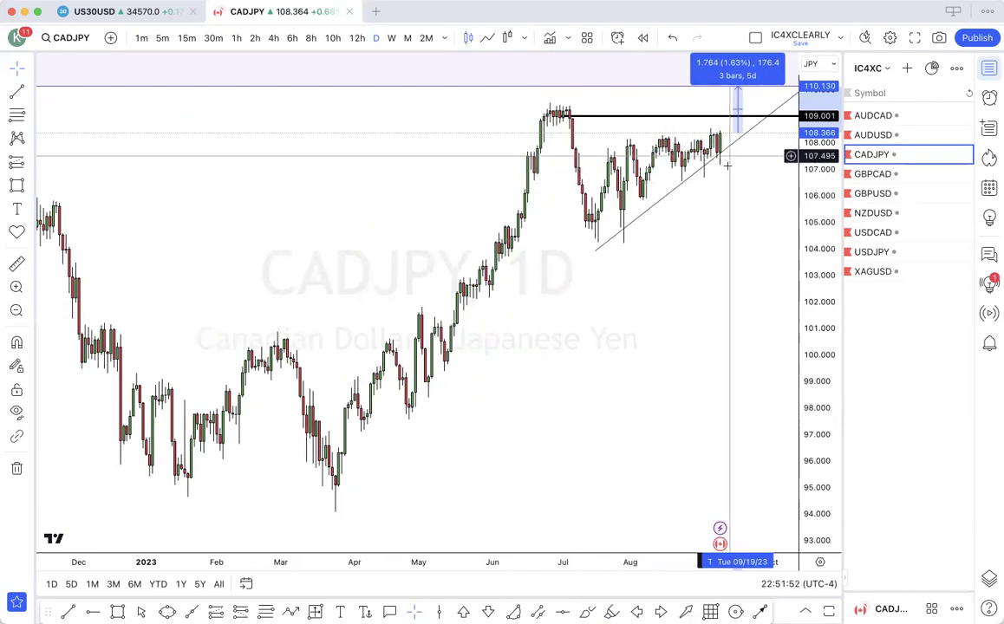
{"action": "scroll", "coordinate": [728, 185], "scroll_direction": "right", "scroll_amount": 3}
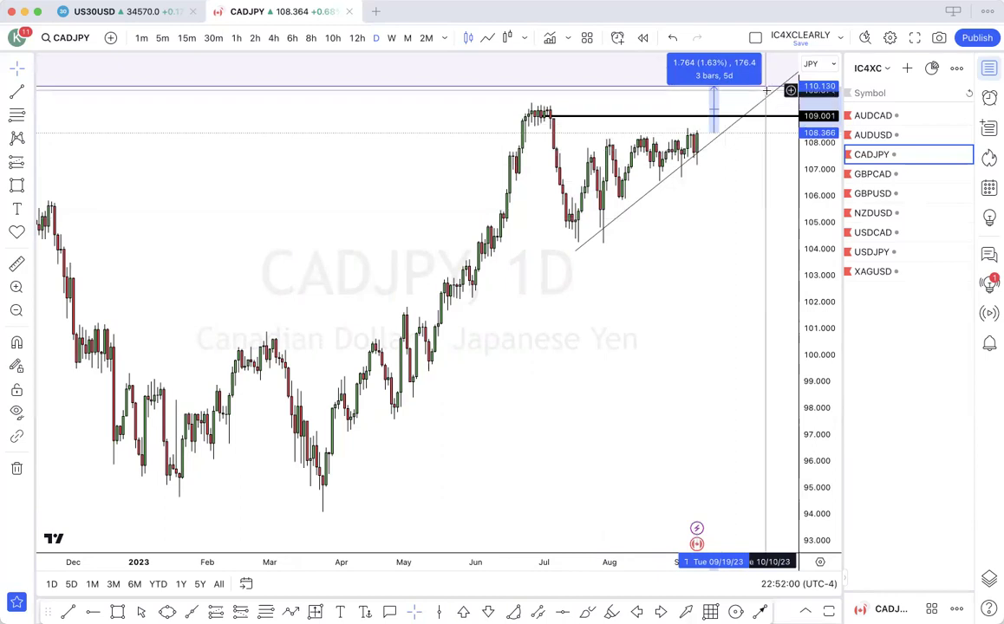
- Open the GBPCAD chart on the weekly timeframe and review its candles around the 2022 decline and 2023 recovery
{"action": "left_click", "coordinate": [897, 173]}
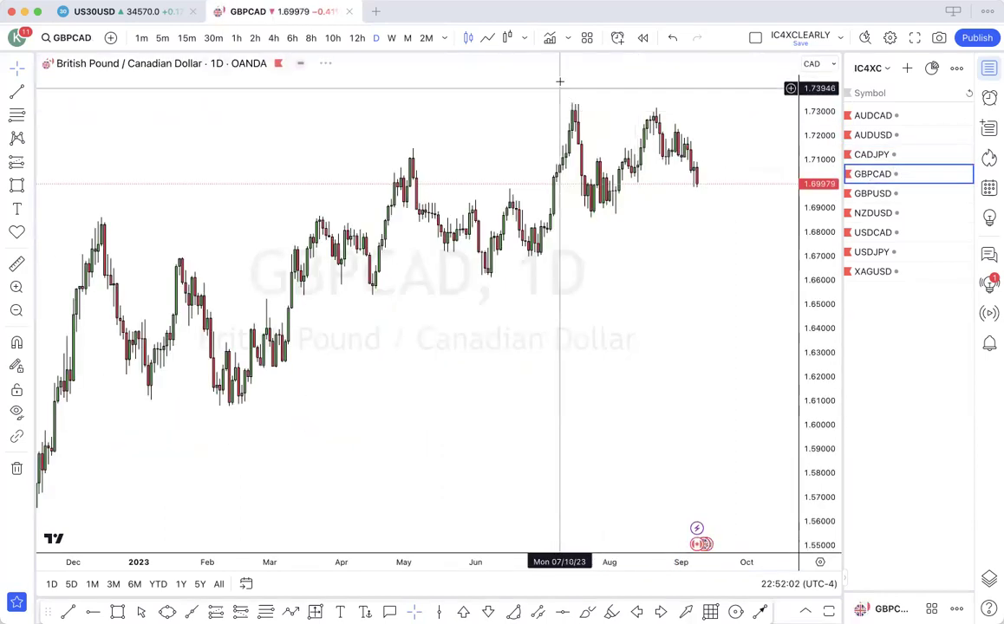
{"action": "left_click", "coordinate": [391, 38]}
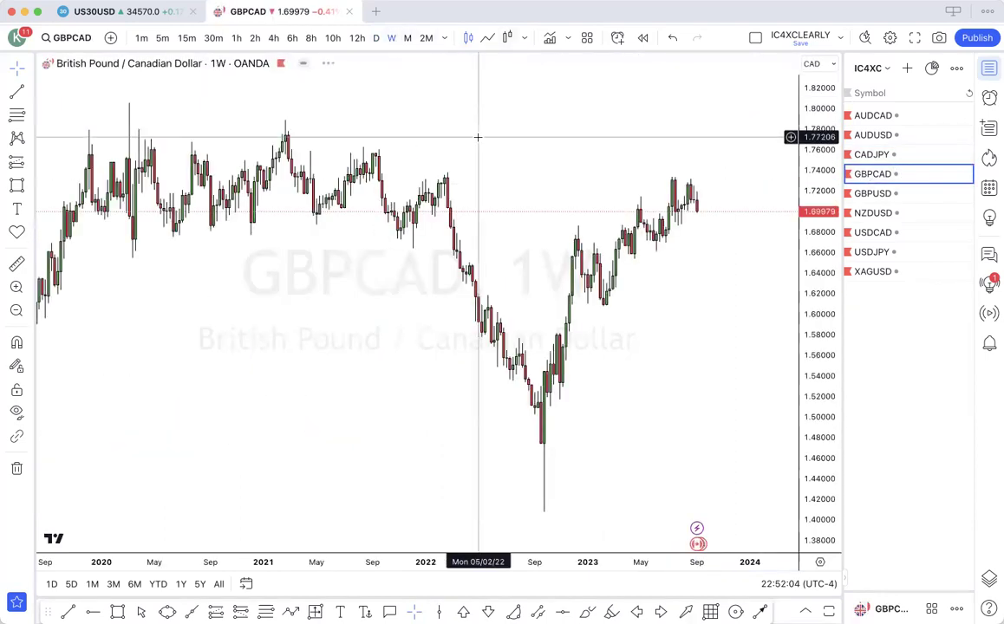
{"action": "scroll", "coordinate": [660, 203], "scroll_direction": "up", "scroll_amount": 10}
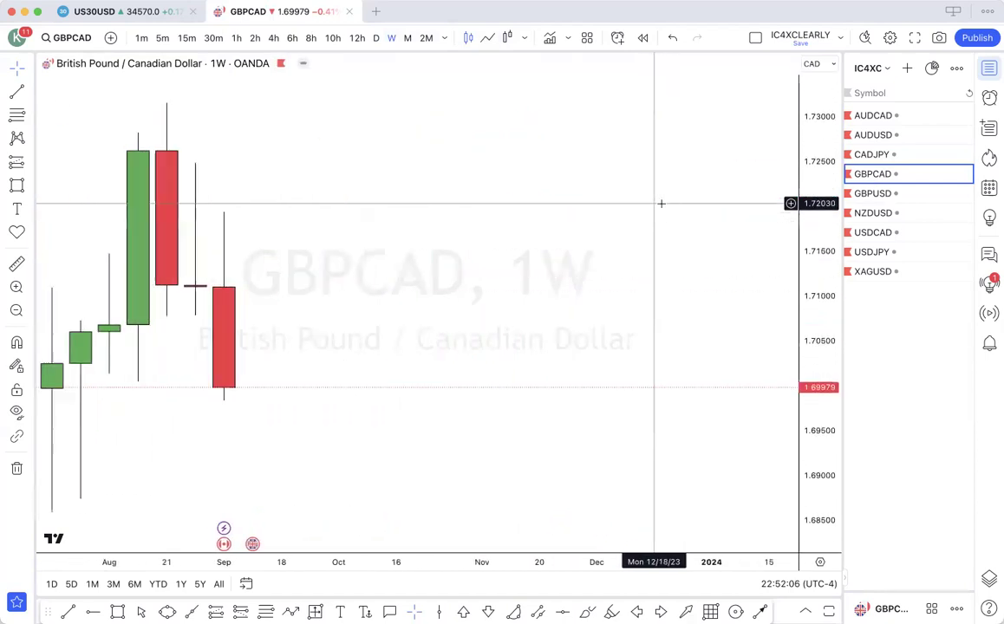
{"action": "scroll", "coordinate": [661, 203], "scroll_direction": "up", "scroll_amount": 2}
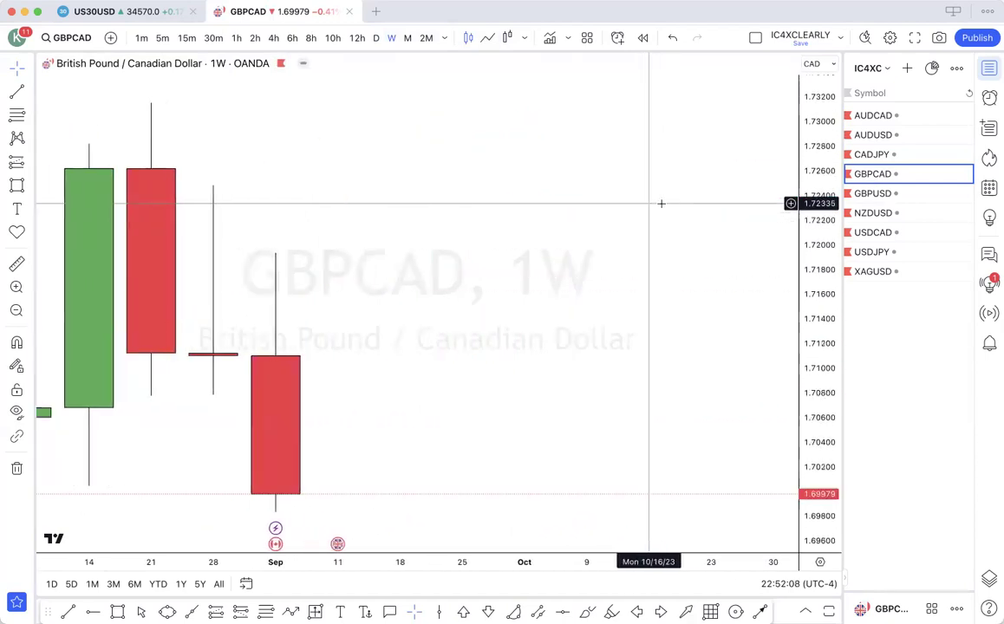
{"action": "scroll", "coordinate": [660, 203], "scroll_direction": "down", "scroll_amount": 5}
{"action": "scroll", "coordinate": [660, 203], "scroll_direction": "down", "scroll_amount": 8}
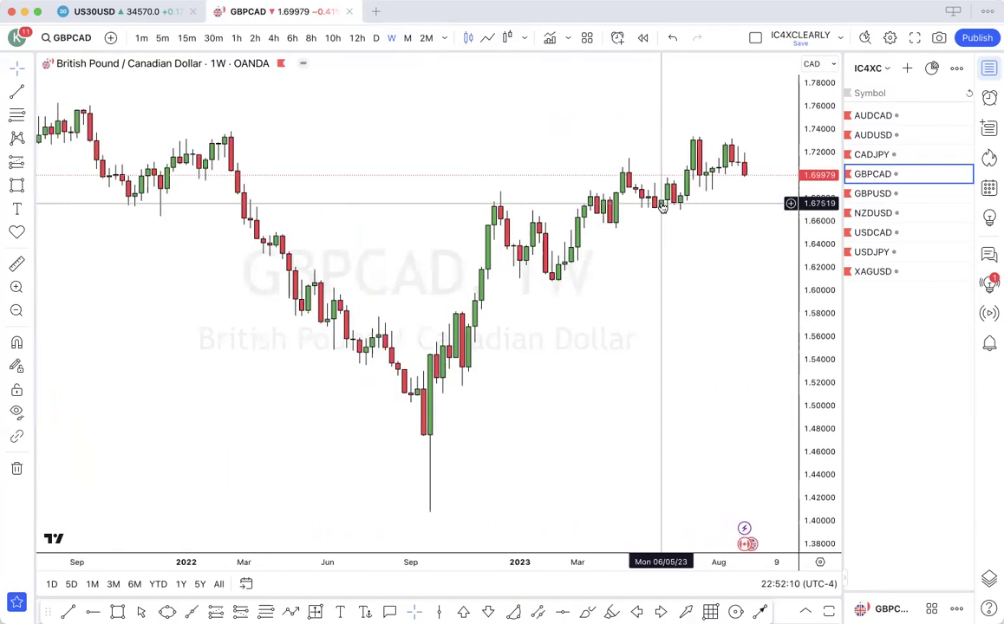
{"action": "scroll", "coordinate": [660, 202], "scroll_direction": "down", "scroll_amount": 3}
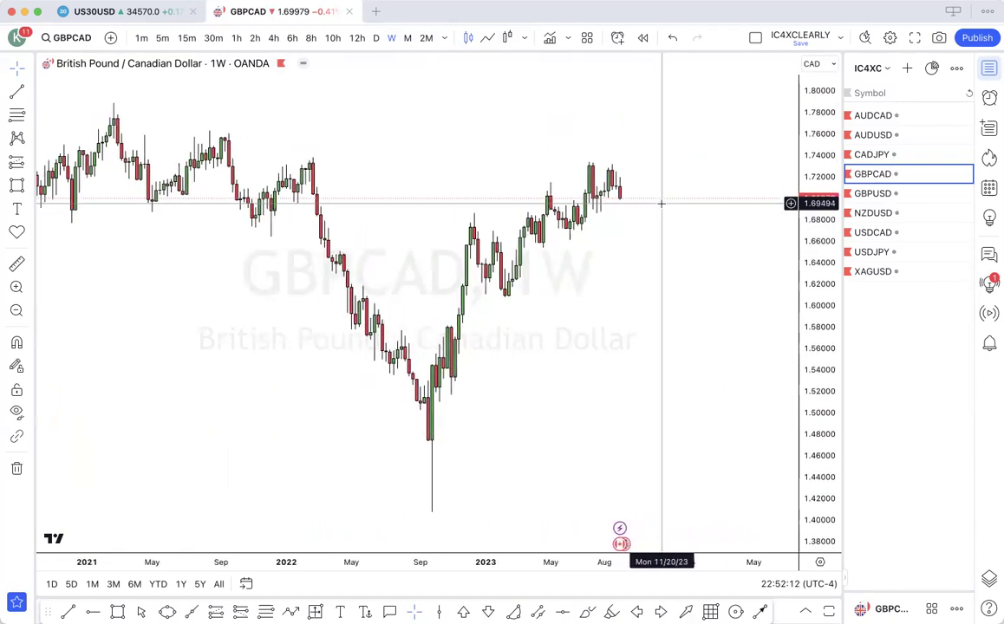
{"action": "scroll", "coordinate": [661, 203], "scroll_direction": "up", "scroll_amount": 3}
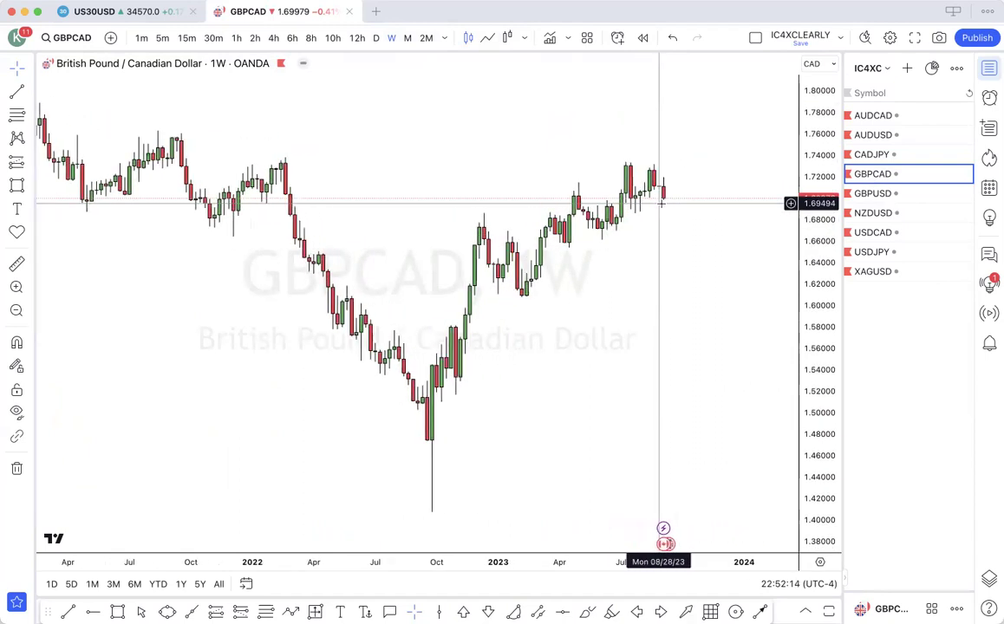
{"action": "scroll", "coordinate": [661, 203], "scroll_direction": "down", "scroll_amount": 2}
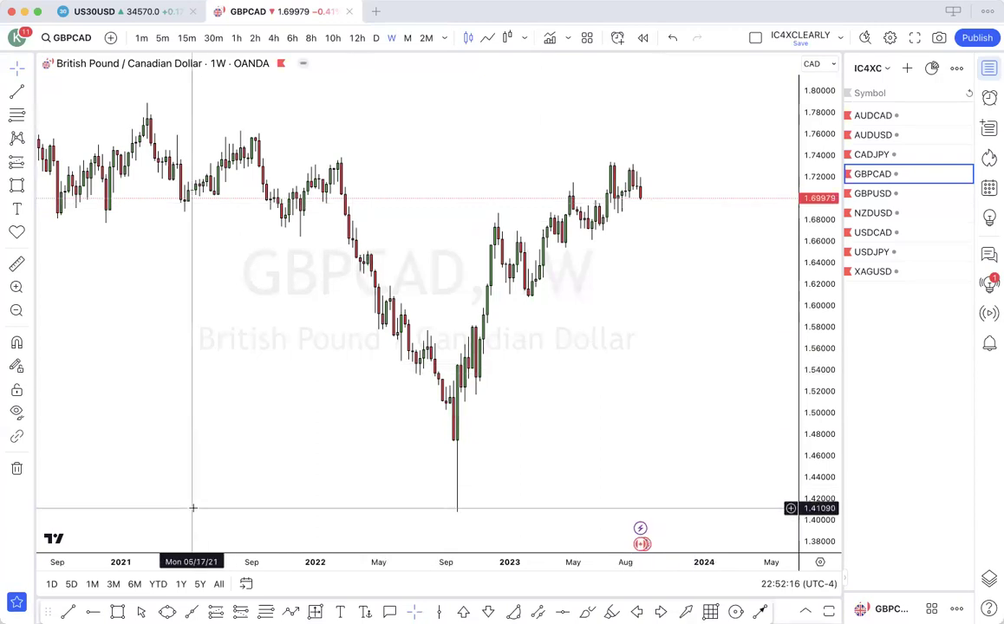
- Draw a rectangle between about 1.73918 and 1.73096 from January 10, 2022 to February 26, 2024 and apply the SELL ZONE template
{"action": "scroll", "coordinate": [192, 508], "scroll_direction": "down", "scroll_amount": 2}
{"action": "scroll", "coordinate": [193, 508], "scroll_direction": "down", "scroll_amount": 2}
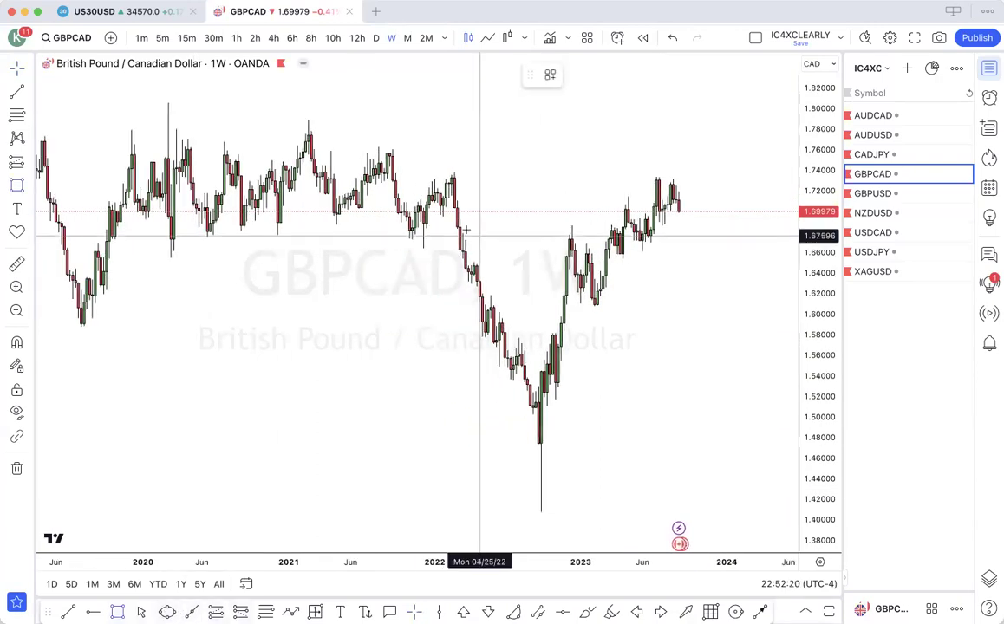
{"action": "left_click_drag", "start_coordinate": [437, 171], "coordinate": [749, 175]}
{"action": "right_click", "coordinate": [748, 177]}
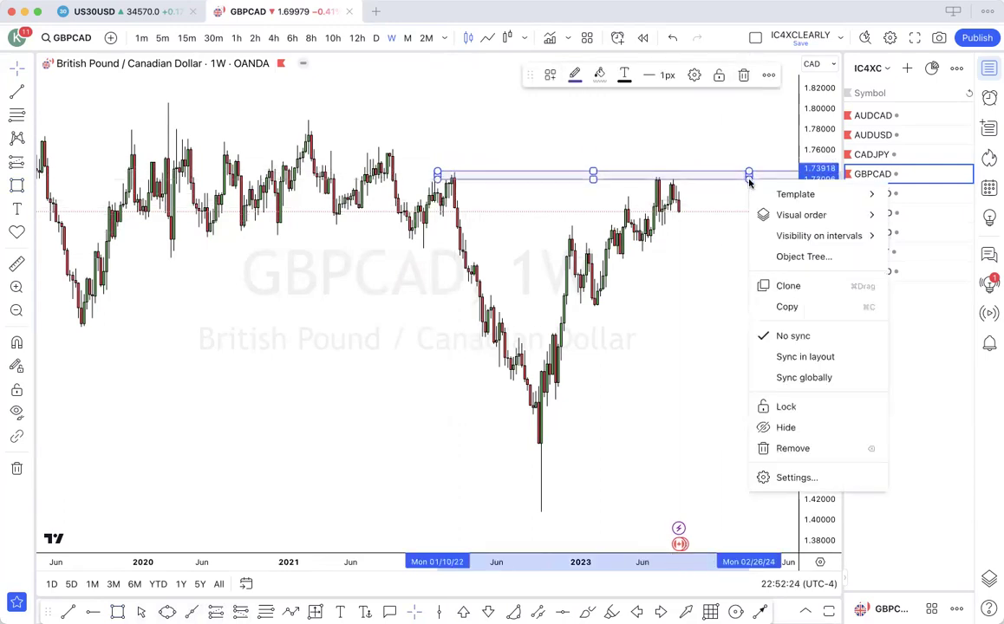
{"action": "mouse_move", "coordinate": [802, 200]}
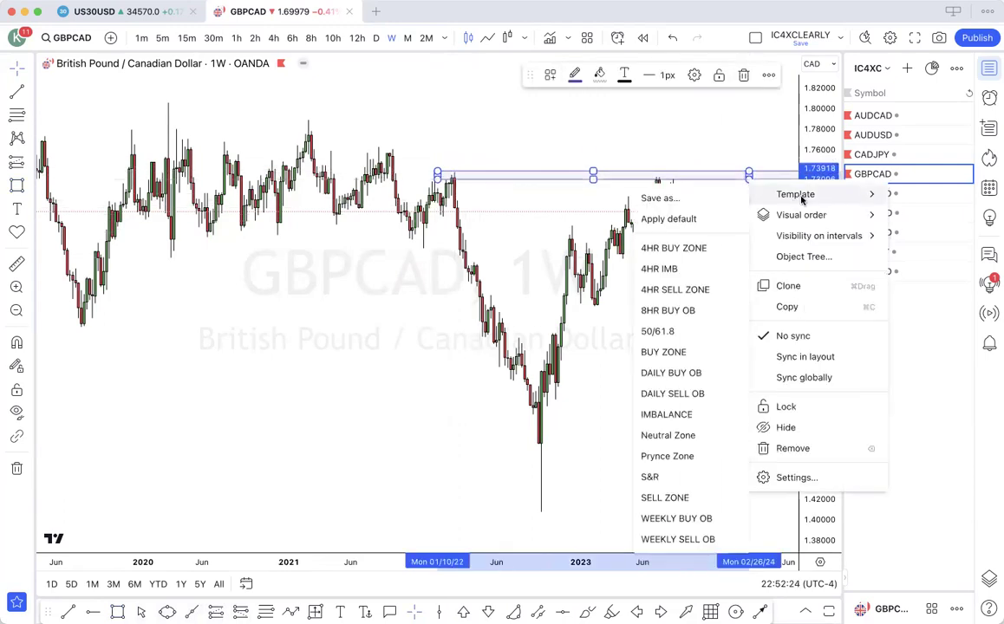
{"action": "left_click", "coordinate": [665, 497]}
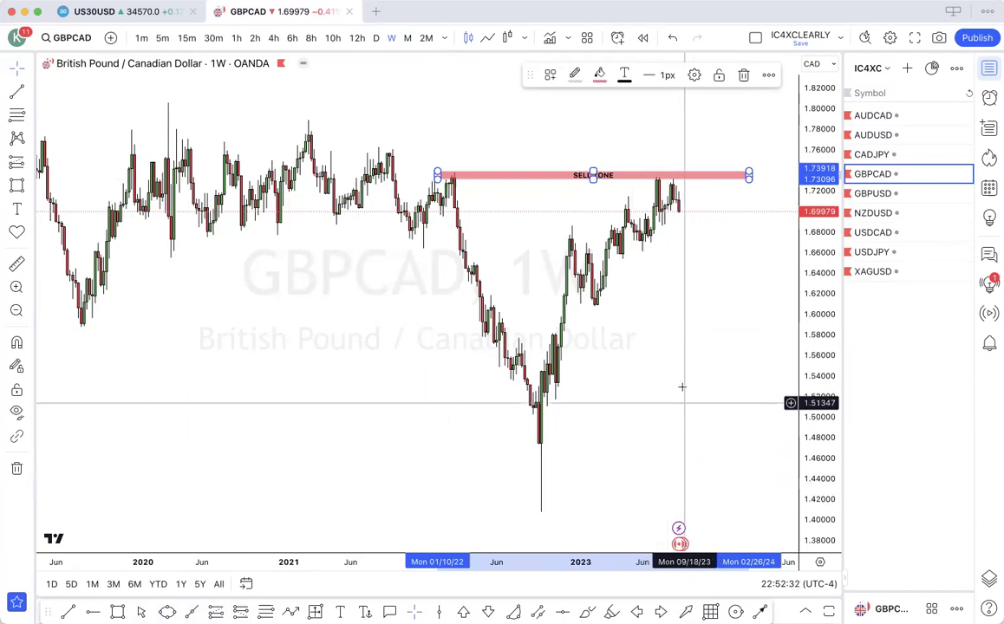
- Place horizontal rays on GBPCAD at about 1.66109 from May 29, 2023 and about 1.73441 from June 26, 2023
{"action": "left_click_drag", "start_coordinate": [346, 561], "coordinate": [314, 574]}
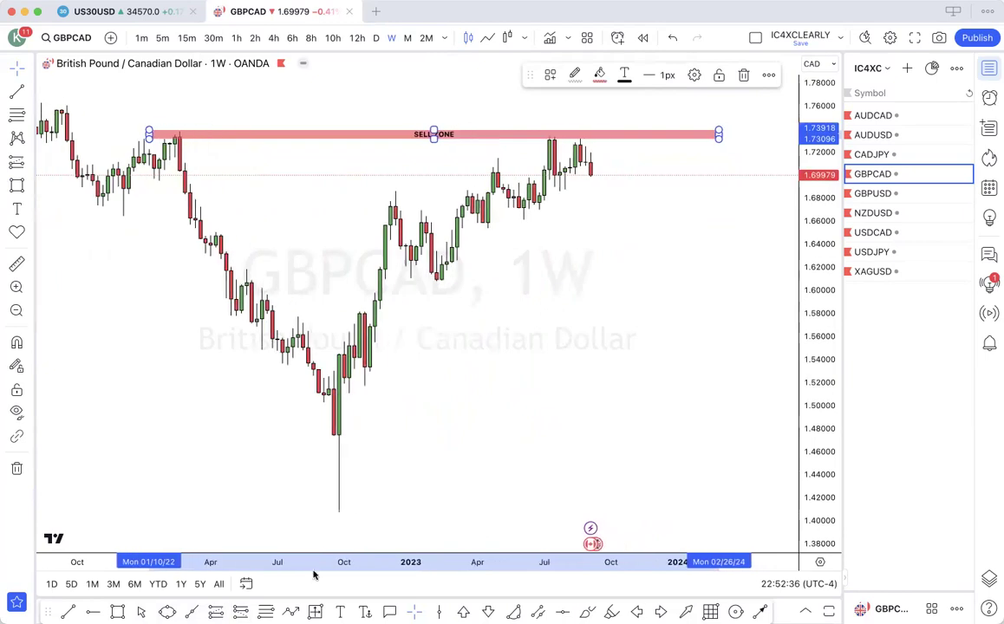
{"action": "left_click", "coordinate": [89, 613]}
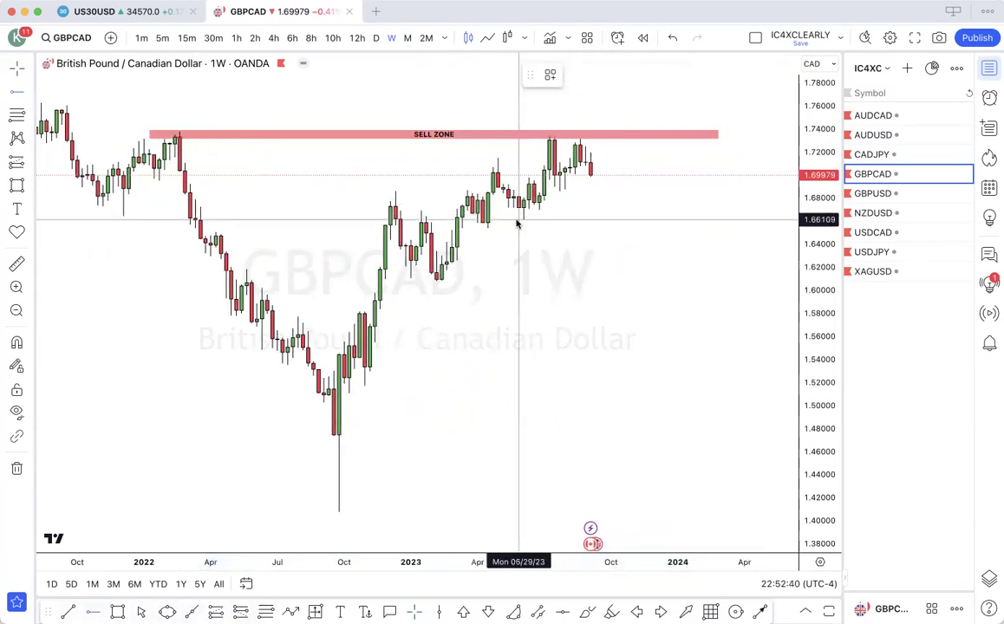
{"action": "left_click", "coordinate": [517, 220]}
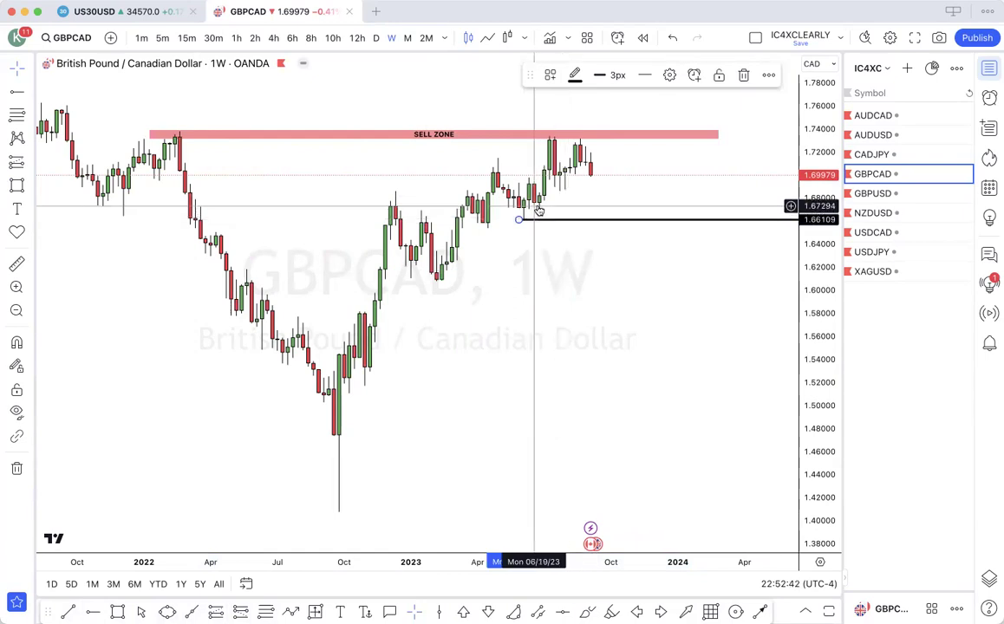
{"action": "left_click_drag", "start_coordinate": [519, 219], "coordinate": [519, 219]}
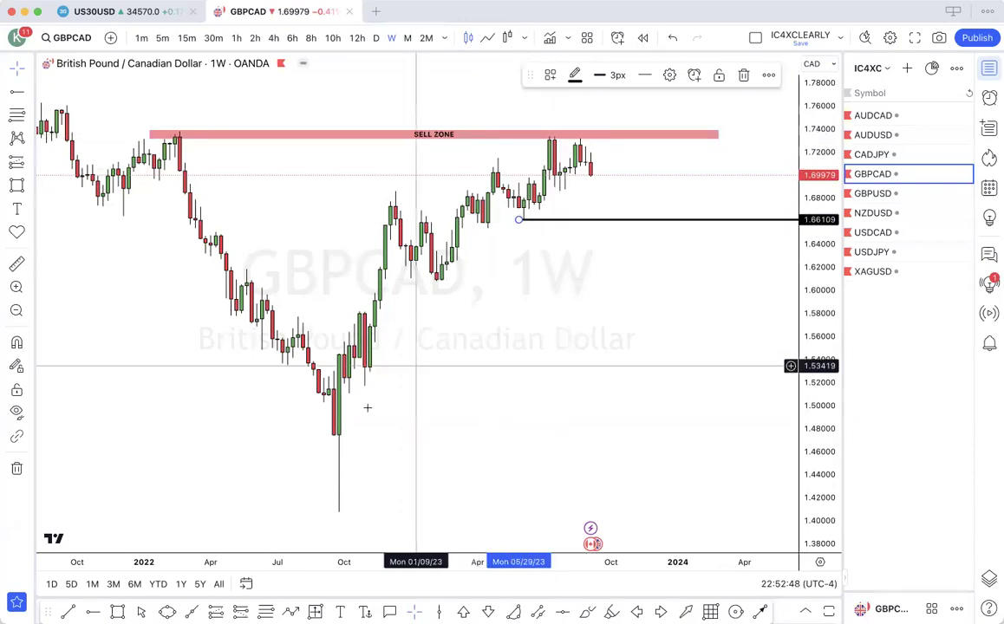
{"action": "left_click", "coordinate": [92, 612]}
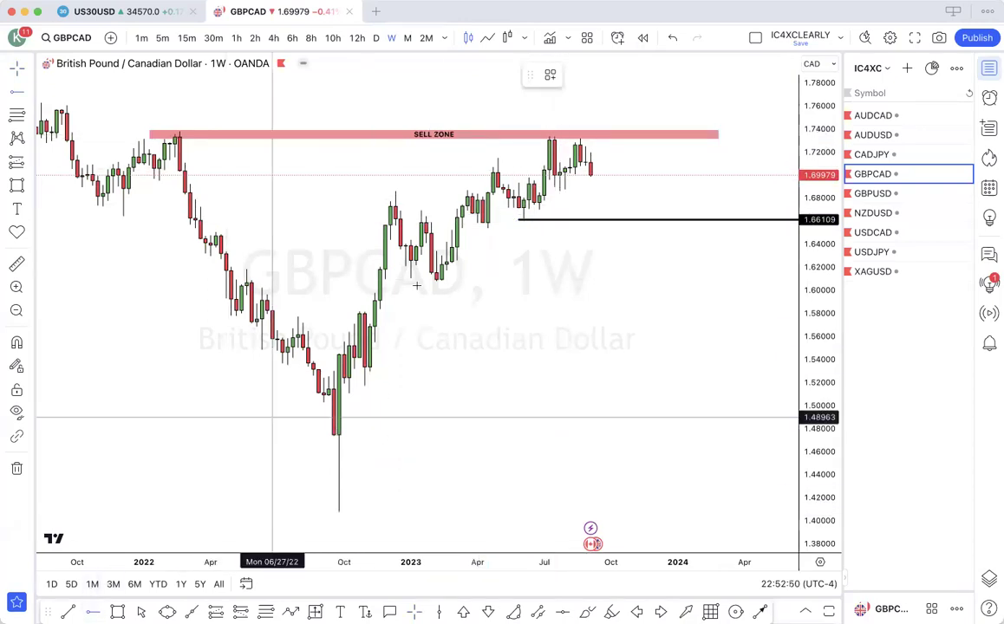
{"action": "left_click", "coordinate": [540, 134]}
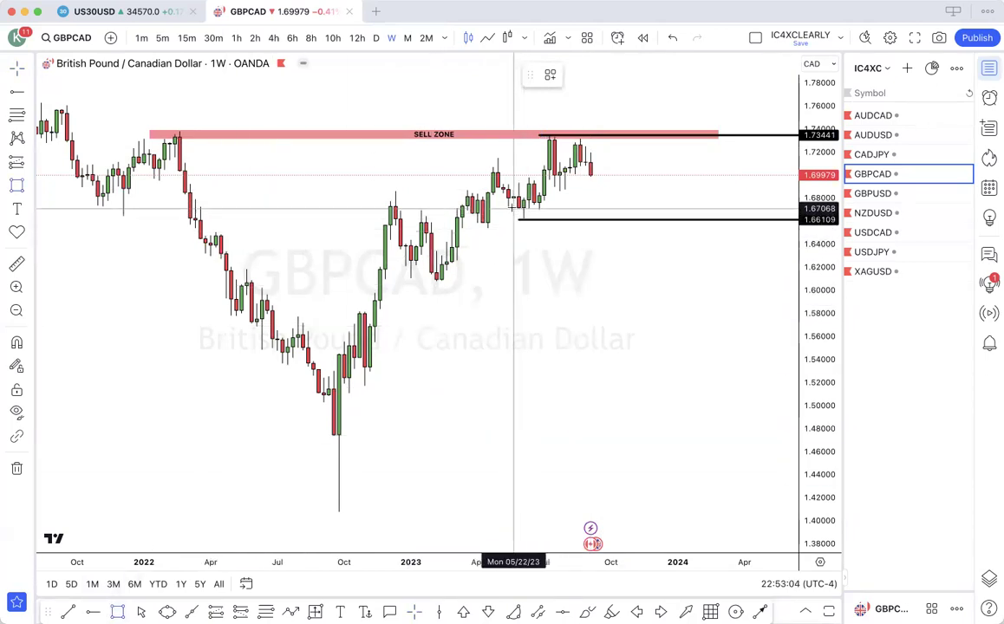
- Draw a rectangle between about 1.67181 and 1.66109 from May 22, 2023 to April 22, 2024 and apply the BUY ZONE template
{"action": "left_click_drag", "start_coordinate": [514, 208], "coordinate": [760, 214]}
{"action": "right_click", "coordinate": [759, 218]}
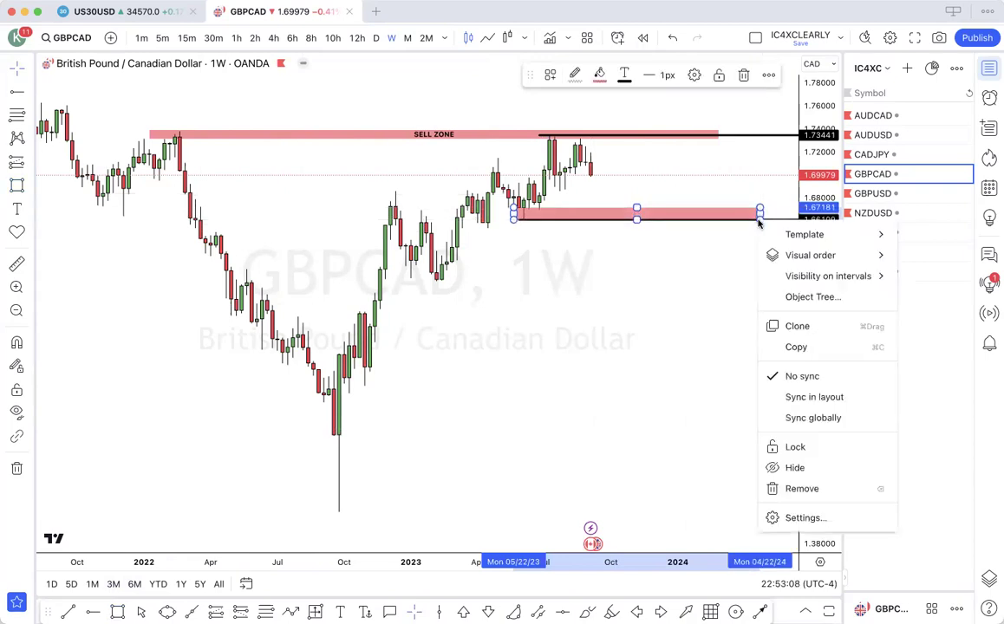
{"action": "mouse_move", "coordinate": [787, 234]}
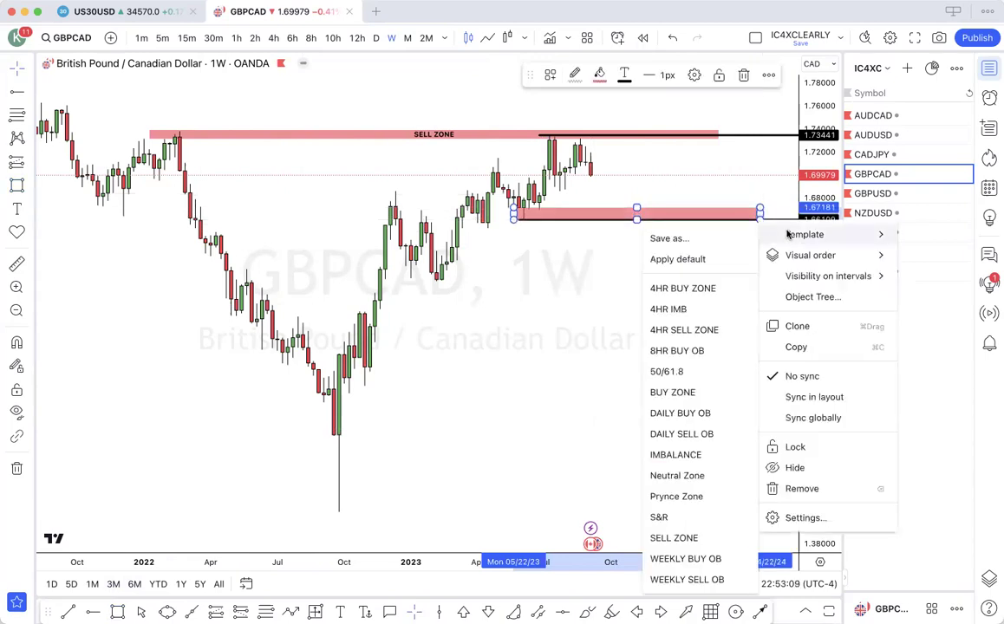
{"action": "left_click", "coordinate": [699, 409]}
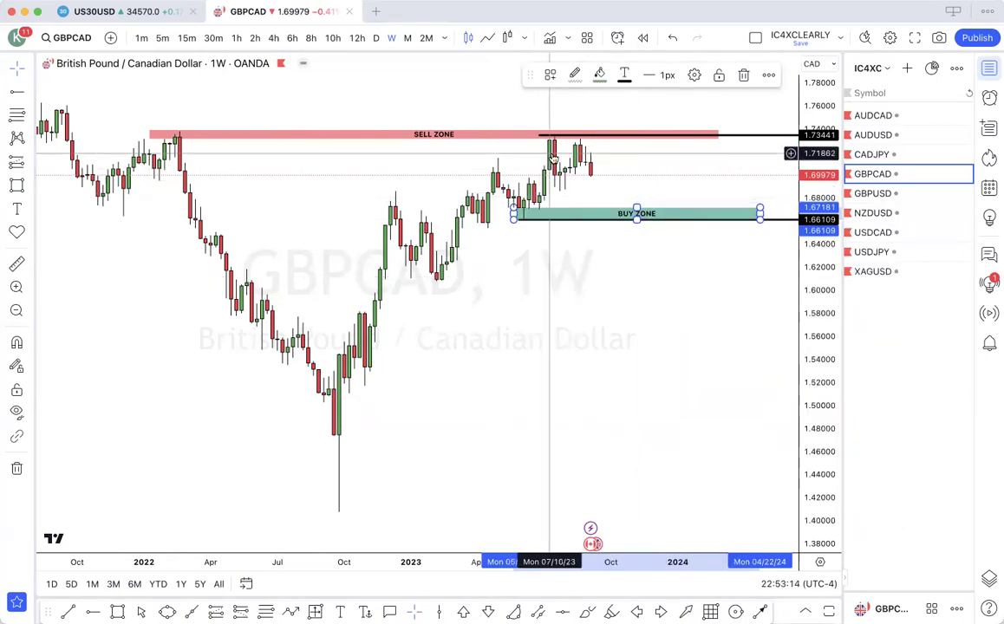
- Switch GBPCAD to the monthly timeframe and raise the buy zone's upper edge to about 1.68222
{"action": "left_click", "coordinate": [405, 39]}
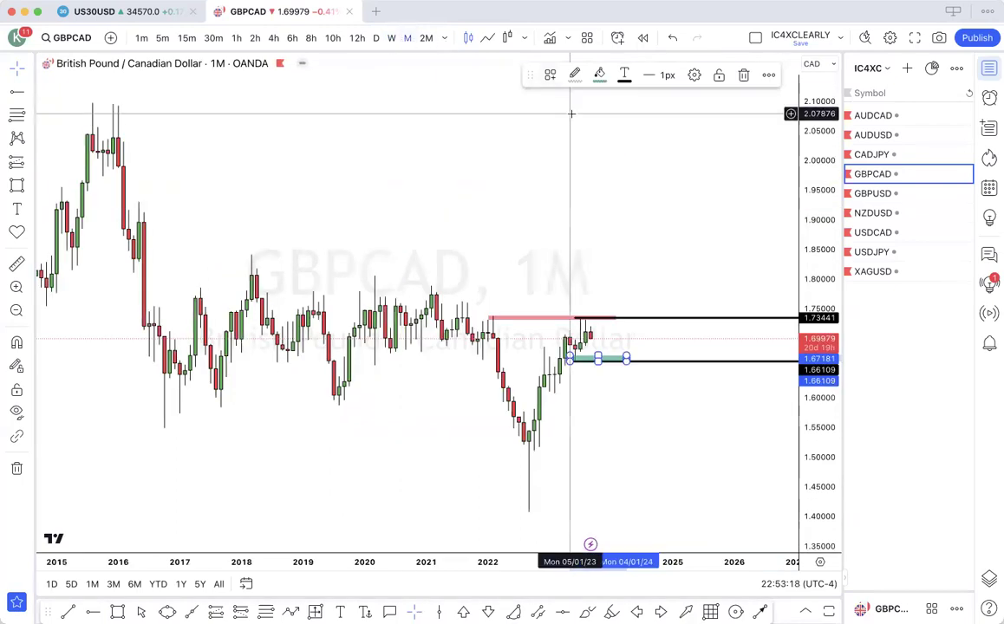
{"action": "scroll", "coordinate": [570, 113], "scroll_direction": "up", "scroll_amount": 5}
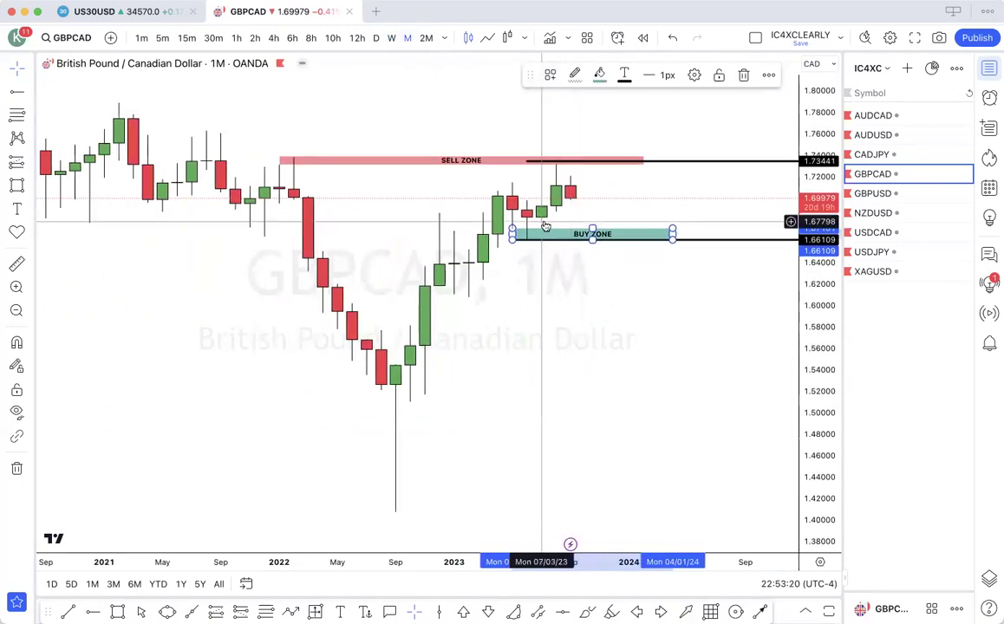
{"action": "left_click_drag", "start_coordinate": [512, 229], "coordinate": [512, 218]}
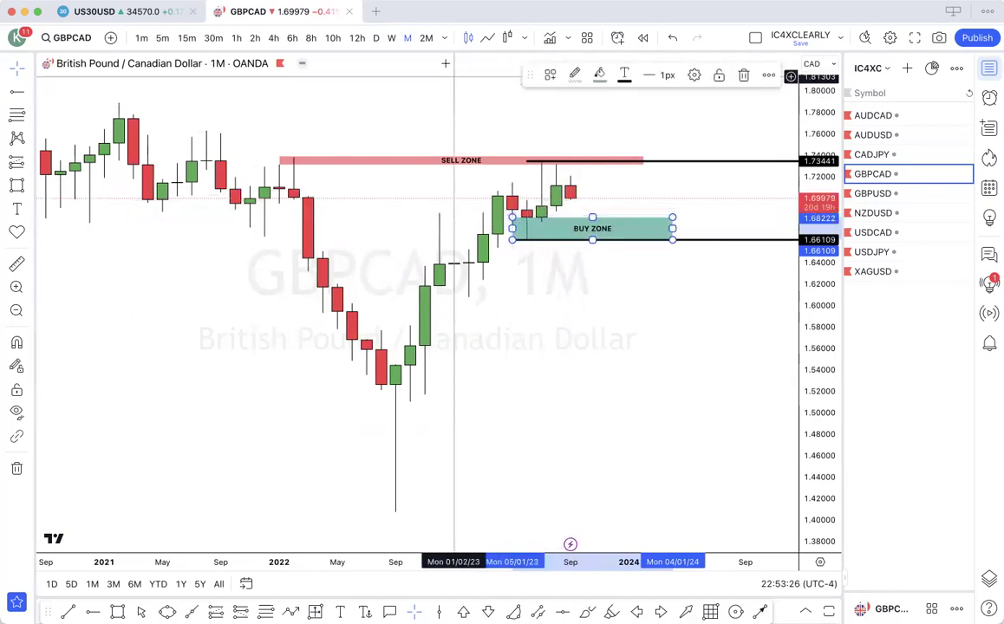
- Return GBPCAD to the weekly timeframe and lower the buy zone's upper edge to about 1.67182
{"action": "left_click", "coordinate": [391, 39]}
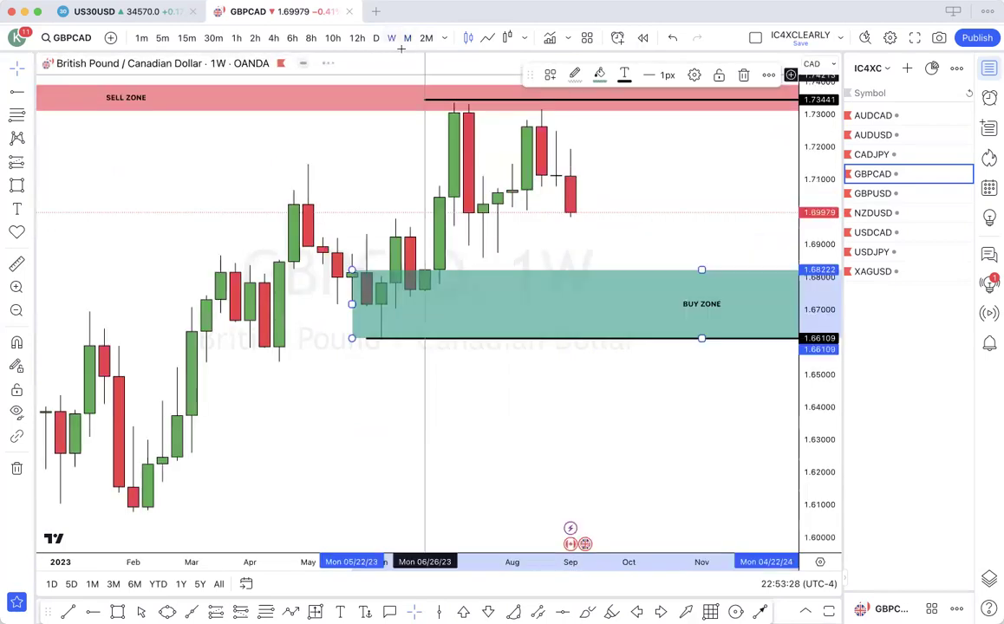
{"action": "left_click_drag", "start_coordinate": [351, 270], "coordinate": [351, 291]}
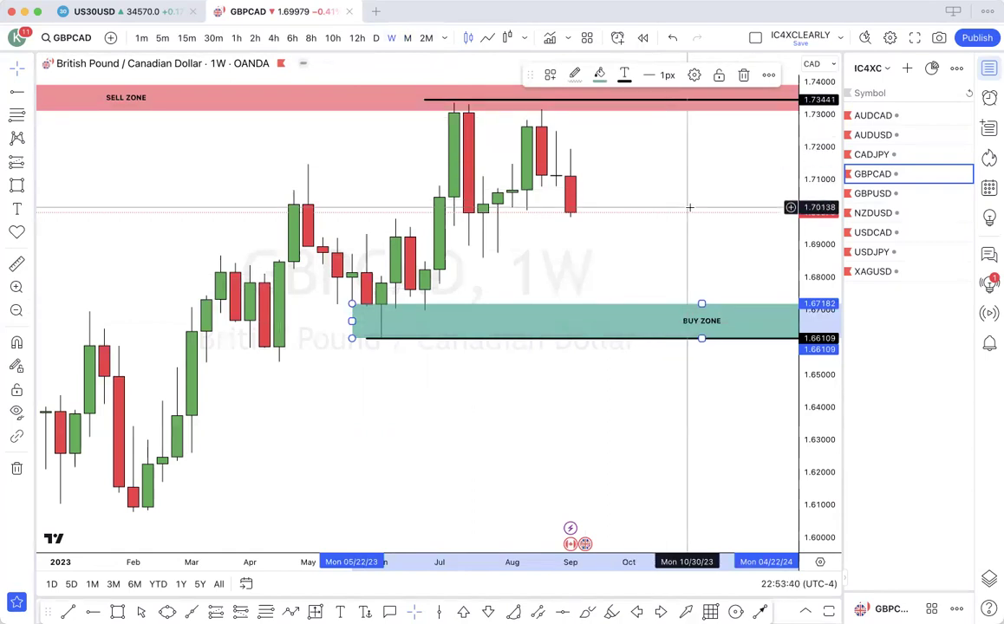
{"action": "scroll", "coordinate": [689, 208], "scroll_direction": "down", "scroll_amount": 5}
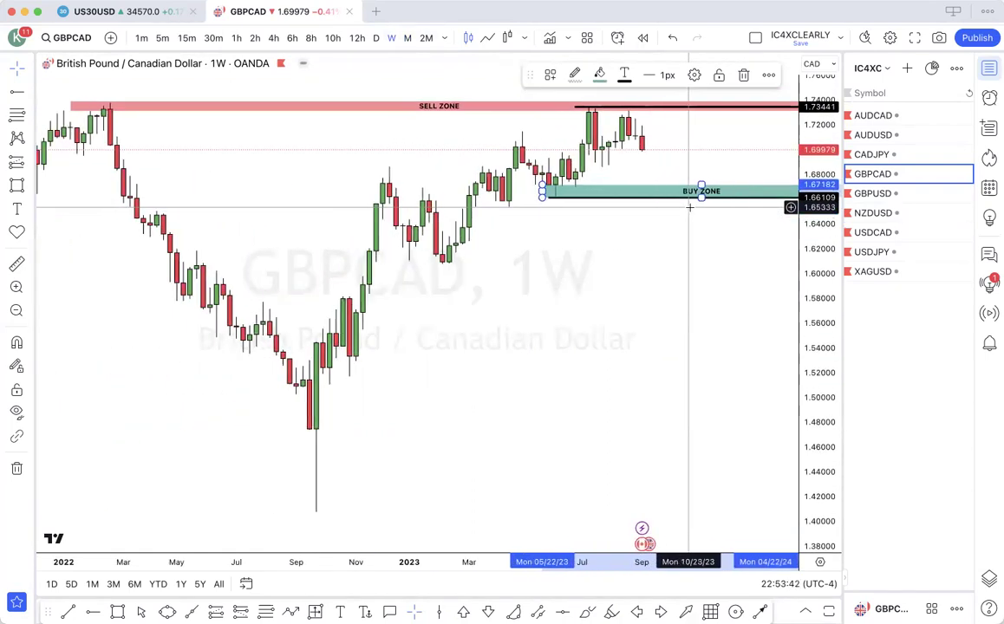
{"action": "scroll", "coordinate": [690, 212], "scroll_direction": "up", "scroll_amount": 3}
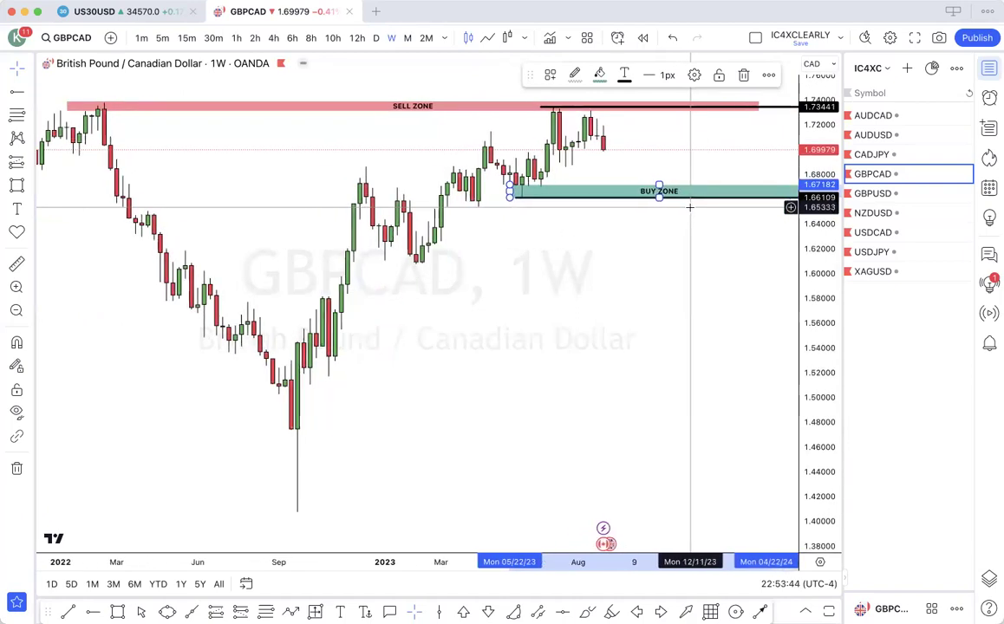
- Switch GBPCAD to the daily timeframe and draw a horizontal dashed arrow at about 1.7005 from August 7, 2023 past the last candle
{"action": "left_click", "coordinate": [376, 37]}
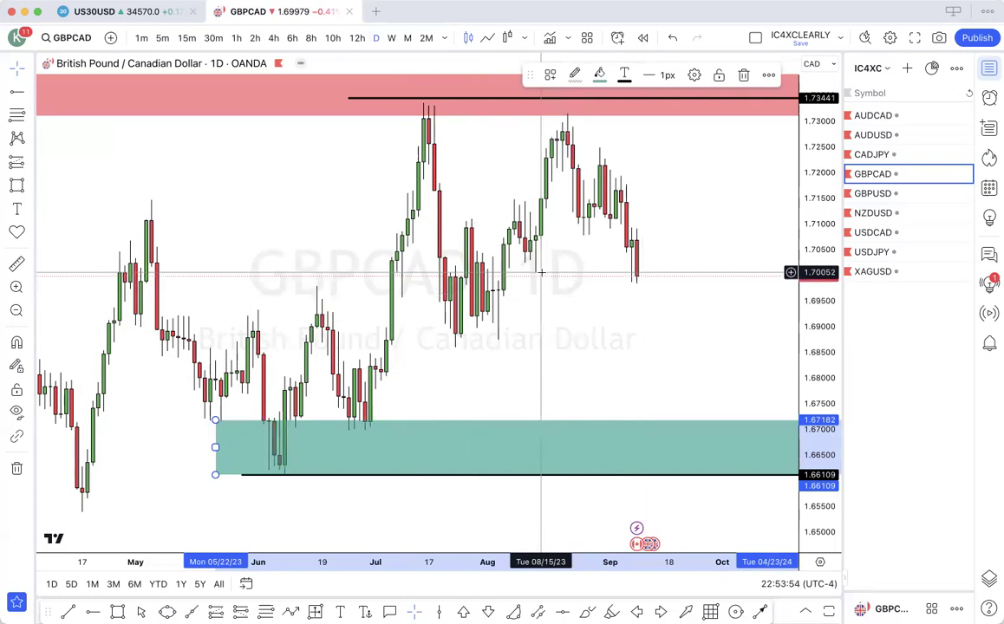
{"action": "left_click", "coordinate": [762, 613]}
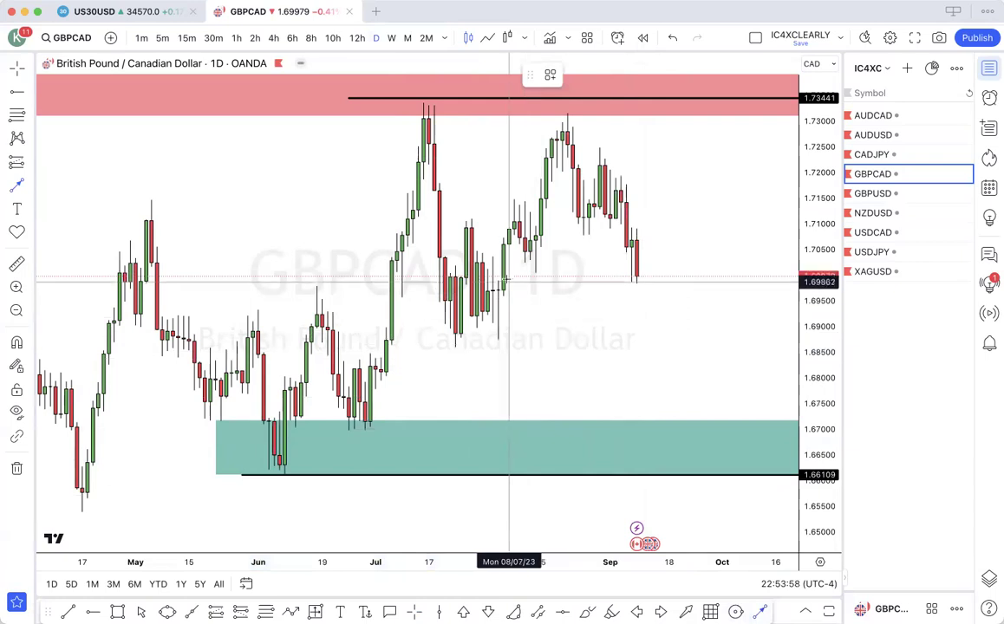
{"action": "left_click_drag", "start_coordinate": [509, 273], "coordinate": [689, 274]}
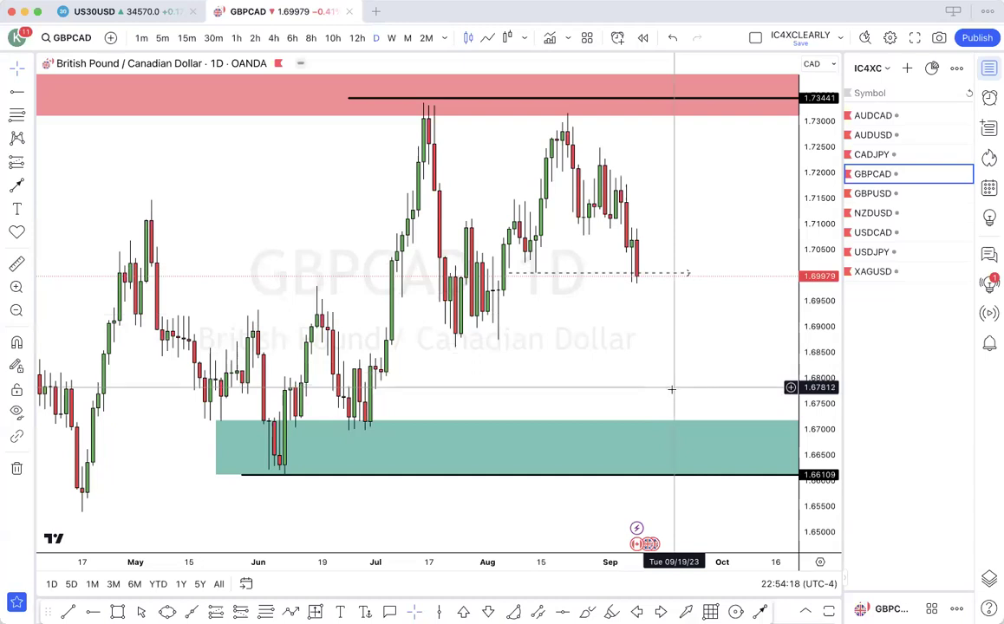
- Examine GBPCAD's daily price action between the sell zone and the buy zone
{"action": "scroll", "coordinate": [674, 422], "scroll_direction": "down", "scroll_amount": 10}
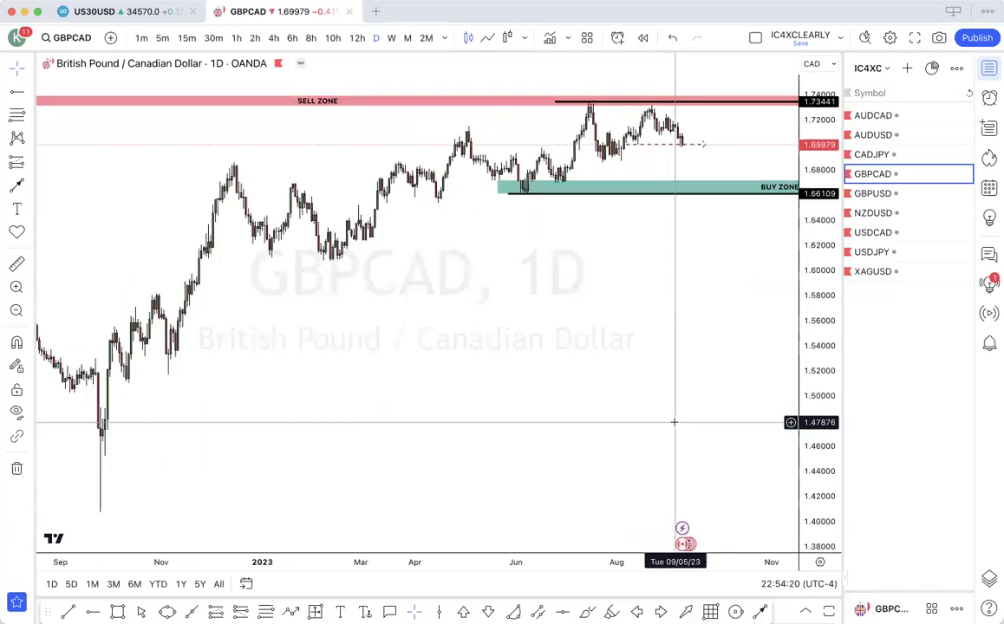
{"action": "scroll", "coordinate": [674, 422], "scroll_direction": "down", "scroll_amount": 5}
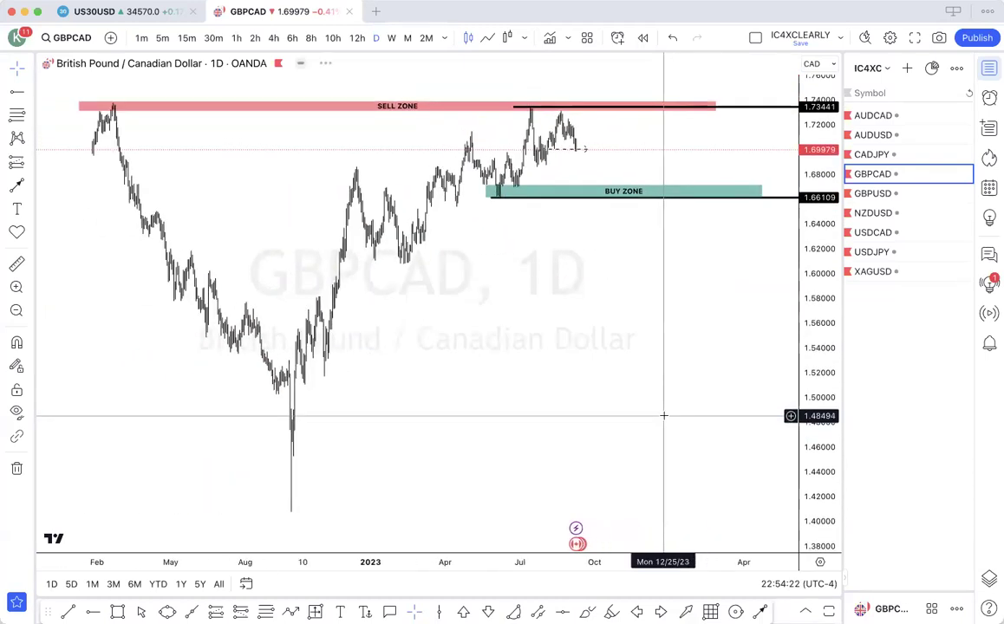
{"action": "left_click", "coordinate": [592, 190]}
{"action": "scroll", "coordinate": [592, 190], "scroll_direction": "up", "scroll_amount": 3}
{"action": "scroll", "coordinate": [593, 189], "scroll_direction": "up", "scroll_amount": 5}
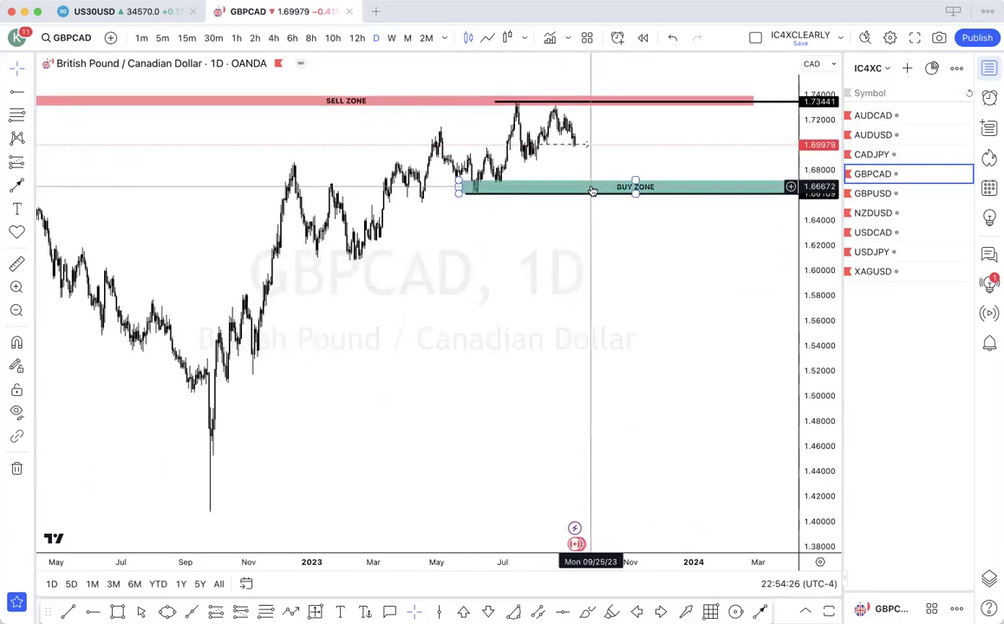
{"action": "left_click", "coordinate": [483, 200]}
{"action": "left_click", "coordinate": [514, 230]}
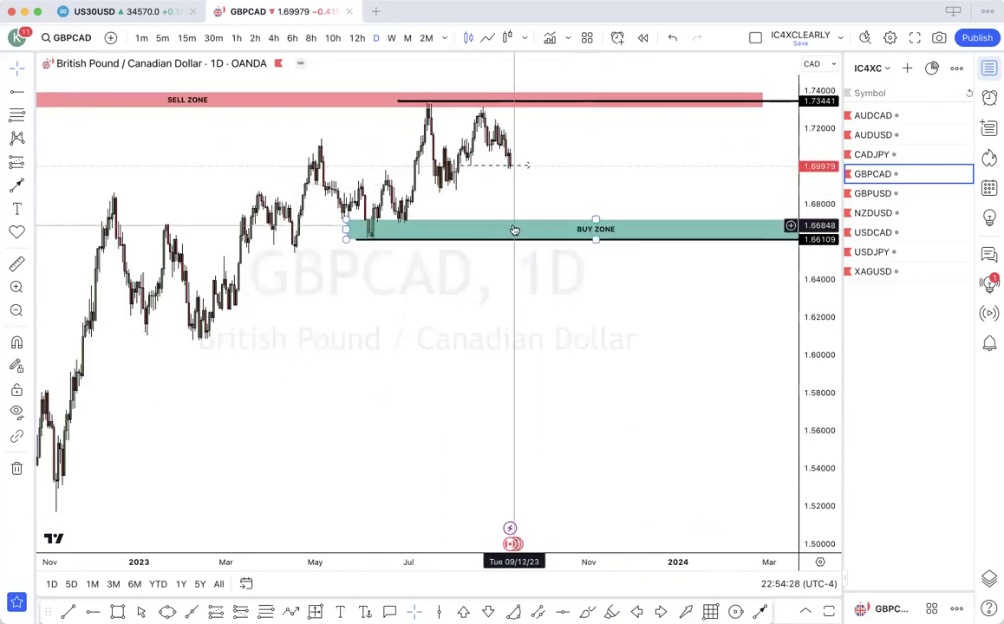
{"action": "left_click", "coordinate": [519, 211]}
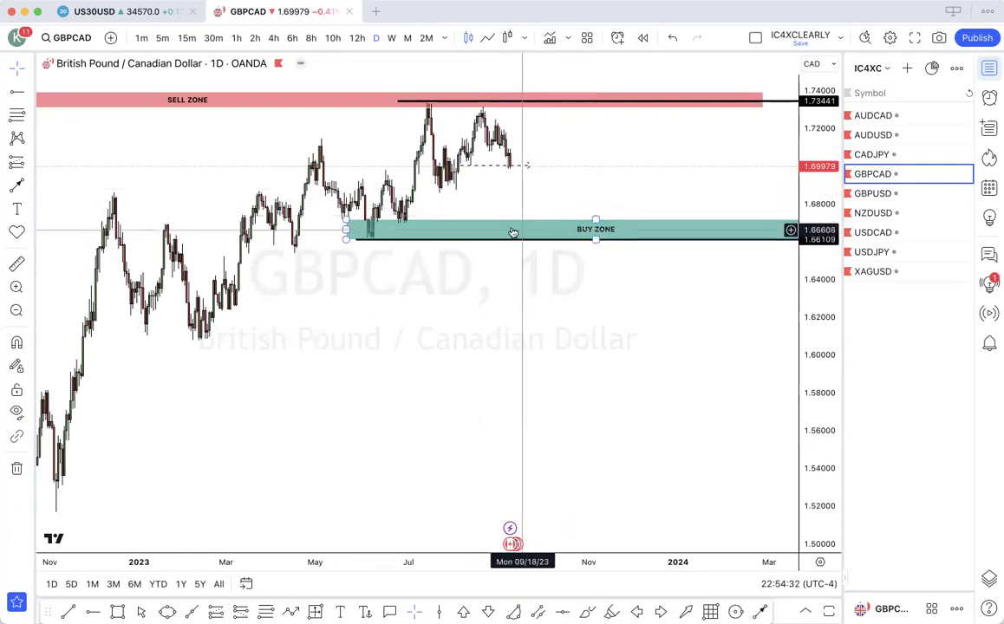
{"action": "scroll", "coordinate": [527, 203], "scroll_direction": "right", "scroll_amount": 5}
{"action": "scroll", "coordinate": [531, 197], "scroll_direction": "down", "scroll_amount": 5}
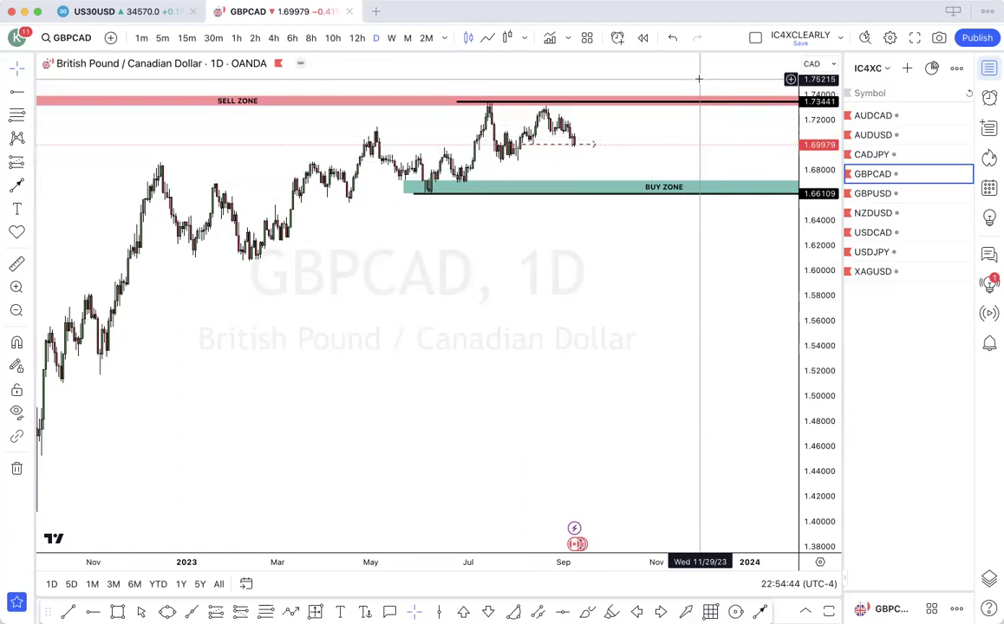
- Draw a Fibonacci retracement from about 1.66025 on May 17, 2023 to about 1.73325 on April 30, 2024
{"action": "scroll", "coordinate": [701, 79], "scroll_direction": "down", "scroll_amount": 1}
{"action": "scroll", "coordinate": [699, 79], "scroll_direction": "down", "scroll_amount": 5}
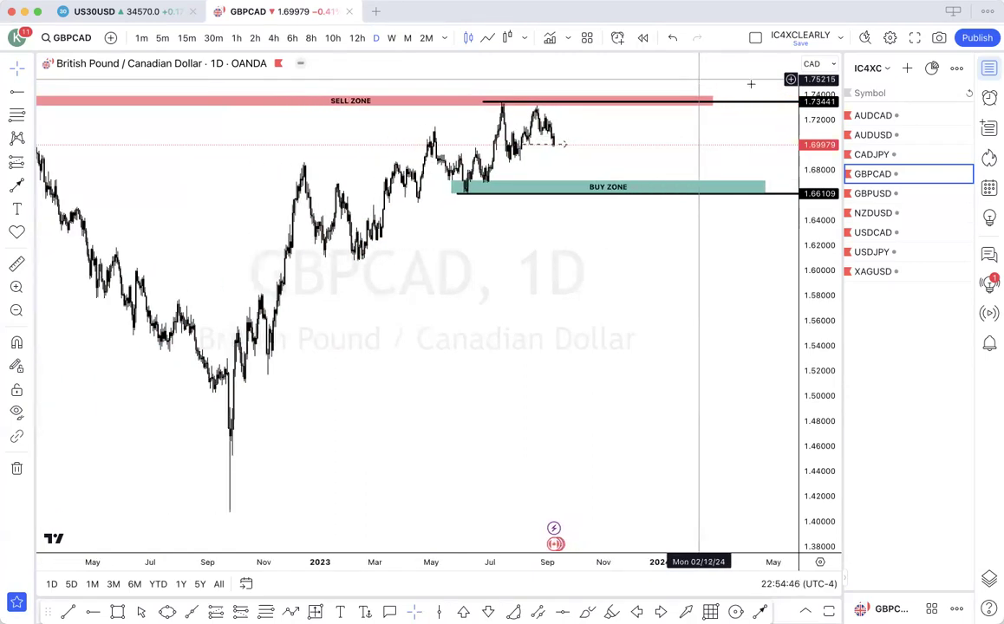
{"action": "left_click_drag", "start_coordinate": [830, 126], "coordinate": [830, 173]}
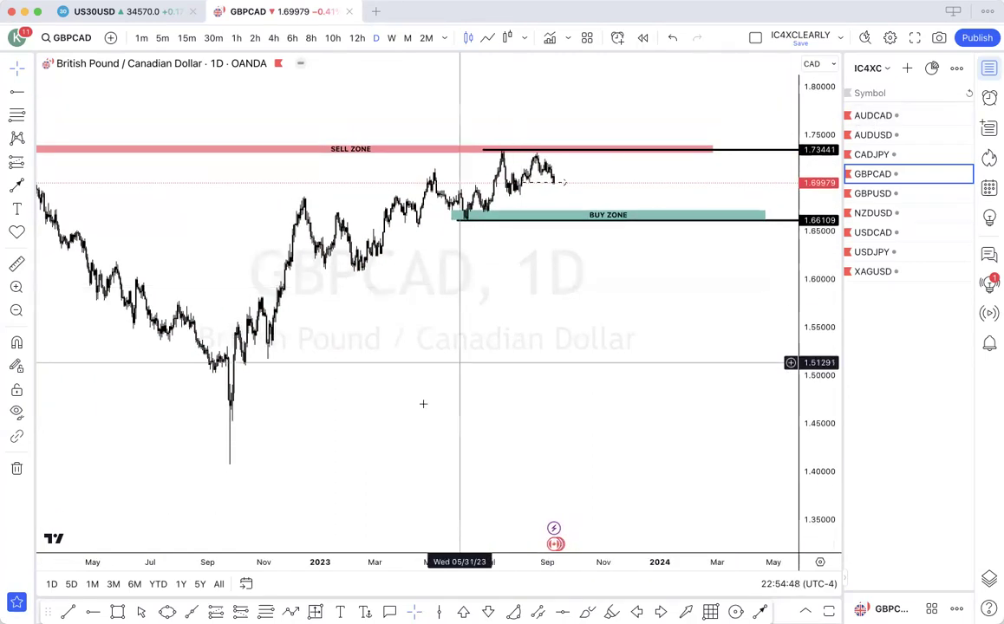
{"action": "left_click", "coordinate": [266, 612]}
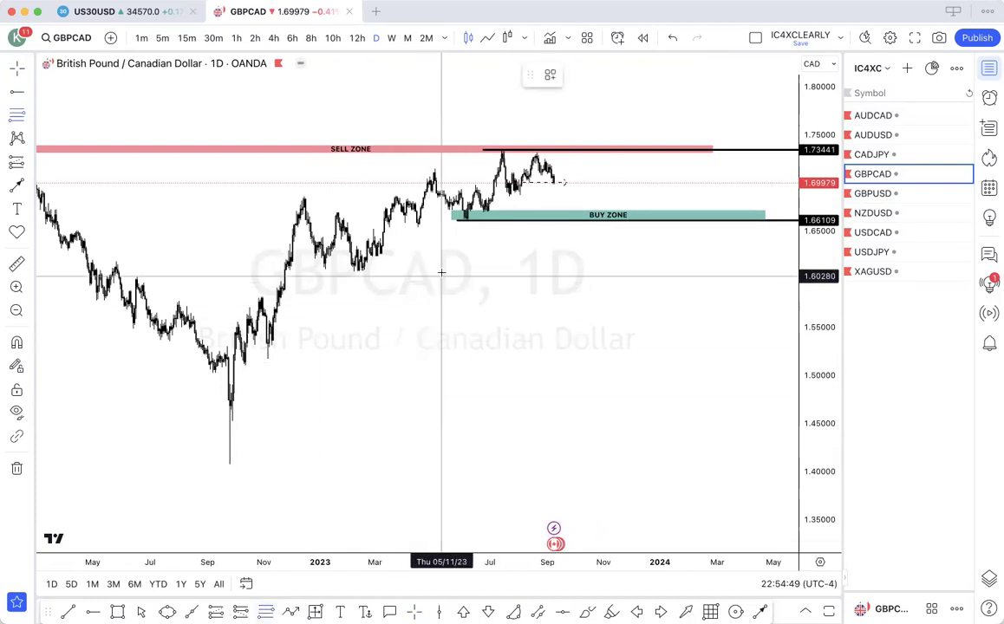
{"action": "left_click", "coordinate": [447, 220]}
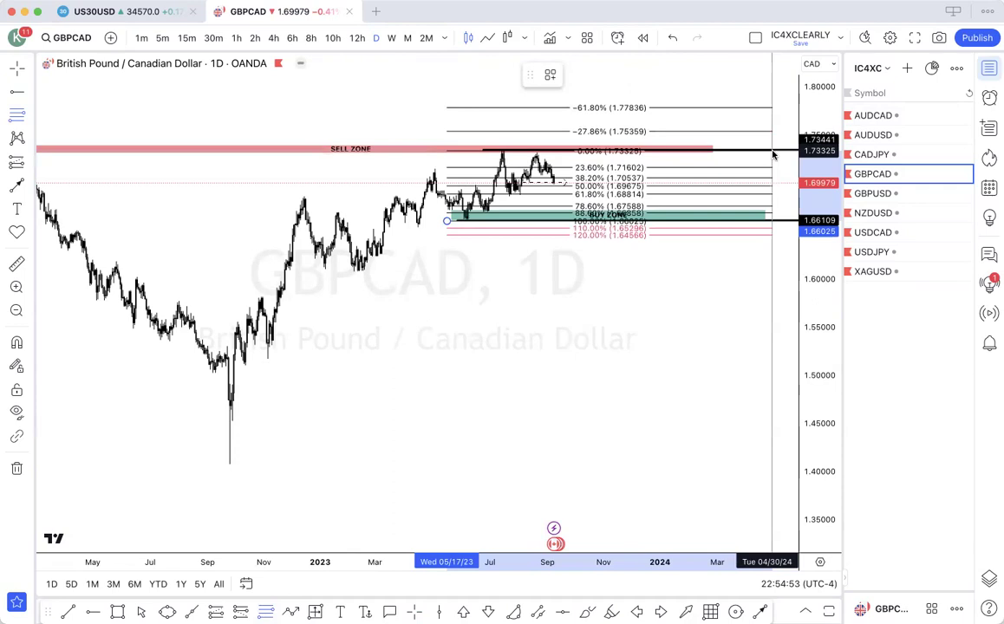
{"action": "left_click", "coordinate": [774, 154]}
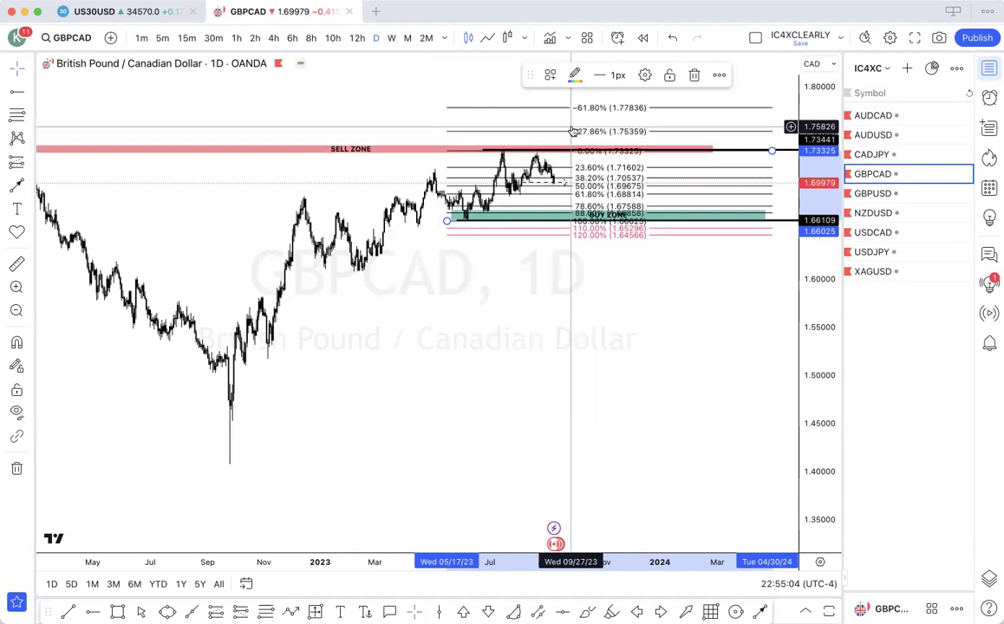
- Switch GBPCAD to the weekly timeframe and place a horizontal ray at about 1.74271 starting from September 6, 2021
{"action": "scroll", "coordinate": [571, 127], "scroll_direction": "down", "scroll_amount": 3}
{"action": "scroll", "coordinate": [571, 128], "scroll_direction": "down", "scroll_amount": 2}
{"action": "scroll", "coordinate": [571, 127], "scroll_direction": "up", "scroll_amount": 4}
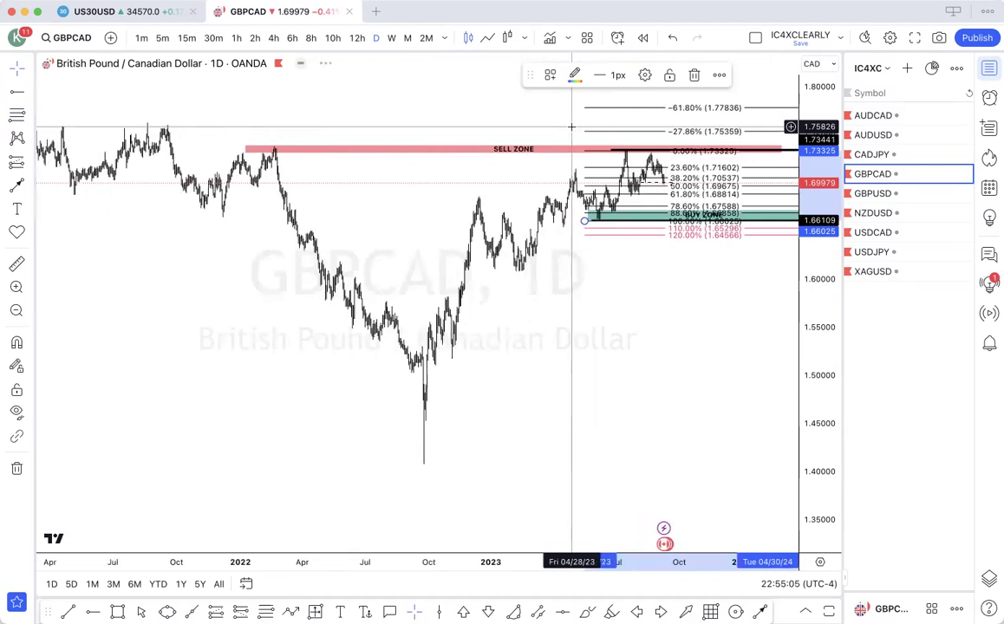
{"action": "left_click", "coordinate": [391, 38]}
{"action": "scroll", "coordinate": [476, 122], "scroll_direction": "down", "scroll_amount": 2}
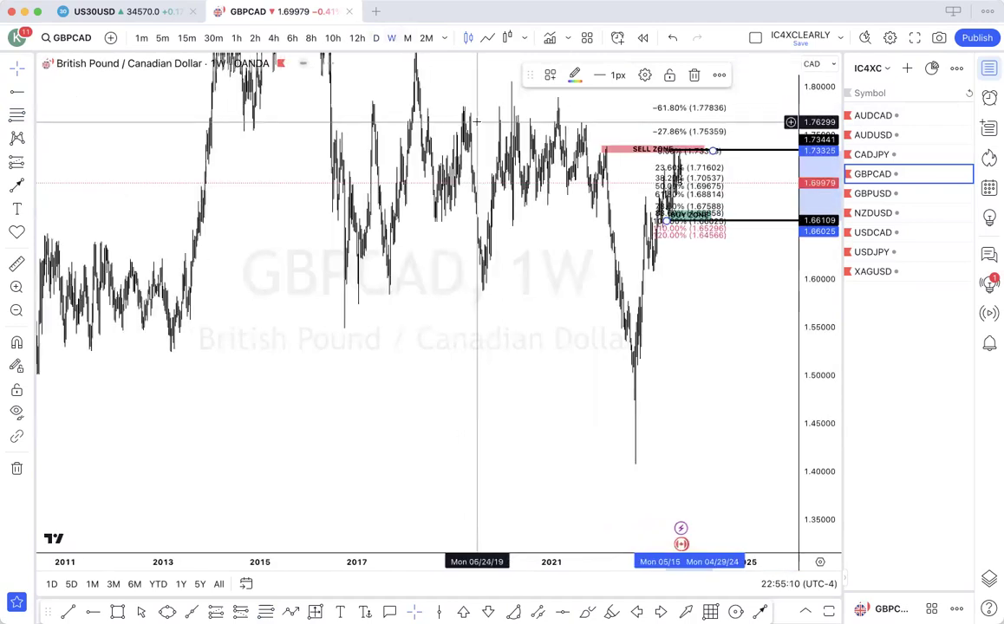
{"action": "scroll", "coordinate": [476, 121], "scroll_direction": "up", "scroll_amount": 3}
{"action": "scroll", "coordinate": [476, 121], "scroll_direction": "up", "scroll_amount": 5}
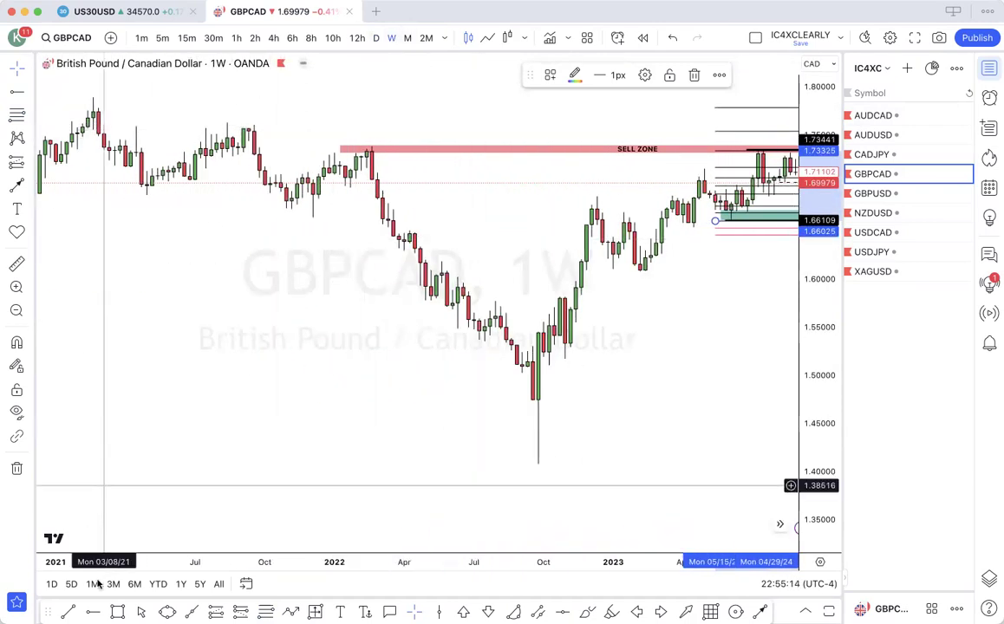
{"action": "left_click", "coordinate": [90, 613]}
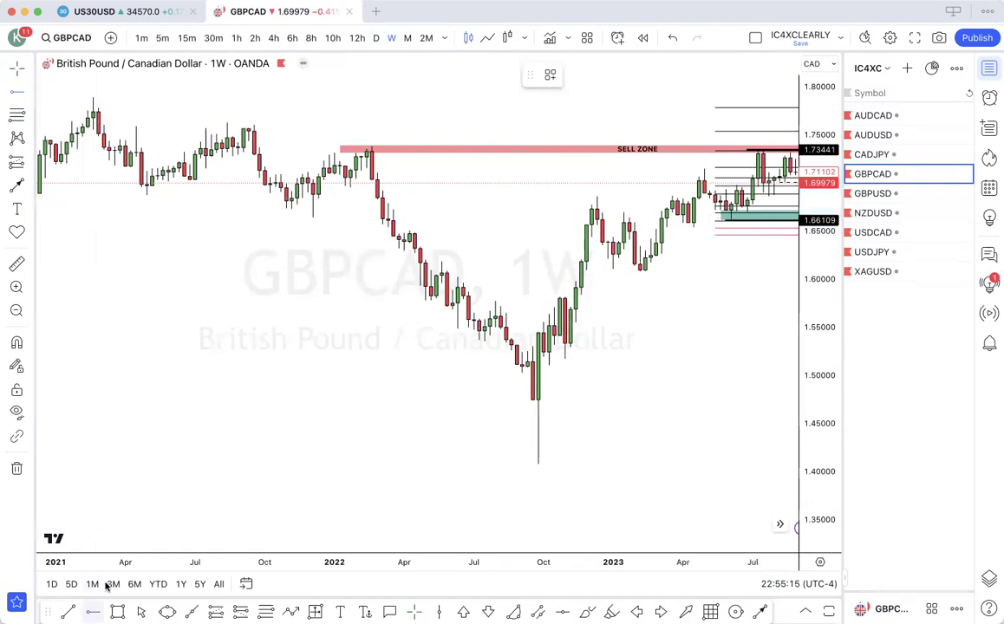
{"action": "left_click", "coordinate": [243, 141]}
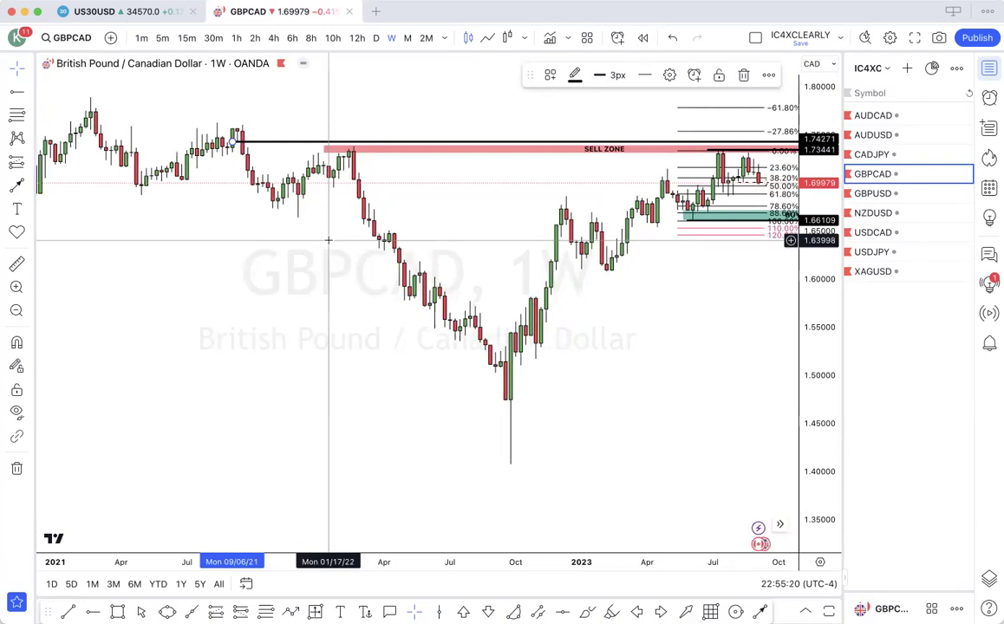
- Place a second horizontal ray at about 1.76299 starting from July 26, 2021 on the GBPCAD weekly chart
{"action": "scroll", "coordinate": [334, 239], "scroll_direction": "down", "scroll_amount": 5}
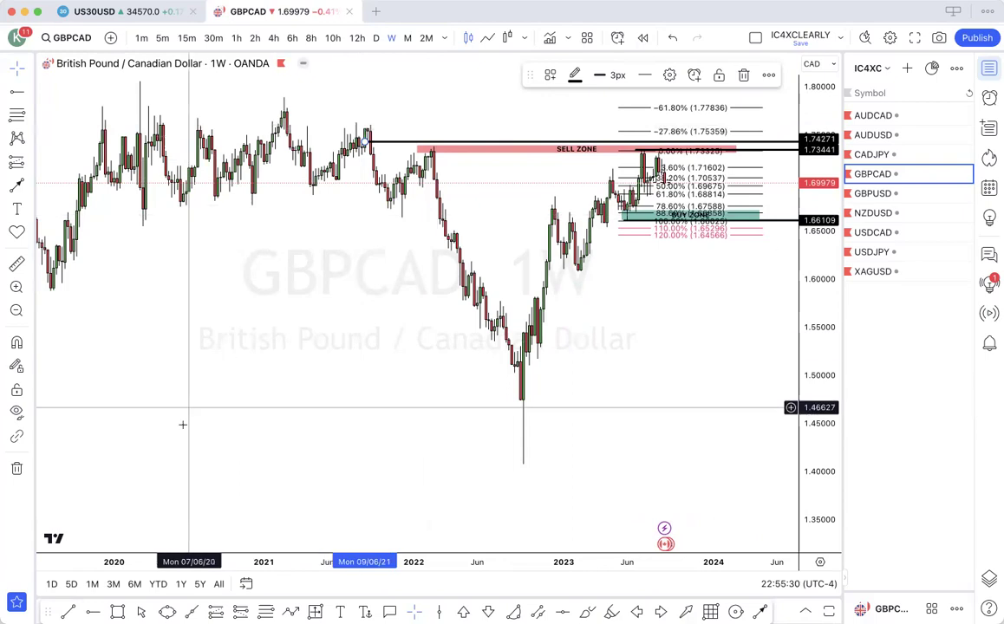
{"action": "left_click", "coordinate": [92, 612]}
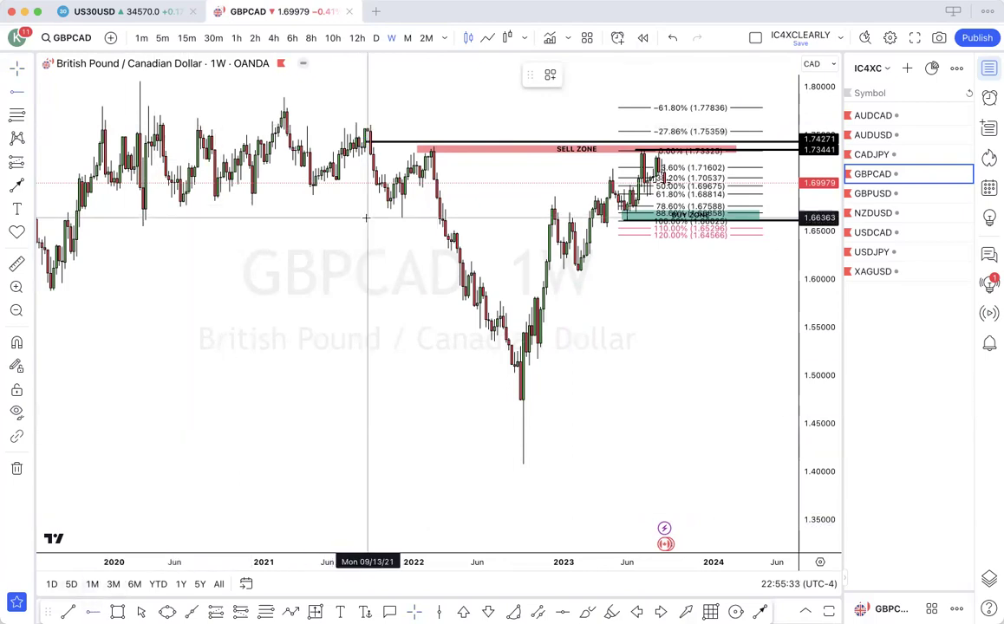
{"action": "left_click", "coordinate": [347, 123]}
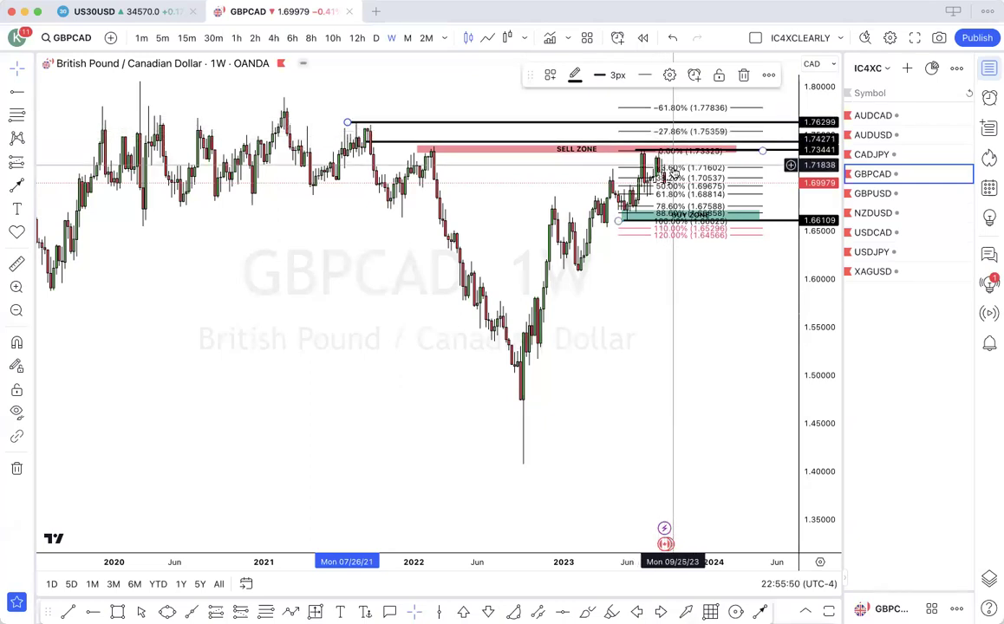
{"action": "scroll", "coordinate": [683, 240], "scroll_direction": "down", "scroll_amount": 10}
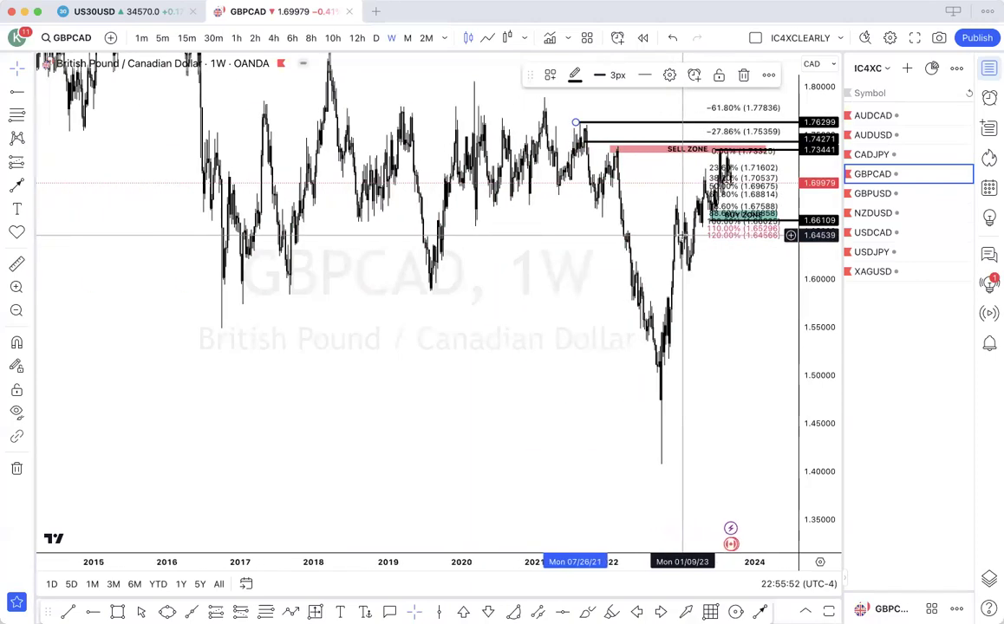
{"action": "scroll", "coordinate": [683, 240], "scroll_direction": "up", "scroll_amount": 8}
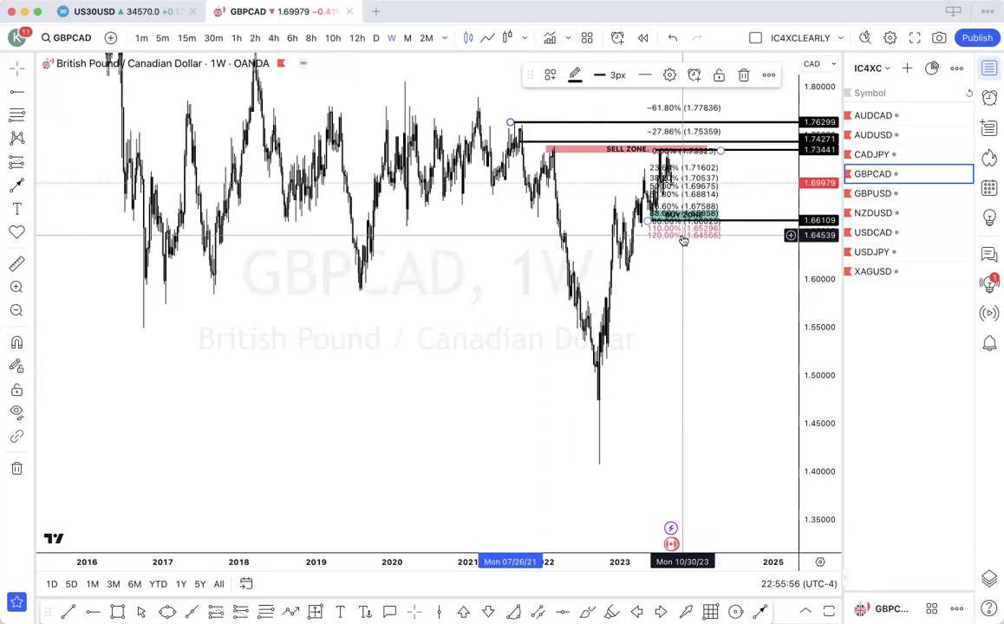
{"action": "scroll", "coordinate": [683, 240], "scroll_direction": "up", "scroll_amount": 6}
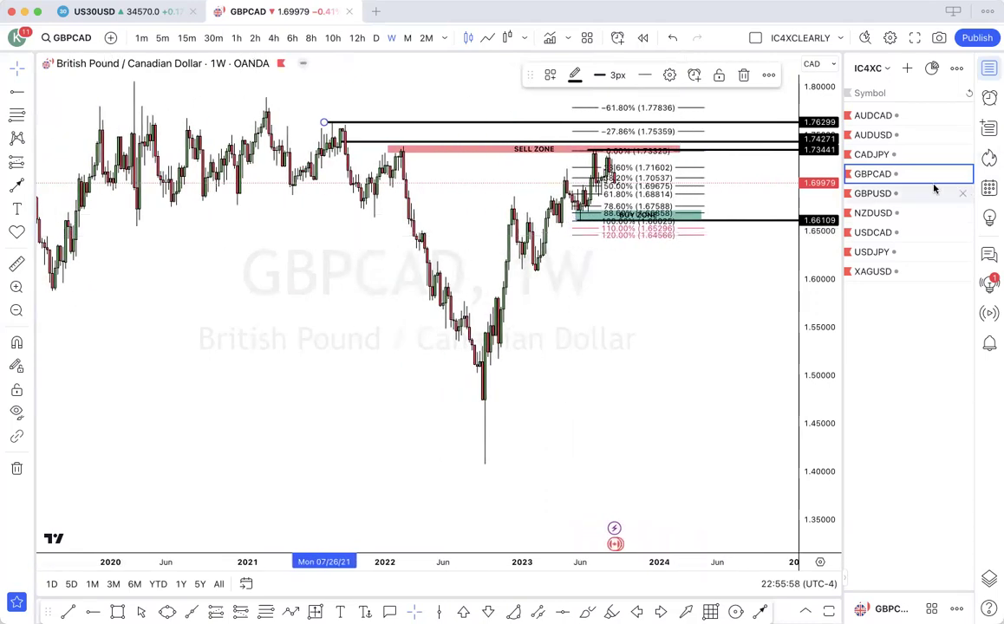
- Open GBPUSD from the watchlist and draw a horizontal dashed arrow at about 1.25949 from June 19, 2023 past the last weekly candle
{"action": "left_click", "coordinate": [886, 196]}
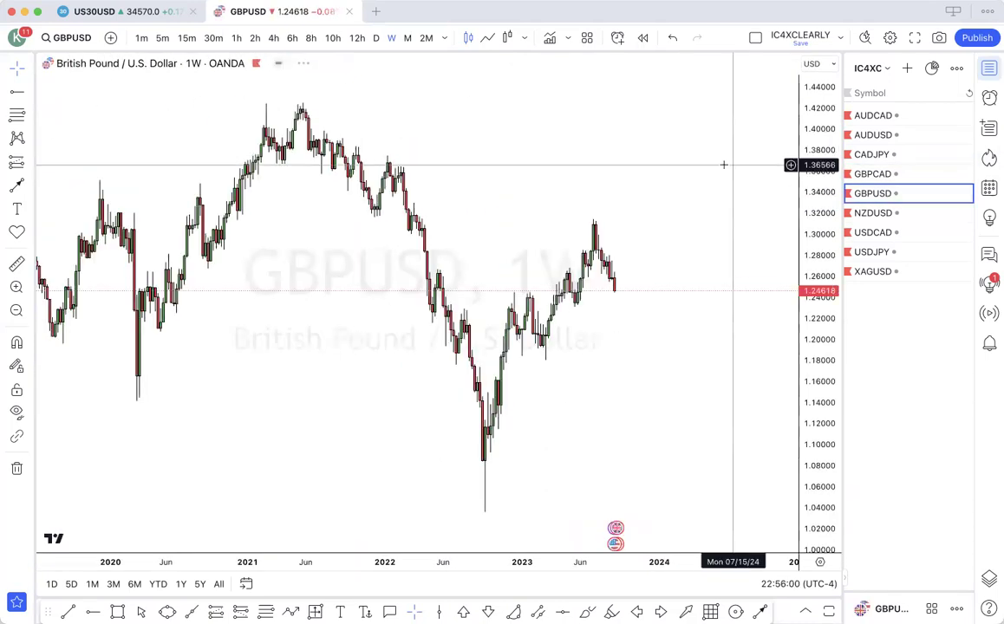
{"action": "scroll", "coordinate": [702, 217], "scroll_direction": "up", "scroll_amount": 8}
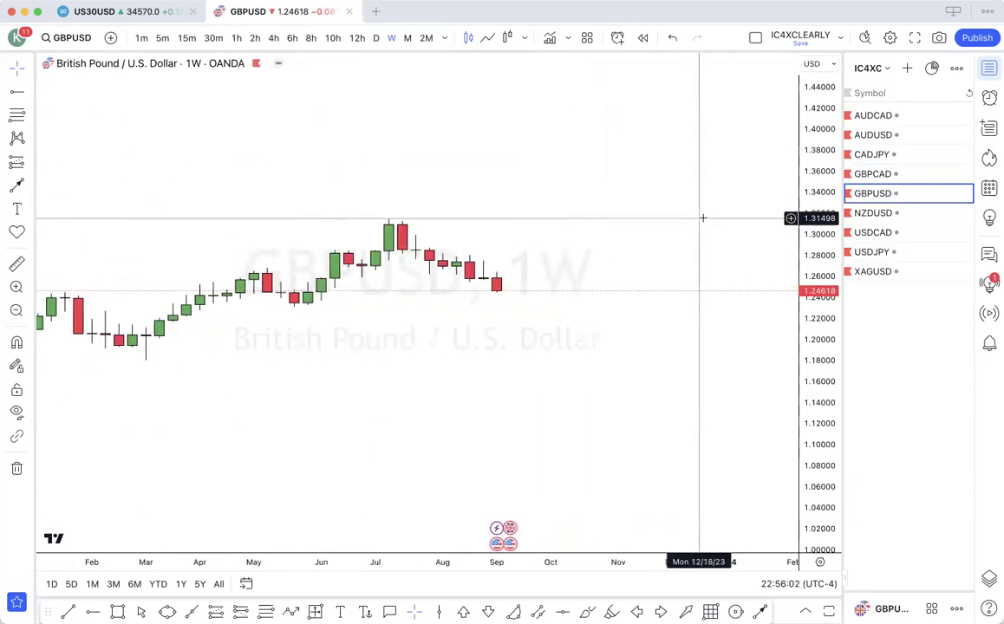
{"action": "left_click_drag", "start_coordinate": [818, 421], "coordinate": [829, 240]}
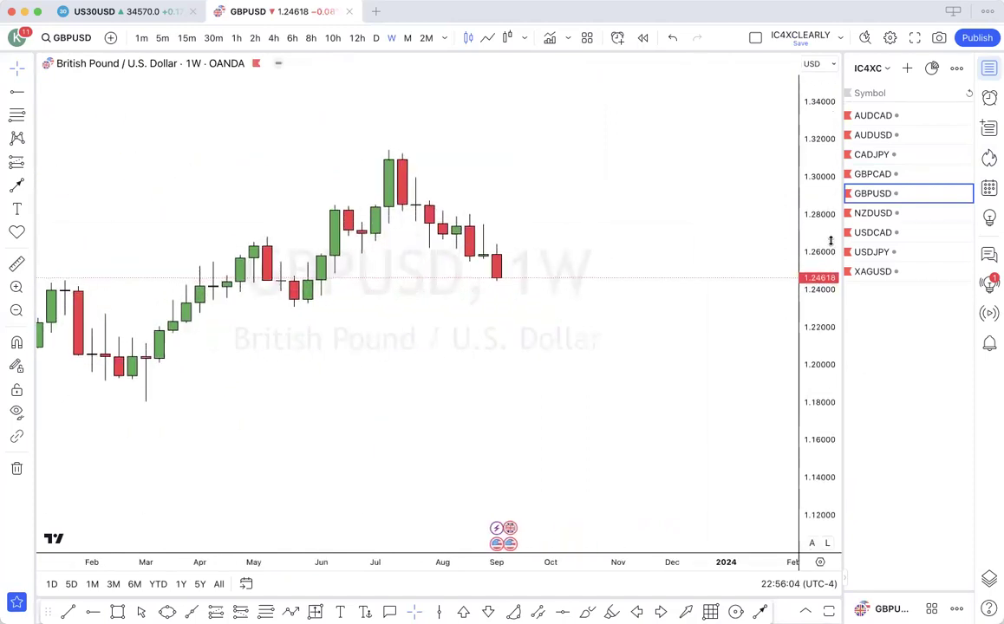
{"action": "scroll", "coordinate": [670, 254], "scroll_direction": "down", "scroll_amount": 8}
{"action": "scroll", "coordinate": [670, 253], "scroll_direction": "down", "scroll_amount": 5}
{"action": "scroll", "coordinate": [670, 254], "scroll_direction": "up", "scroll_amount": 5}
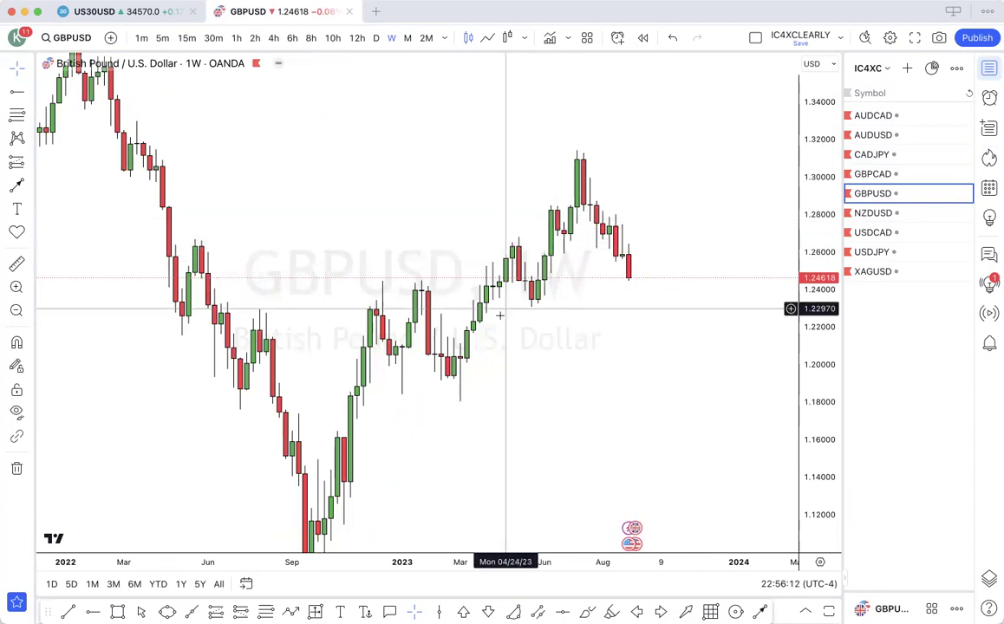
{"action": "left_click", "coordinate": [758, 612]}
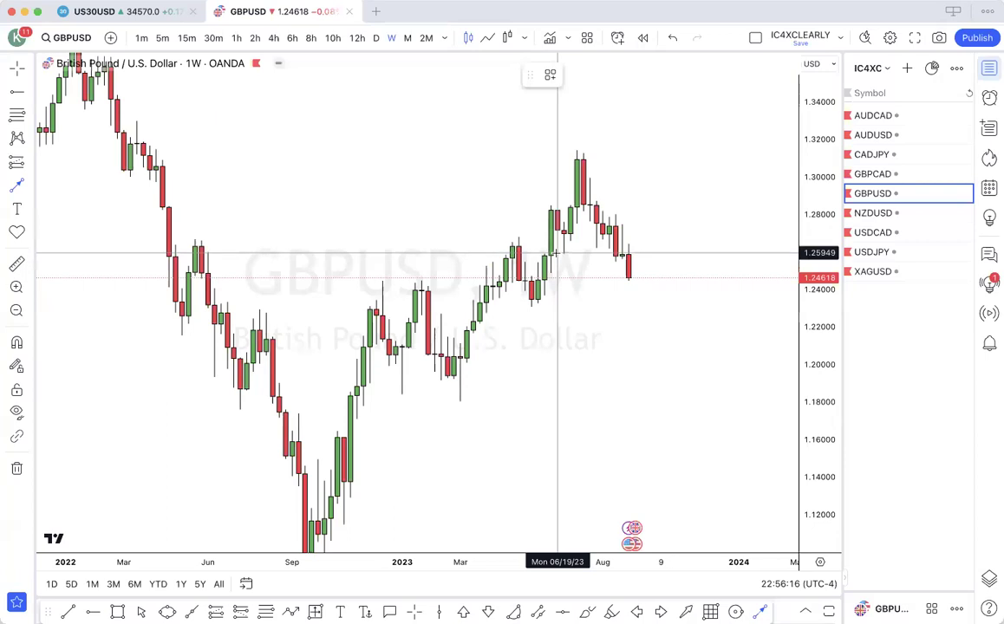
{"action": "left_click_drag", "start_coordinate": [557, 253], "coordinate": [652, 253]}
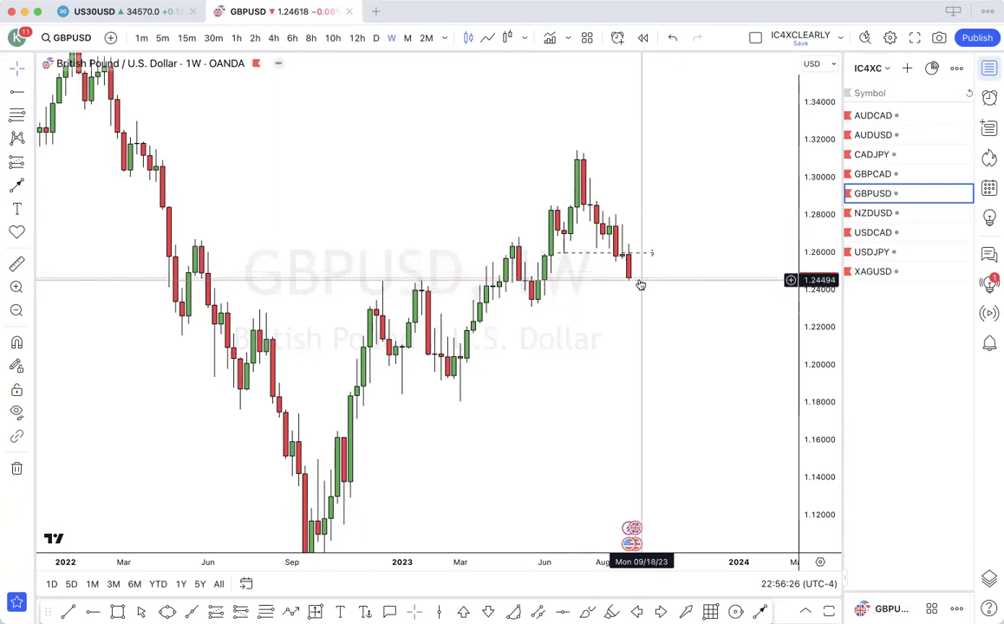
- Check GBPUSD on the monthly timeframe, switch it to the daily timeframe and reset the chart view
{"action": "scroll", "coordinate": [661, 263], "scroll_direction": "up", "scroll_amount": 5}
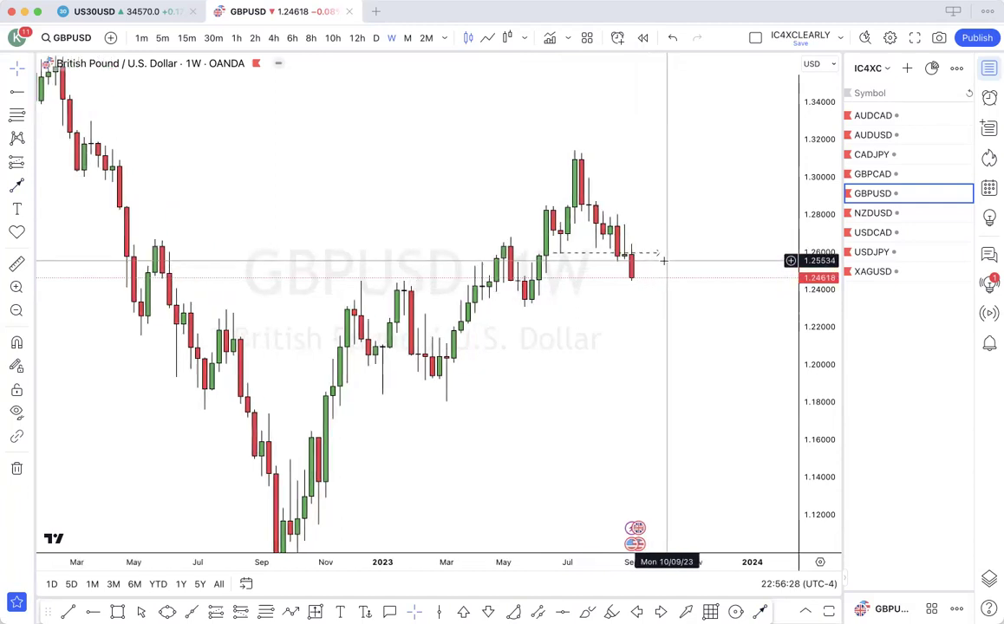
{"action": "scroll", "coordinate": [663, 260], "scroll_direction": "up", "scroll_amount": 2}
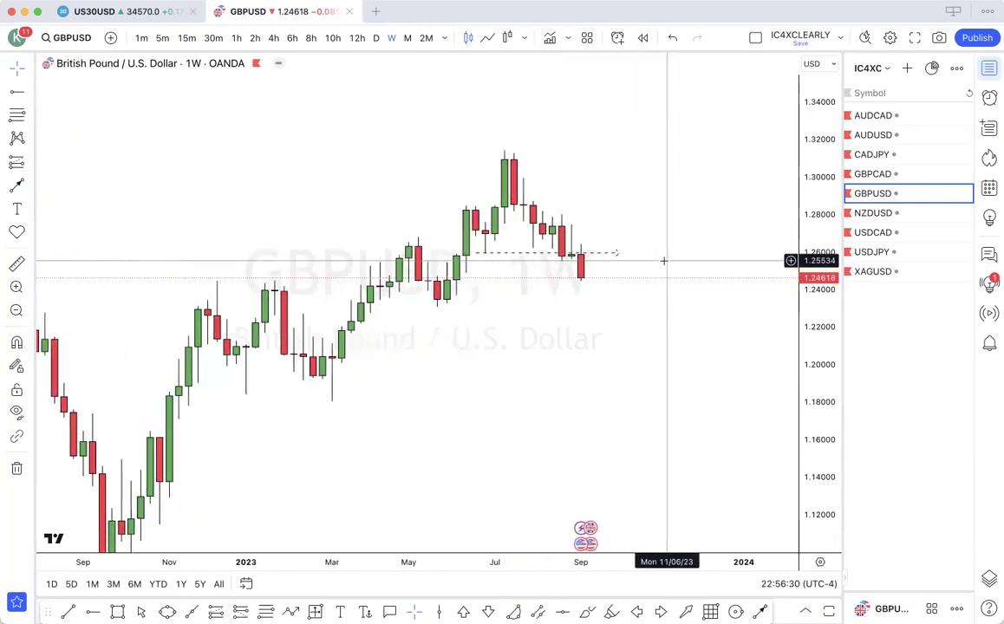
{"action": "left_click", "coordinate": [407, 38]}
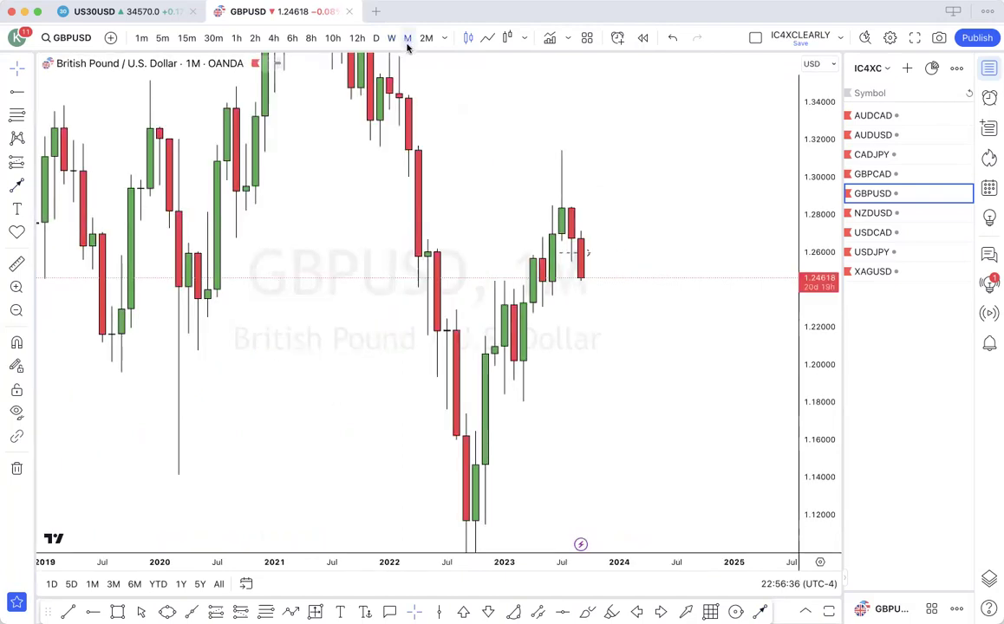
{"action": "left_click", "coordinate": [377, 39]}
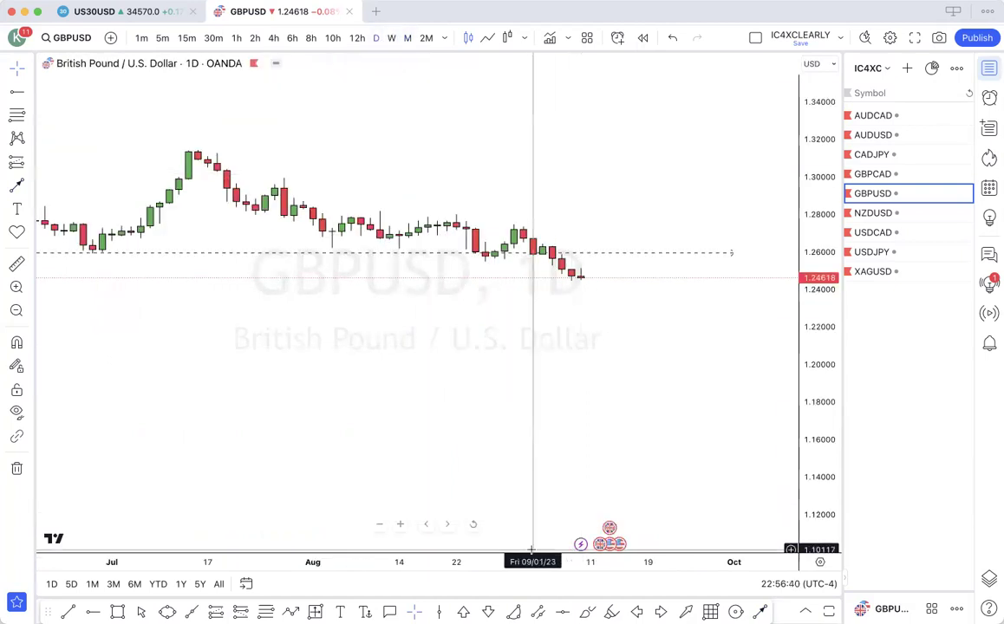
{"action": "left_click", "coordinate": [475, 525]}
{"action": "scroll", "coordinate": [514, 460], "scroll_direction": "up", "scroll_amount": 5}
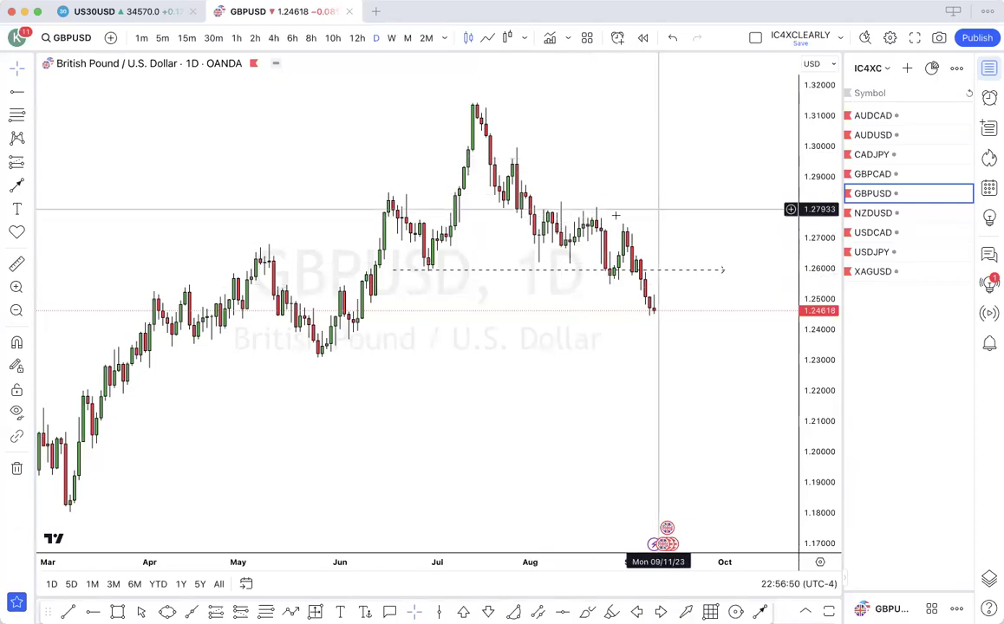
- Draw a rectangle from July 14 to October 18, 2023 between about 1.30337 and 1.29975 and apply the SELL ZONE template
{"action": "left_click", "coordinate": [118, 612]}
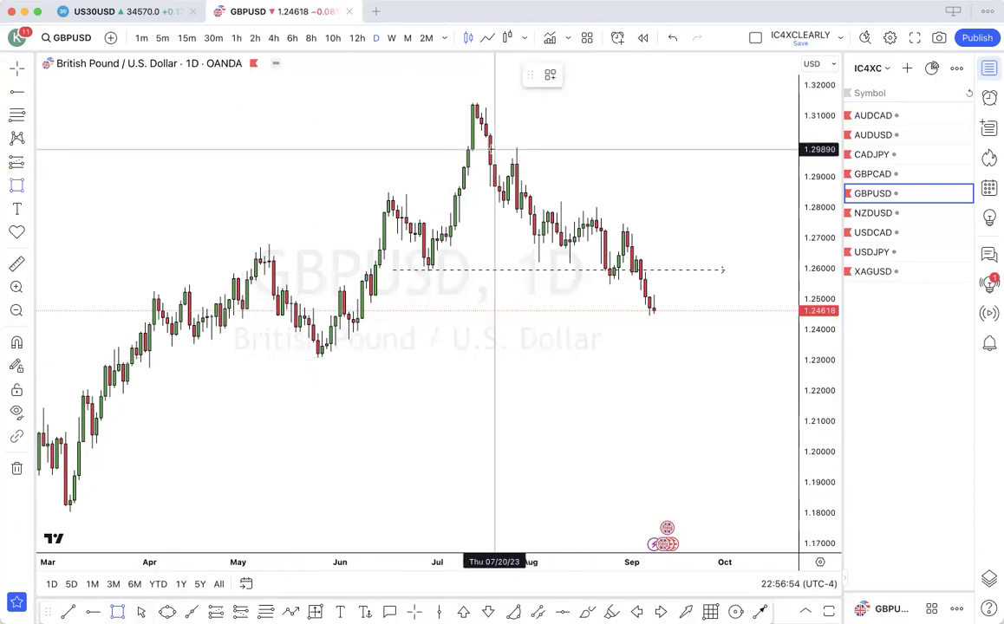
{"action": "left_click_drag", "start_coordinate": [476, 136], "coordinate": [777, 143]}
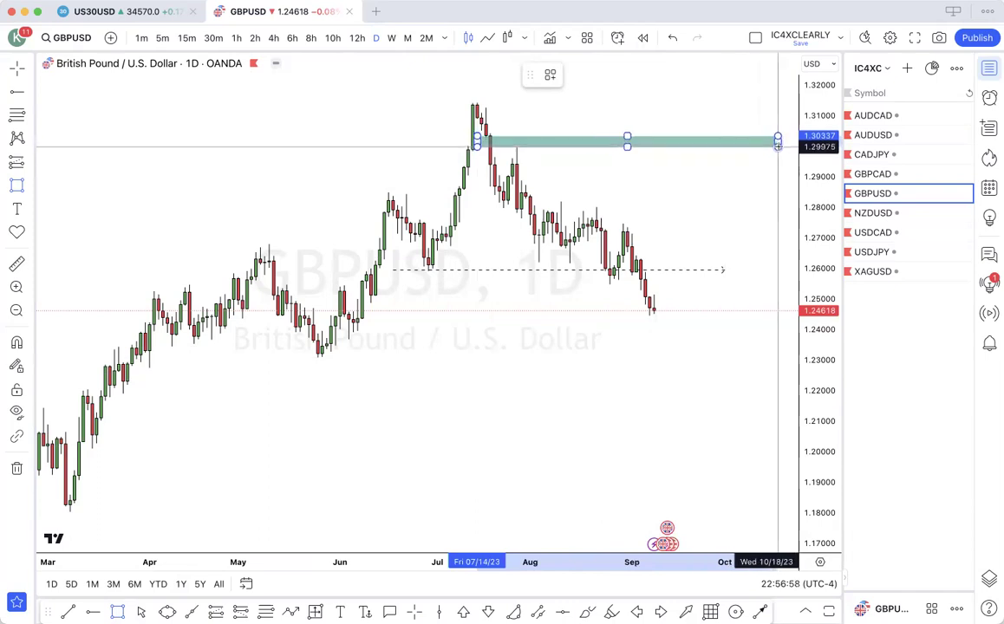
{"action": "scroll", "coordinate": [720, 130], "scroll_direction": "down", "scroll_amount": 3}
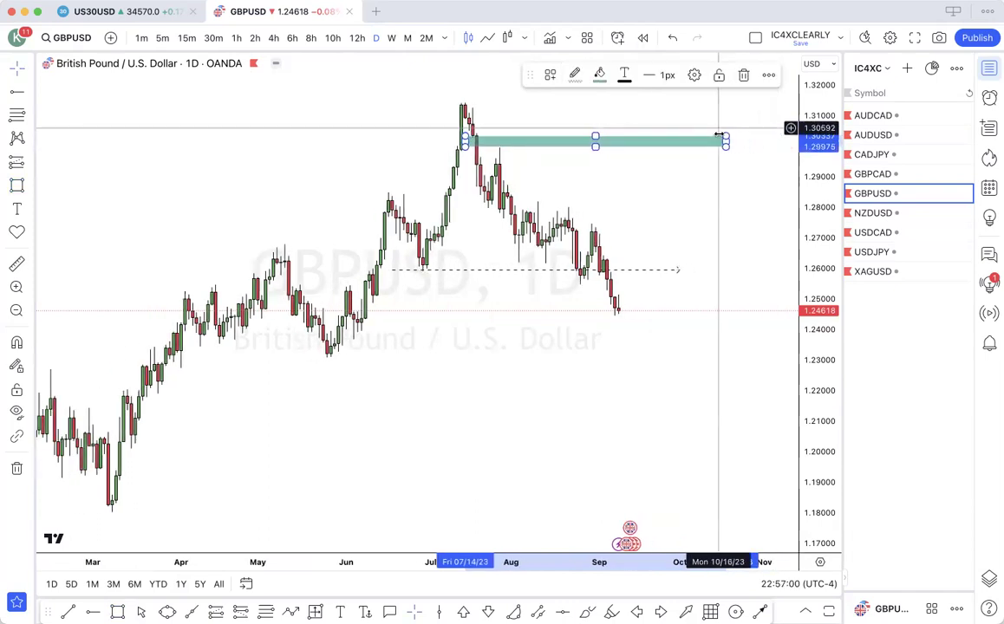
{"action": "right_click", "coordinate": [723, 147]}
{"action": "mouse_move", "coordinate": [756, 167]}
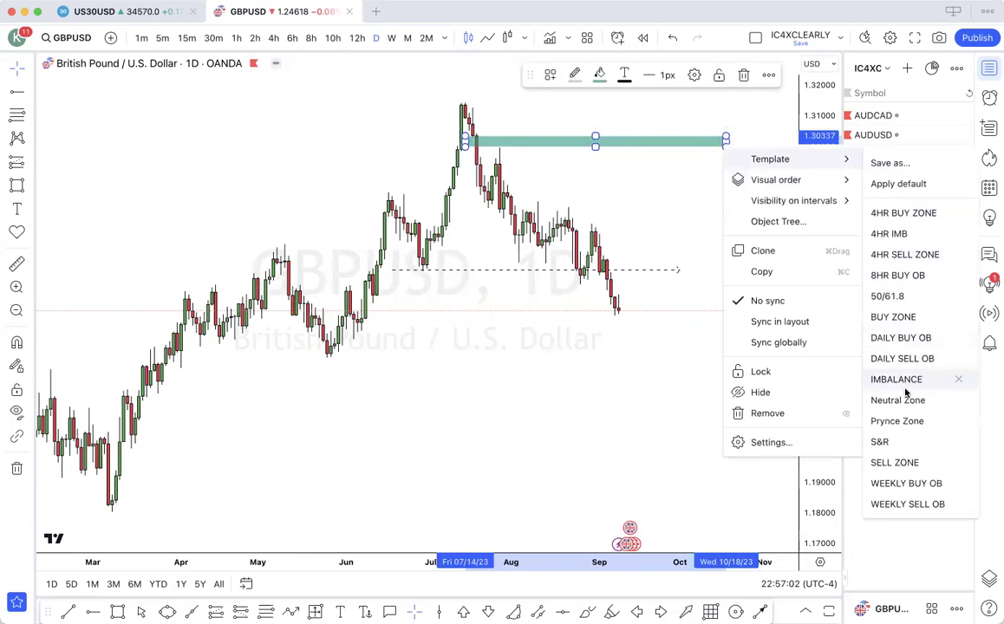
{"action": "left_click", "coordinate": [894, 462]}
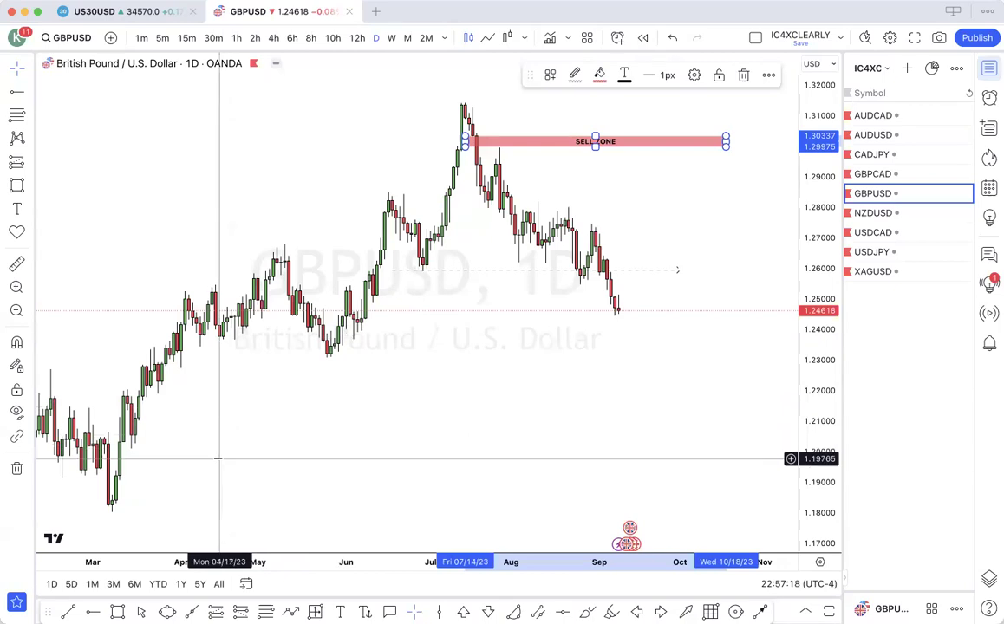
- Draw a rectangle from June 2 to October 19, 2023 between about 1.24232 and 1.23956 and apply the BUY ZONE template
{"action": "left_click", "coordinate": [260, 407]}
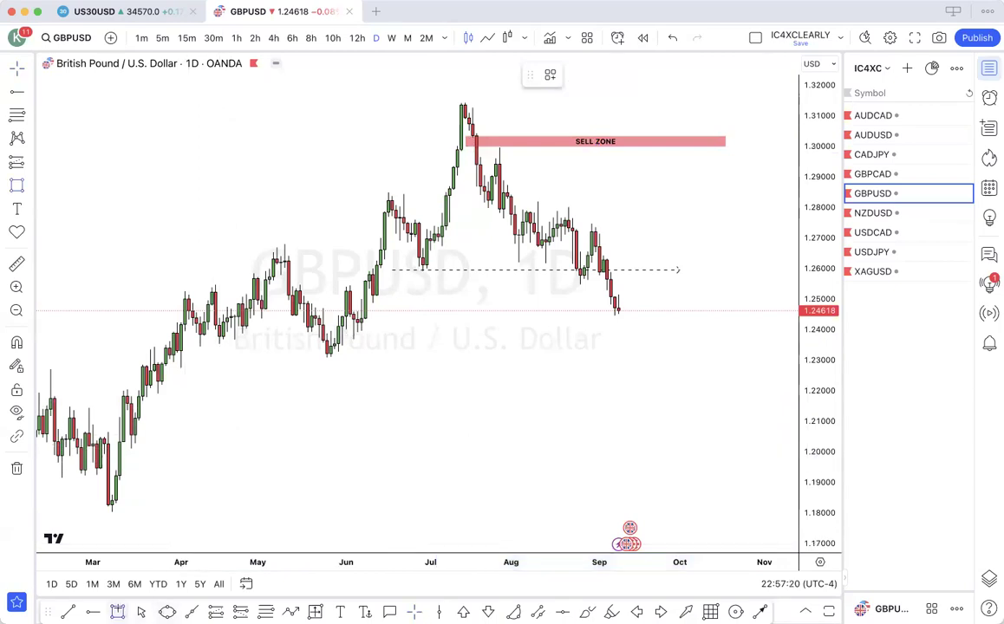
{"action": "mouse_move", "coordinate": [350, 321]}
{"action": "left_mouse_down"}
{"action": "mouse_move", "coordinate": [752, 318]}
{"action": "mouse_move", "coordinate": [726, 319]}
{"action": "mouse_move", "coordinate": [729, 327]}
{"action": "left_mouse_up"}
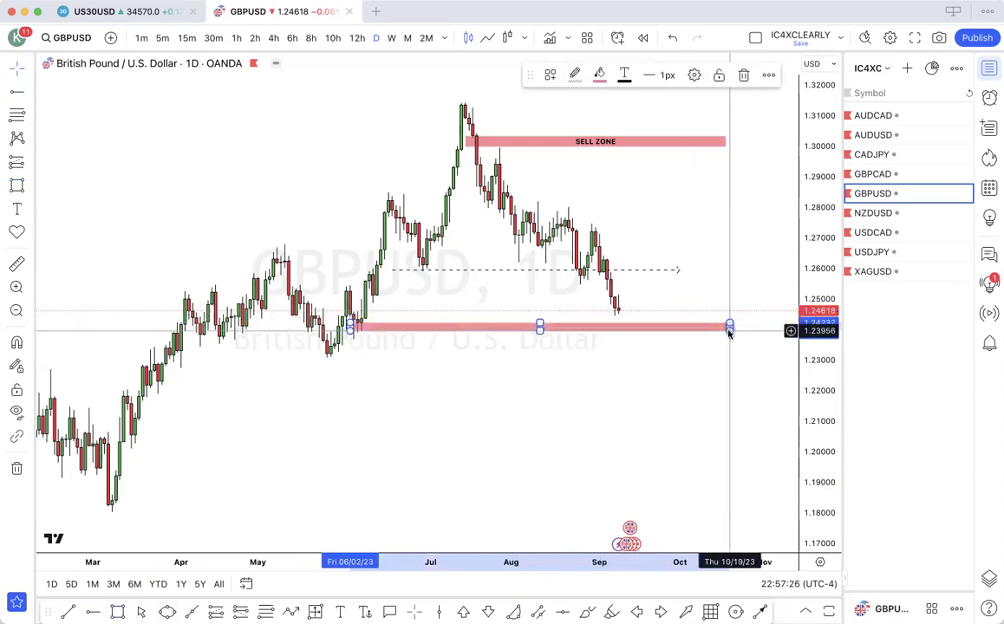
{"action": "right_click", "coordinate": [729, 332]}
{"action": "mouse_move", "coordinate": [747, 334]}
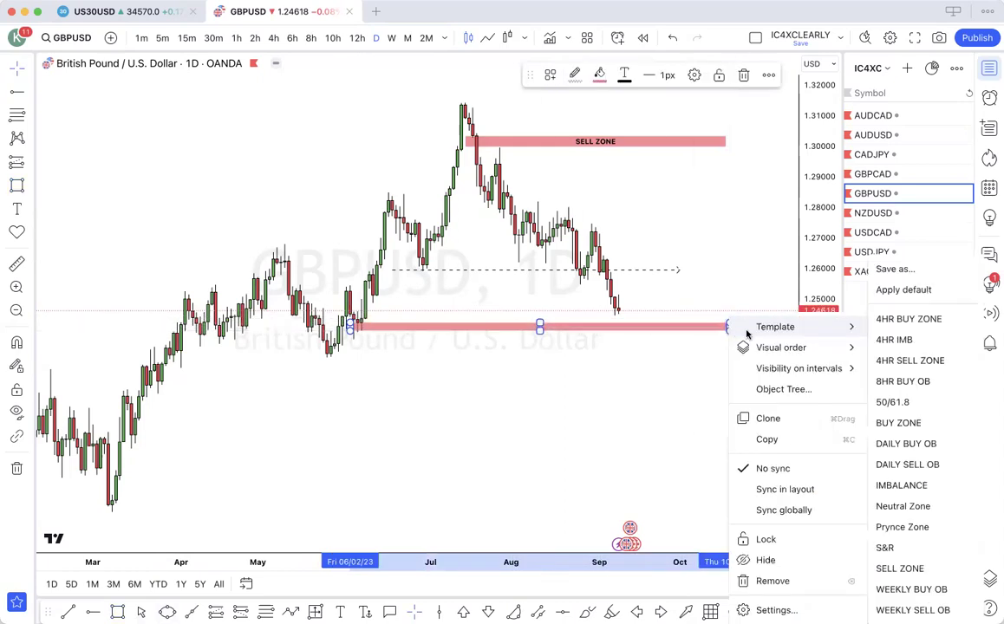
{"action": "left_click", "coordinate": [901, 422]}
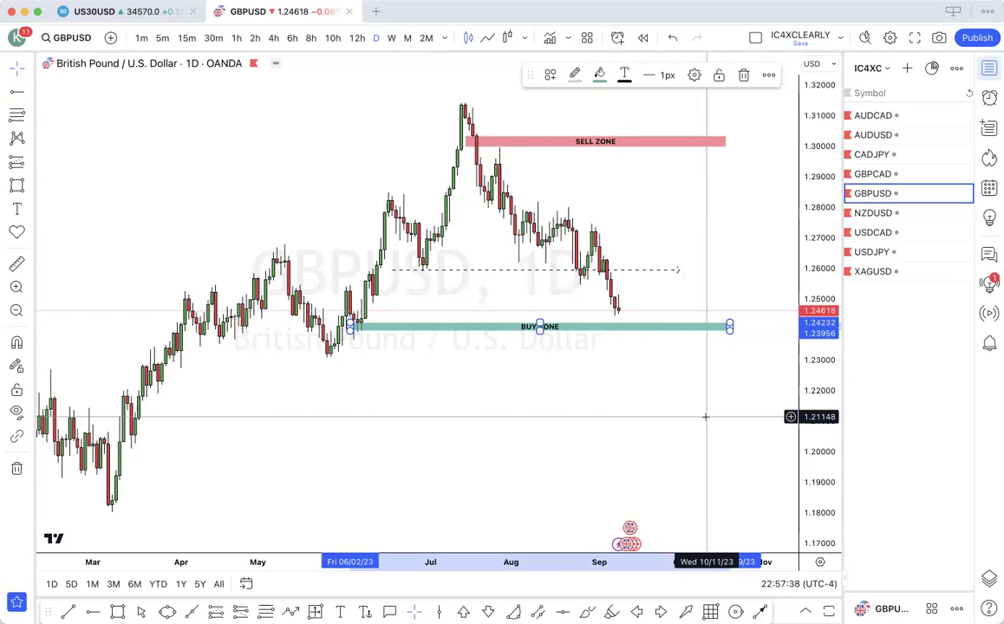
- Review the daily sell and buy zones and switch GBPUSD to the 4-hour timeframe
{"action": "scroll", "coordinate": [705, 416], "scroll_direction": "down", "scroll_amount": 6}
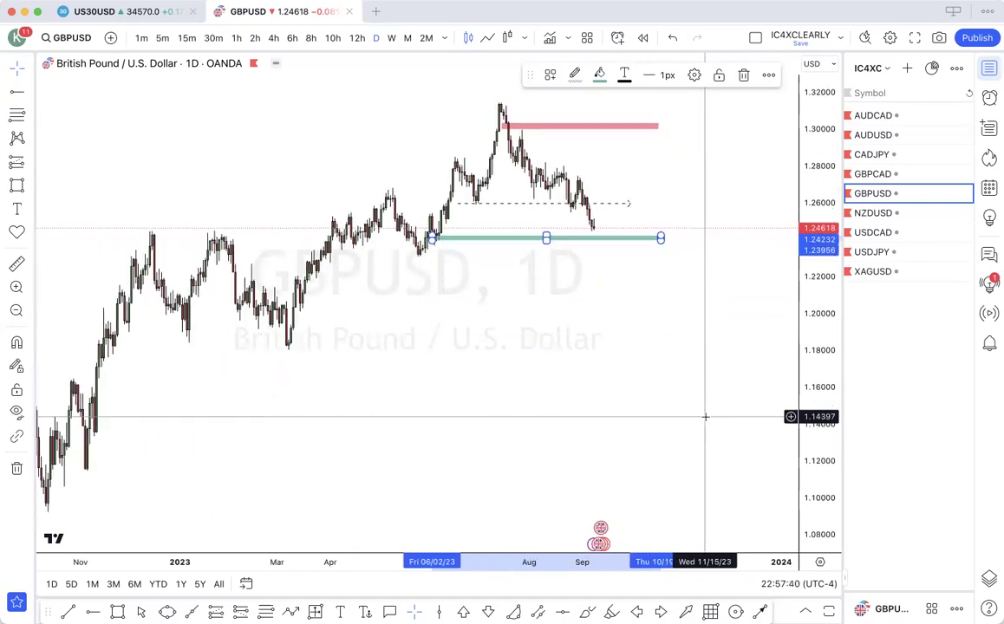
{"action": "scroll", "coordinate": [704, 417], "scroll_direction": "up", "scroll_amount": 4}
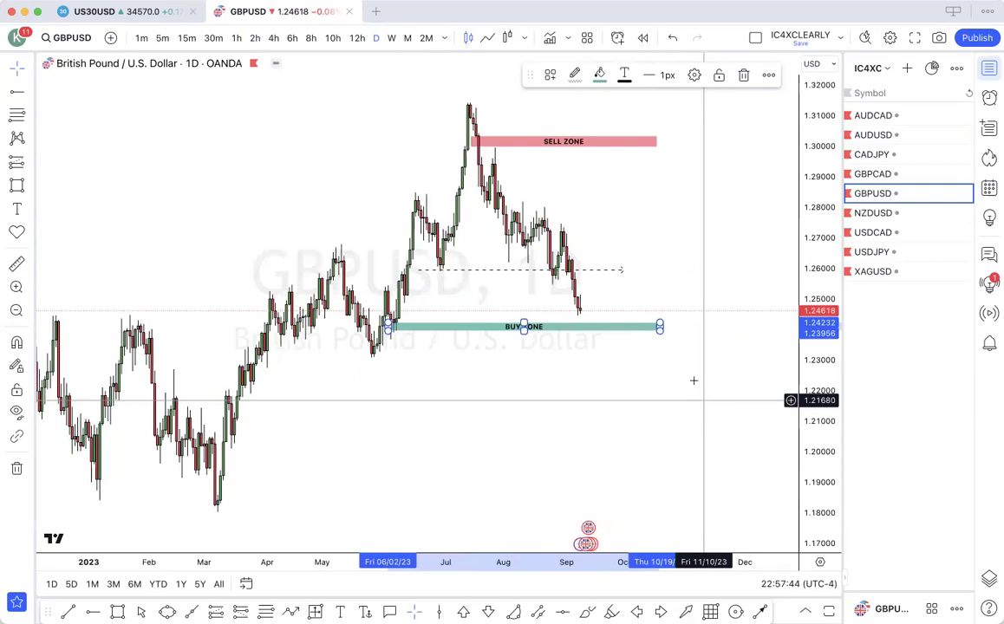
{"action": "scroll", "coordinate": [679, 347], "scroll_direction": "right", "scroll_amount": 3}
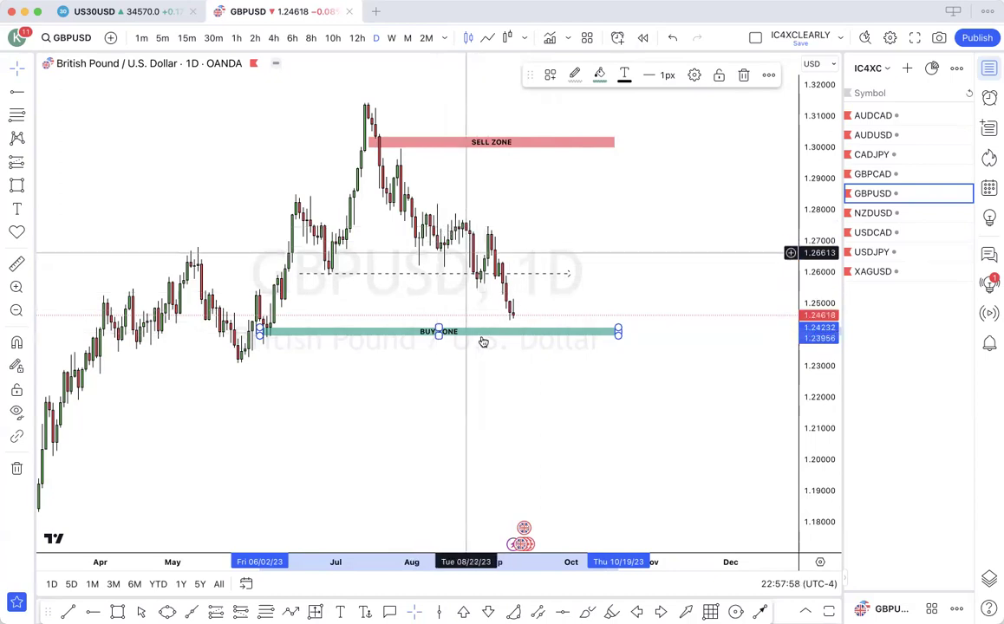
{"action": "type", "text": "4h"}
{"action": "key", "text": "Return"}
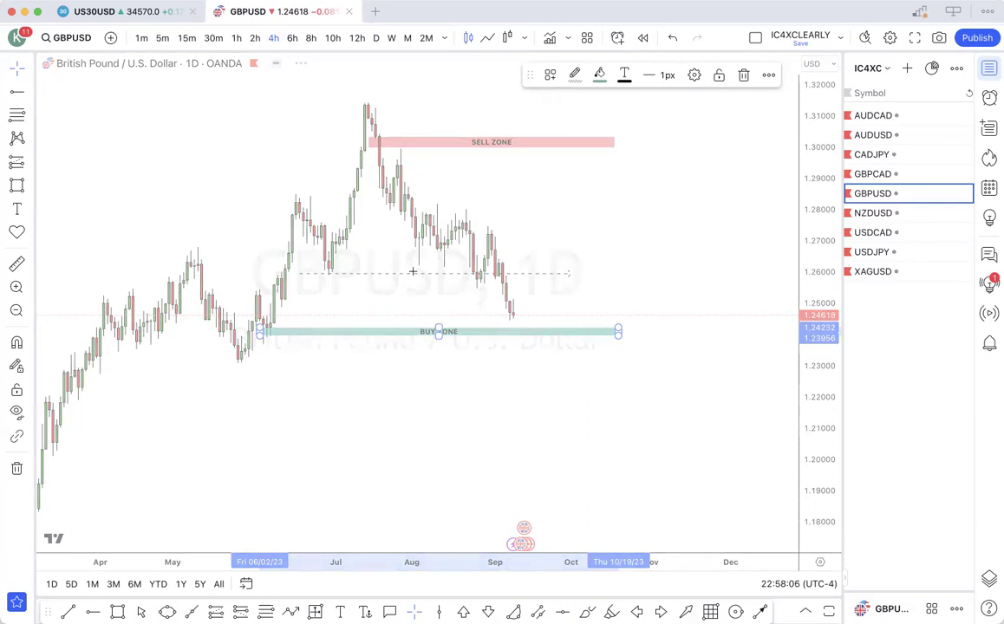
- Examine the GBPUSD 4-hour price action between the sell zone and the buy zone from June to September 2023
{"action": "scroll", "coordinate": [412, 271], "scroll_direction": "left", "scroll_amount": 3}
{"action": "scroll", "coordinate": [412, 272], "scroll_direction": "up", "scroll_amount": 3}
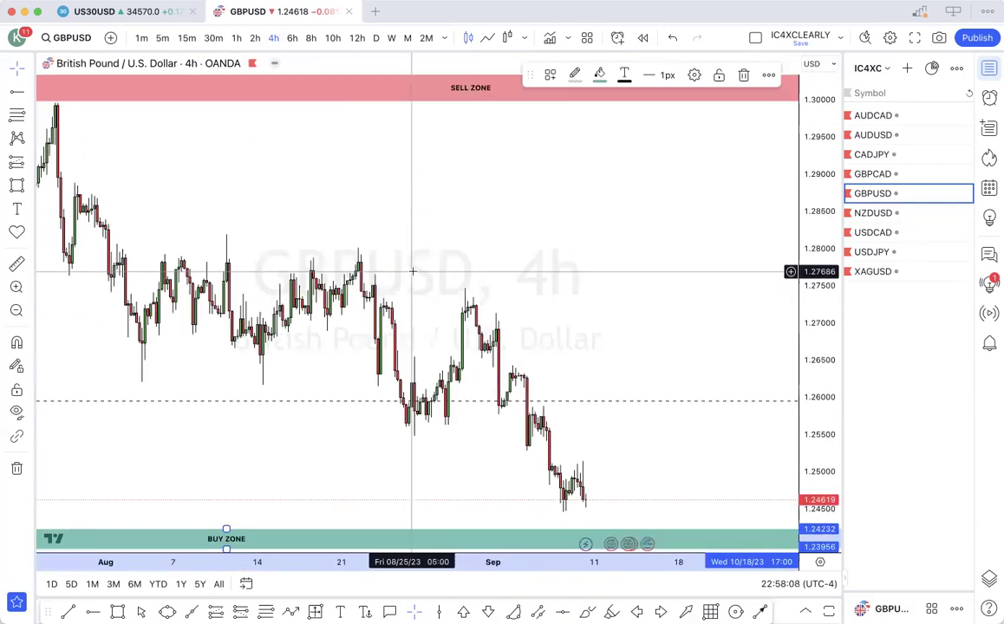
{"action": "scroll", "coordinate": [413, 271], "scroll_direction": "left", "scroll_amount": 5}
{"action": "scroll", "coordinate": [412, 271], "scroll_direction": "down", "scroll_amount": 3}
{"action": "scroll", "coordinate": [413, 271], "scroll_direction": "right", "scroll_amount": 2}
{"action": "scroll", "coordinate": [413, 271], "scroll_direction": "up", "scroll_amount": 3}
{"action": "scroll", "coordinate": [412, 272], "scroll_direction": "left", "scroll_amount": 1}
{"action": "scroll", "coordinate": [413, 272], "scroll_direction": "up", "scroll_amount": 5}
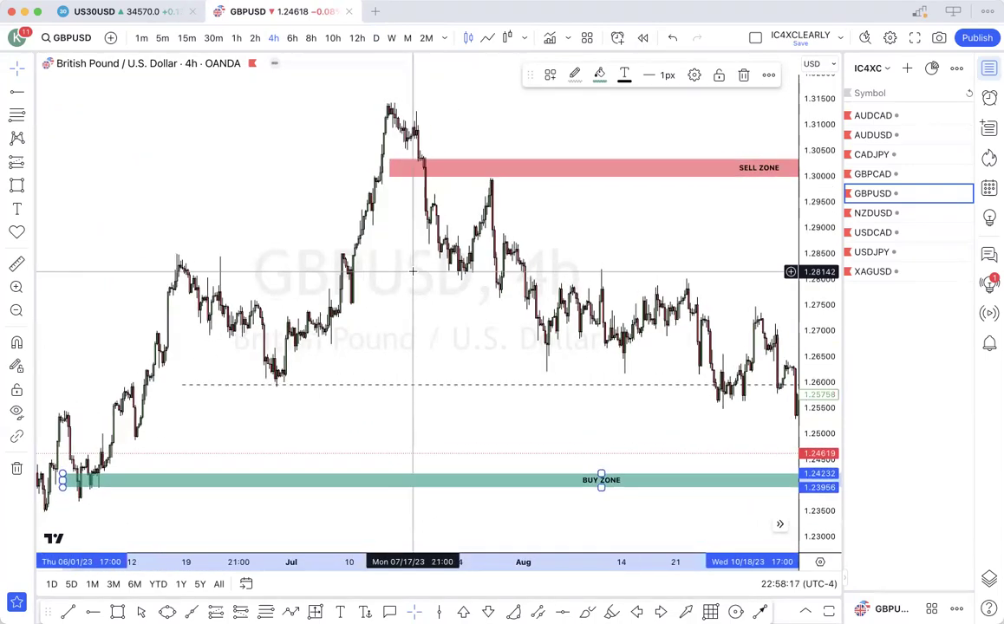
{"action": "scroll", "coordinate": [412, 271], "scroll_direction": "left", "scroll_amount": 3}
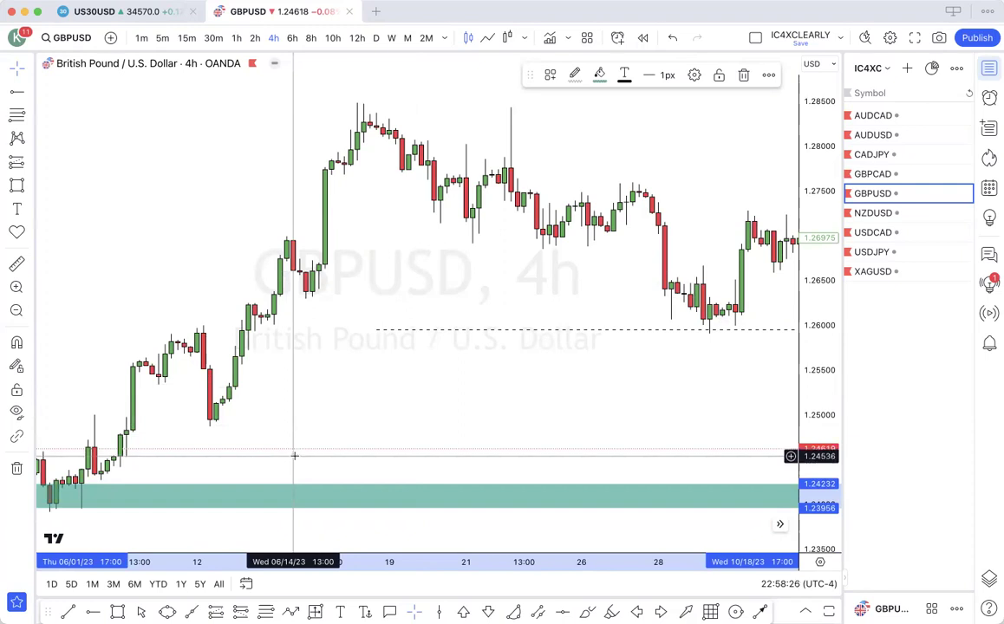
{"action": "scroll", "coordinate": [293, 455], "scroll_direction": "down", "scroll_amount": 5}
{"action": "scroll", "coordinate": [296, 462], "scroll_direction": "down", "scroll_amount": 3}
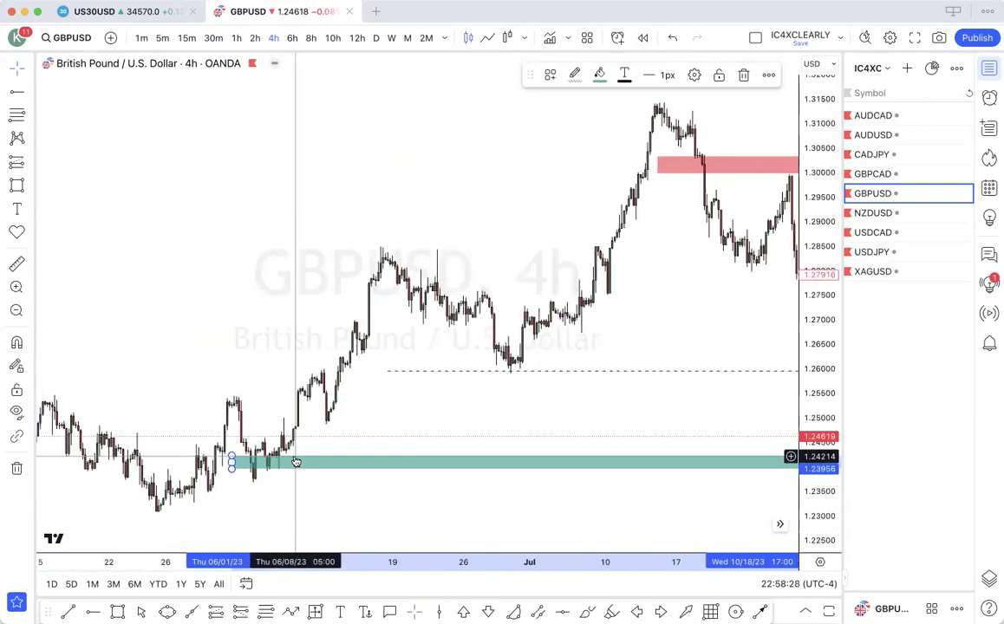
{"action": "scroll", "coordinate": [296, 462], "scroll_direction": "down", "scroll_amount": 5}
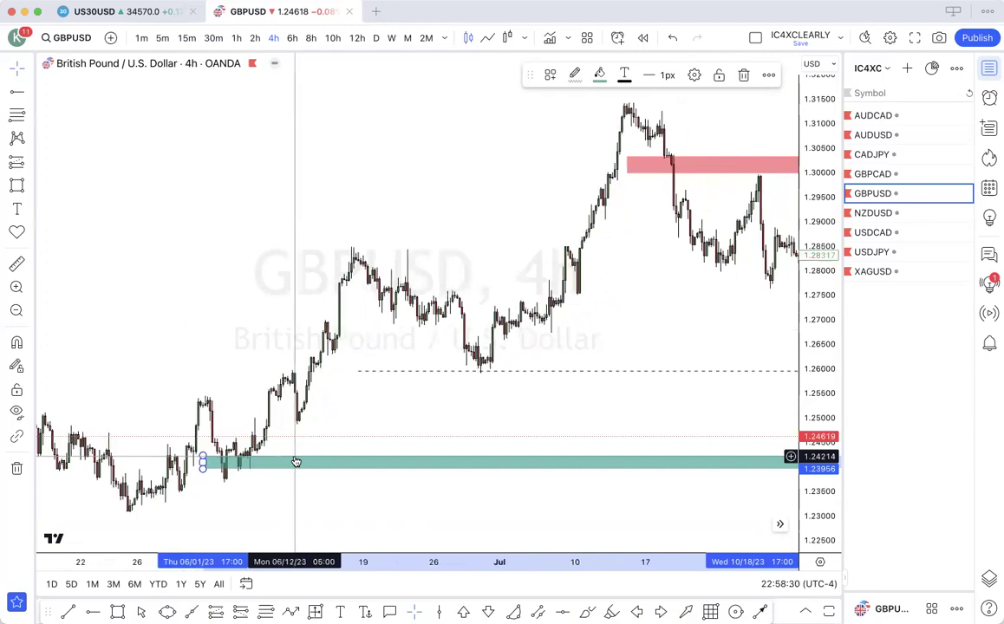
{"action": "scroll", "coordinate": [296, 462], "scroll_direction": "up", "scroll_amount": 10}
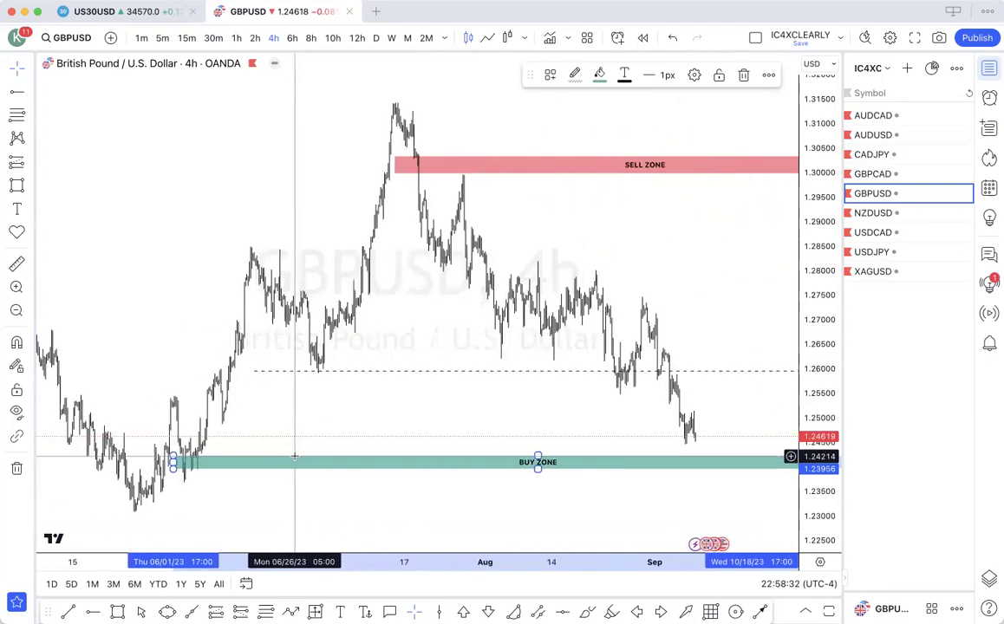
- Draw a rectangle around the recent 4-hour lows between about 1.24619 and 1.24466, from September 6 to September 15, 2023
{"action": "scroll", "coordinate": [294, 455], "scroll_direction": "up", "scroll_amount": 3}
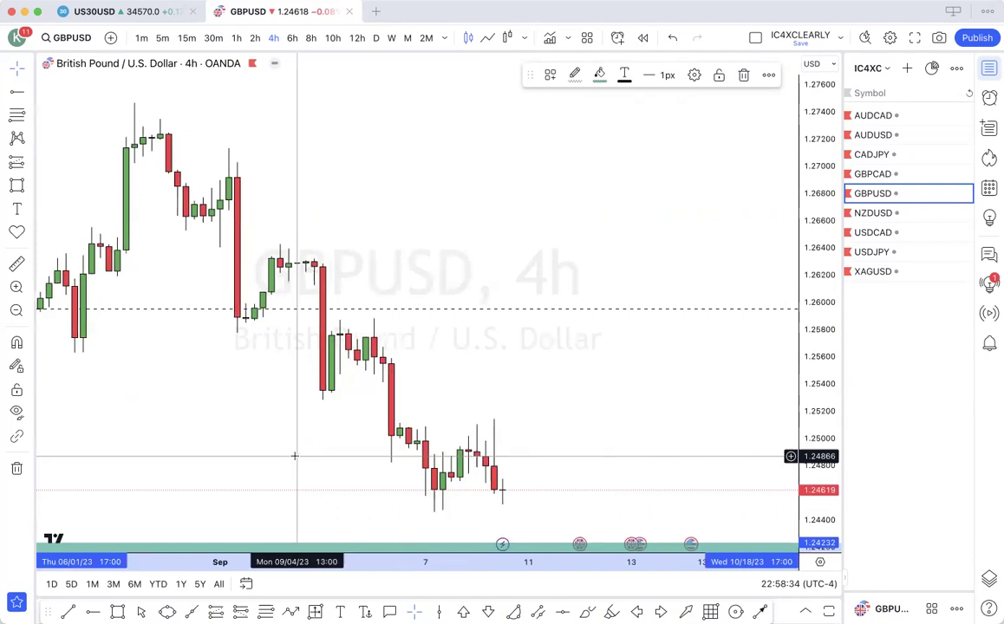
{"action": "scroll", "coordinate": [294, 455], "scroll_direction": "down", "scroll_amount": 5}
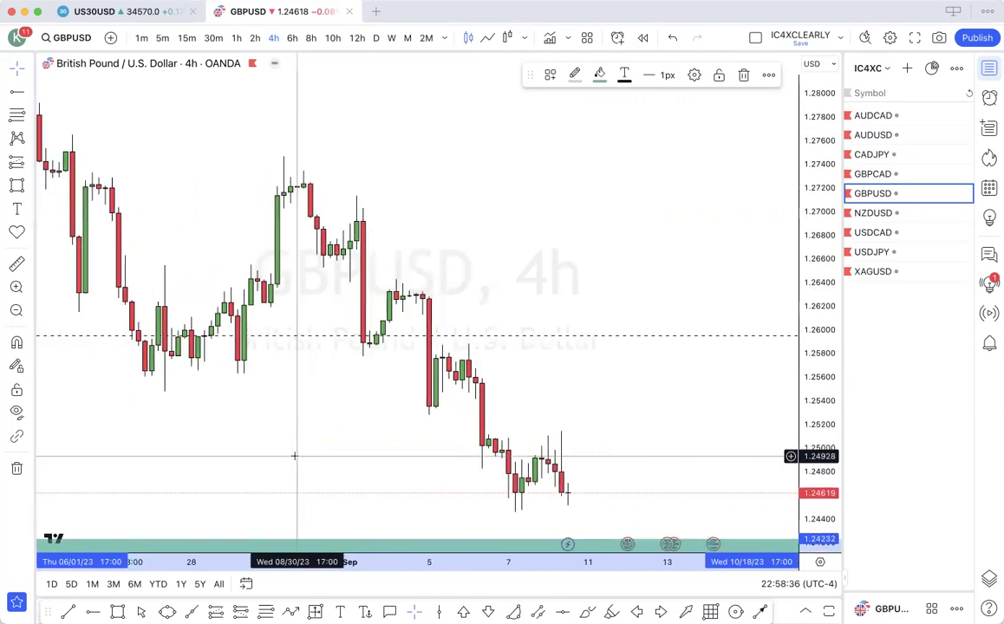
{"action": "left_click", "coordinate": [119, 612]}
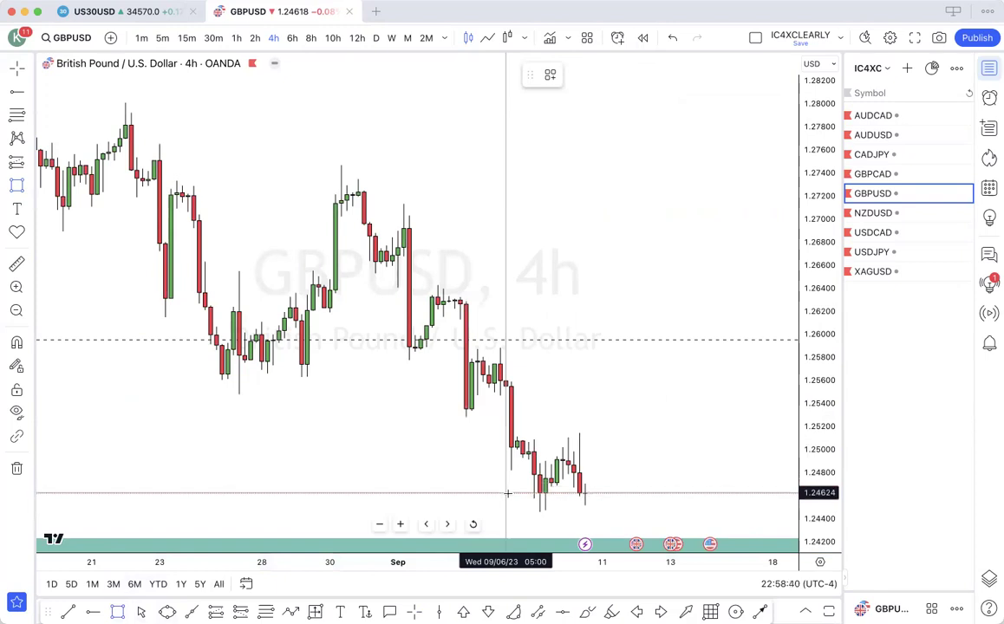
{"action": "mouse_move", "coordinate": [528, 493]}
{"action": "left_mouse_down"}
{"action": "mouse_move", "coordinate": [744, 501]}
{"action": "mouse_move", "coordinate": [750, 510]}
{"action": "left_mouse_up"}
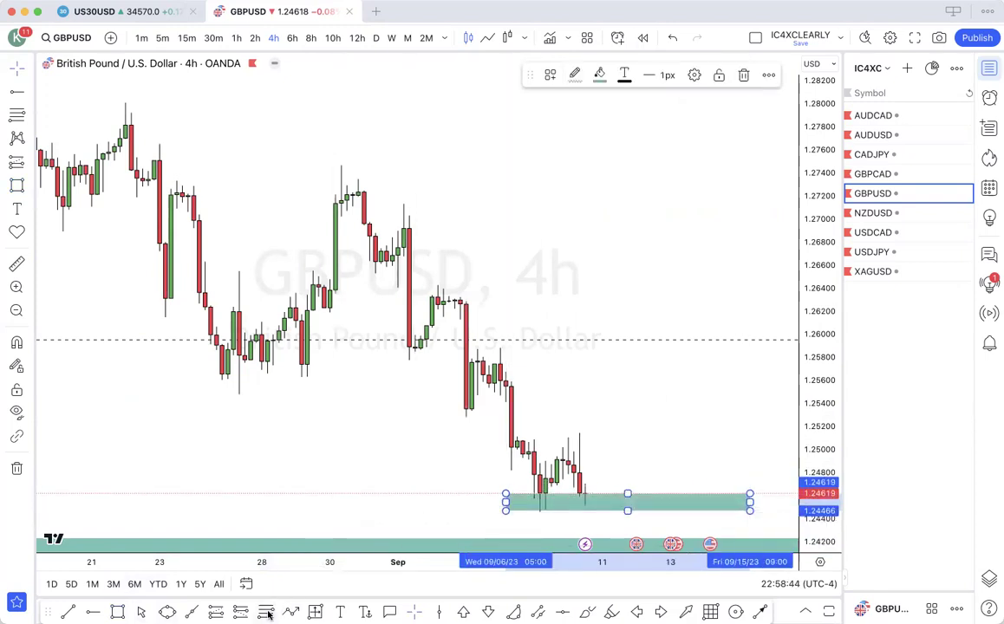
- Draw a thin rectangle at the recent 4-hour highs between about 1.25120 and 1.25075, from September 6 to September 14, 2023
{"action": "left_click", "coordinate": [119, 612]}
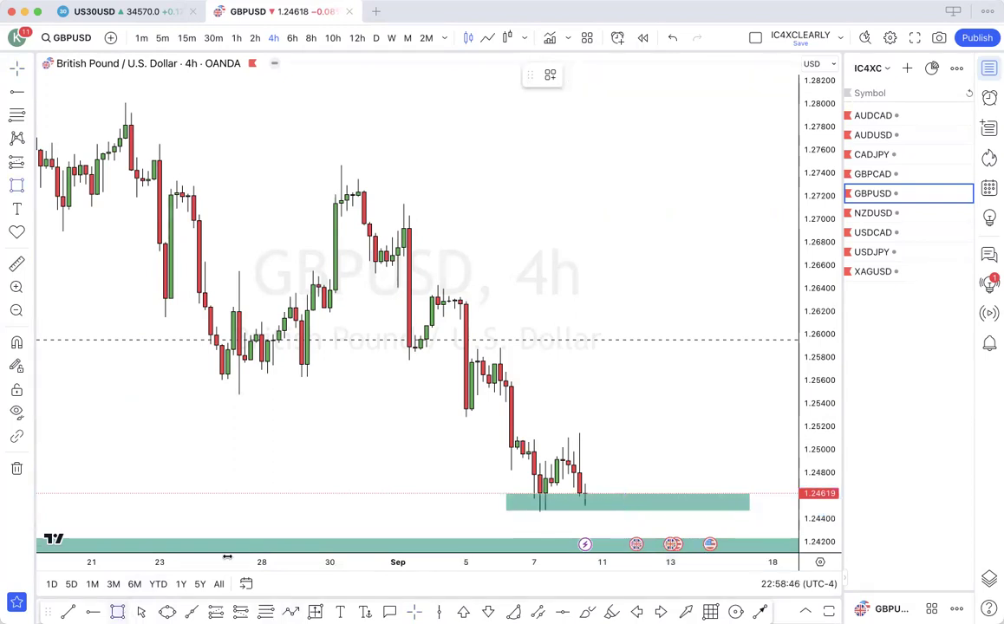
{"action": "left_click_drag", "start_coordinate": [500, 442], "coordinate": [726, 438]}
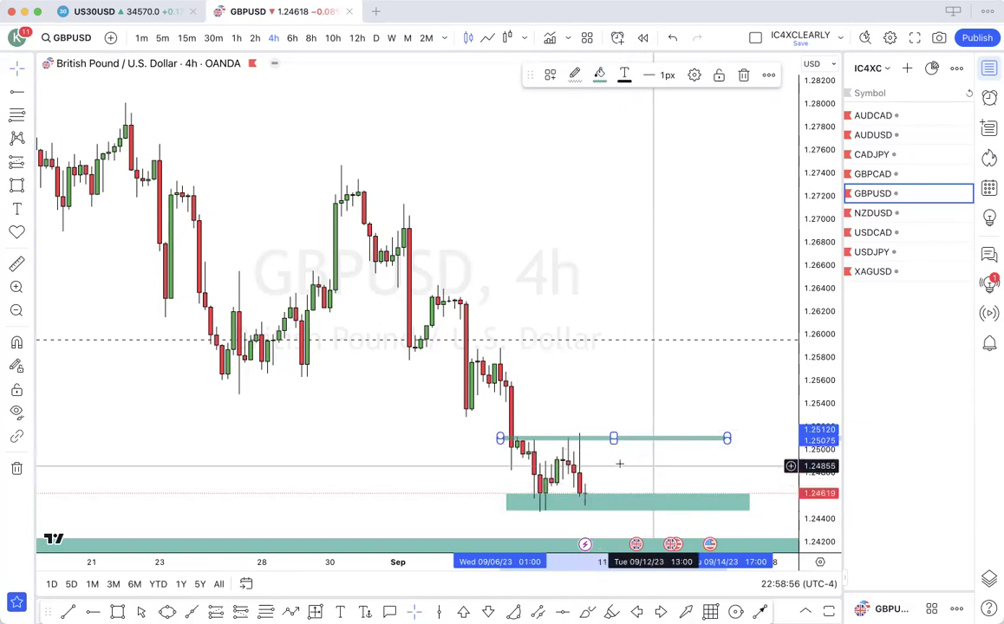
{"action": "left_click", "coordinate": [577, 417]}
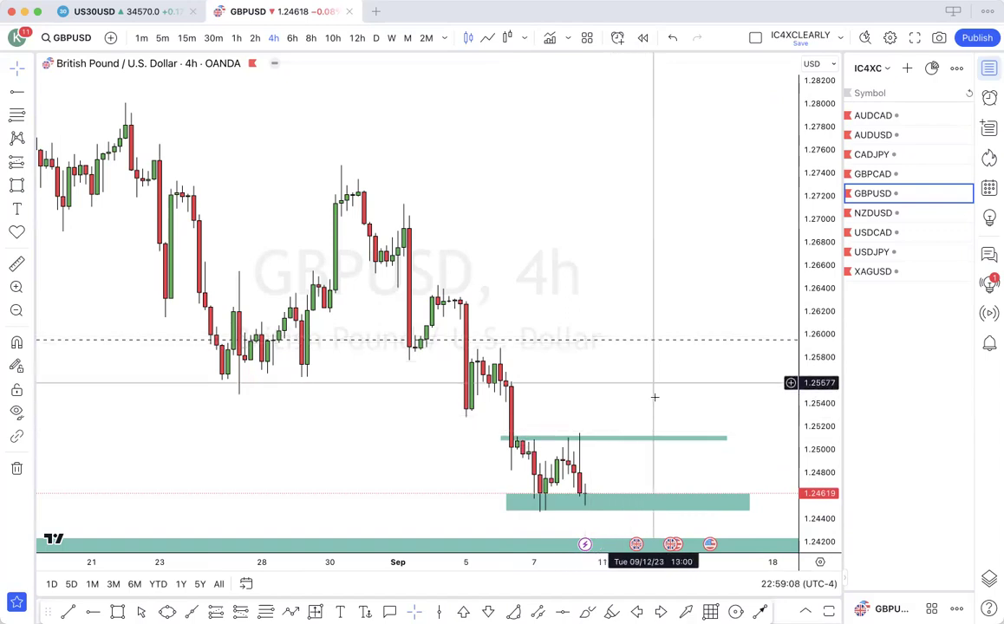
- Measure the price distance from the recent-lows rectangle down to the buy zone and review all marked zones on the 4-hour chart
{"action": "left_click", "coordinate": [589, 500]}
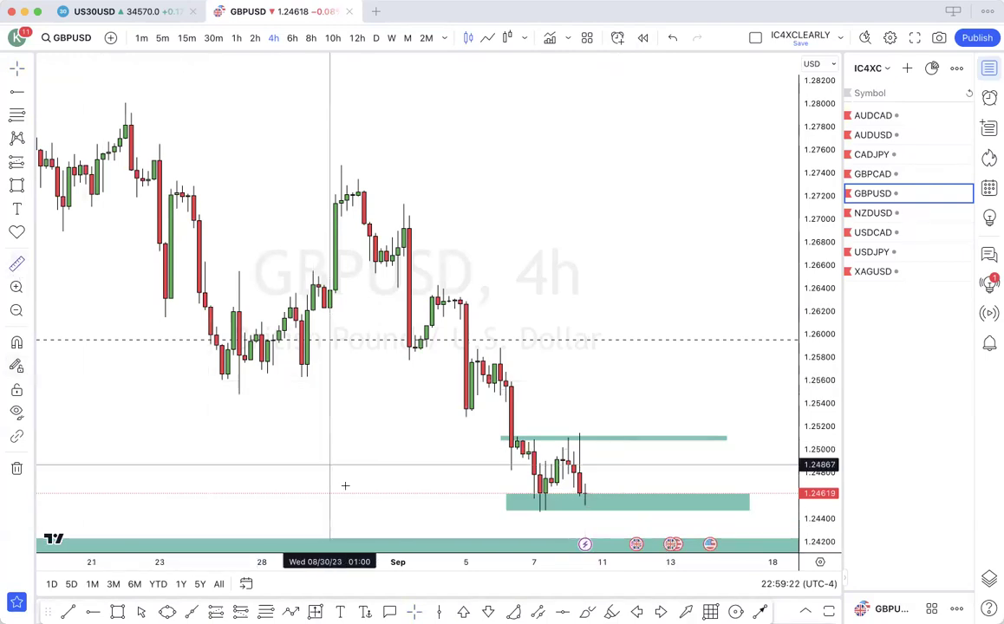
{"action": "left_click", "coordinate": [352, 512], "text": "shift"}
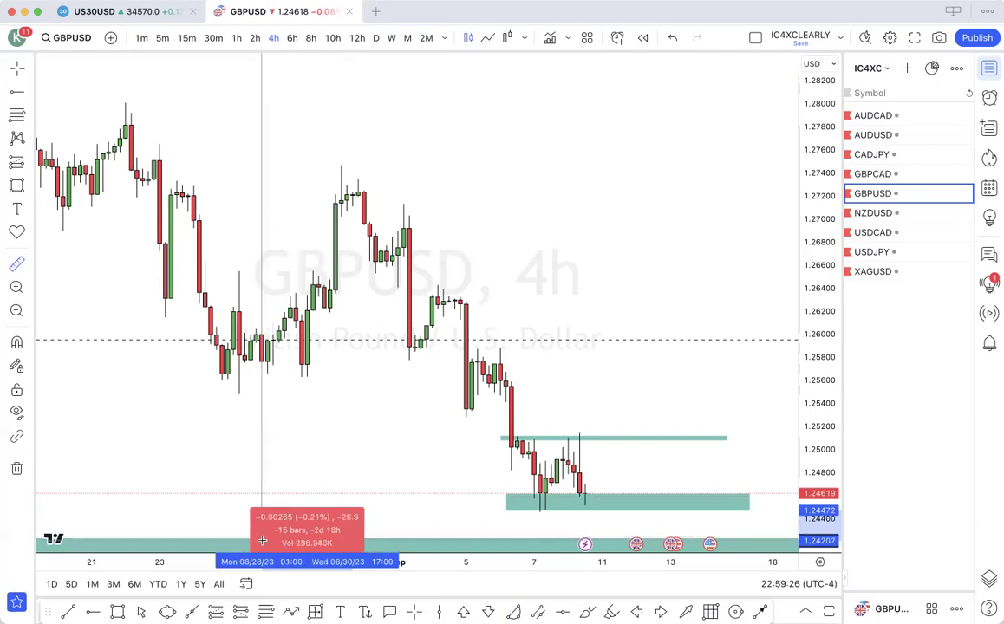
{"action": "left_click", "coordinate": [275, 465]}
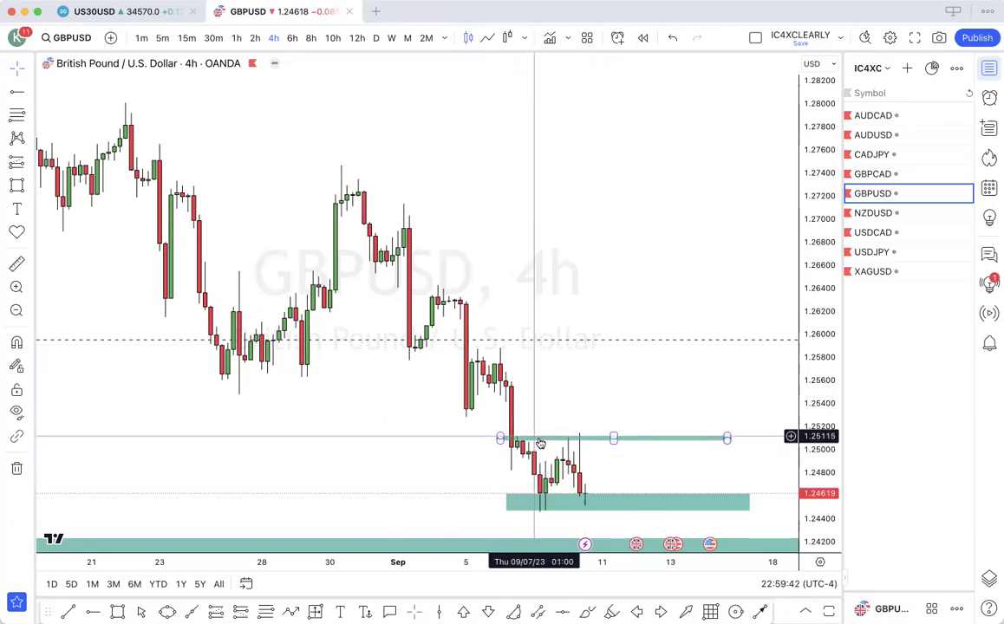
{"action": "left_click", "coordinate": [538, 510]}
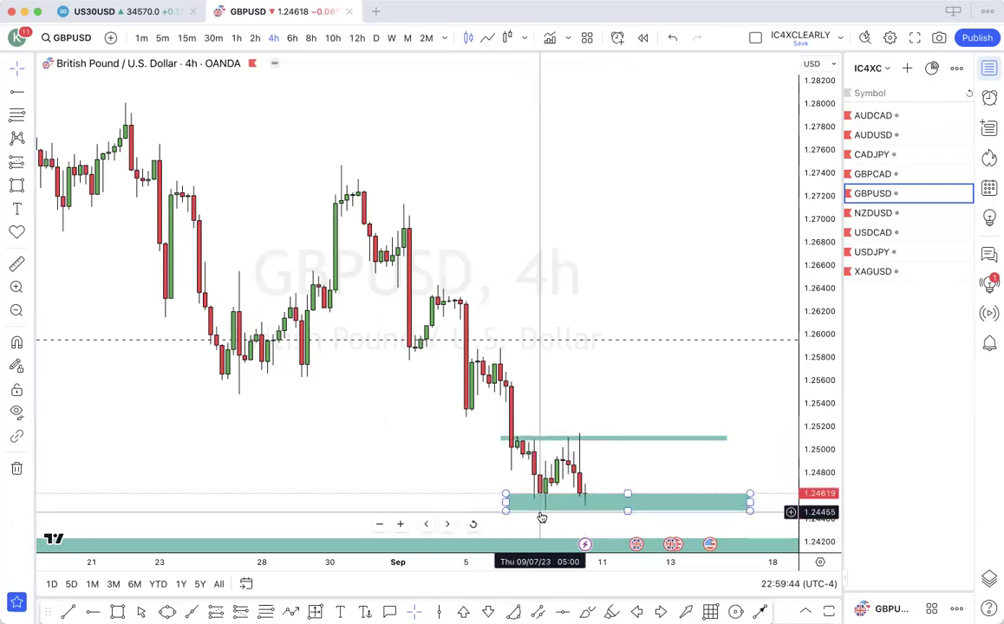
{"action": "left_click", "coordinate": [583, 478]}
{"action": "scroll", "coordinate": [586, 479], "scroll_direction": "down", "scroll_amount": 5}
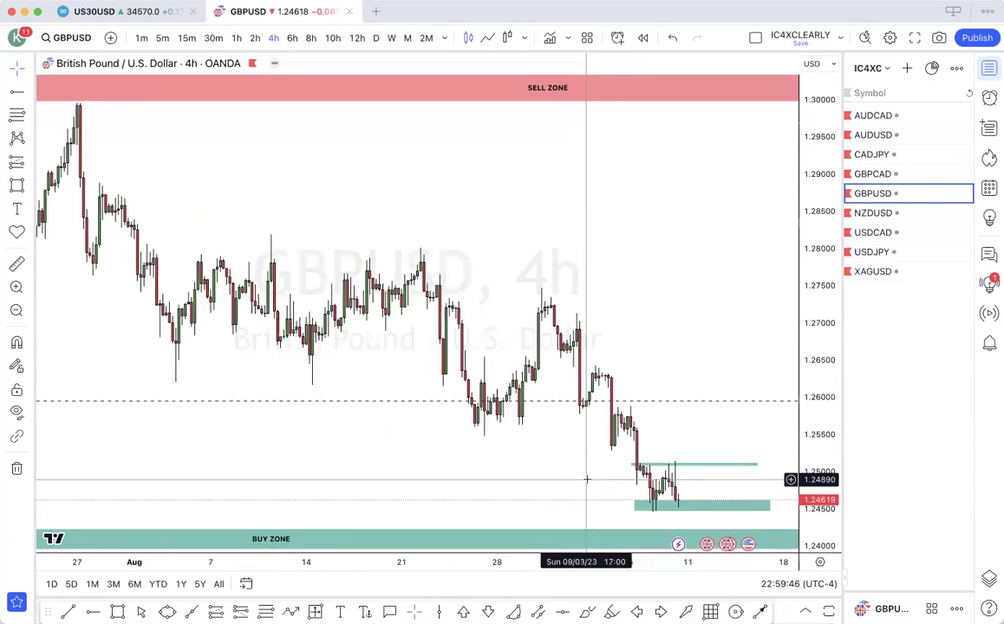
{"action": "scroll", "coordinate": [587, 480], "scroll_direction": "up", "scroll_amount": 3}
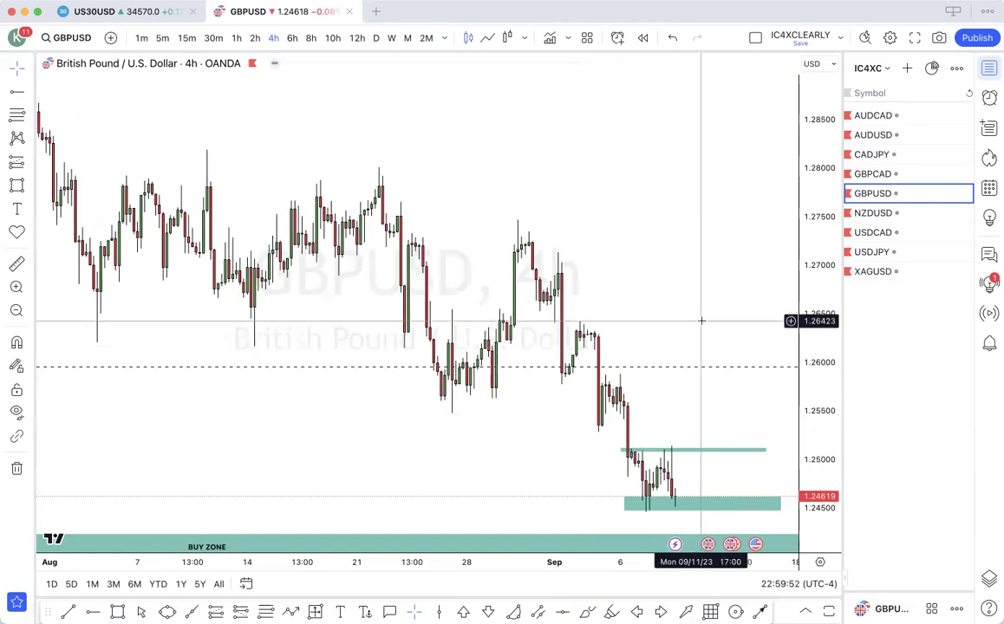
{"action": "scroll", "coordinate": [701, 321], "scroll_direction": "down", "scroll_amount": 6}
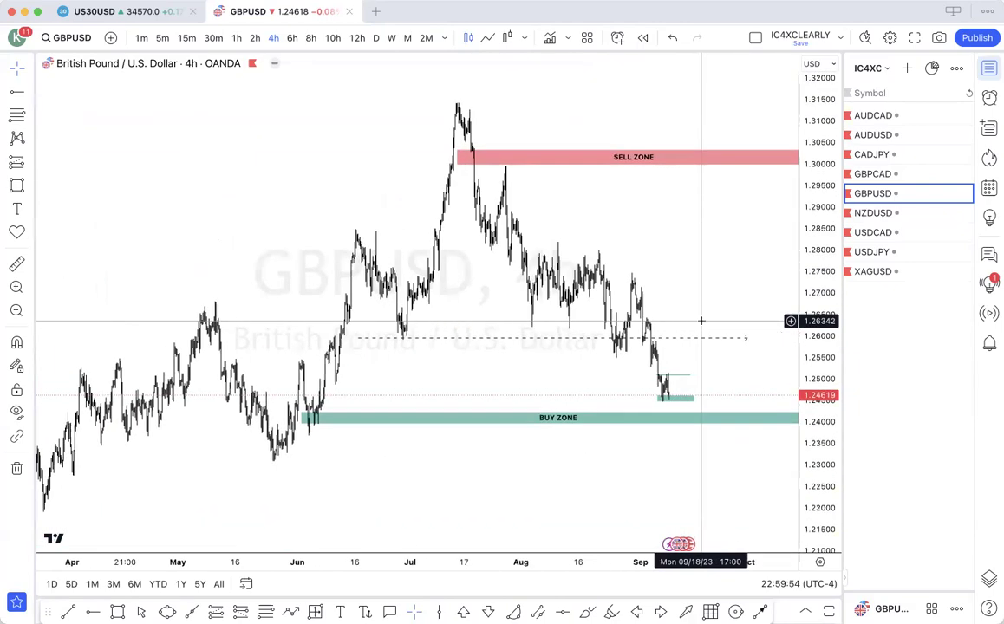
{"action": "scroll", "coordinate": [701, 320], "scroll_direction": "up", "scroll_amount": 4}
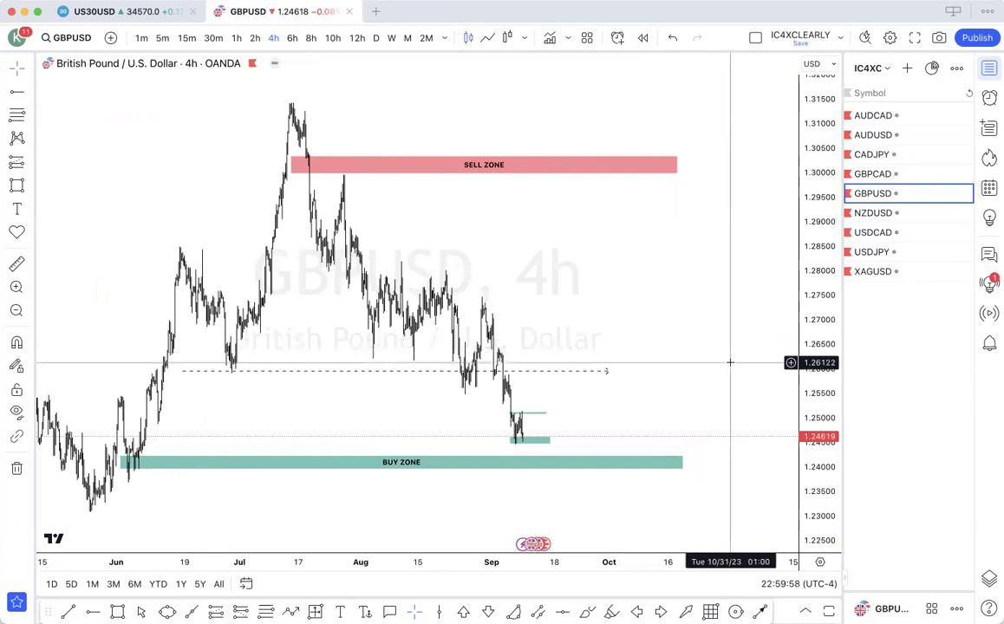
- Open NZDUSD from the watchlist, switch it to the weekly timeframe and look over its price history since 2019
{"action": "left_click", "coordinate": [876, 213]}
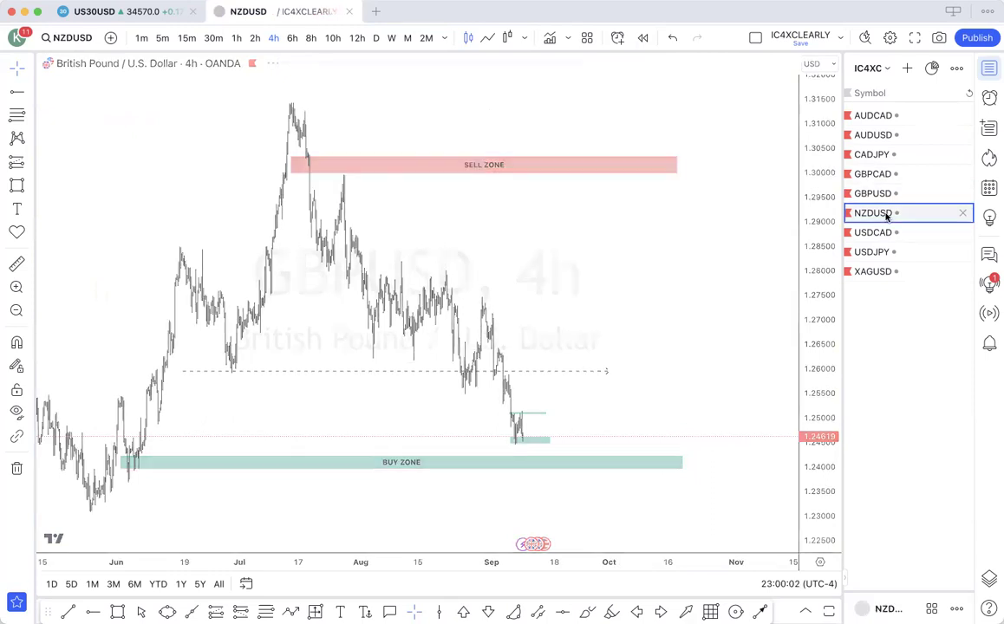
{"action": "left_click", "coordinate": [392, 38]}
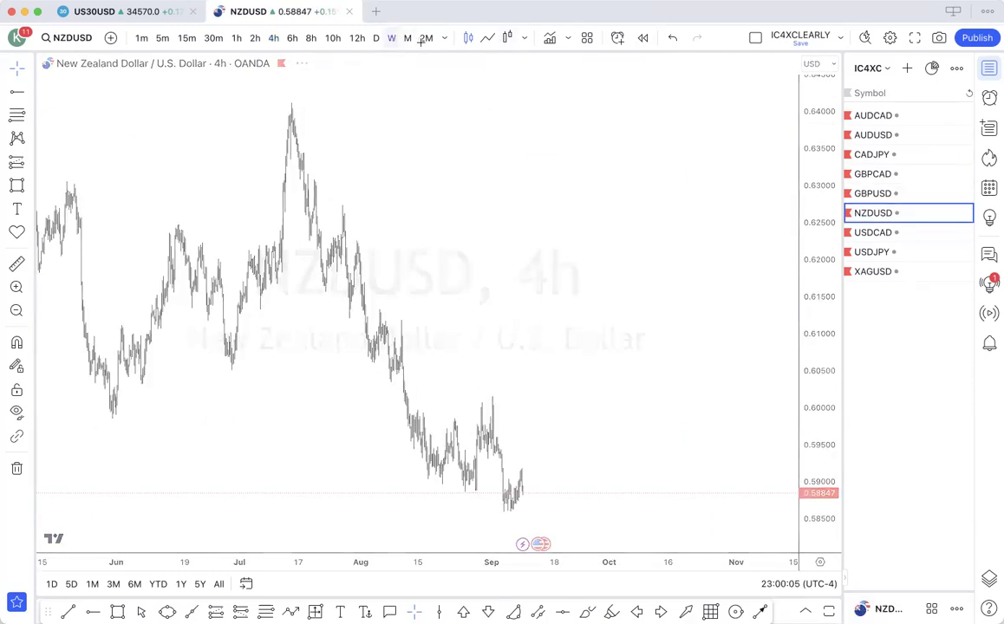
{"action": "scroll", "coordinate": [539, 185], "scroll_direction": "up", "scroll_amount": 5}
{"action": "scroll", "coordinate": [538, 186], "scroll_direction": "up", "scroll_amount": 5}
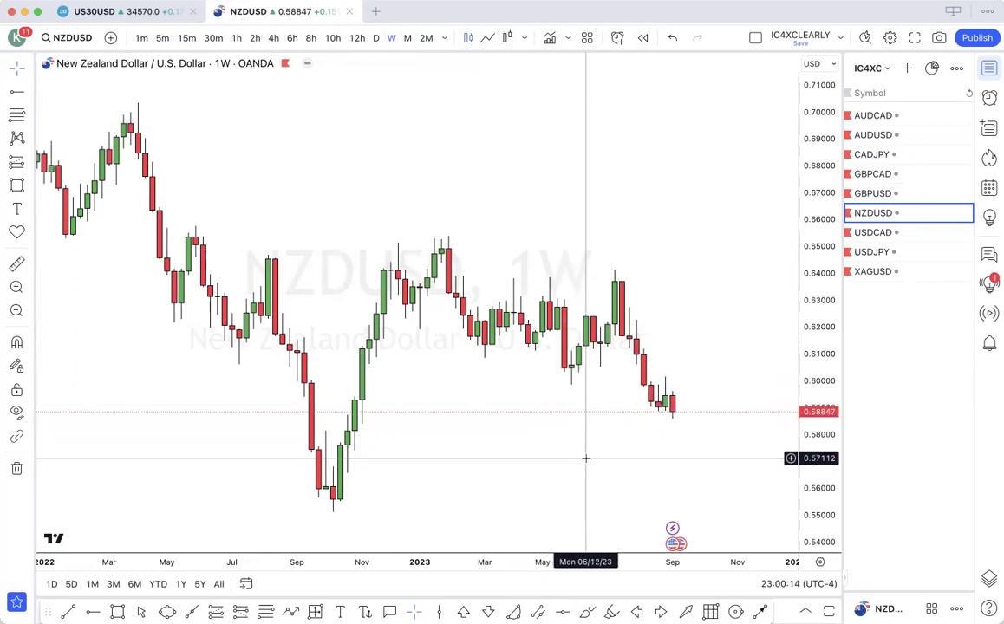
{"action": "scroll", "coordinate": [593, 471], "scroll_direction": "down", "scroll_amount": 10}
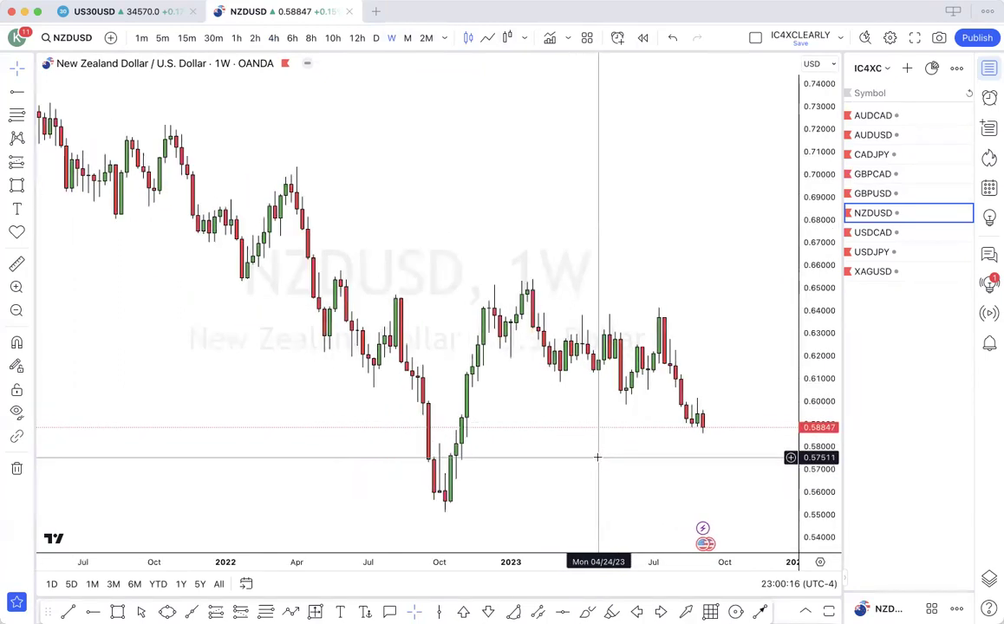
{"action": "scroll", "coordinate": [597, 463], "scroll_direction": "down", "scroll_amount": 5}
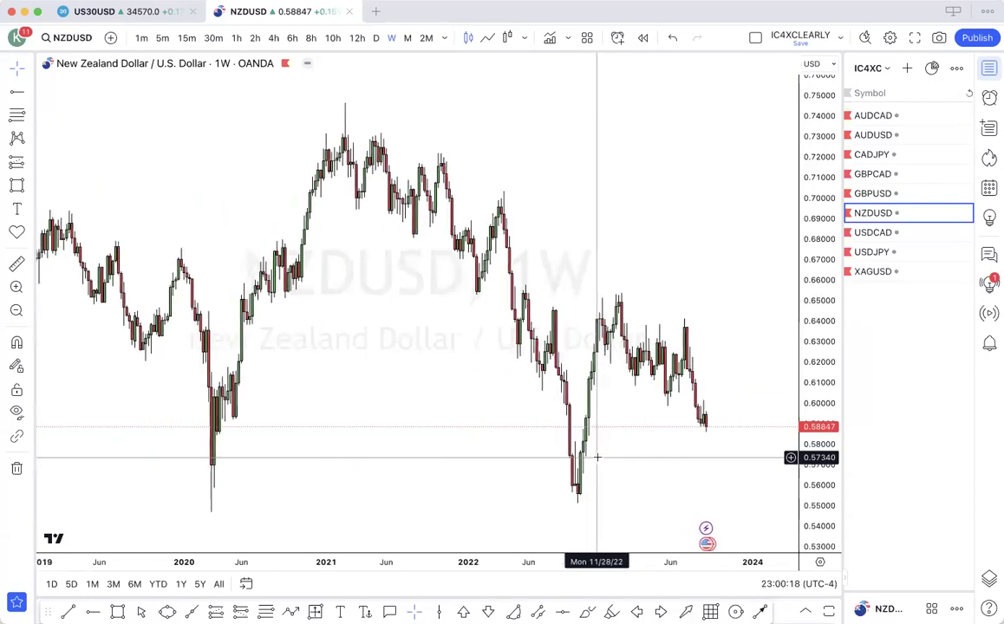
- Draw a horizontal dashed arrow at about 0.64725 from the mid-2022 swing high to July 2023 on the weekly chart
{"action": "scroll", "coordinate": [598, 463], "scroll_direction": "up", "scroll_amount": 1}
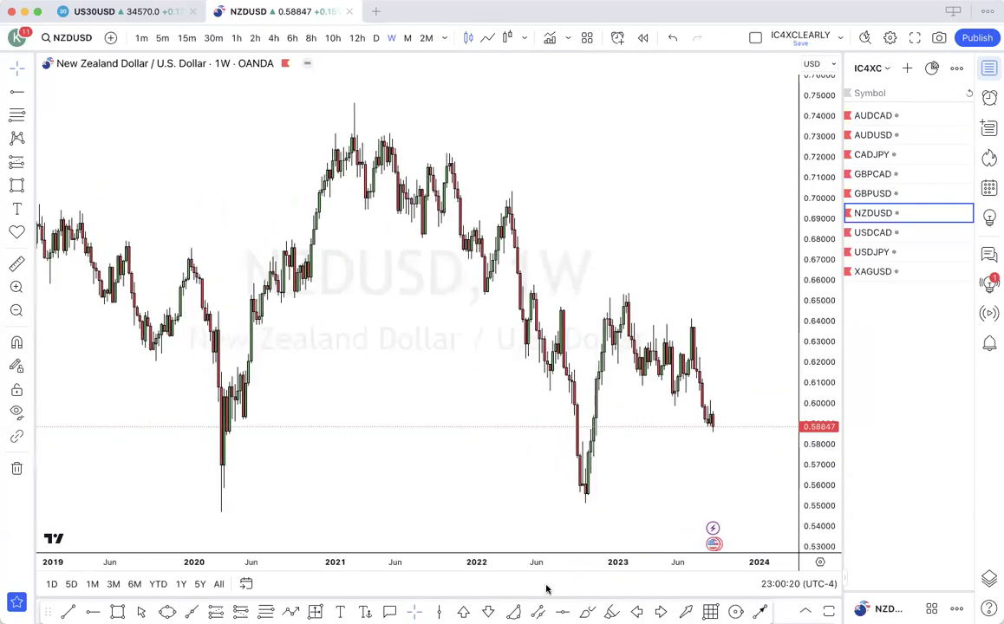
{"action": "mouse_move", "coordinate": [510, 512]}
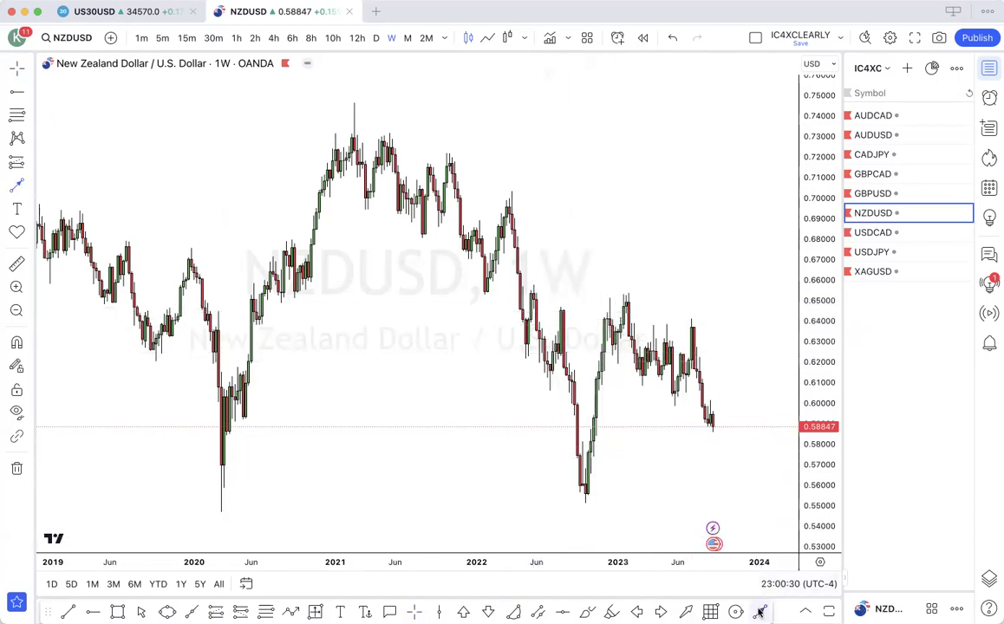
{"action": "left_click", "coordinate": [552, 306]}
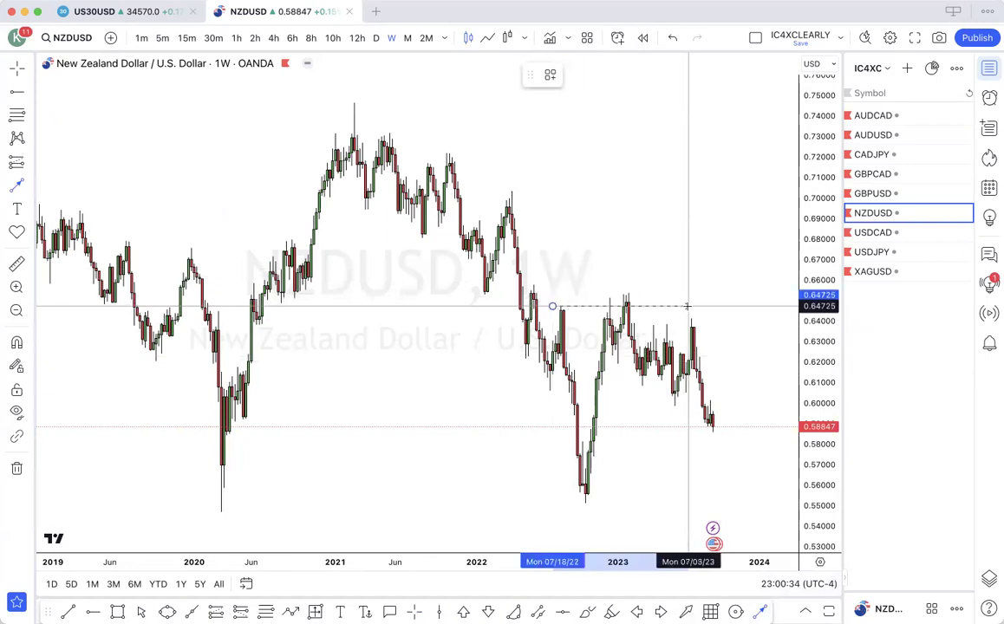
{"action": "left_click", "coordinate": [688, 306]}
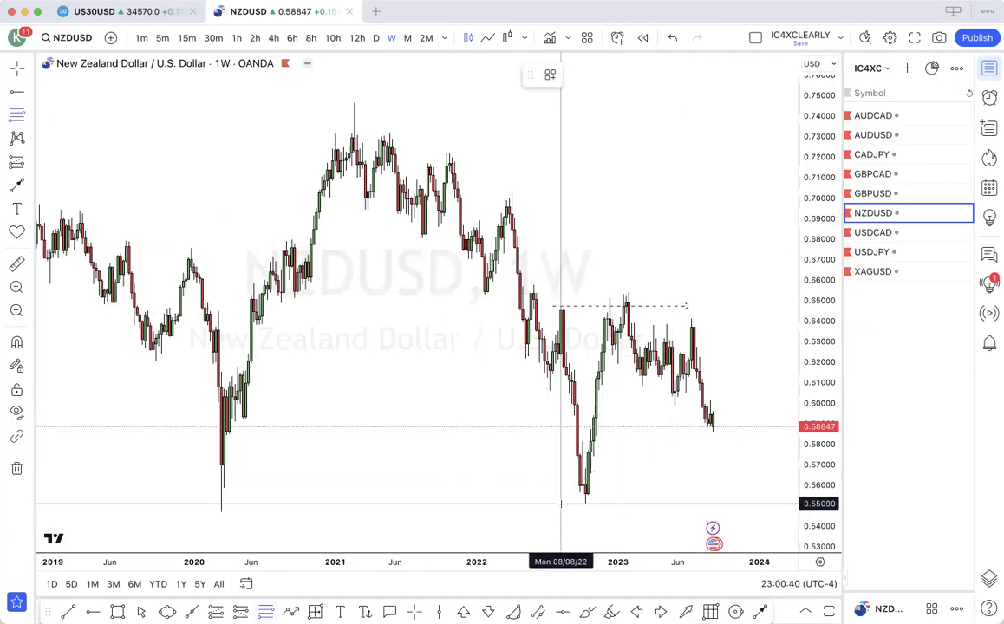
- Draw a Fibonacci retracement from the October 2022 low at 0.55090 up to the early 2023 high at 0.65422
{"action": "left_click", "coordinate": [790, 293]}
{"action": "left_click", "coordinate": [716, 424]}
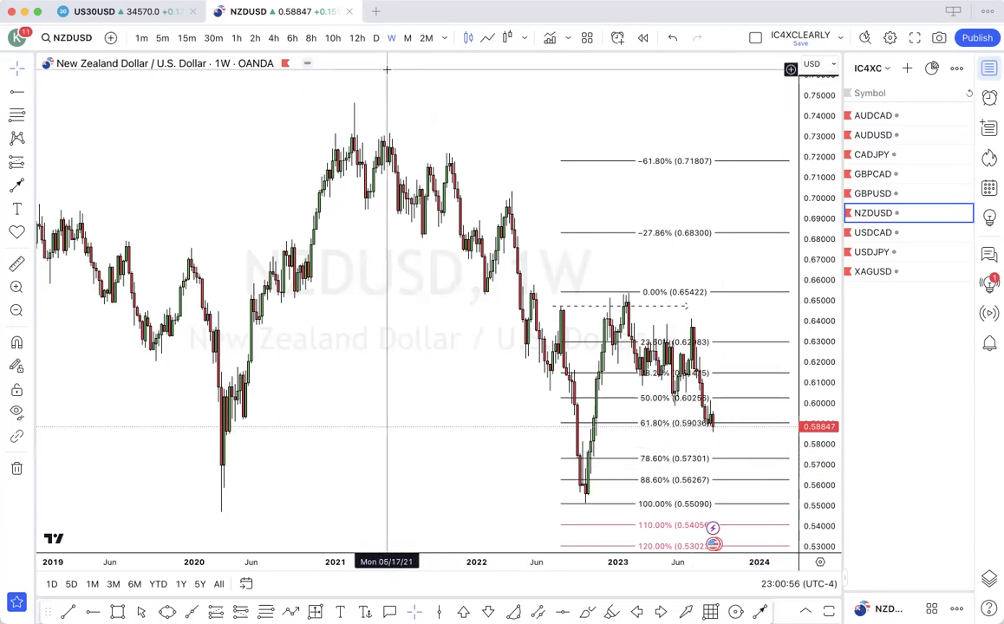
- Switch to the daily timeframe and draw a demand zone rectangle from late October 2022 beyond current price, at about 0.5745 to 0.584
{"action": "left_click", "coordinate": [375, 37]}
{"action": "scroll", "coordinate": [500, 250], "scroll_direction": "down", "scroll_amount": 5}
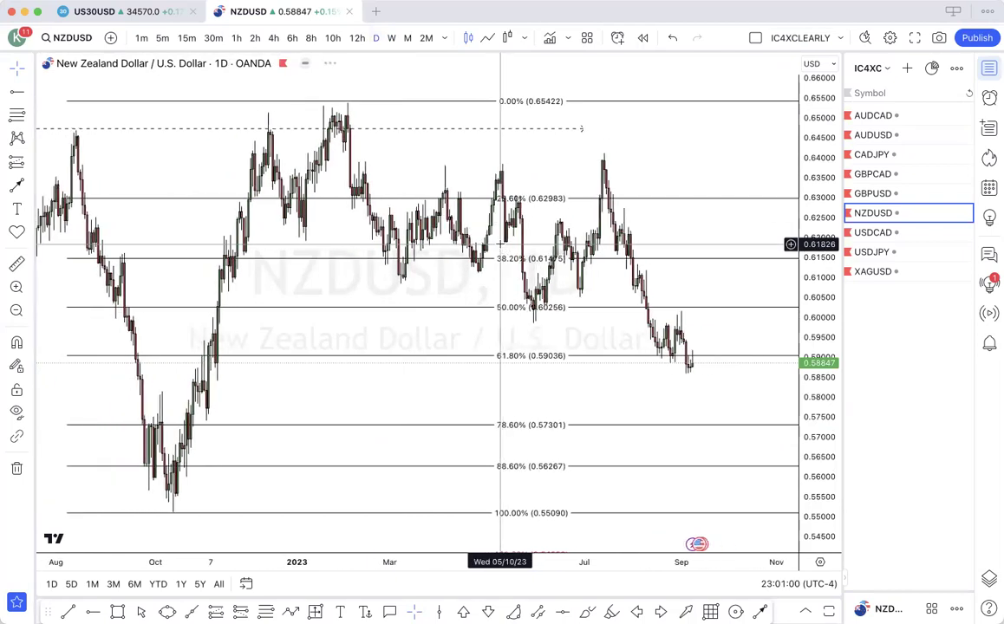
{"action": "scroll", "coordinate": [489, 377], "scroll_direction": "up", "scroll_amount": 1}
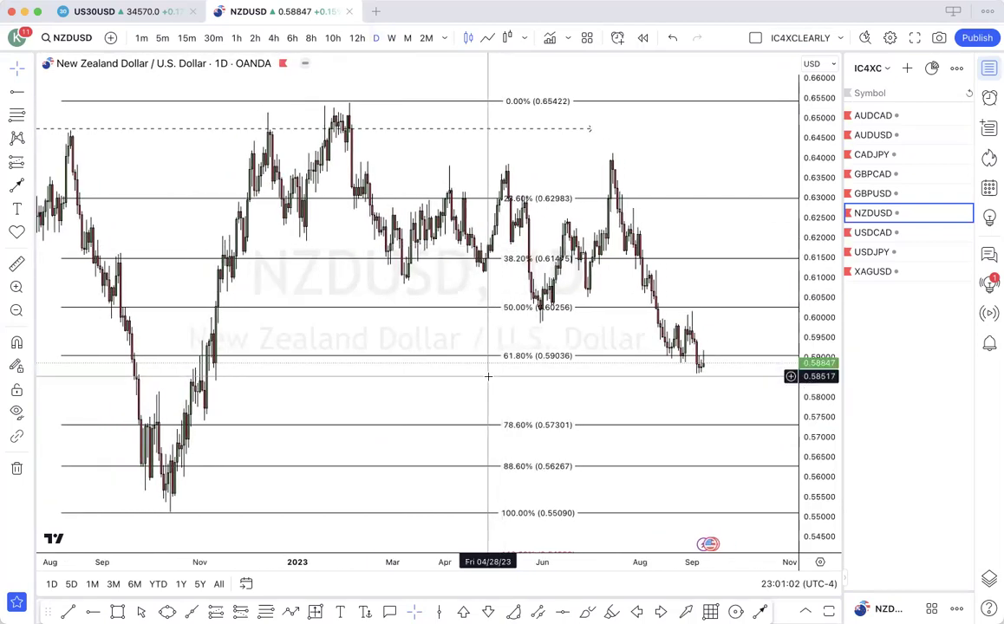
{"action": "scroll", "coordinate": [488, 376], "scroll_direction": "up", "scroll_amount": 1}
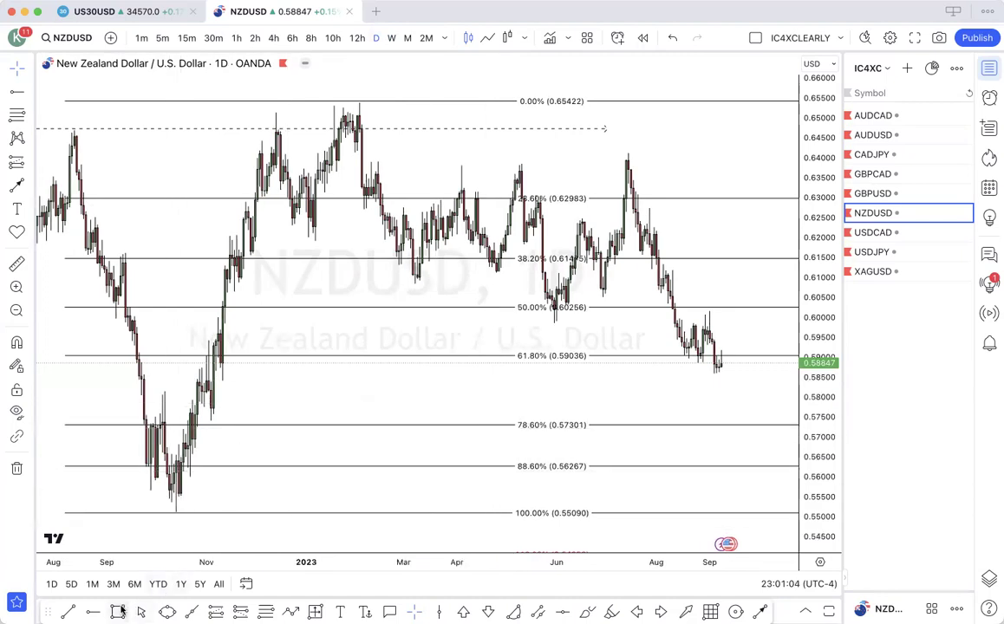
{"action": "scroll", "coordinate": [199, 364], "scroll_direction": "up", "scroll_amount": 2}
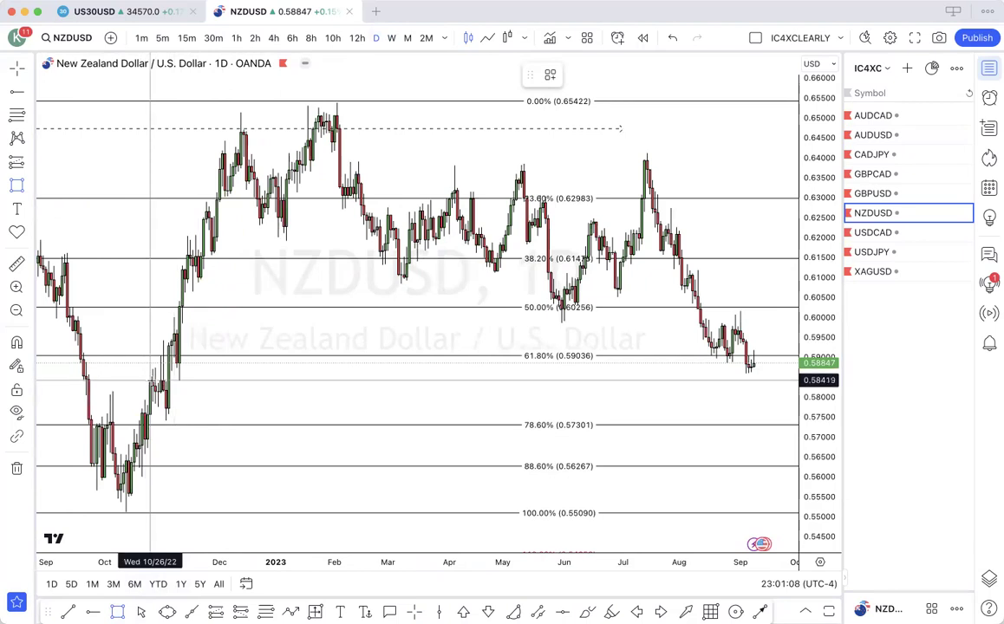
{"action": "mouse_move", "coordinate": [150, 381]}
{"action": "left_mouse_down"}
{"action": "mouse_move", "coordinate": [746, 392]}
{"action": "mouse_move", "coordinate": [744, 417]}
{"action": "mouse_move", "coordinate": [755, 419]}
{"action": "left_mouse_up"}
{"action": "left_click", "coordinate": [706, 426]}
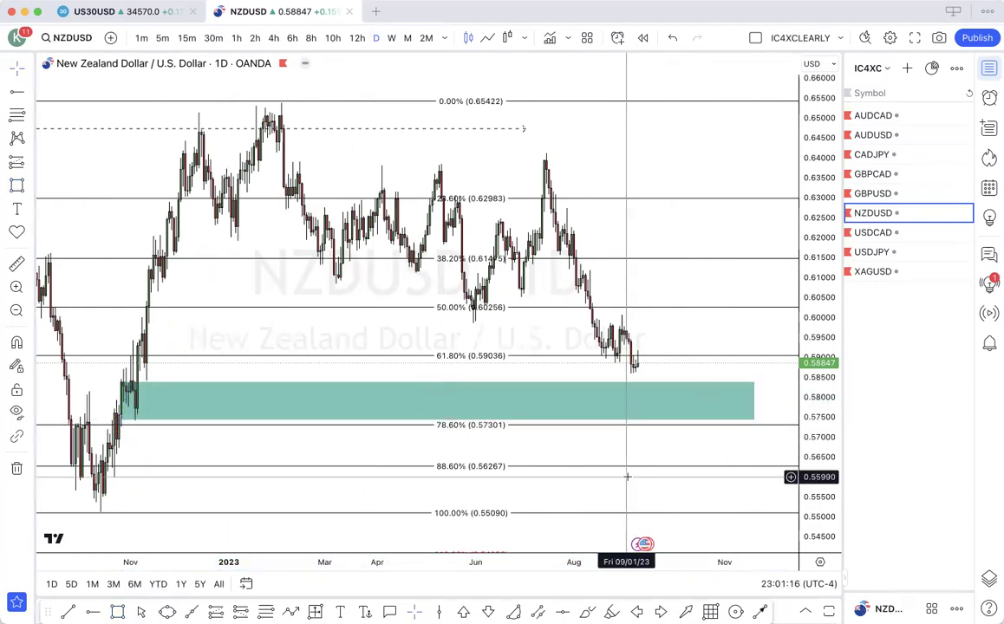
{"action": "scroll", "coordinate": [669, 477], "scroll_direction": "left", "scroll_amount": 2}
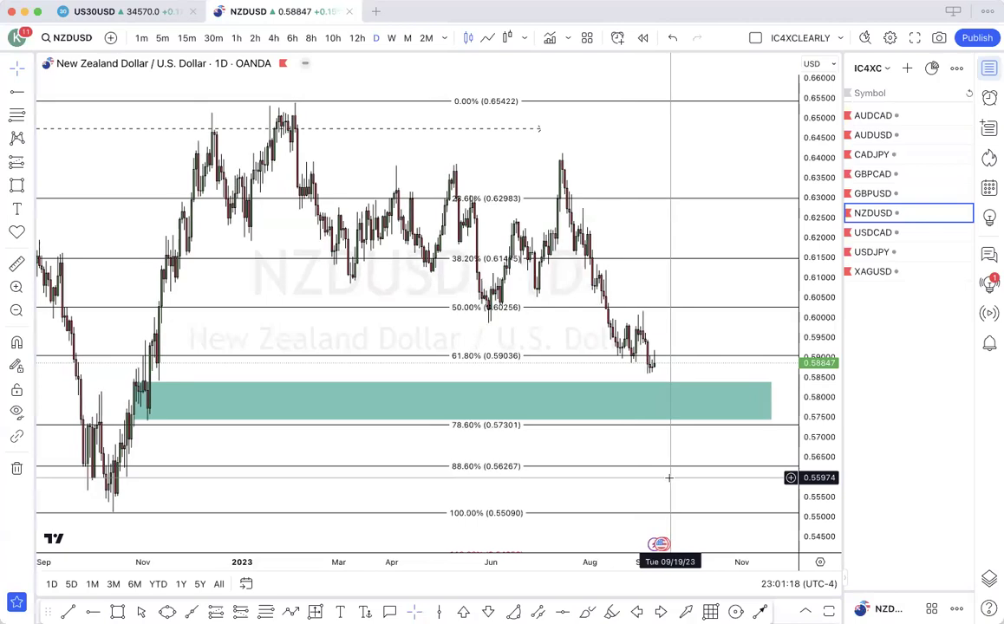
{"action": "left_click", "coordinate": [665, 385]}
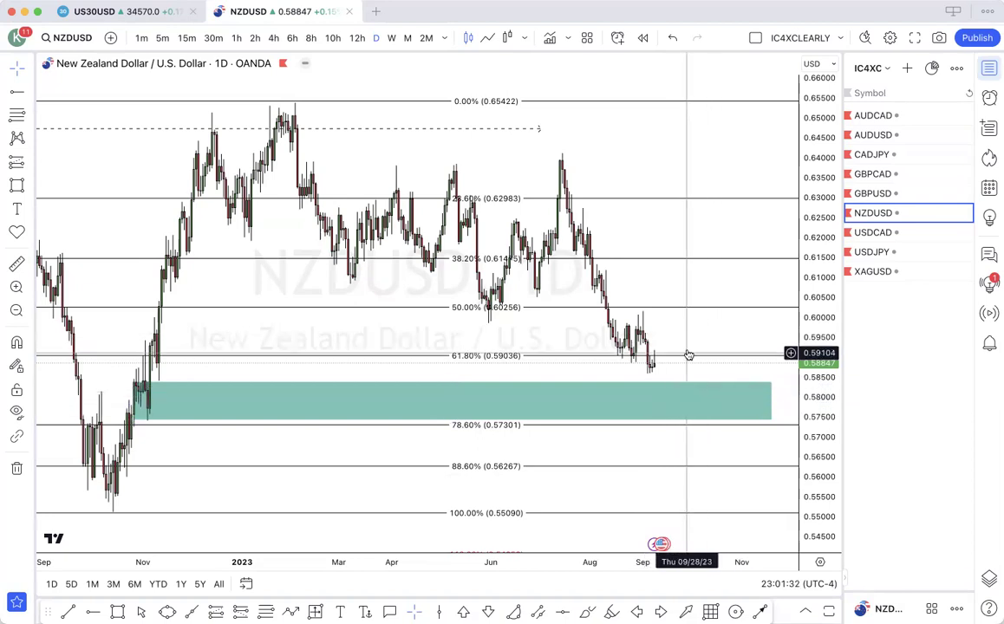
{"action": "scroll", "coordinate": [688, 355], "scroll_direction": "down", "scroll_amount": 5}
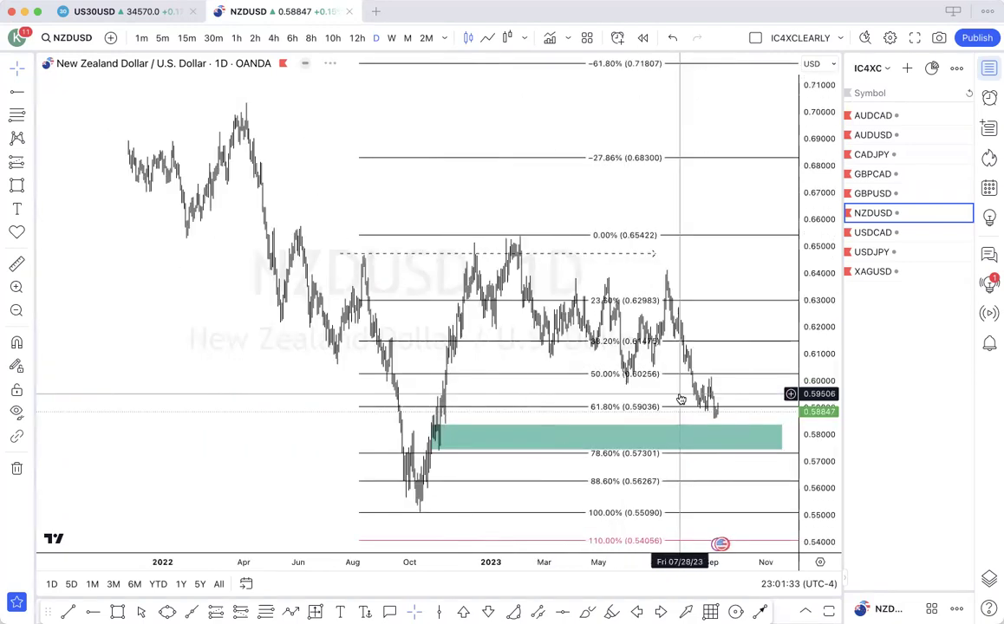
{"action": "scroll", "coordinate": [681, 399], "scroll_direction": "up", "scroll_amount": 3}
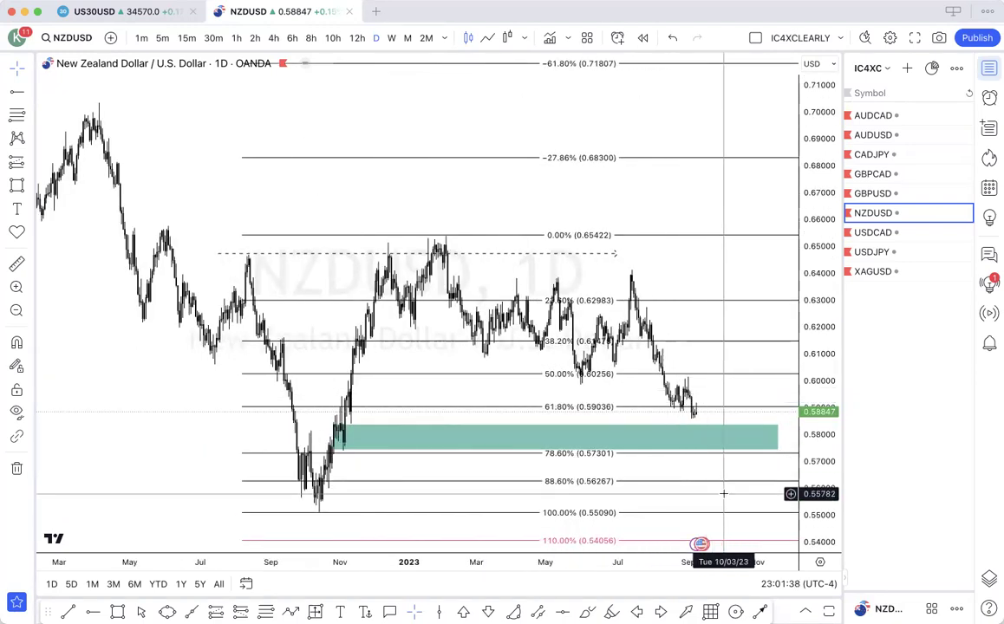
{"action": "scroll", "coordinate": [722, 442], "scroll_direction": "down", "scroll_amount": 2}
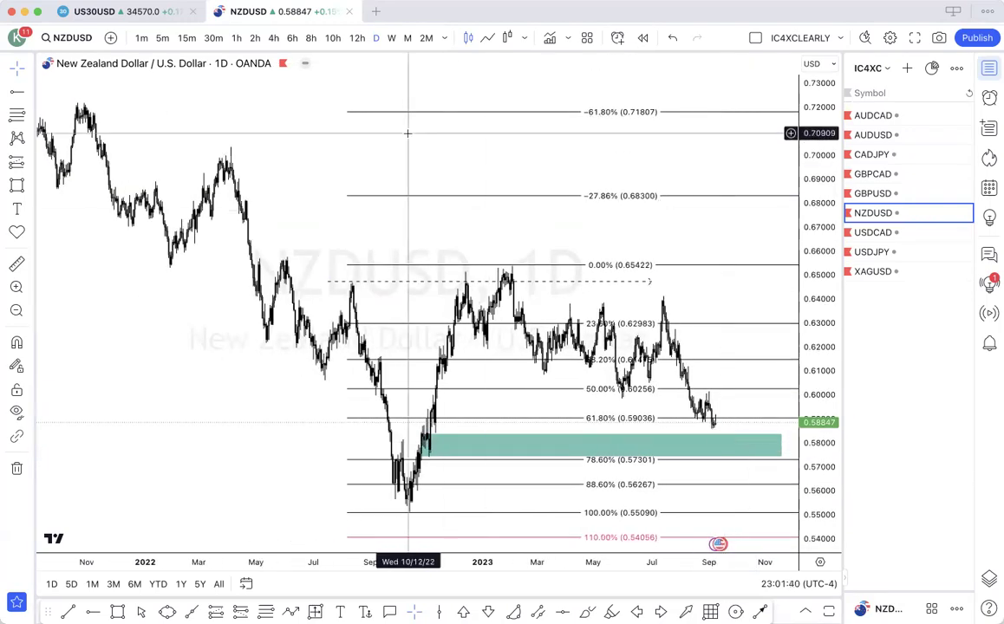
- Switch to the 4-hour timeframe and draw a thin zone rectangle from the 4 September 2023 drop beyond current price, at about 0.592 to 0.593
{"action": "left_click", "coordinate": [273, 37]}
{"action": "scroll", "coordinate": [608, 243], "scroll_direction": "up", "scroll_amount": 3}
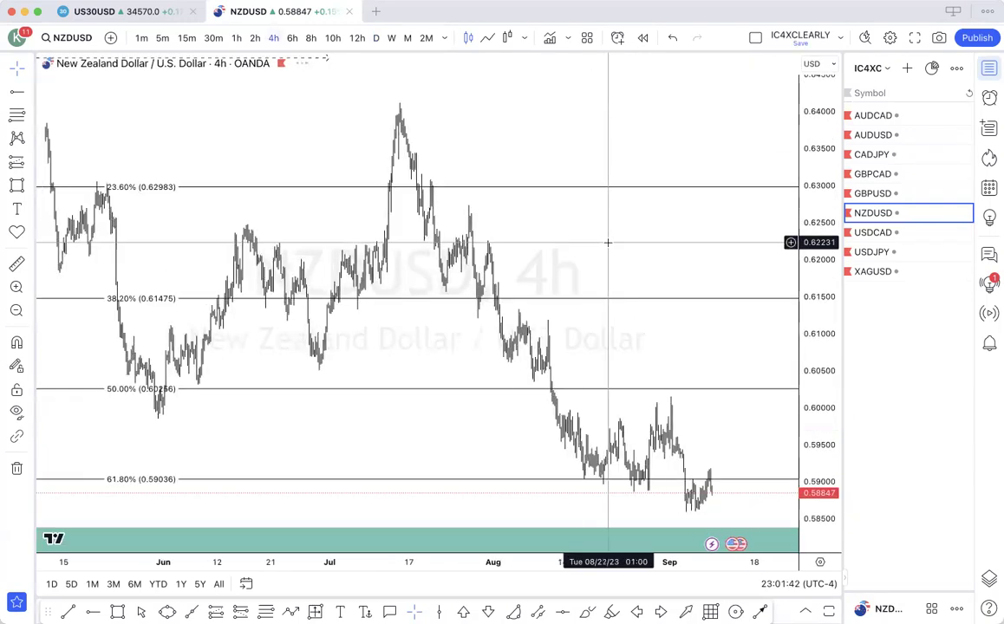
{"action": "scroll", "coordinate": [608, 243], "scroll_direction": "up", "scroll_amount": 5}
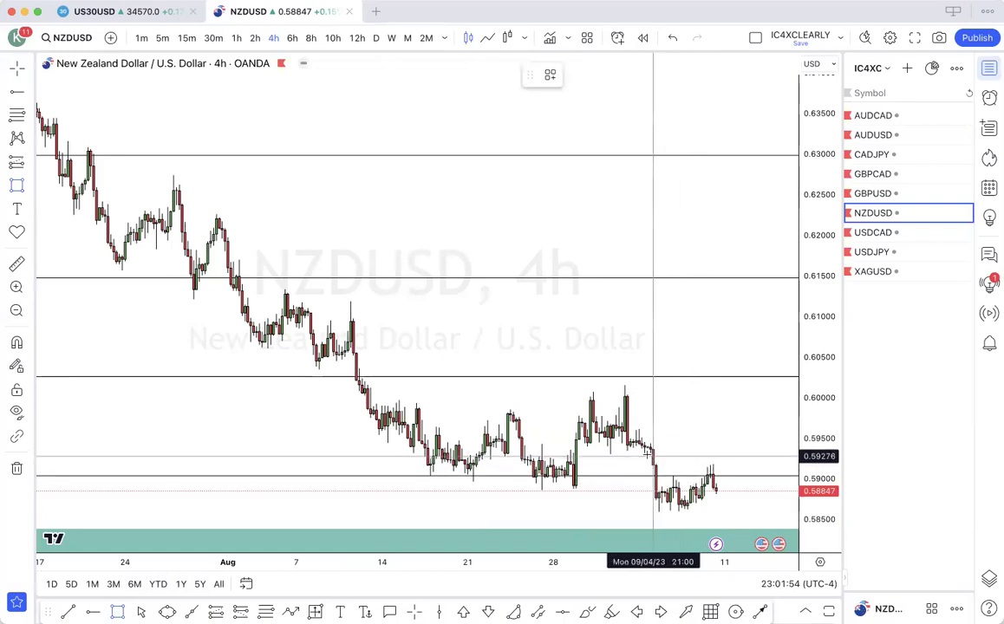
{"action": "left_click_drag", "start_coordinate": [756, 463], "coordinate": [773, 463]}
{"action": "left_click", "coordinate": [757, 469]}
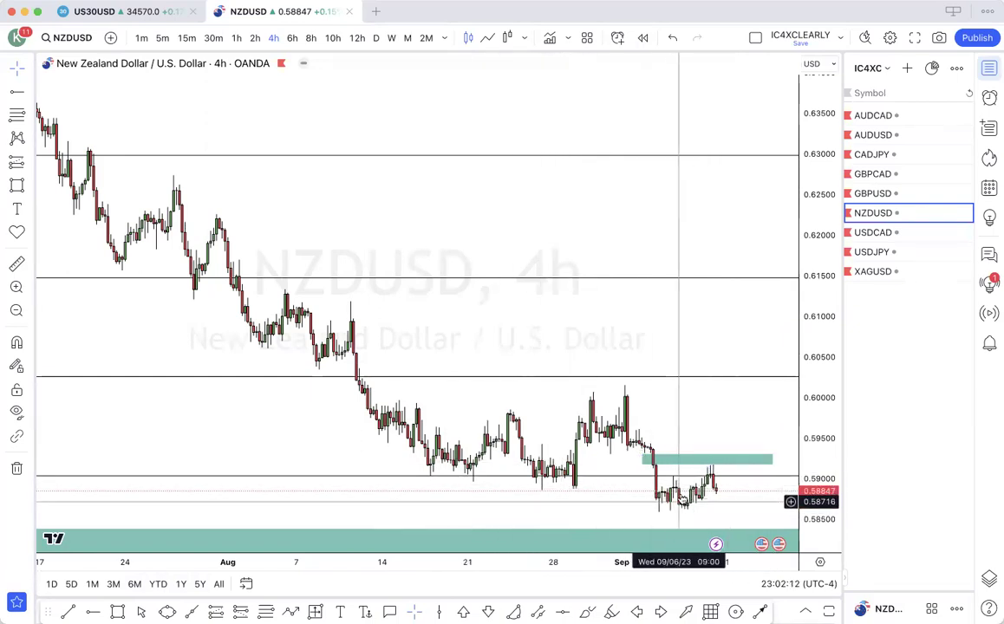
{"action": "left_click", "coordinate": [718, 460]}
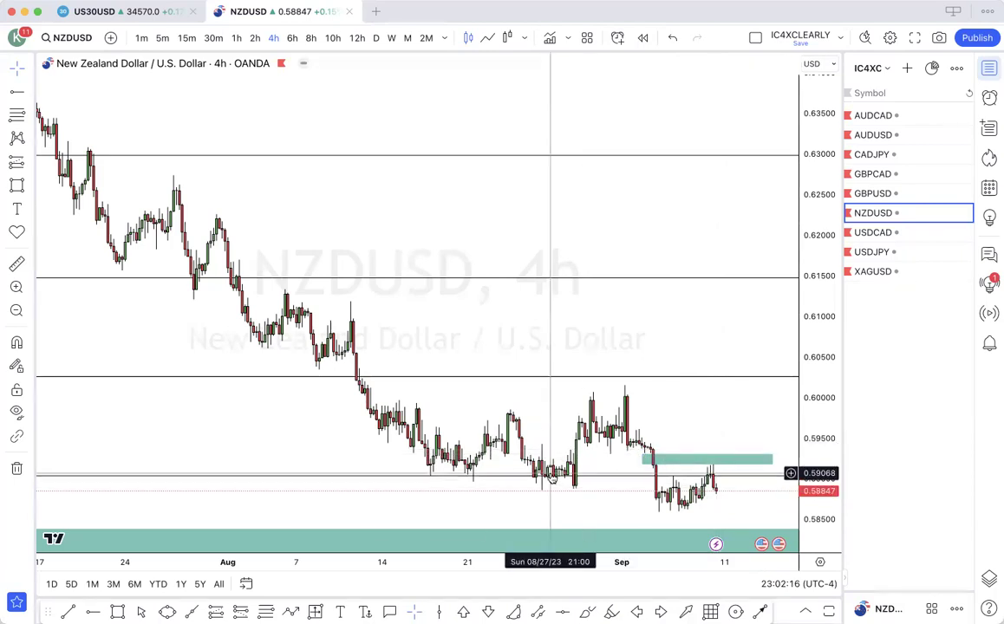
- Draw a descending trend line from the 13 July 2023 high at 0.64144 past the early September high to 0.58596 on 20 September 2023
{"action": "scroll", "coordinate": [550, 473], "scroll_direction": "down", "scroll_amount": 3}
{"action": "scroll", "coordinate": [559, 475], "scroll_direction": "down", "scroll_amount": 3}
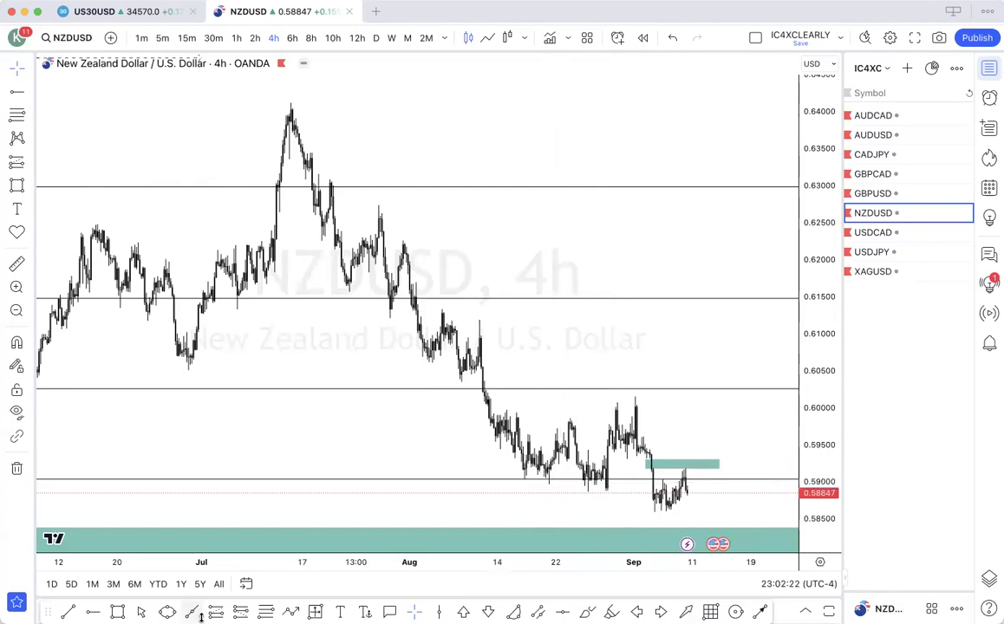
{"action": "left_click", "coordinate": [291, 102]}
{"action": "scroll", "coordinate": [721, 469], "scroll_direction": "down", "scroll_amount": 2}
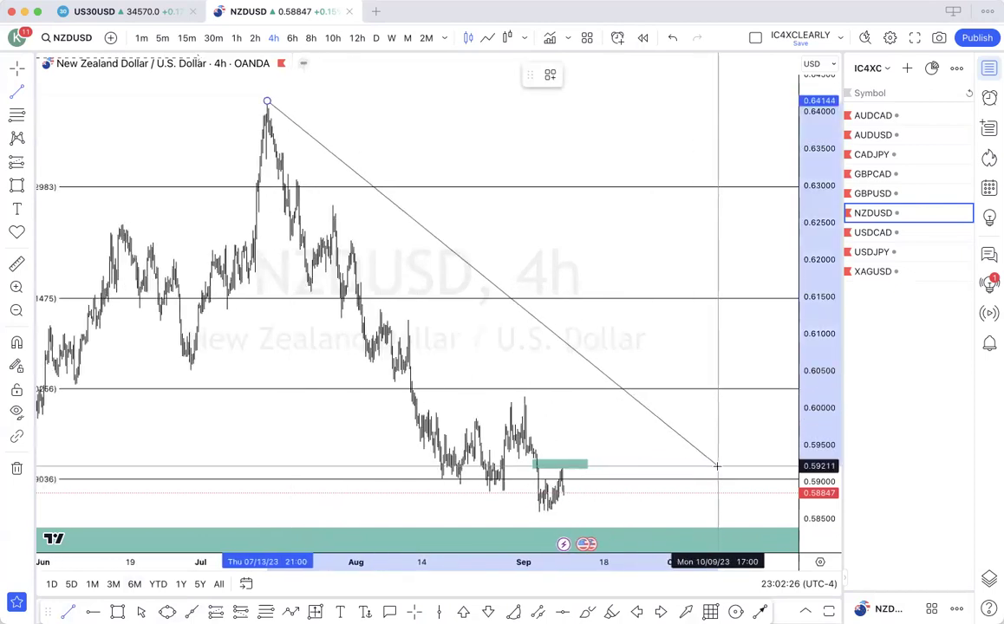
{"action": "left_click", "coordinate": [621, 513]}
{"action": "scroll", "coordinate": [631, 512], "scroll_direction": "up", "scroll_amount": 5}
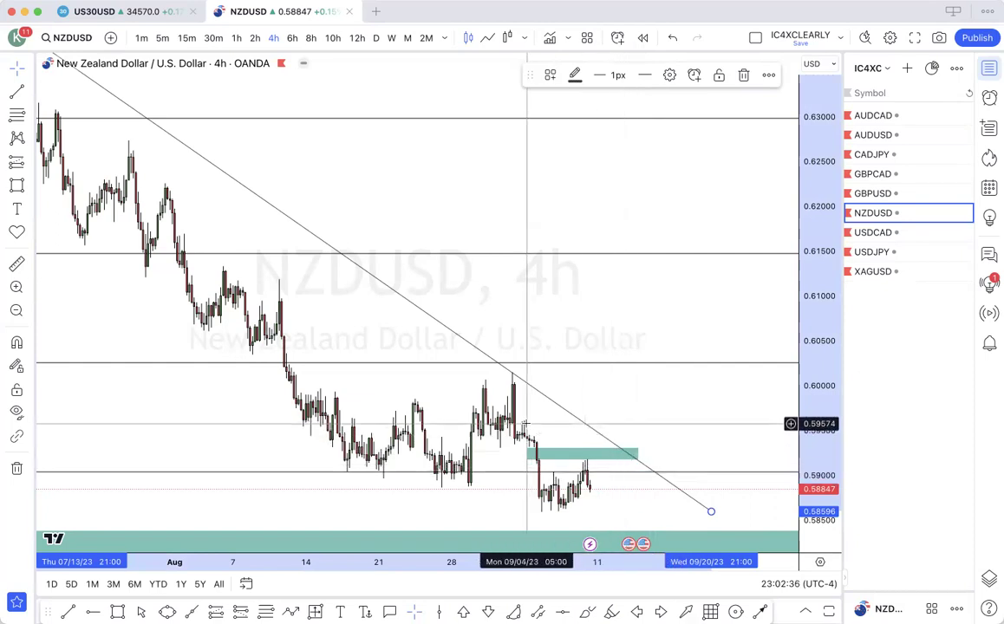
{"action": "scroll", "coordinate": [702, 197], "scroll_direction": "down", "scroll_amount": 1}
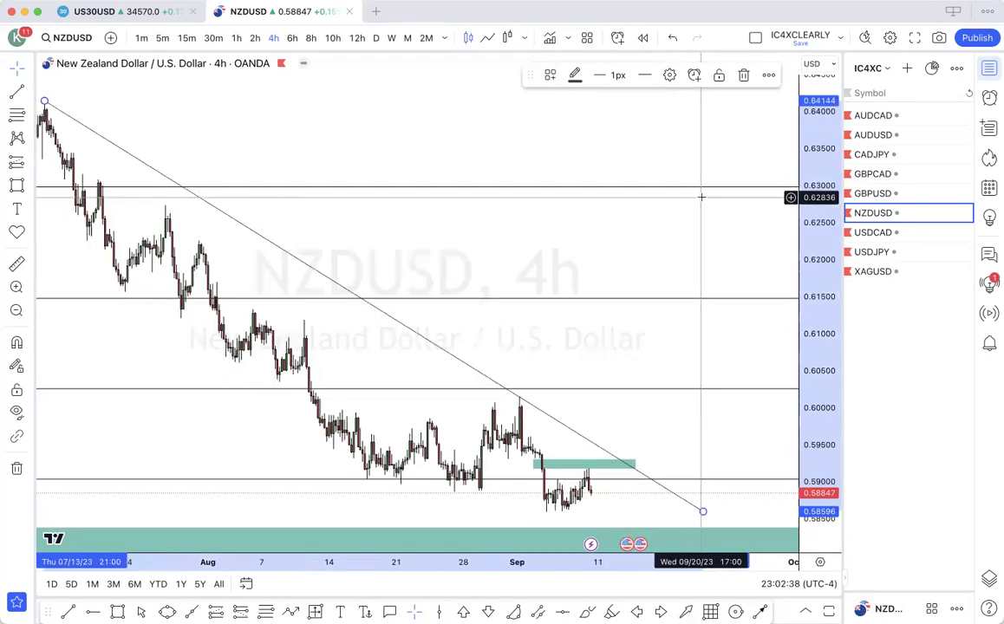
- Switch to the weekly timeframe and draw a zone rectangle above the 2009 low, from about 0.54869 down to 0.52548
{"action": "scroll", "coordinate": [702, 197], "scroll_direction": "down", "scroll_amount": 6}
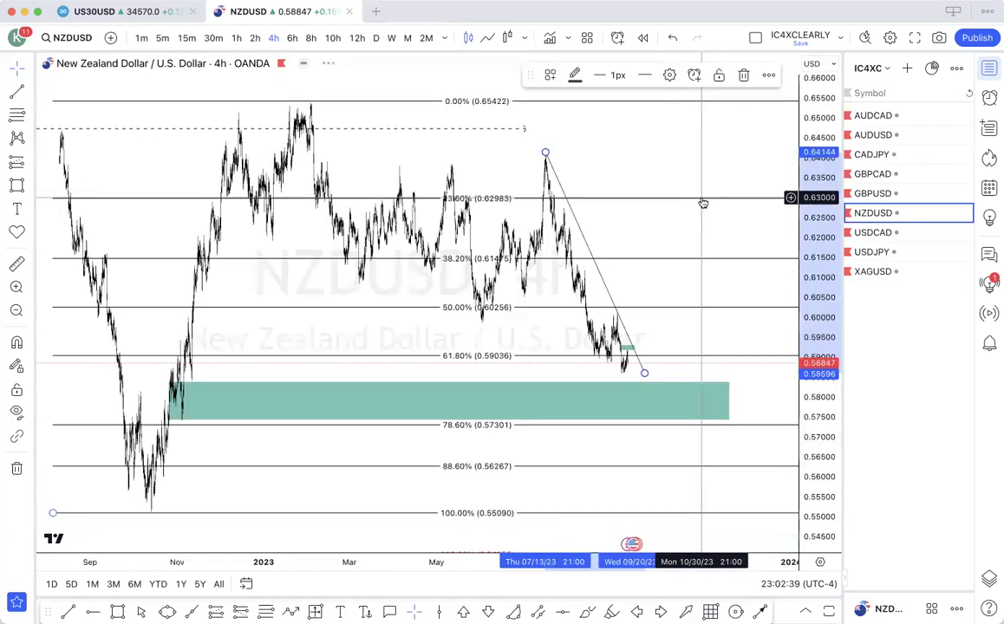
{"action": "scroll", "coordinate": [702, 203], "scroll_direction": "down", "scroll_amount": 2}
{"action": "left_click", "coordinate": [393, 38]}
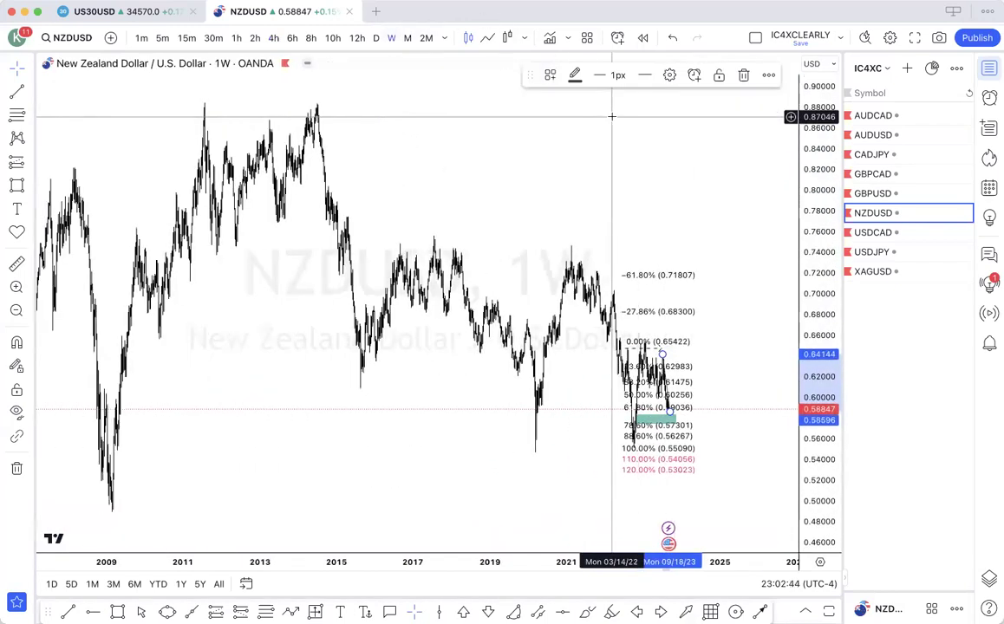
{"action": "scroll", "coordinate": [612, 116], "scroll_direction": "up", "scroll_amount": 2}
{"action": "scroll", "coordinate": [612, 116], "scroll_direction": "down", "scroll_amount": 3}
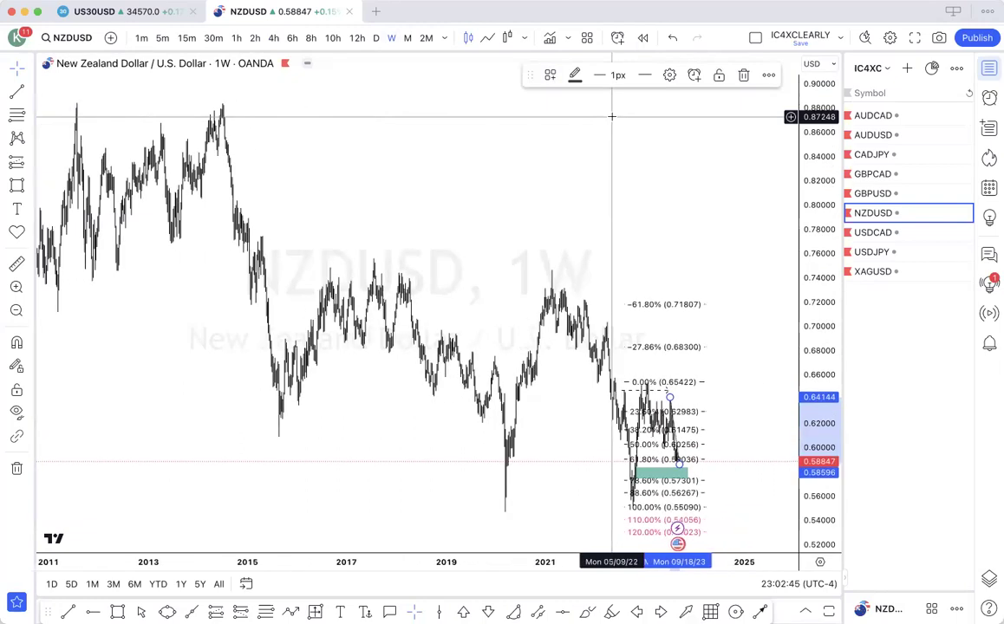
{"action": "scroll", "coordinate": [614, 114], "scroll_direction": "down", "scroll_amount": 2}
{"action": "scroll", "coordinate": [503, 132], "scroll_direction": "down", "scroll_amount": 3}
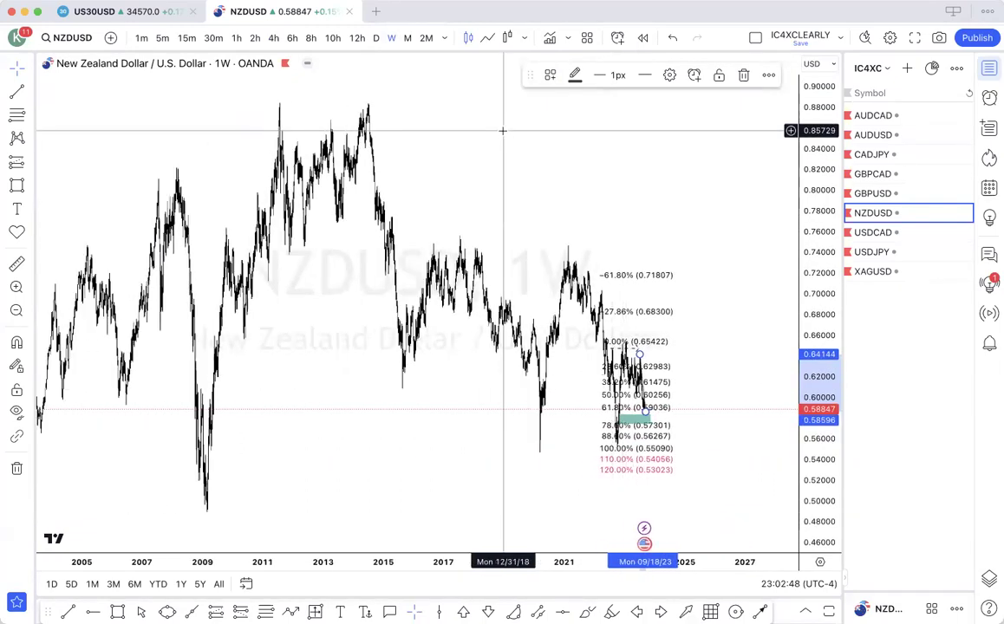
{"action": "scroll", "coordinate": [510, 161], "scroll_direction": "up", "scroll_amount": 2}
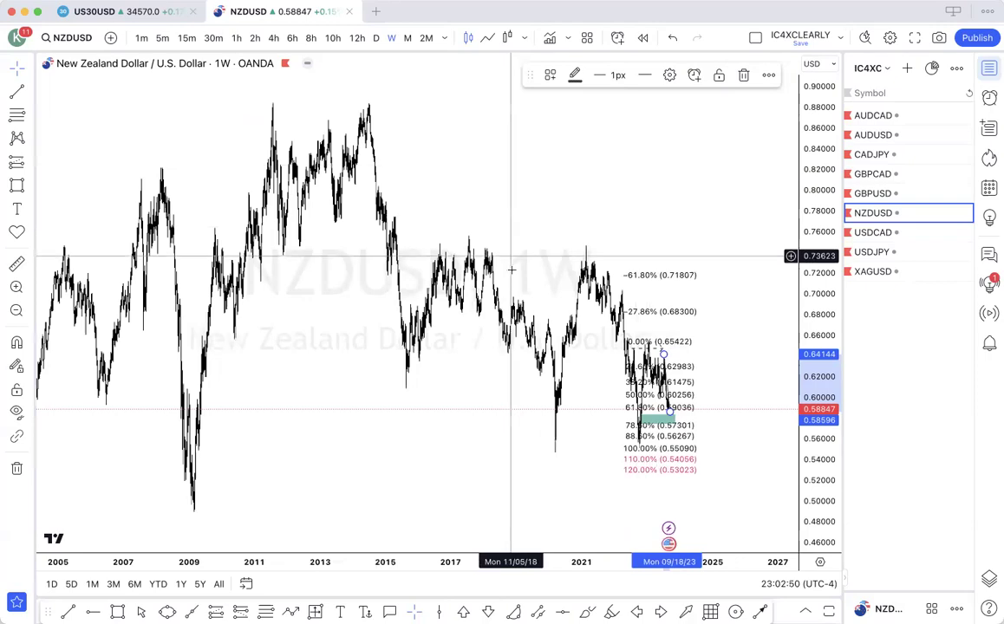
{"action": "scroll", "coordinate": [517, 384], "scroll_direction": "up", "scroll_amount": 5}
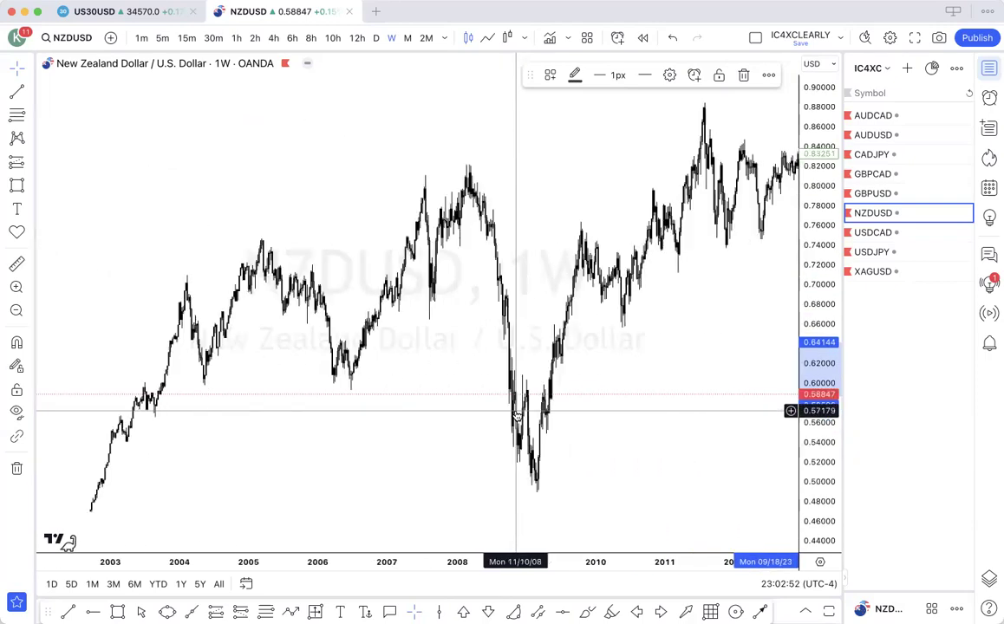
{"action": "scroll", "coordinate": [516, 416], "scroll_direction": "up", "scroll_amount": 1}
{"action": "mouse_move", "coordinate": [446, 521]}
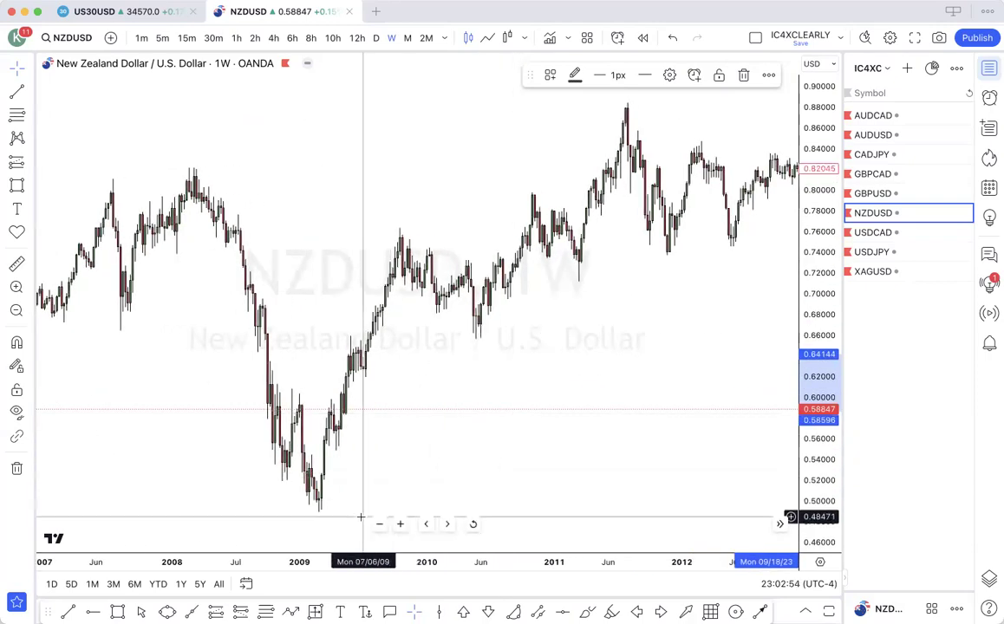
{"action": "left_click", "coordinate": [119, 612]}
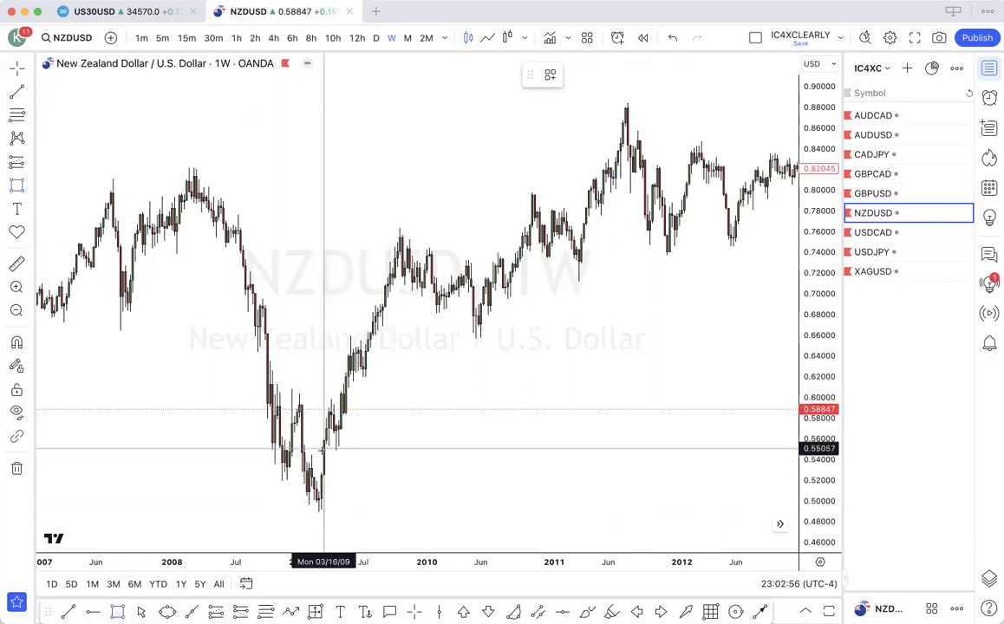
{"action": "left_click_drag", "start_coordinate": [313, 450], "coordinate": [420, 476]}
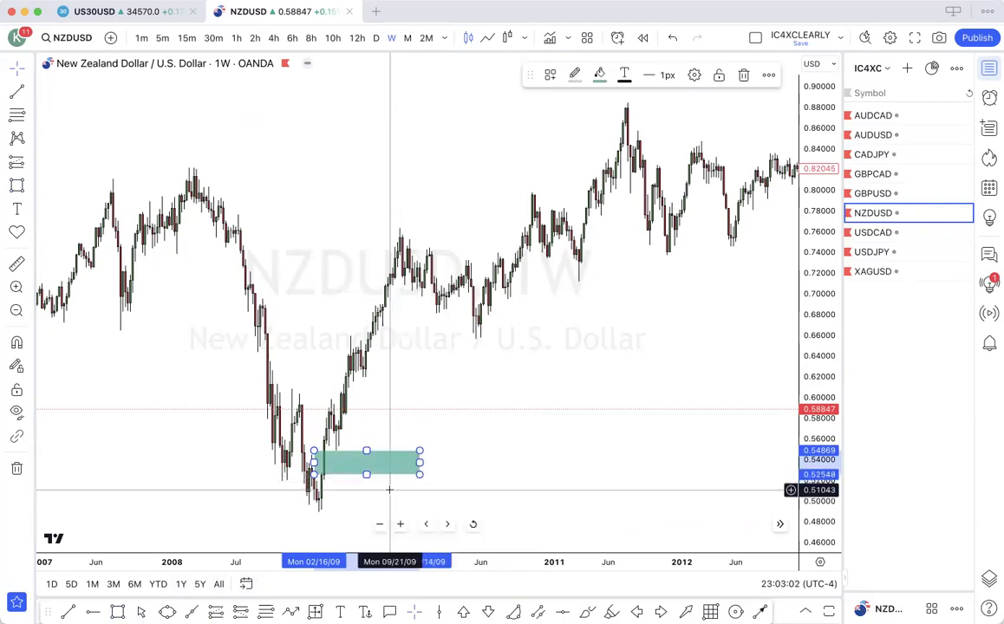
- Extend the right edge of the 2009 zone rectangle to September 2021
{"action": "scroll", "coordinate": [520, 457], "scroll_direction": "down", "scroll_amount": 4}
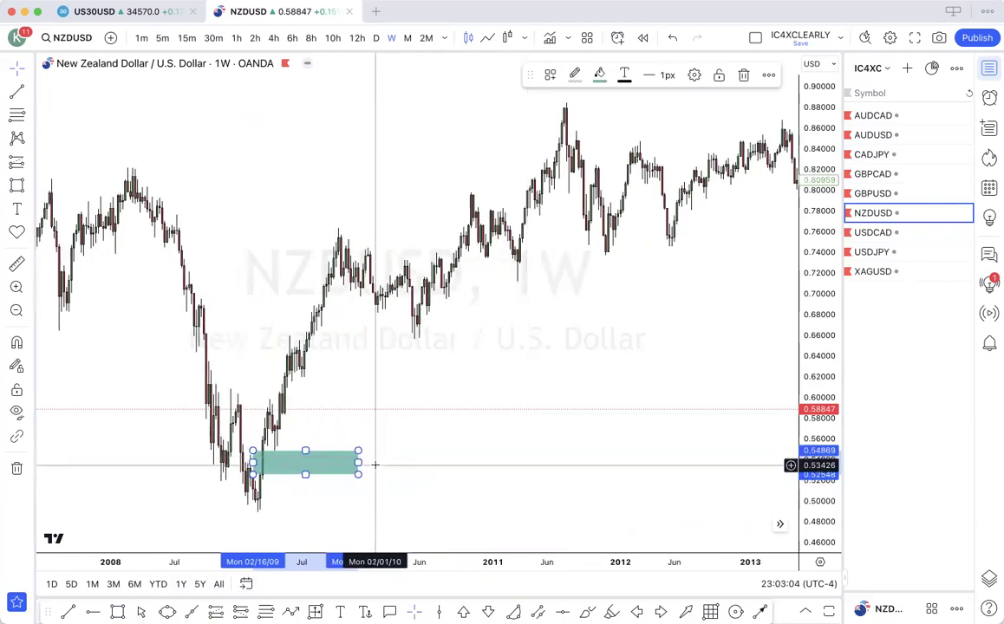
{"action": "scroll", "coordinate": [375, 464], "scroll_direction": "down", "scroll_amount": 5}
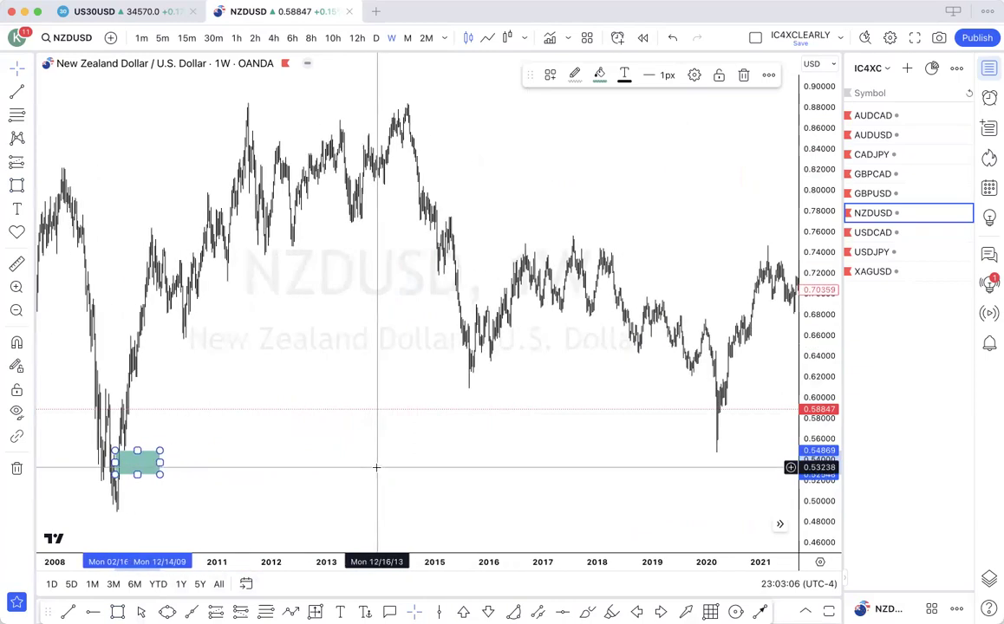
{"action": "left_click_drag", "start_coordinate": [160, 462], "coordinate": [964, 501]}
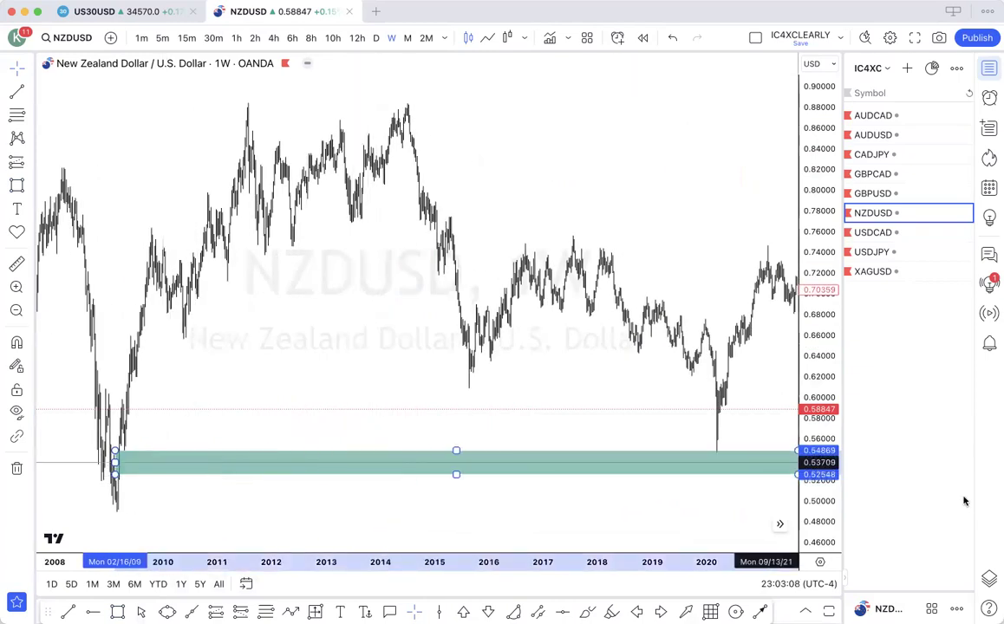
- Extend the right edge of the 2009 zone rectangle to 3 March 2025, beyond current price
{"action": "scroll", "coordinate": [587, 439], "scroll_direction": "right", "scroll_amount": 5}
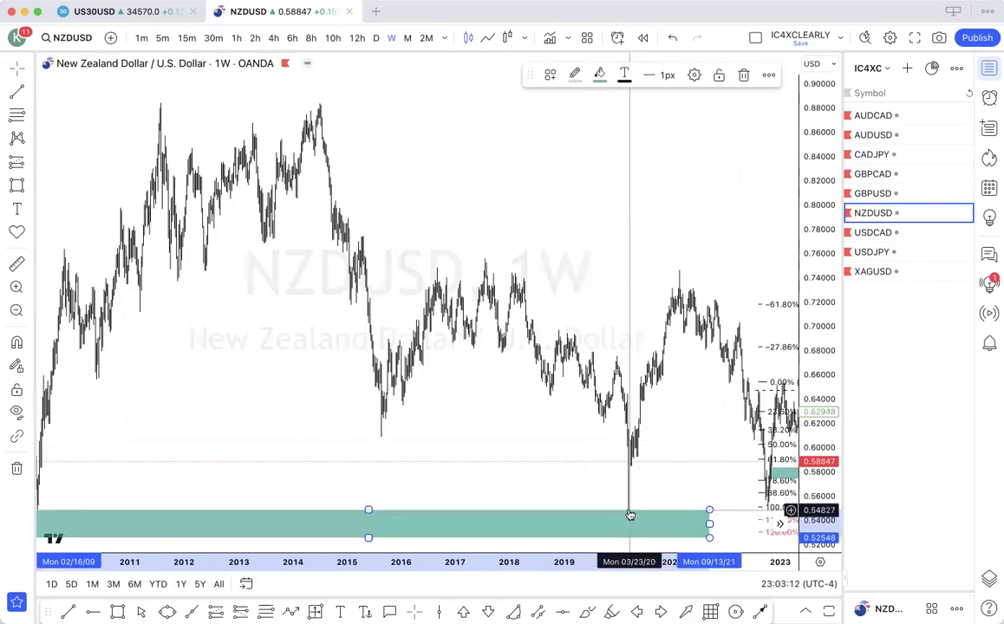
{"action": "scroll", "coordinate": [630, 514], "scroll_direction": "down", "scroll_amount": 5}
{"action": "left_click_drag", "start_coordinate": [612, 464], "coordinate": [766, 461]}
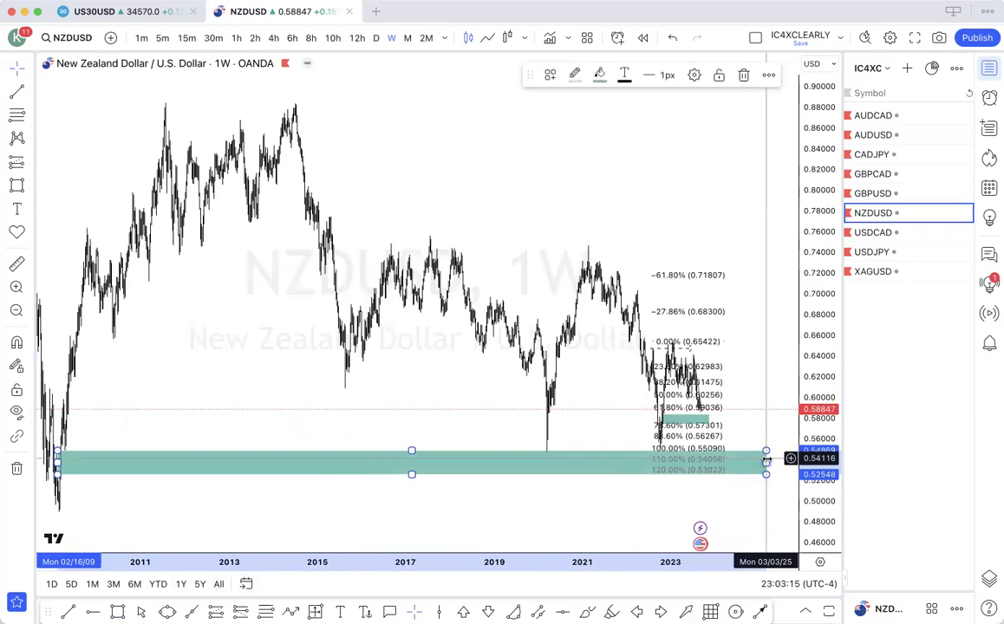
- Draw a descending trend line from the 14 July 2014 high at 0.88557 along the 2021 high to 0.53158 on 19 May 2031
{"action": "scroll", "coordinate": [646, 468], "scroll_direction": "down", "scroll_amount": 5}
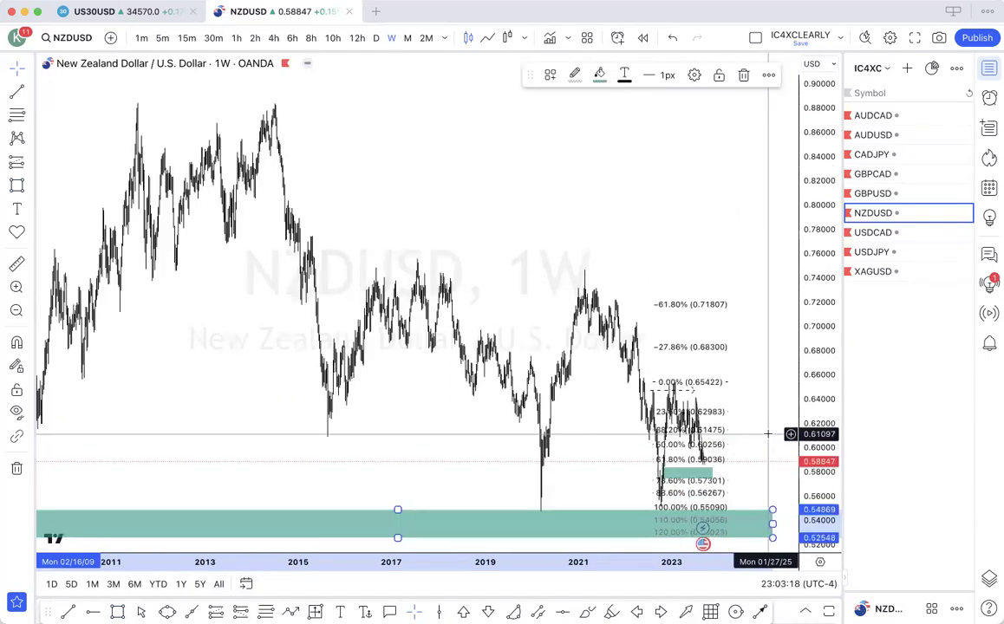
{"action": "scroll", "coordinate": [645, 468], "scroll_direction": "down", "scroll_amount": 2}
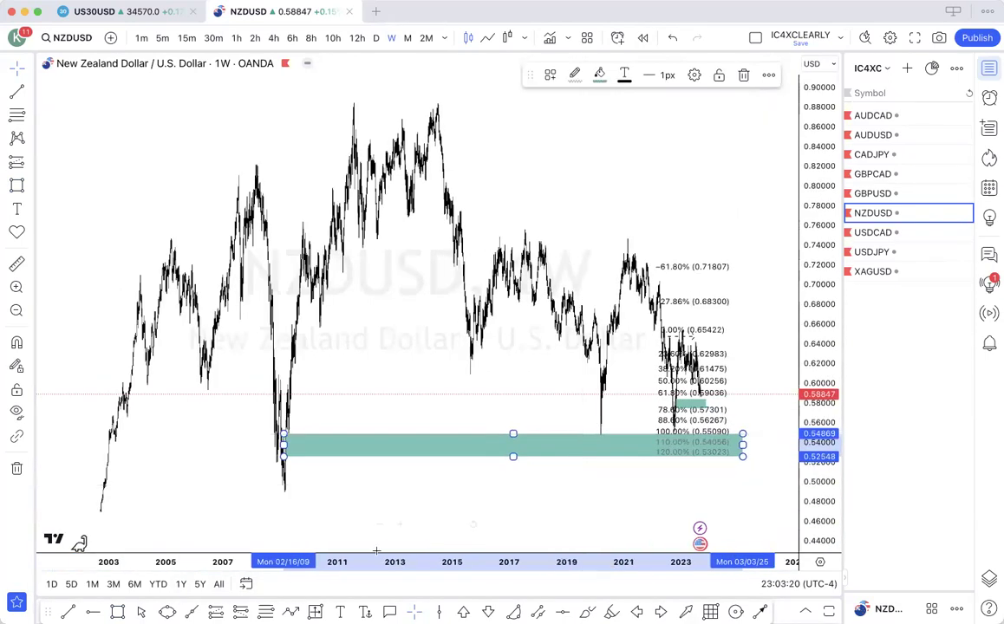
{"action": "left_click", "coordinate": [68, 612]}
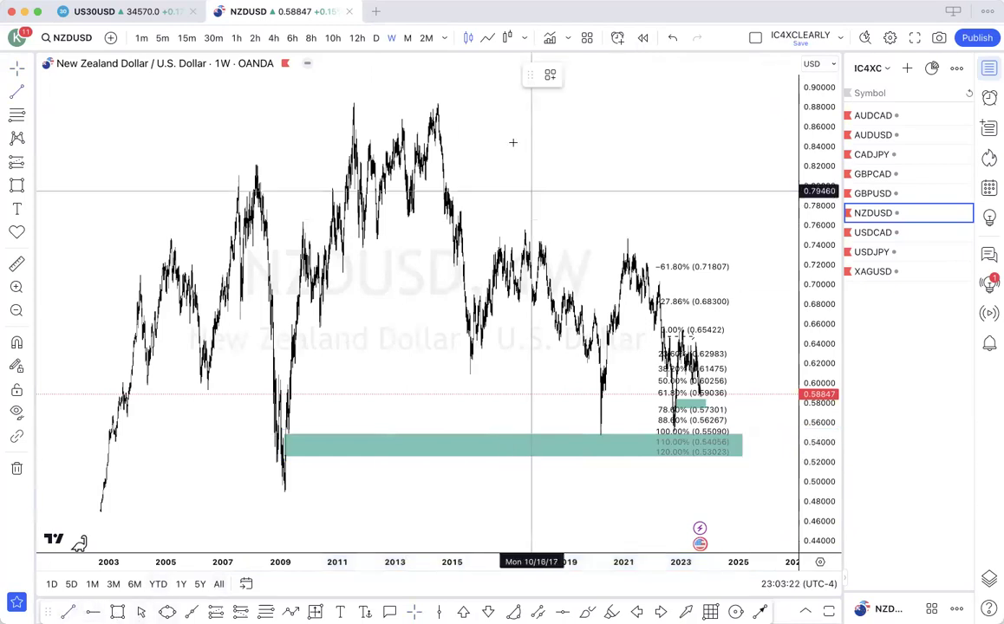
{"action": "left_click", "coordinate": [437, 102]}
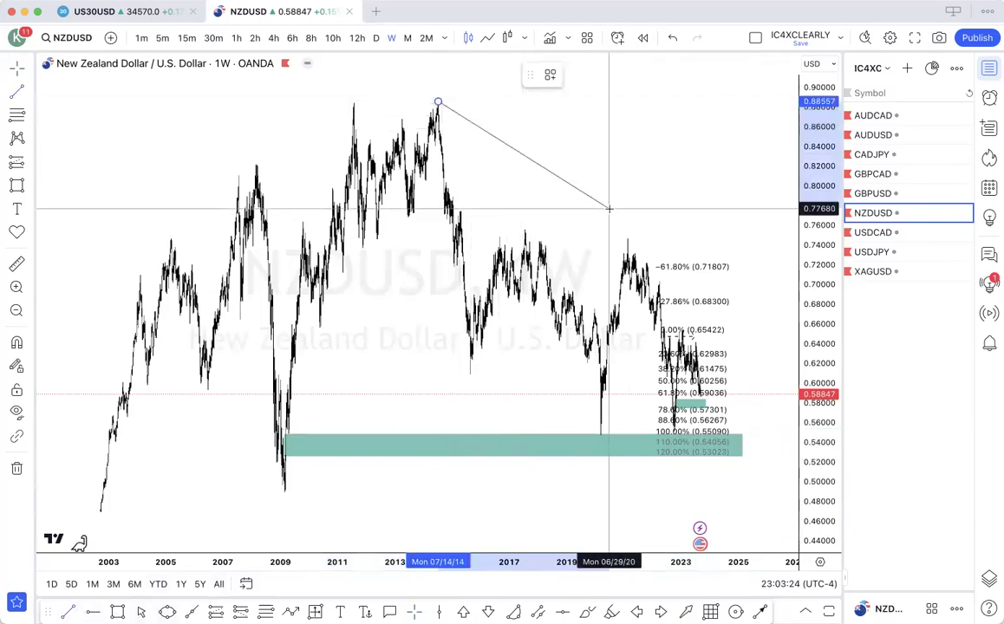
{"action": "scroll", "coordinate": [609, 208], "scroll_direction": "down", "scroll_amount": 3}
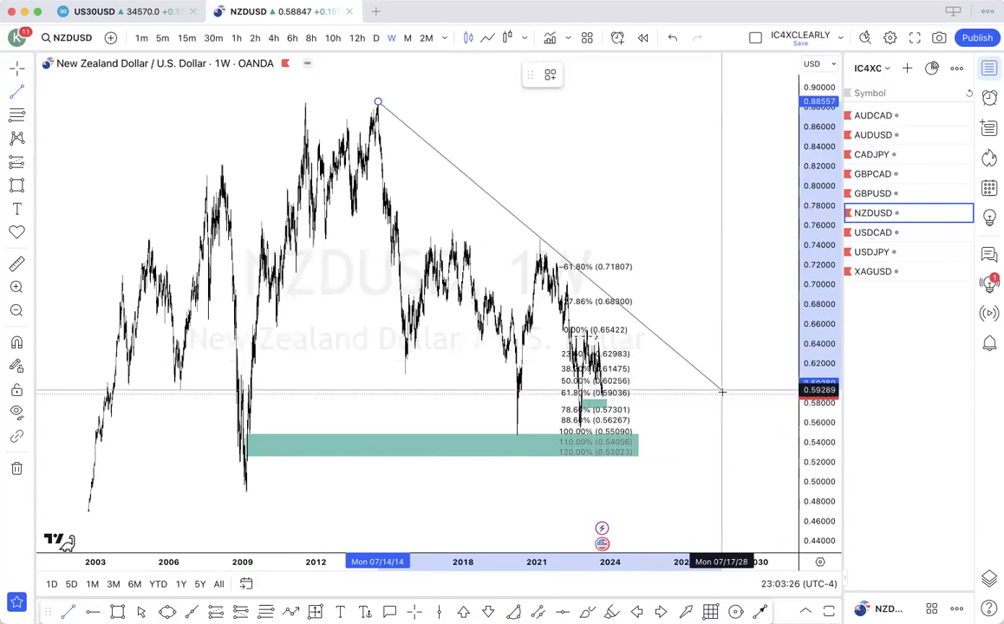
{"action": "left_click", "coordinate": [722, 395]}
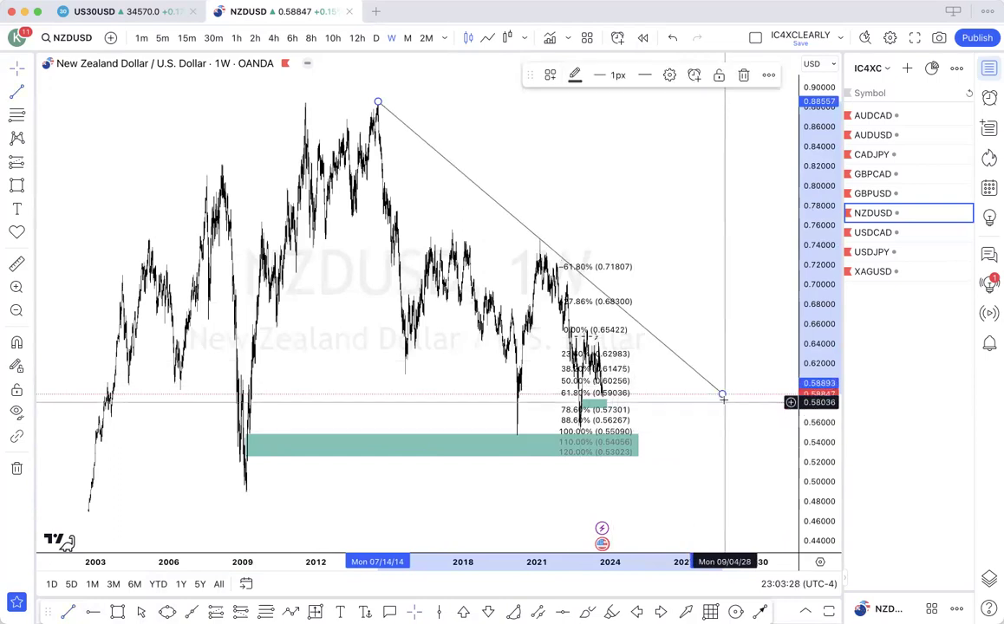
{"action": "left_click_drag", "start_coordinate": [722, 395], "coordinate": [794, 450]}
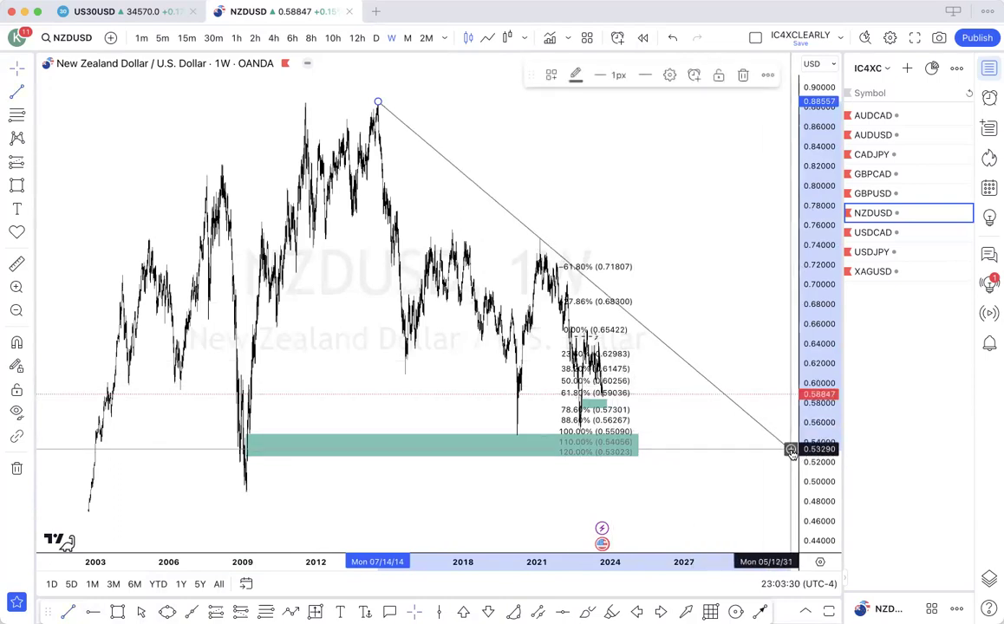
- Switch to the USDCAD weekly chart and draw a zone rectangle from 13 March 2023 to 25 March 2024, between 1.37491 and 1.38055
{"action": "scroll", "coordinate": [668, 399], "scroll_direction": "up", "scroll_amount": 5}
{"action": "scroll", "coordinate": [668, 396], "scroll_direction": "up", "scroll_amount": 8}
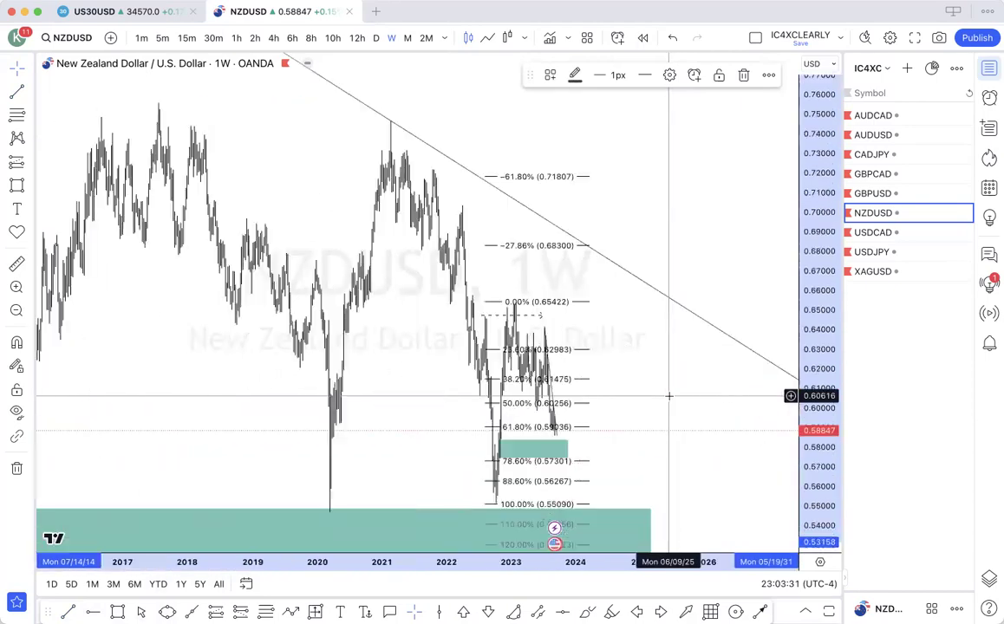
{"action": "scroll", "coordinate": [714, 452], "scroll_direction": "up", "scroll_amount": 3}
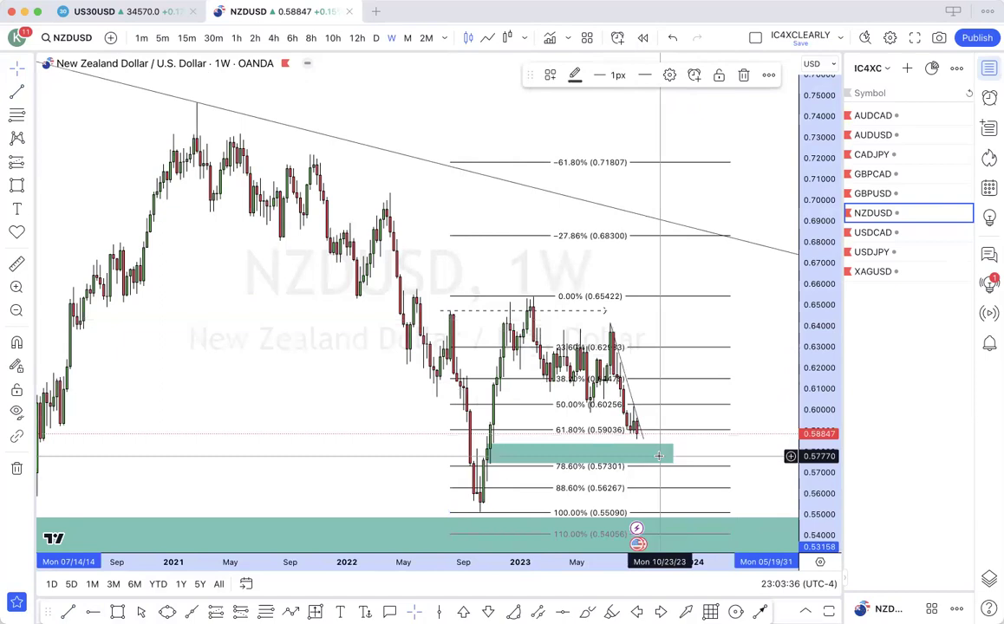
{"action": "scroll", "coordinate": [665, 452], "scroll_direction": "up", "scroll_amount": 3}
{"action": "scroll", "coordinate": [665, 453], "scroll_direction": "up", "scroll_amount": 2}
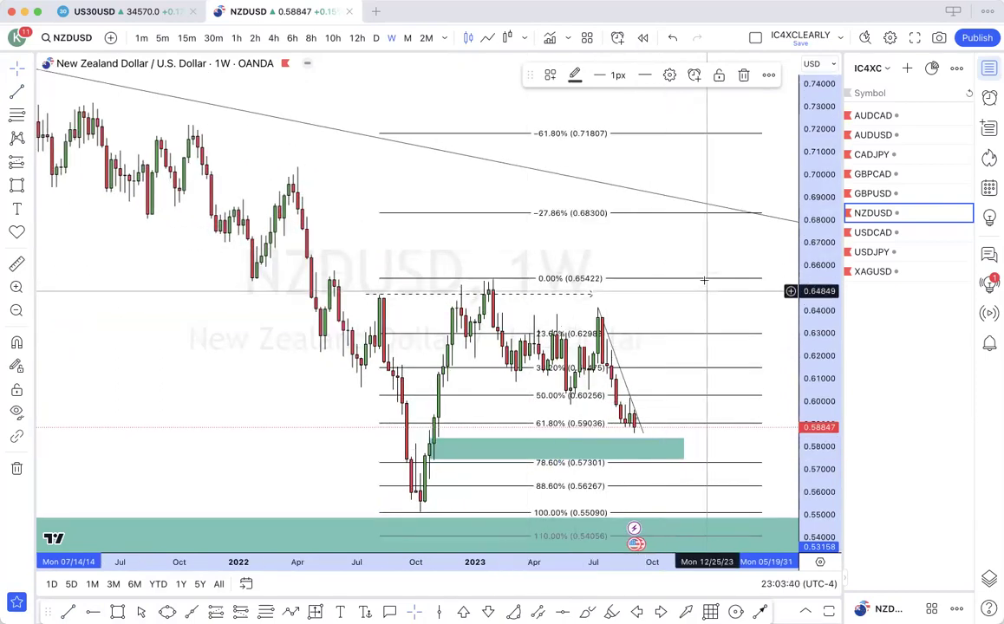
{"action": "left_click", "coordinate": [874, 233]}
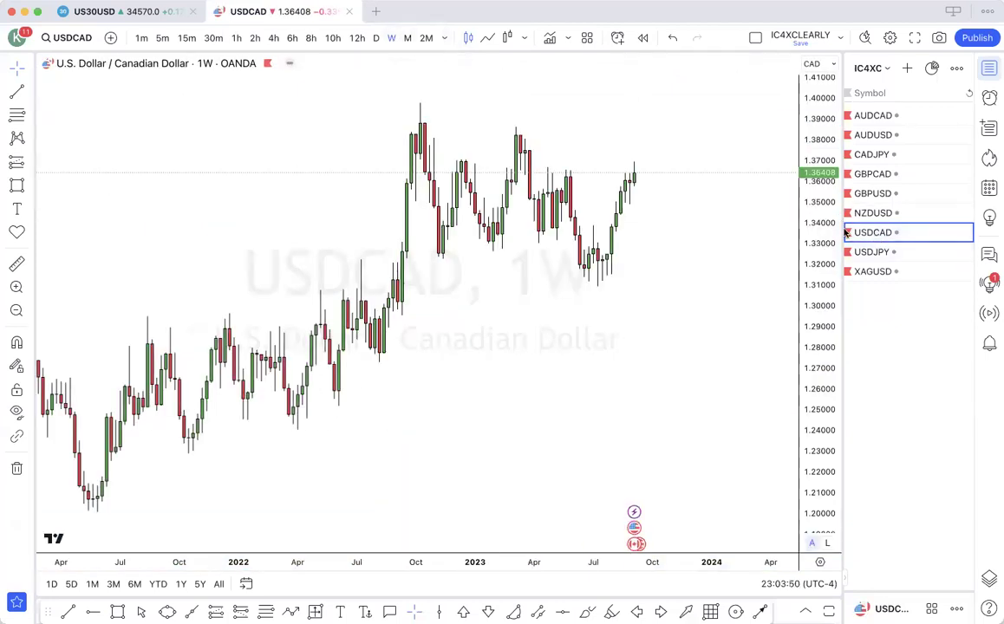
{"action": "left_click", "coordinate": [876, 213]}
{"action": "left_click", "coordinate": [873, 232]}
{"action": "left_click_drag", "start_coordinate": [520, 150], "coordinate": [765, 139]}
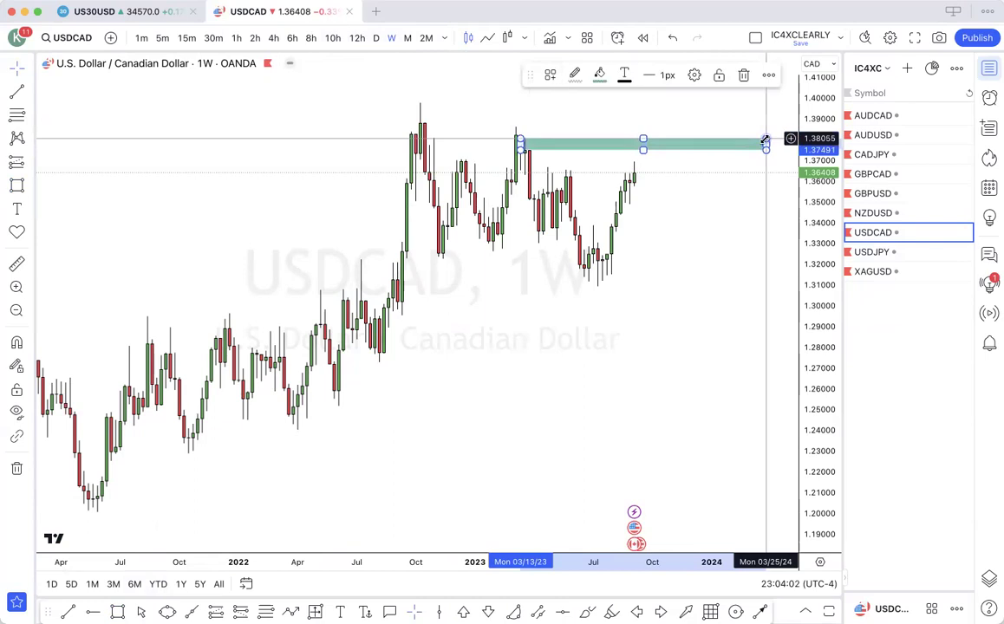
- Apply the SELL ZONE template to the new rectangle at the March 2023 high and deselect it
{"action": "right_click", "coordinate": [765, 139]}
{"action": "mouse_move", "coordinate": [822, 156]}
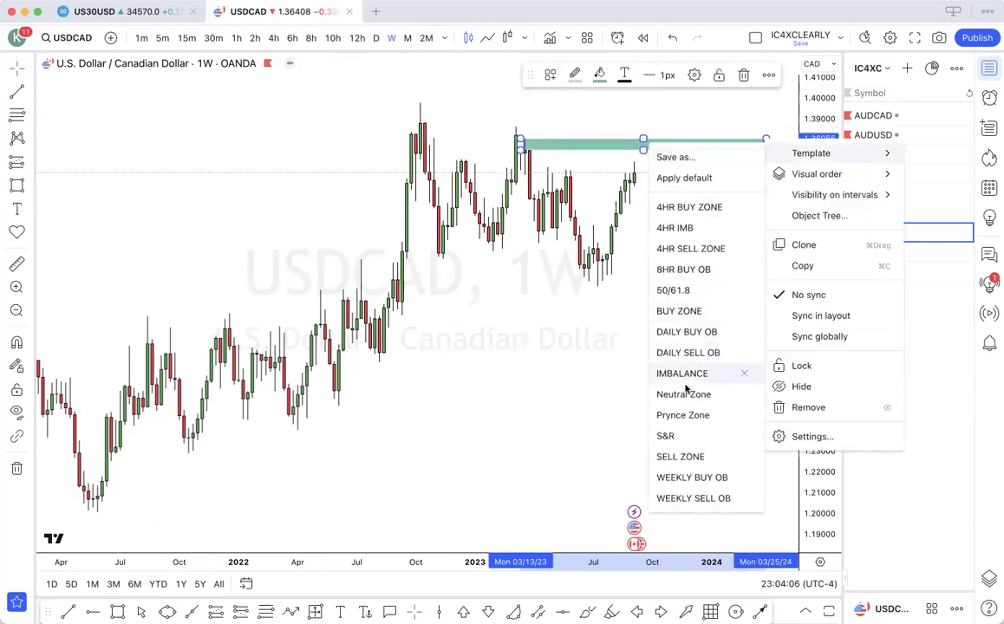
{"action": "left_click", "coordinate": [684, 457]}
{"action": "left_click", "coordinate": [611, 290]}
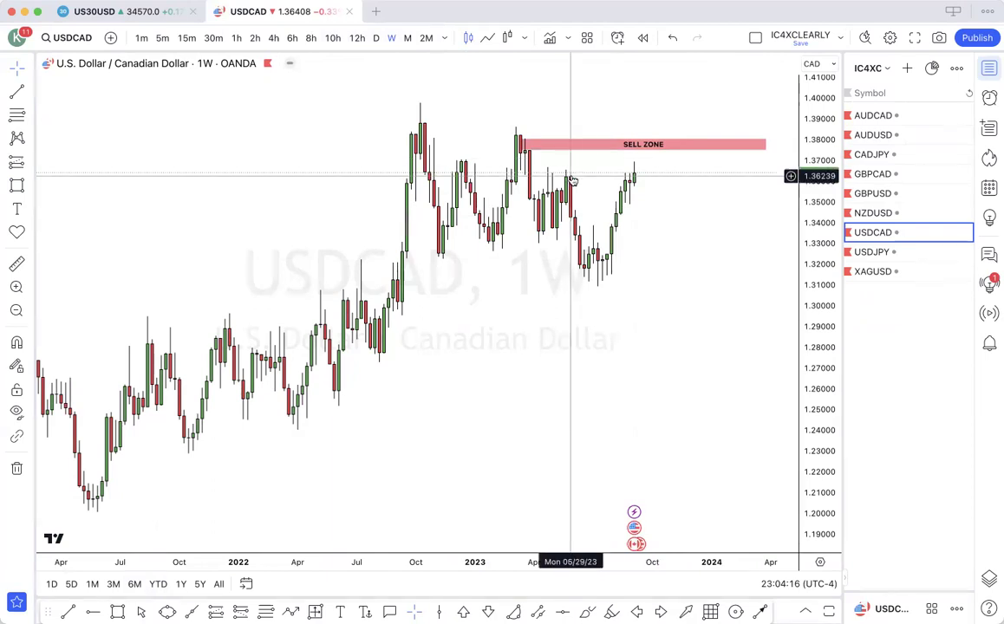
- Draw a thin zone rectangle from 8 May 2023 to January 2024 with its base at 1.36208, and raise its upper edge on the monthly chart
{"action": "key", "text": "alt+shift+r"}
{"action": "left_click_drag", "start_coordinate": [555, 177], "coordinate": [729, 171]}
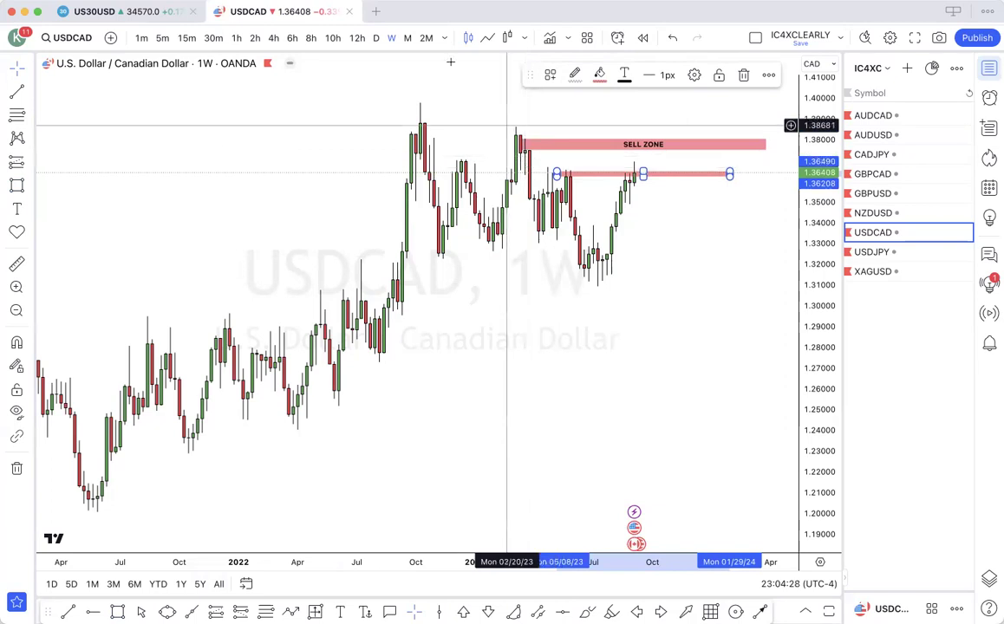
{"action": "left_click", "coordinate": [408, 37]}
{"action": "scroll", "coordinate": [641, 189], "scroll_direction": "up", "scroll_amount": 5}
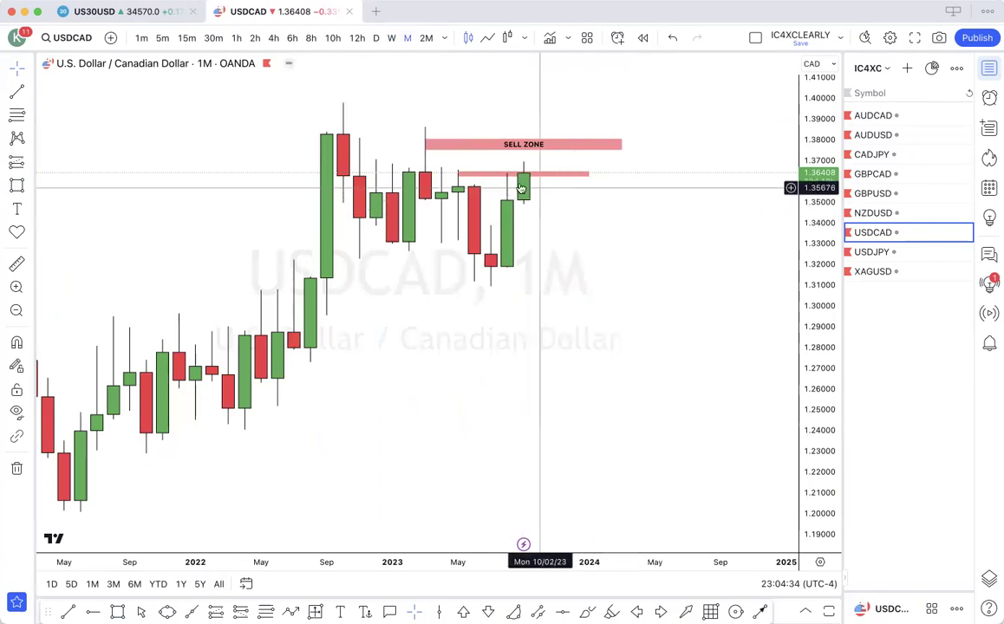
{"action": "left_click", "coordinate": [459, 173]}
{"action": "left_click_drag", "start_coordinate": [459, 173], "coordinate": [444, 166]}
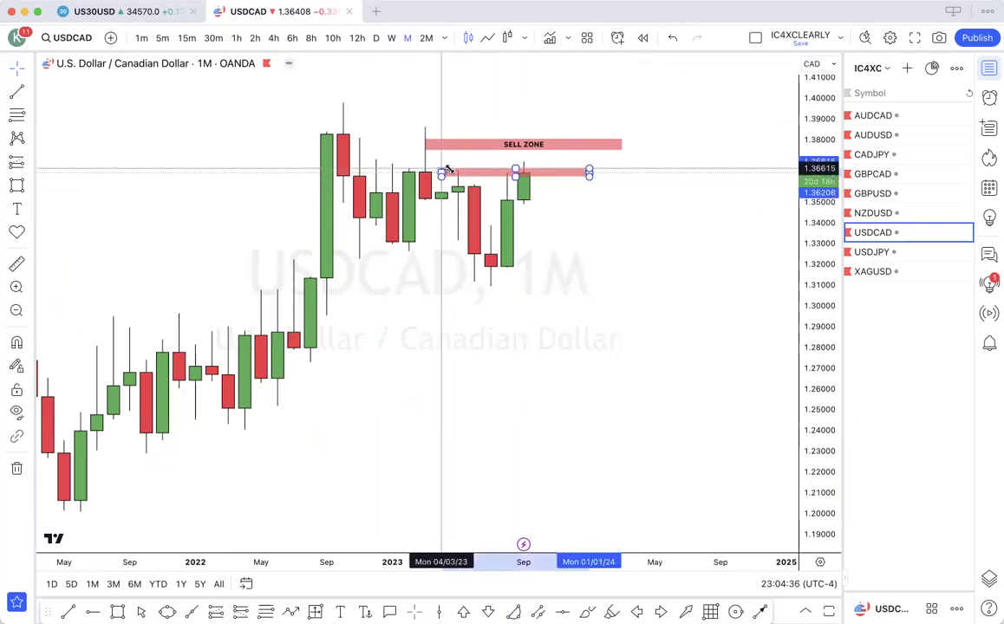
{"action": "left_click", "coordinate": [631, 177]}
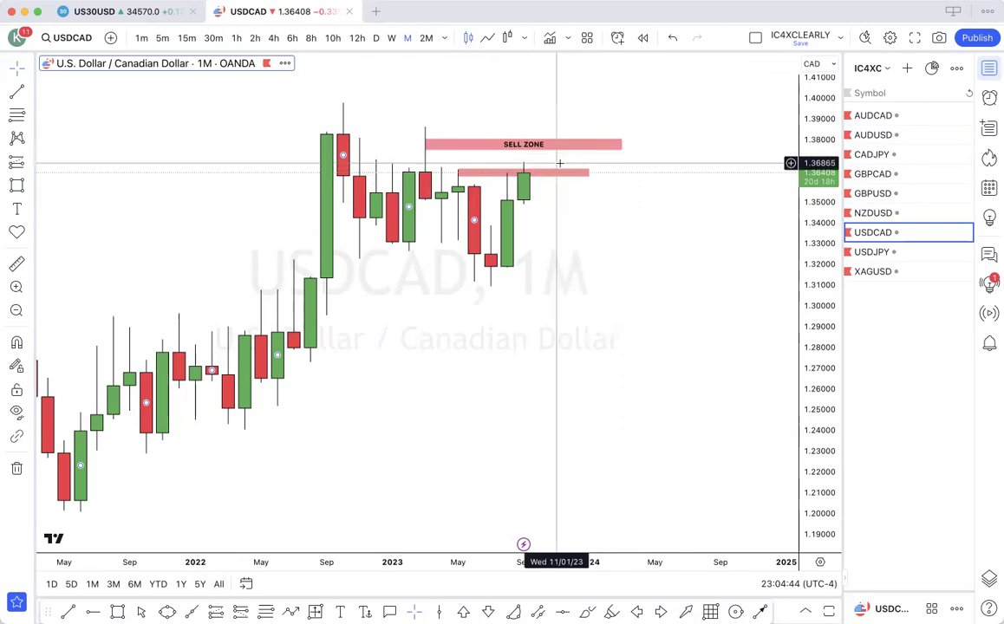
- Draw a zone rectangle under the 2015 to 2021 monthly lows, from January 2015 to March 2026, between 1.20684 and 1.19342
{"action": "scroll", "coordinate": [559, 163], "scroll_direction": "down", "scroll_amount": 10}
{"action": "scroll", "coordinate": [559, 163], "scroll_direction": "down", "scroll_amount": 10}
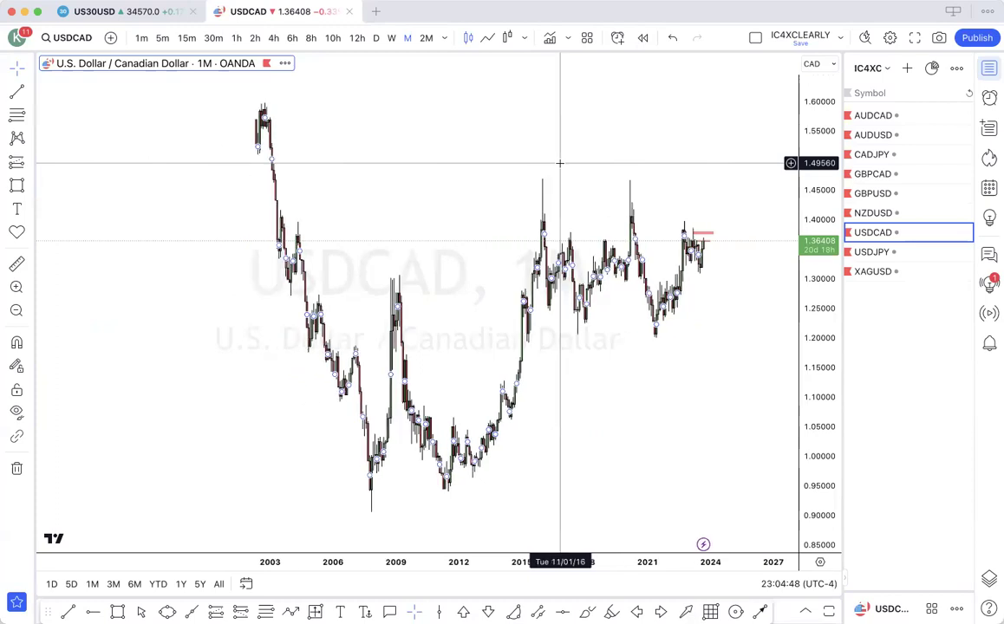
{"action": "scroll", "coordinate": [563, 160], "scroll_direction": "up", "scroll_amount": 2}
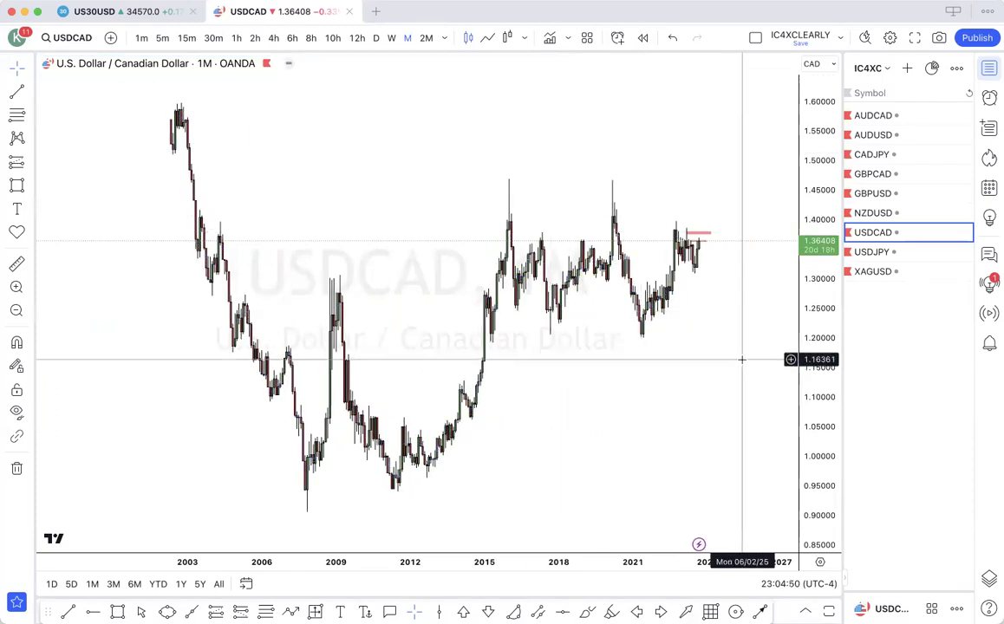
{"action": "scroll", "coordinate": [741, 359], "scroll_direction": "up", "scroll_amount": 3}
{"action": "scroll", "coordinate": [455, 388], "scroll_direction": "down", "scroll_amount": 1}
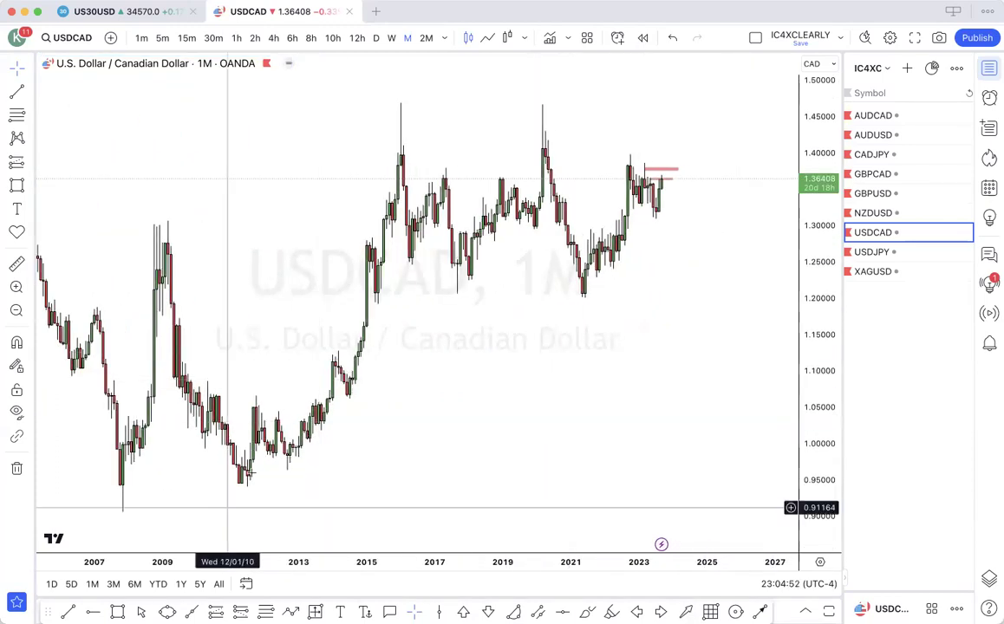
{"action": "left_click", "coordinate": [118, 613]}
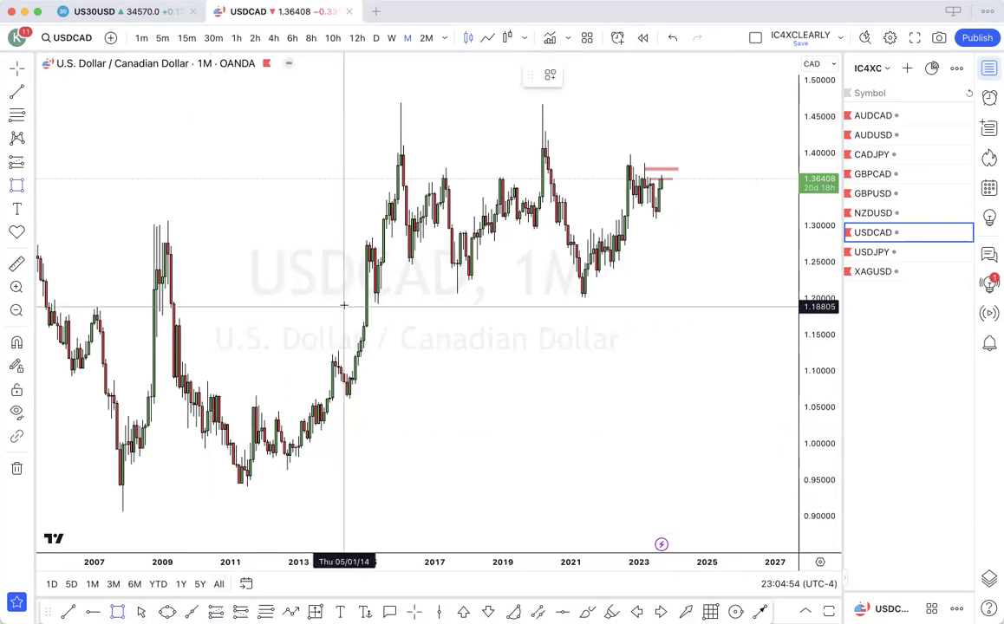
{"action": "mouse_move", "coordinate": [367, 293]}
{"action": "left_mouse_down"}
{"action": "mouse_move", "coordinate": [694, 287]}
{"action": "mouse_move", "coordinate": [747, 304]}
{"action": "left_mouse_up"}
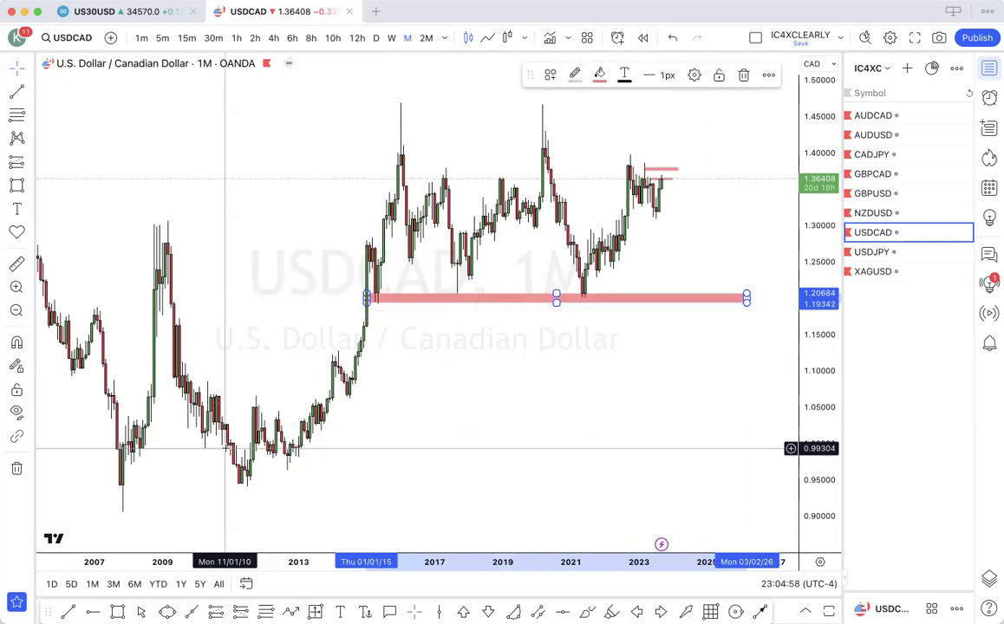
- Draw a zone rectangle across the 2016 and 2020 monthly highs, from March 2015 to December 2025, between 1.42869 and 1.40543
{"action": "left_click", "coordinate": [111, 536]}
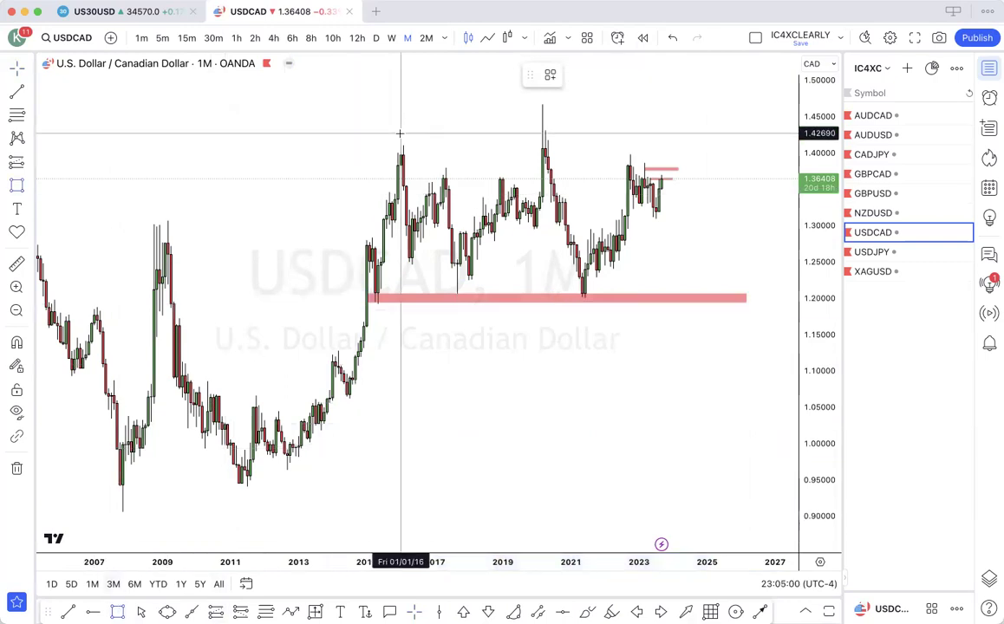
{"action": "left_click", "coordinate": [372, 132]}
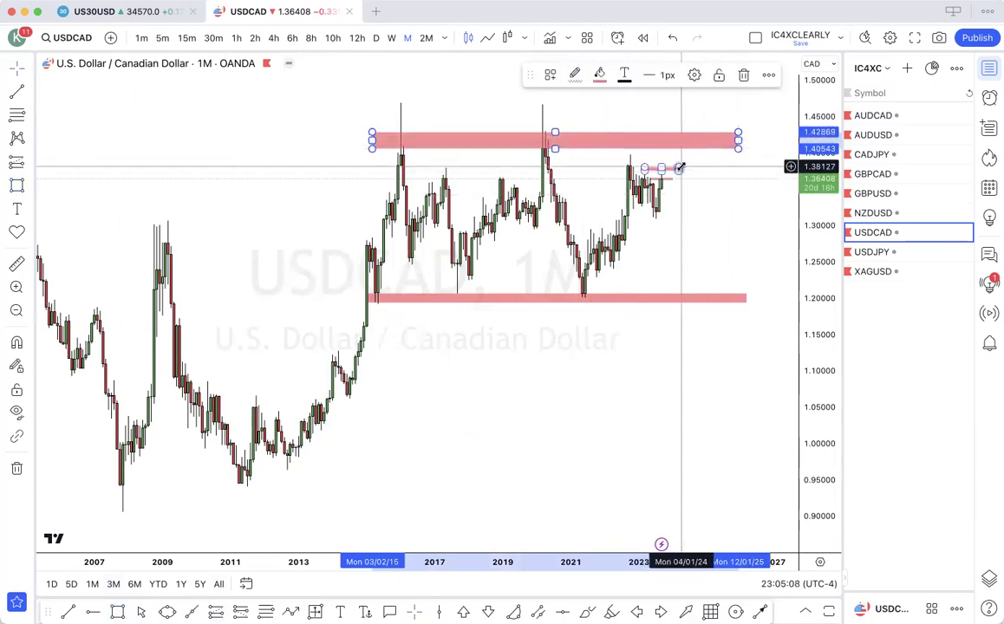
{"action": "mouse_move", "coordinate": [678, 168]}
{"action": "left_mouse_down"}
{"action": "mouse_move", "coordinate": [661, 179]}
{"action": "mouse_move", "coordinate": [664, 169]}
{"action": "left_mouse_up"}
- Review the monthly USDCAD range and measure the distance from current price up to the lower edge of the upper zone
{"action": "scroll", "coordinate": [653, 211], "scroll_direction": "down", "scroll_amount": 2}
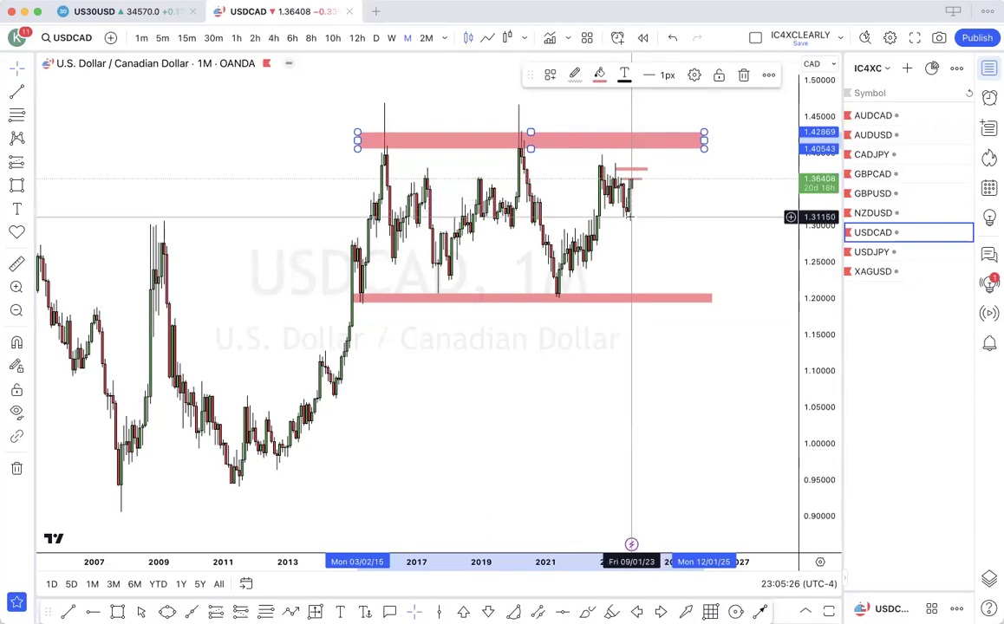
{"action": "scroll", "coordinate": [633, 178], "scroll_direction": "up", "scroll_amount": 5}
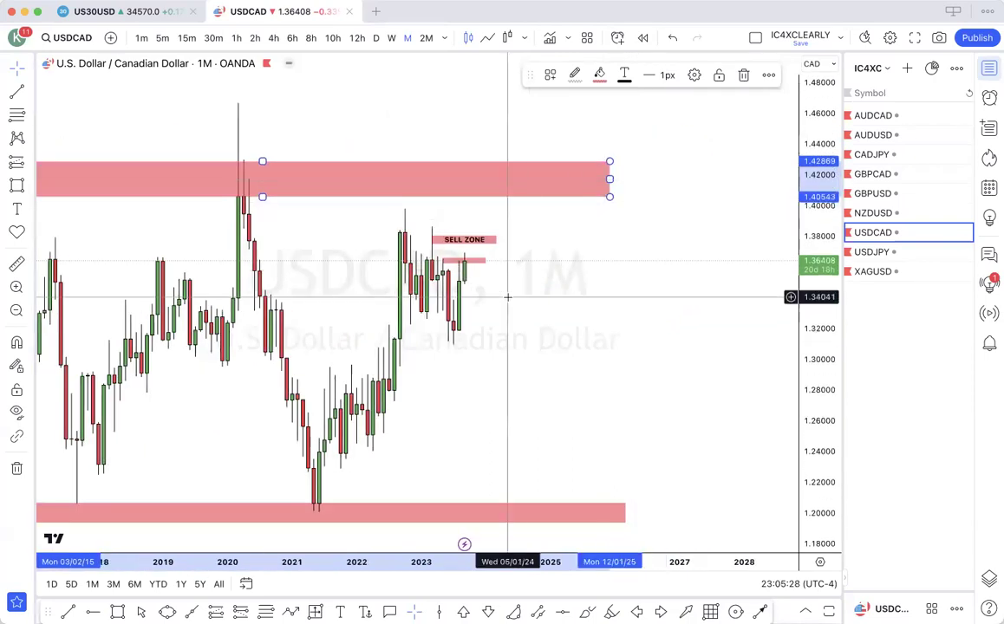
{"action": "scroll", "coordinate": [478, 259], "scroll_direction": "down", "scroll_amount": 1}
{"action": "scroll", "coordinate": [479, 258], "scroll_direction": "down", "scroll_amount": 1}
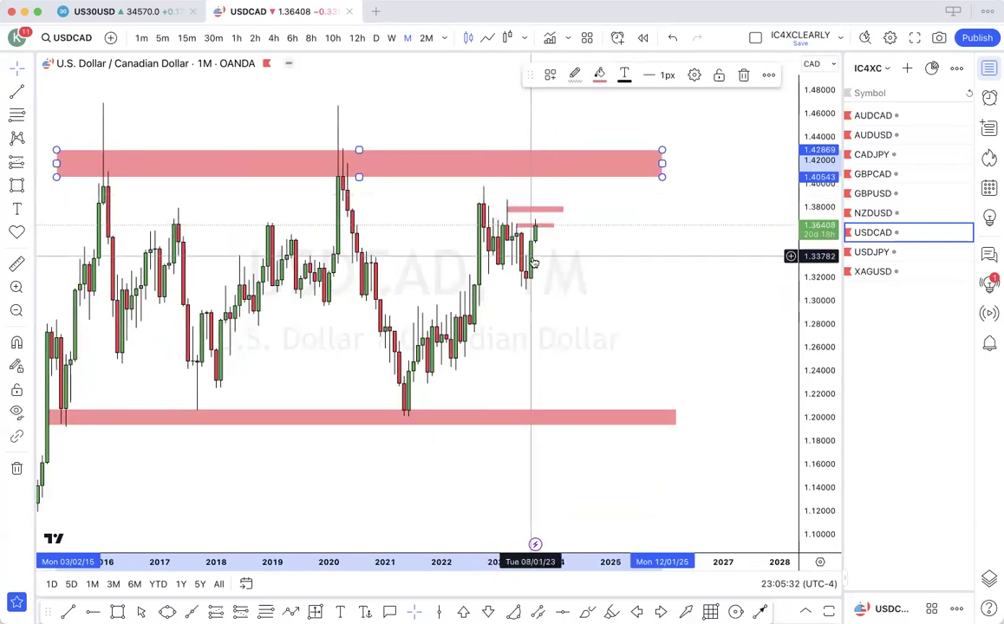
{"action": "scroll", "coordinate": [553, 177], "scroll_direction": "down", "scroll_amount": 5}
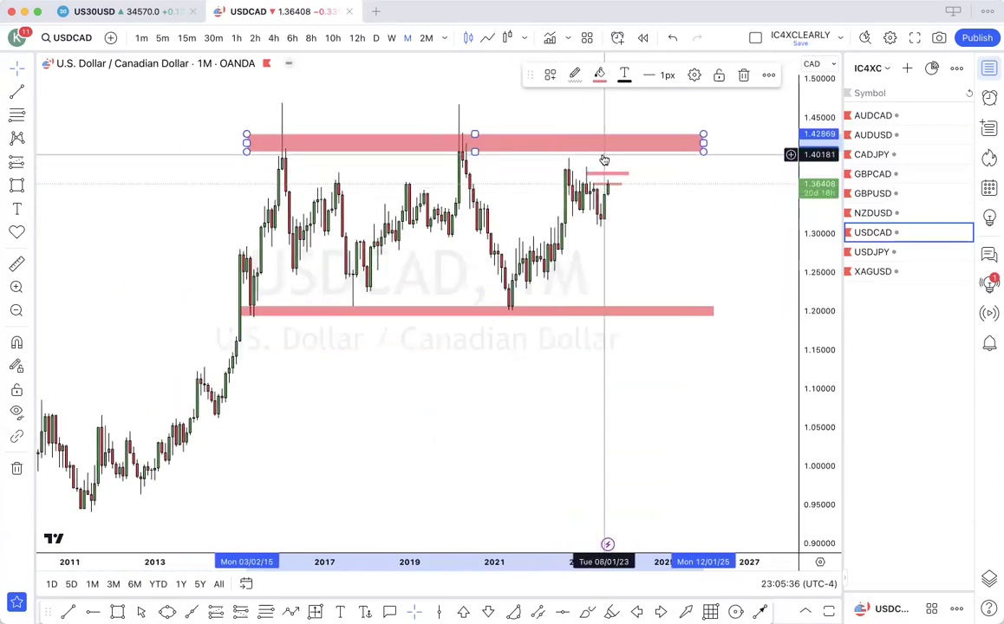
{"action": "scroll", "coordinate": [605, 149], "scroll_direction": "down", "scroll_amount": 5}
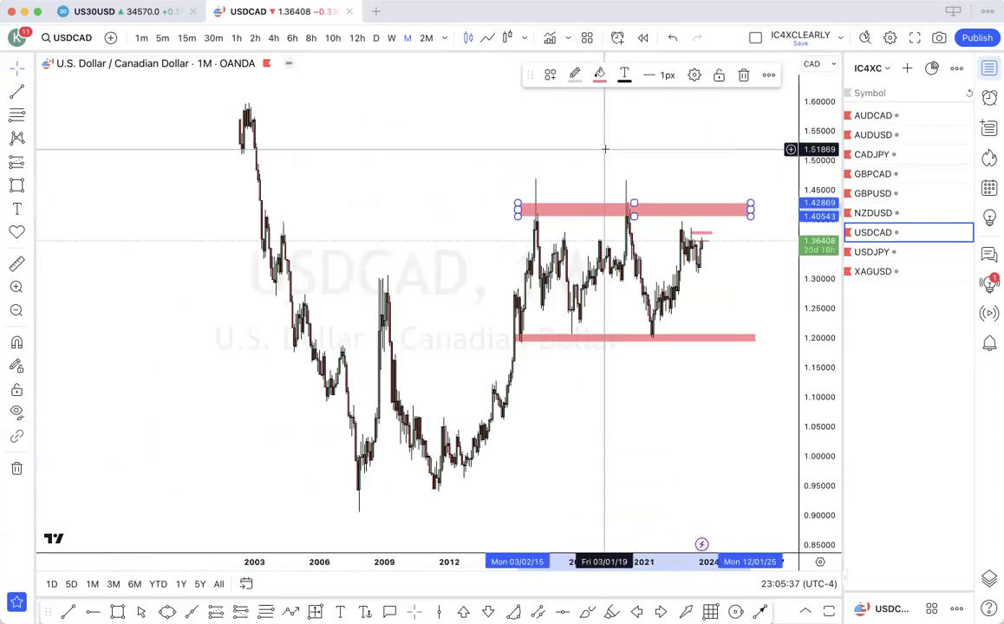
{"action": "scroll", "coordinate": [605, 150], "scroll_direction": "right", "scroll_amount": 5}
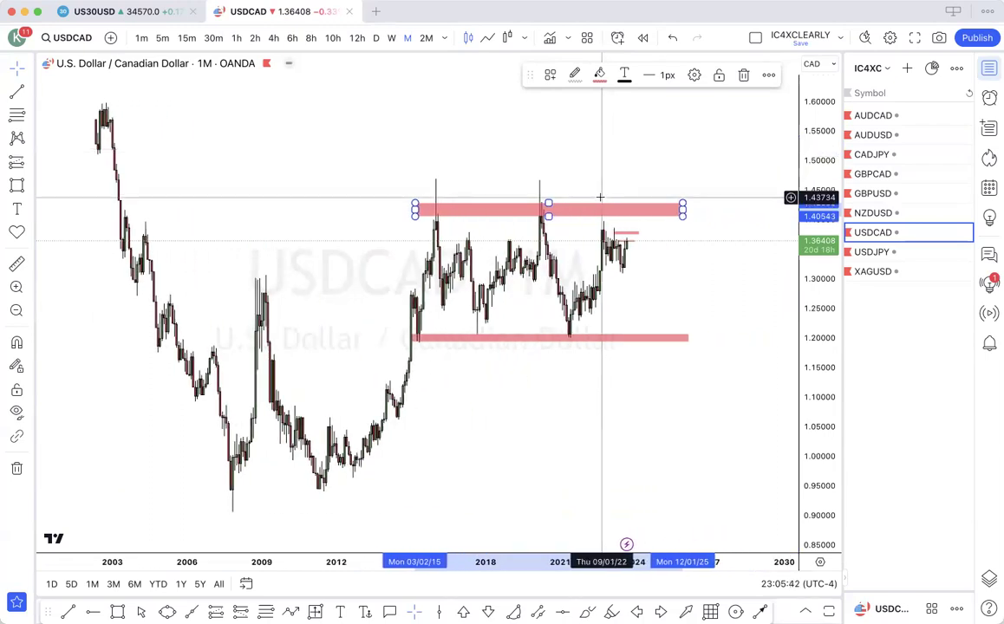
{"action": "left_click", "coordinate": [677, 241], "text": "shift"}
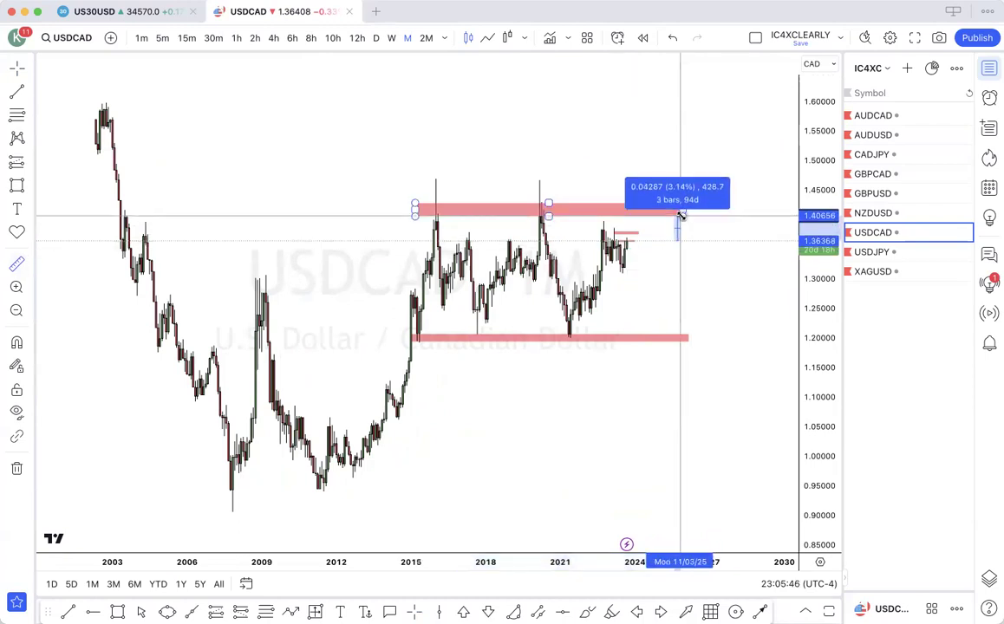
{"action": "left_click", "coordinate": [681, 214]}
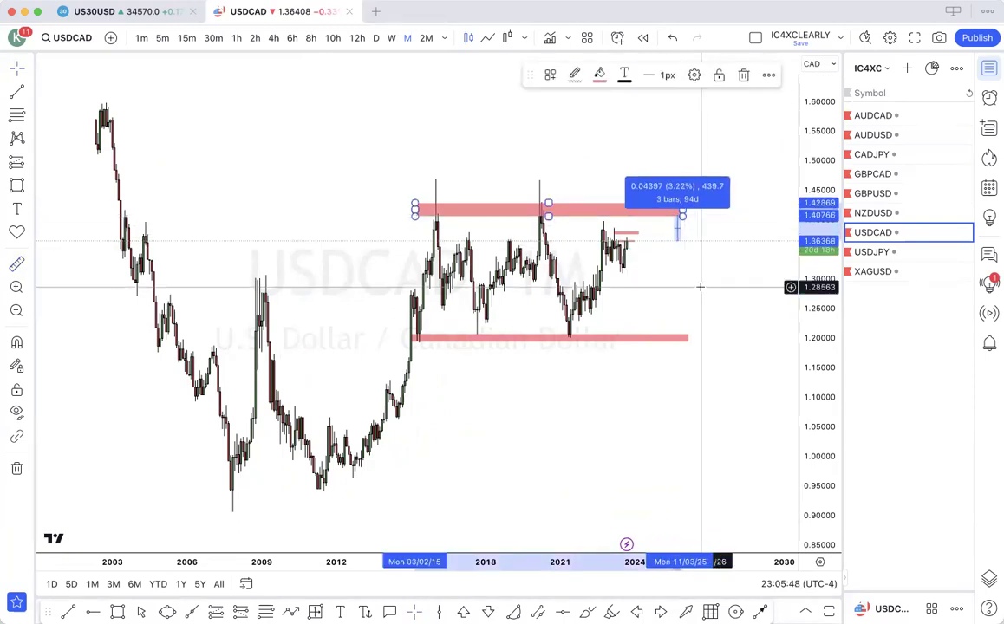
- Examine current USDCAD price against the sell zones on the monthly and weekly charts
{"action": "scroll", "coordinate": [700, 286], "scroll_direction": "up", "scroll_amount": 8}
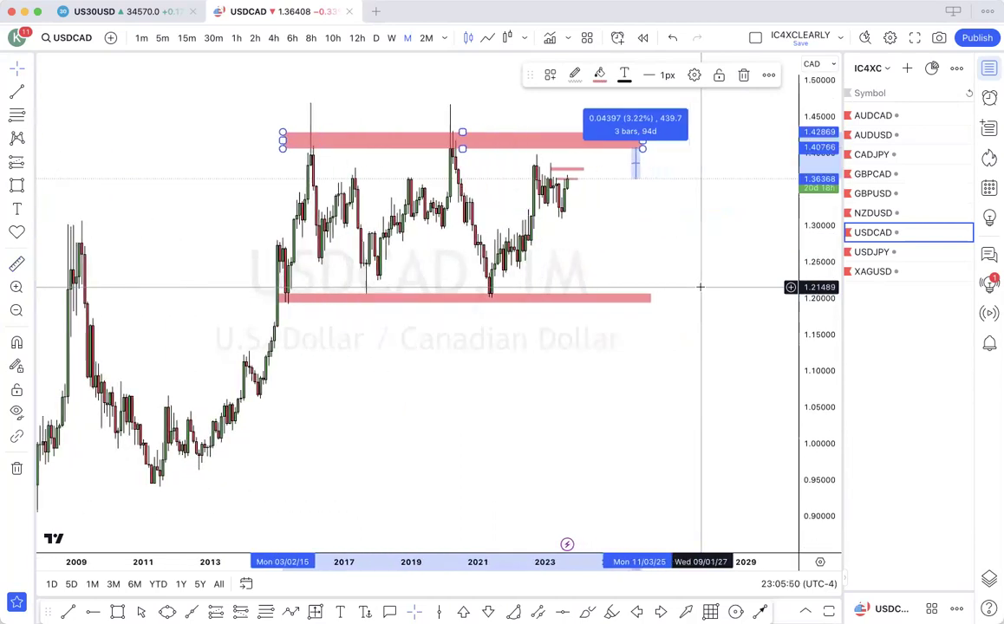
{"action": "scroll", "coordinate": [700, 286], "scroll_direction": "up", "scroll_amount": 3}
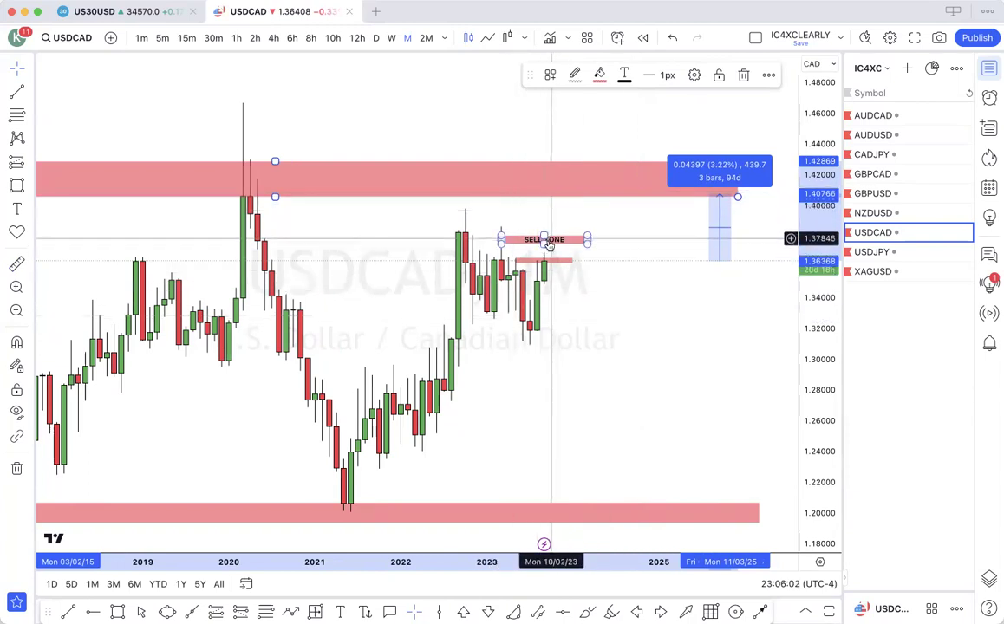
{"action": "left_click", "coordinate": [392, 38]}
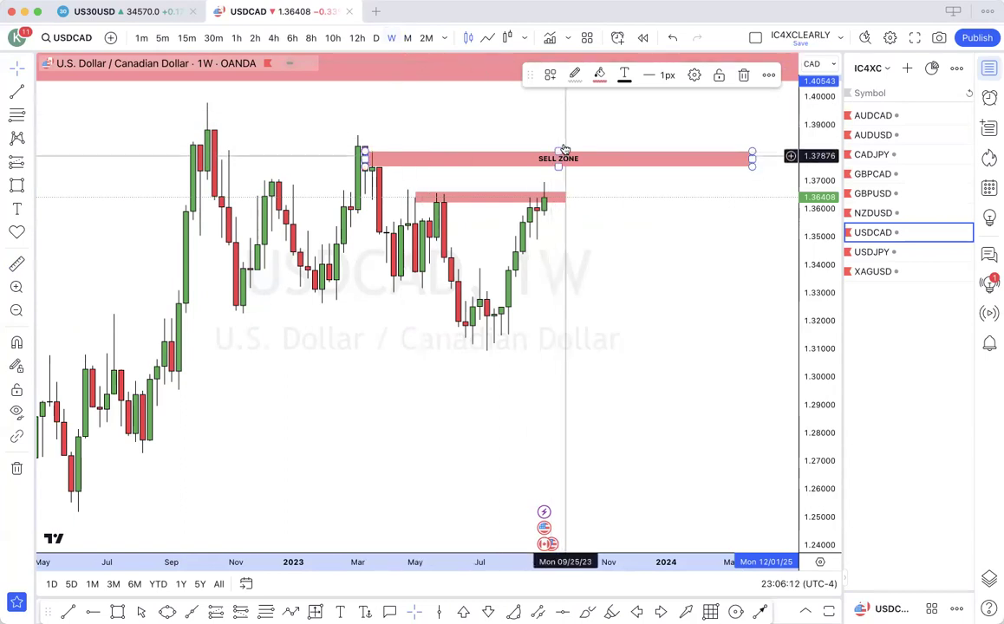
{"action": "scroll", "coordinate": [564, 156], "scroll_direction": "down", "scroll_amount": 3}
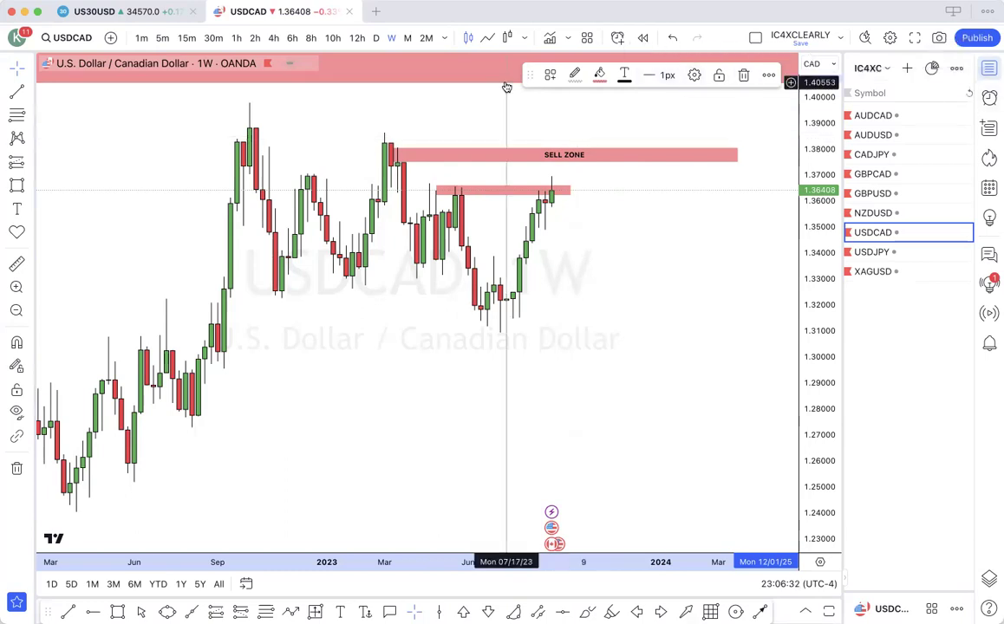
- On the daily USDCAD chart, draw a horizontal ray at 1.37094 starting from 22 March 2023, just below the sell zone
{"action": "left_click", "coordinate": [376, 38]}
{"action": "scroll", "coordinate": [576, 220], "scroll_direction": "down", "scroll_amount": 5}
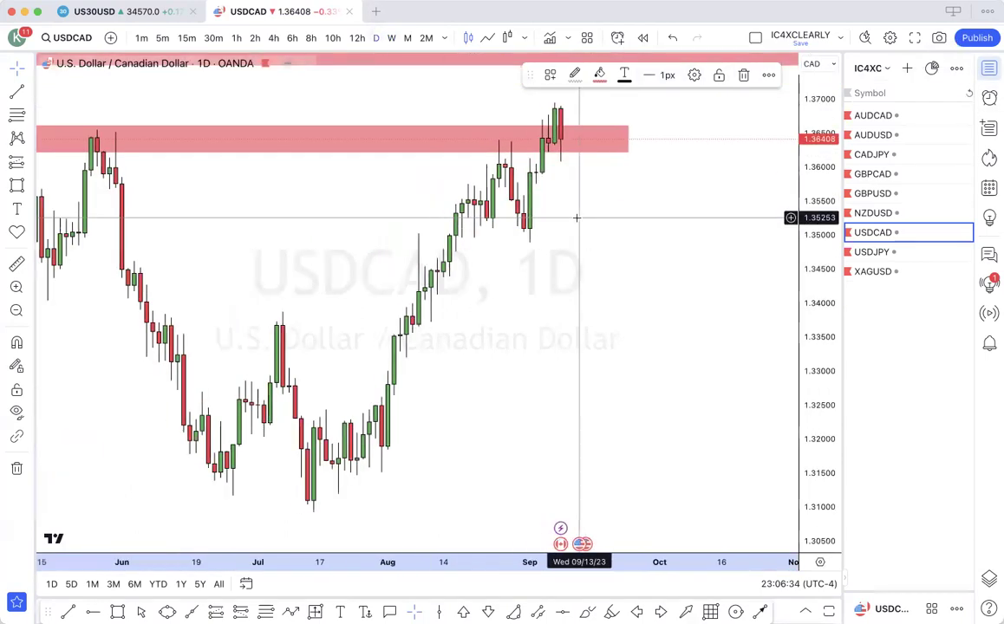
{"action": "scroll", "coordinate": [576, 219], "scroll_direction": "down", "scroll_amount": 3}
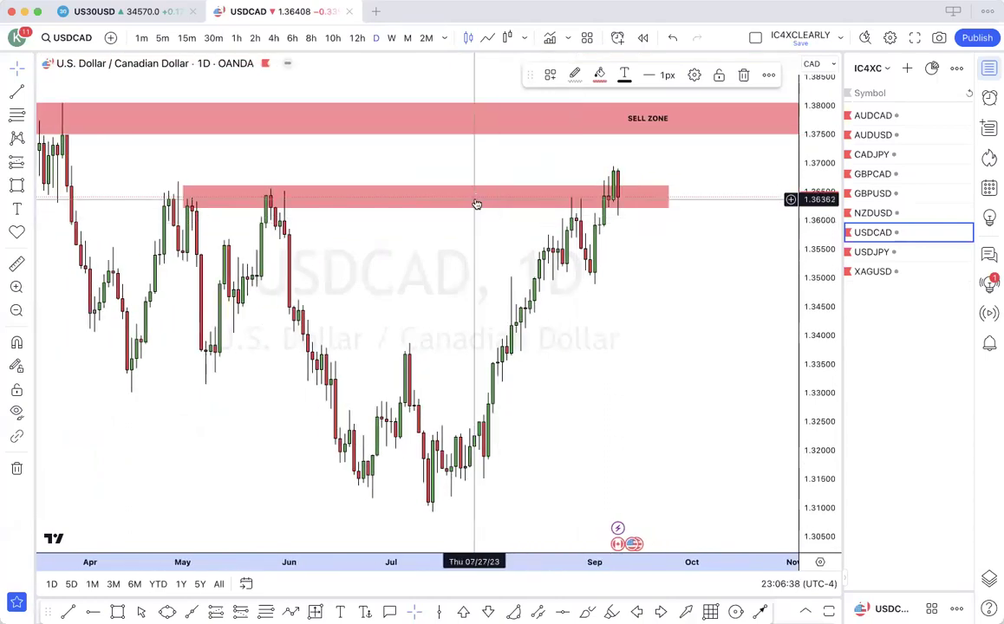
{"action": "scroll", "coordinate": [416, 312], "scroll_direction": "down", "scroll_amount": 1}
{"action": "left_click", "coordinate": [89, 613]}
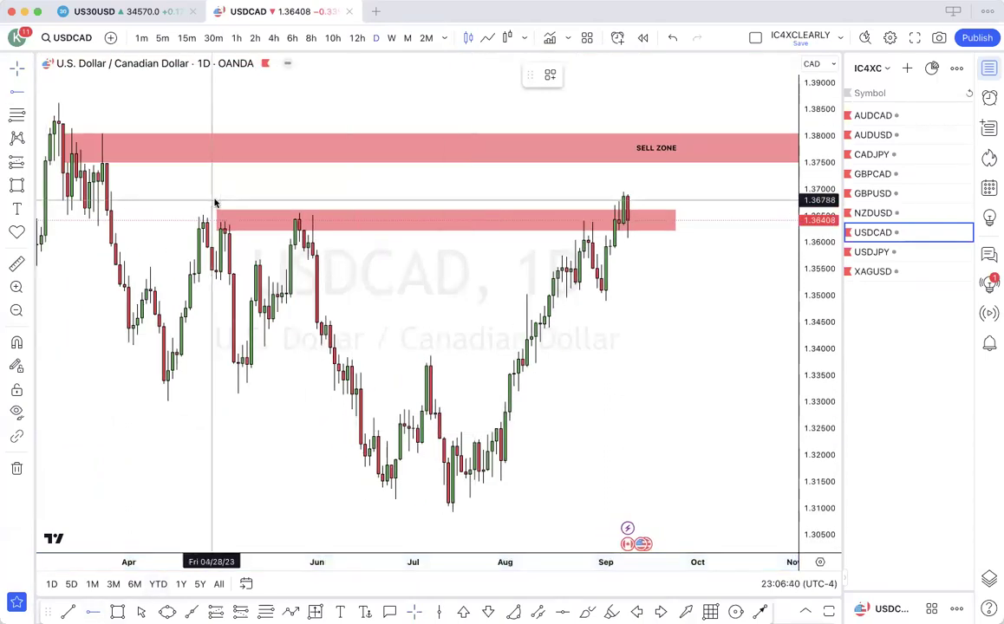
{"action": "left_click", "coordinate": [96, 185]}
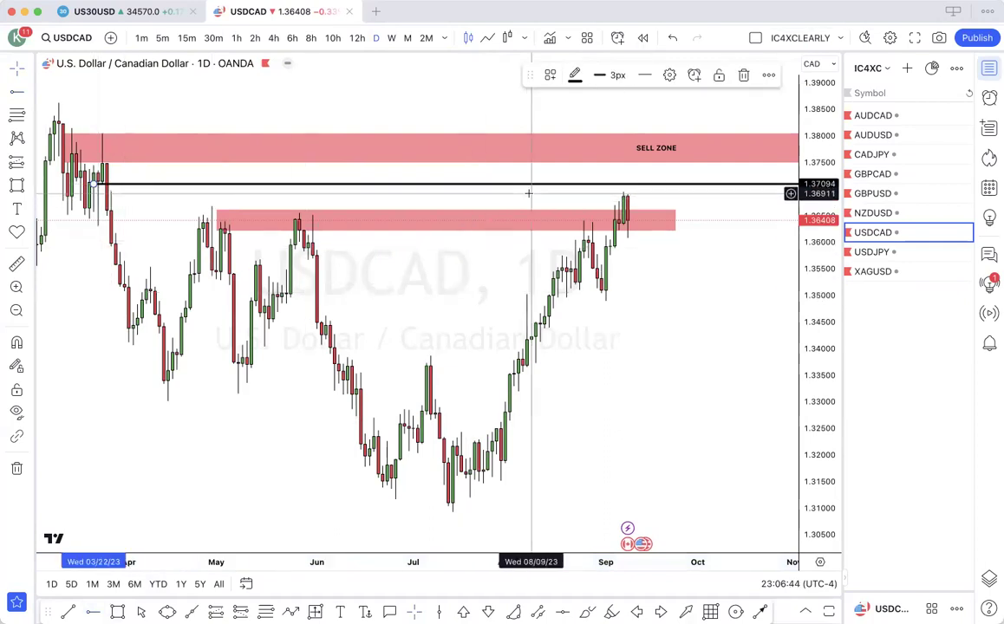
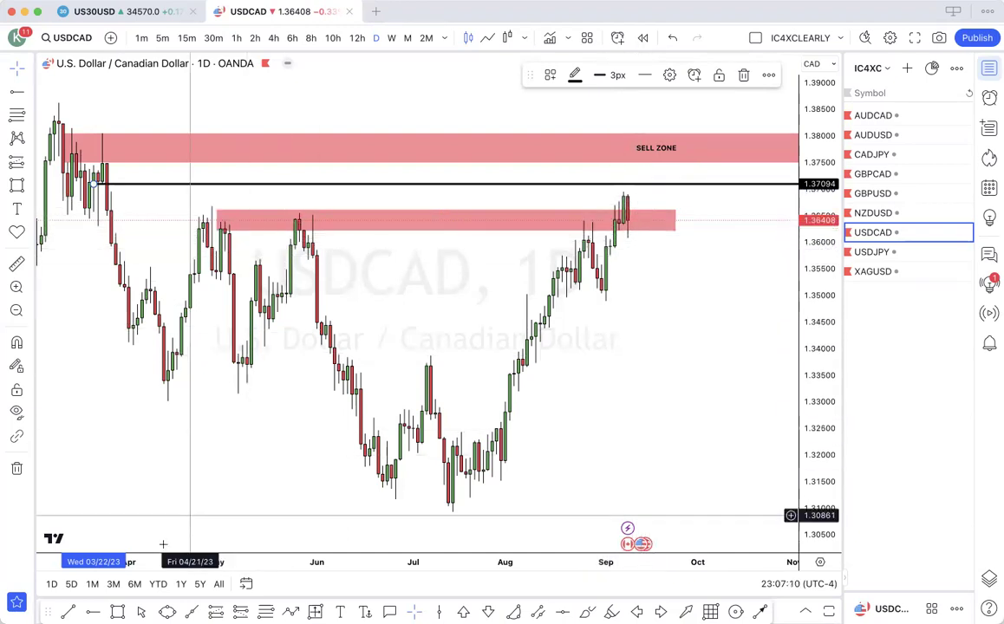
- Draw a rectangle from 30 August to 30 October 2023 between 1.35603 and 1.34906 and apply the green BUY ZONE template
{"action": "key", "text": "alt+shift+r"}
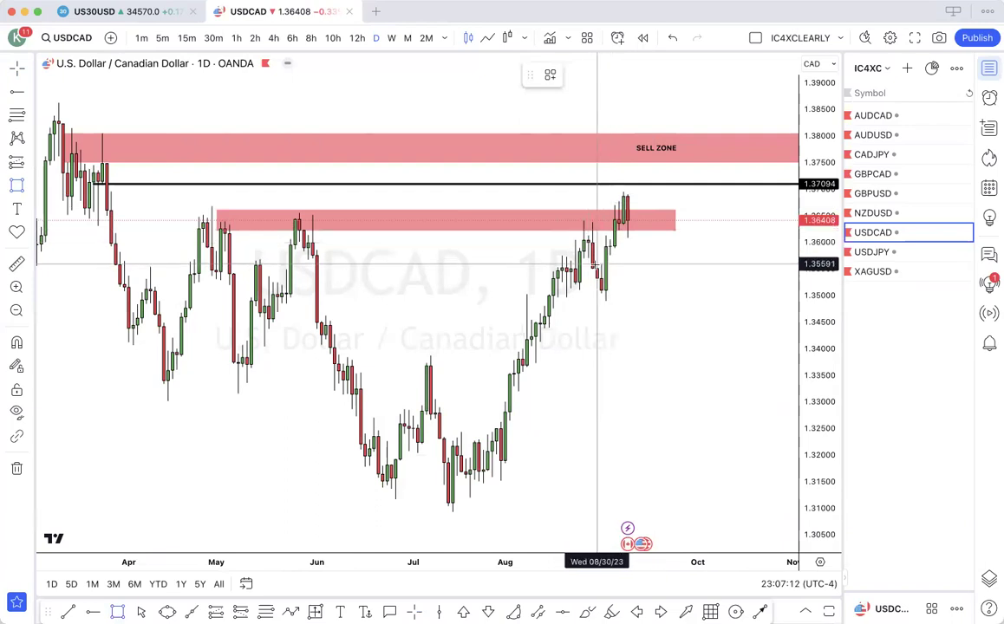
{"action": "mouse_move", "coordinate": [596, 263]}
{"action": "left_mouse_down"}
{"action": "mouse_move", "coordinate": [789, 300]}
{"action": "mouse_move", "coordinate": [762, 298]}
{"action": "mouse_move", "coordinate": [711, 240]}
{"action": "mouse_move", "coordinate": [659, 243]}
{"action": "left_mouse_up"}
{"action": "right_click", "coordinate": [658, 243]}
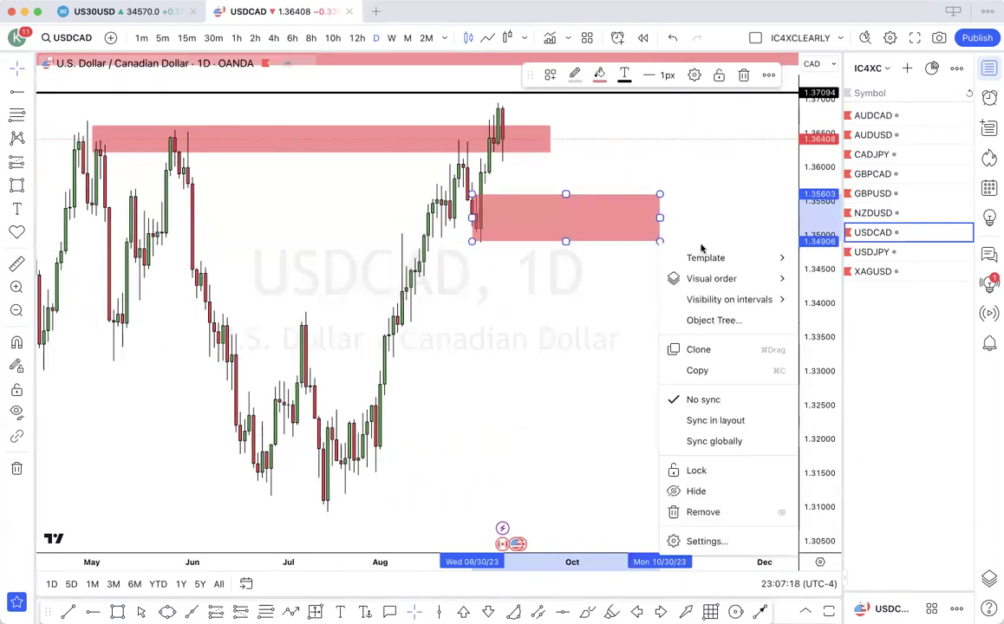
{"action": "mouse_move", "coordinate": [699, 256]}
{"action": "left_click", "coordinate": [824, 416]}
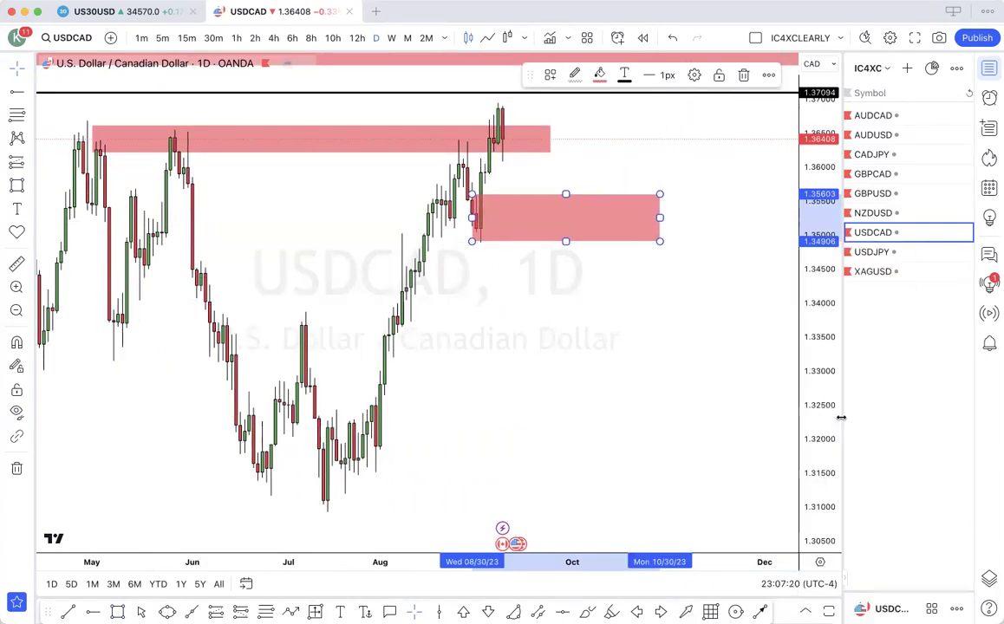
{"action": "scroll", "coordinate": [610, 328], "scroll_direction": "down", "scroll_amount": 3}
{"action": "scroll", "coordinate": [609, 329], "scroll_direction": "down", "scroll_amount": 1}
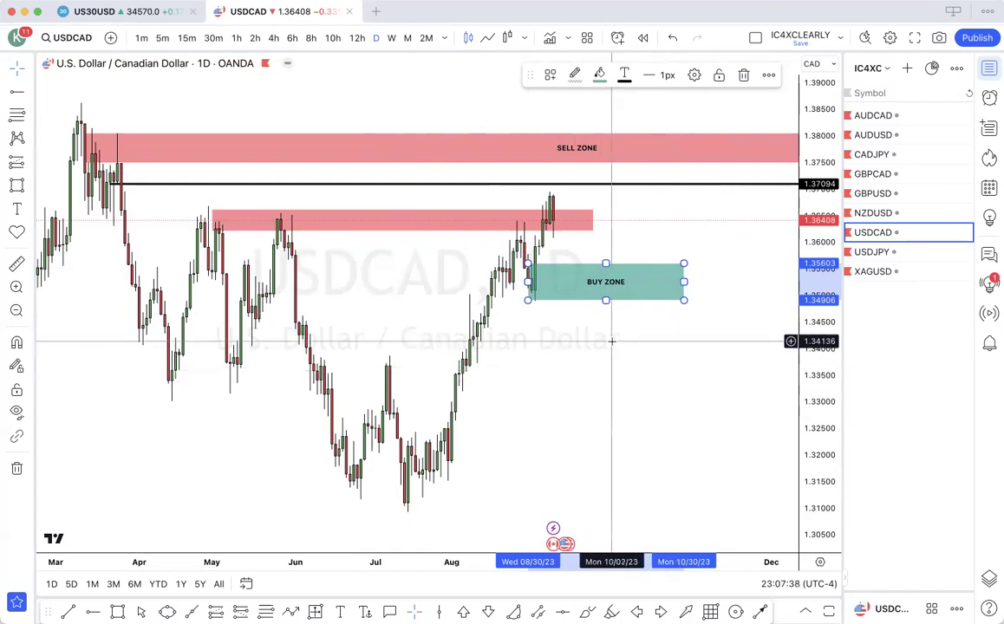
- On the 4-hour USDCAD chart, draw a horizontal trend line at 1.36526 from 7 to 15 September 2023
{"action": "left_click", "coordinate": [273, 38]}
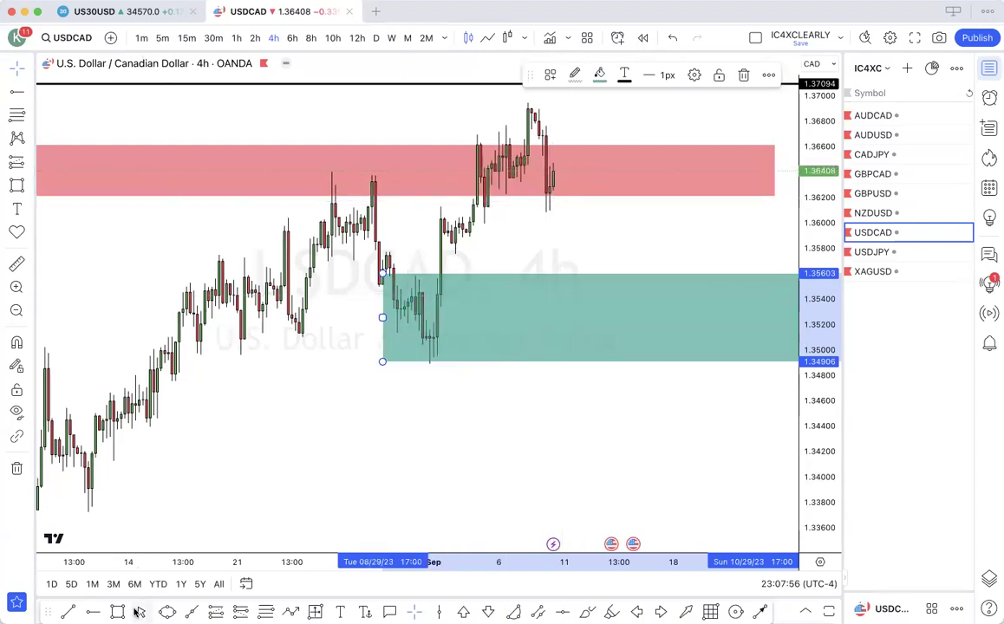
{"action": "left_click", "coordinate": [70, 612]}
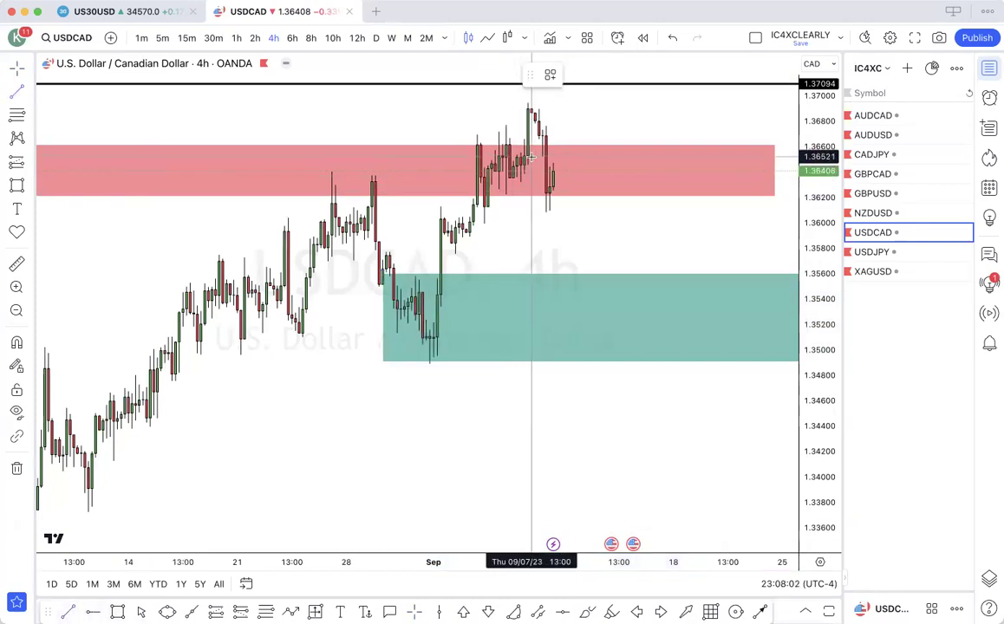
{"action": "left_click", "coordinate": [531, 156]}
{"action": "left_click", "coordinate": [651, 156]}
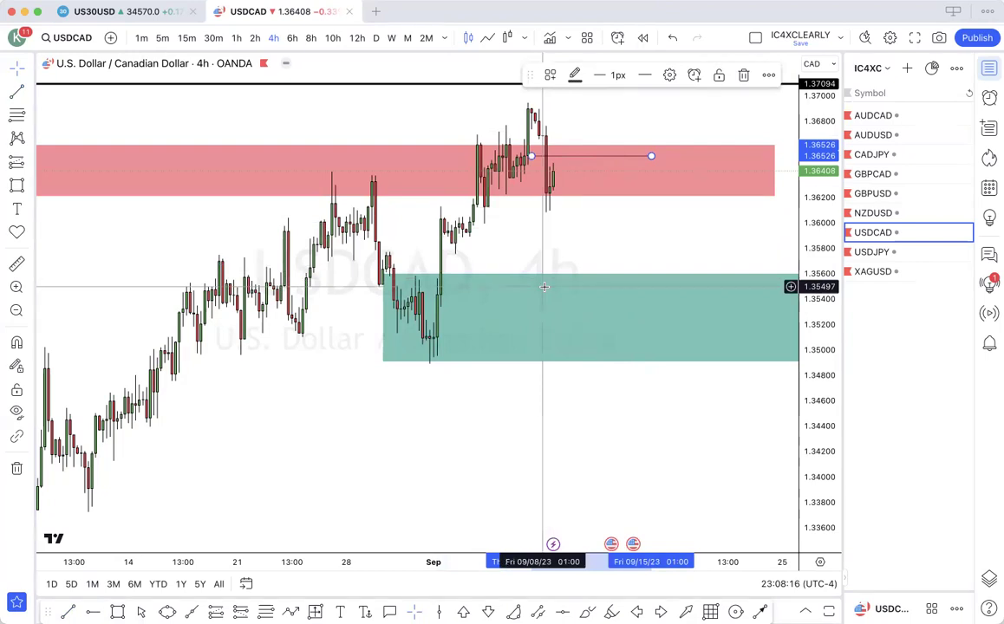
{"action": "scroll", "coordinate": [572, 354], "scroll_direction": "down", "scroll_amount": 5}
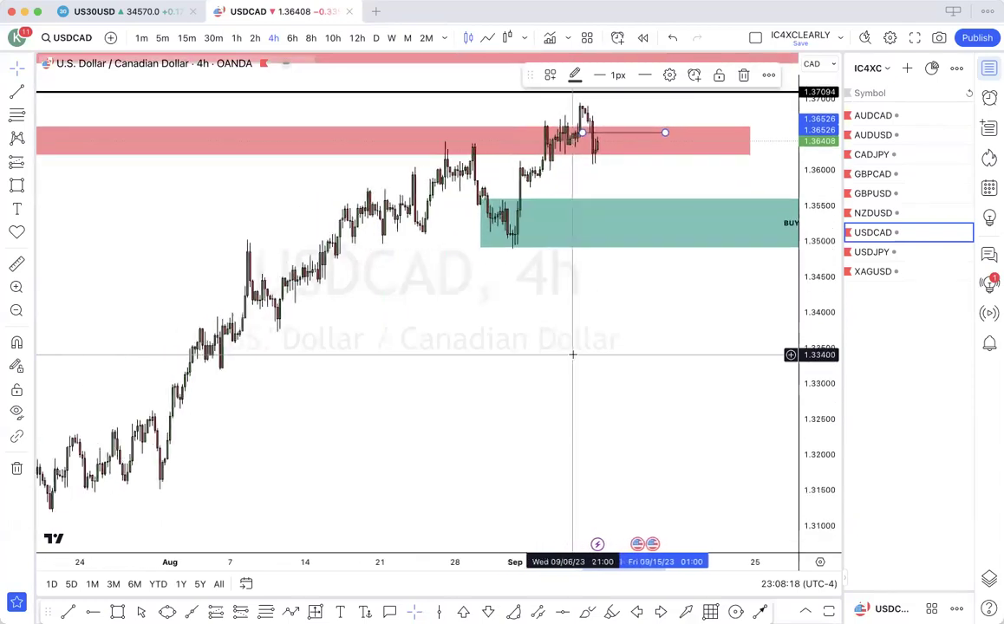
{"action": "scroll", "coordinate": [573, 354], "scroll_direction": "down", "scroll_amount": 3}
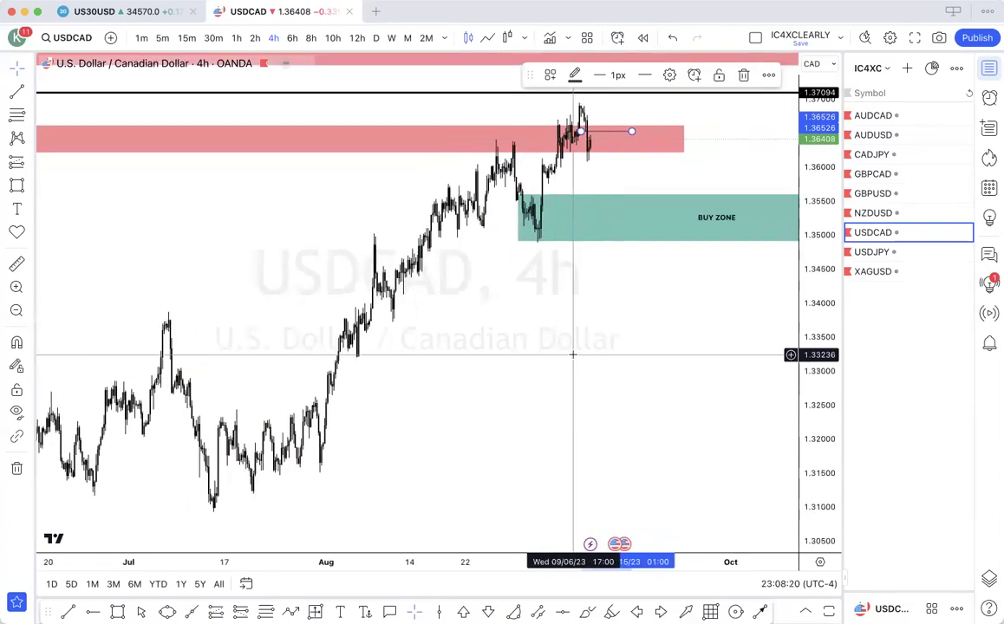
{"action": "scroll", "coordinate": [572, 354], "scroll_direction": "down", "scroll_amount": 4}
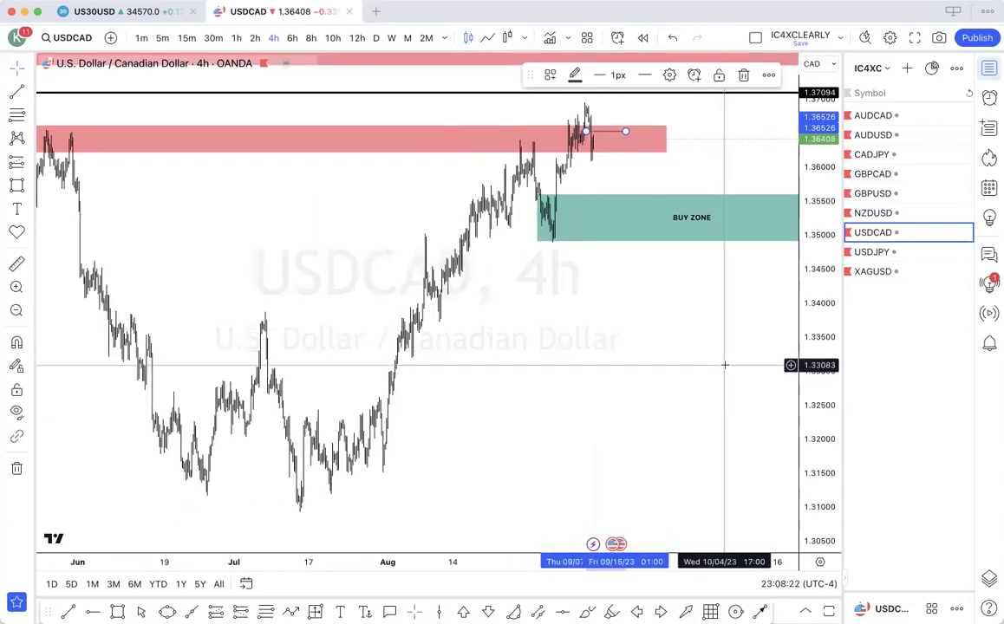
{"action": "scroll", "coordinate": [594, 338], "scroll_direction": "up", "scroll_amount": 6}
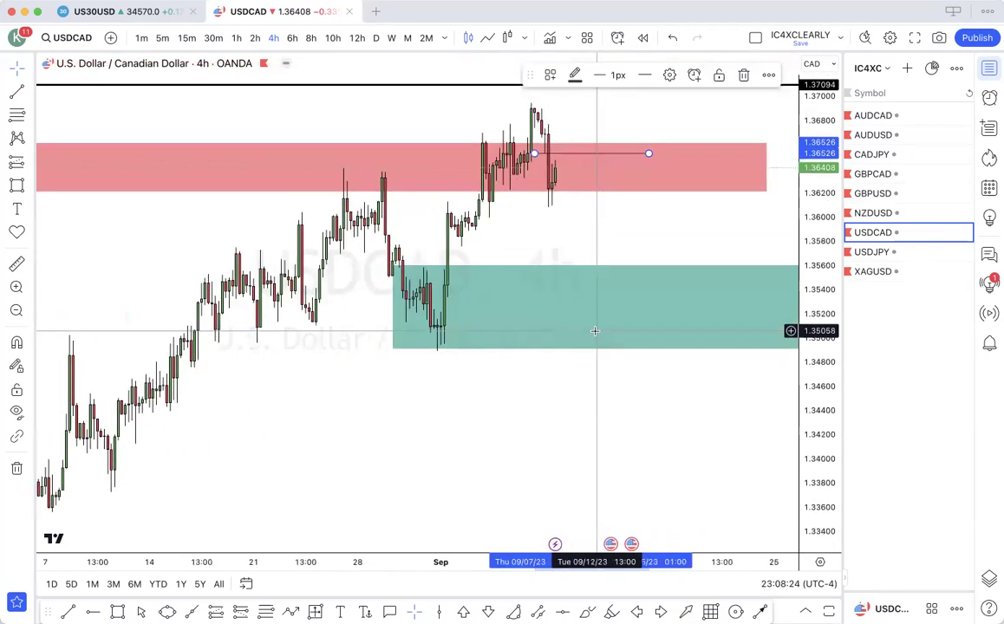
- Open the USDJPY chart on the weekly timeframe and review its full price history up to the recent swings
{"action": "left_click", "coordinate": [873, 252]}
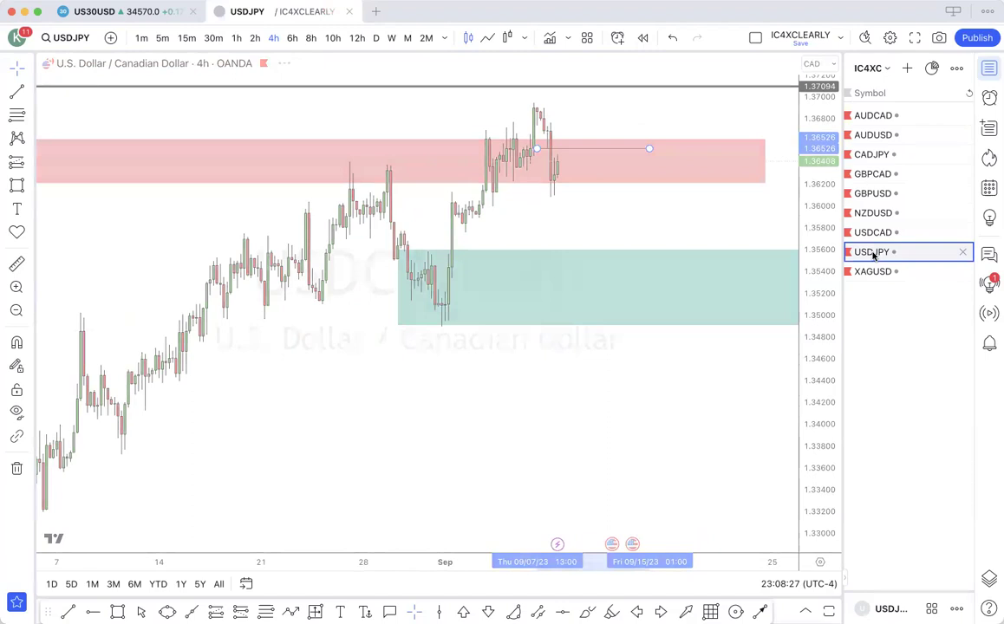
{"action": "left_click", "coordinate": [391, 38]}
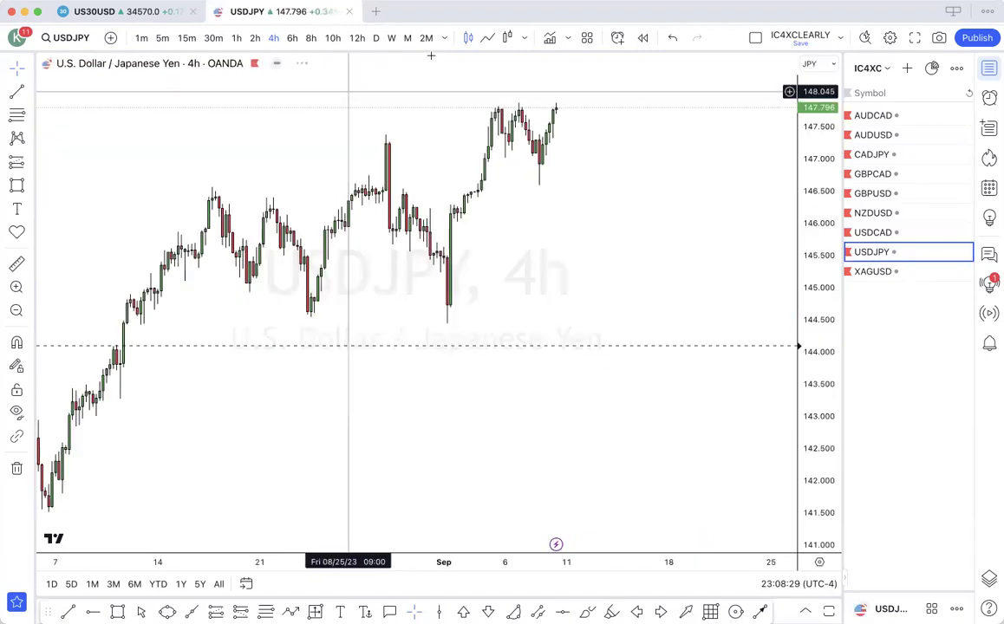
{"action": "scroll", "coordinate": [591, 214], "scroll_direction": "up", "scroll_amount": 5}
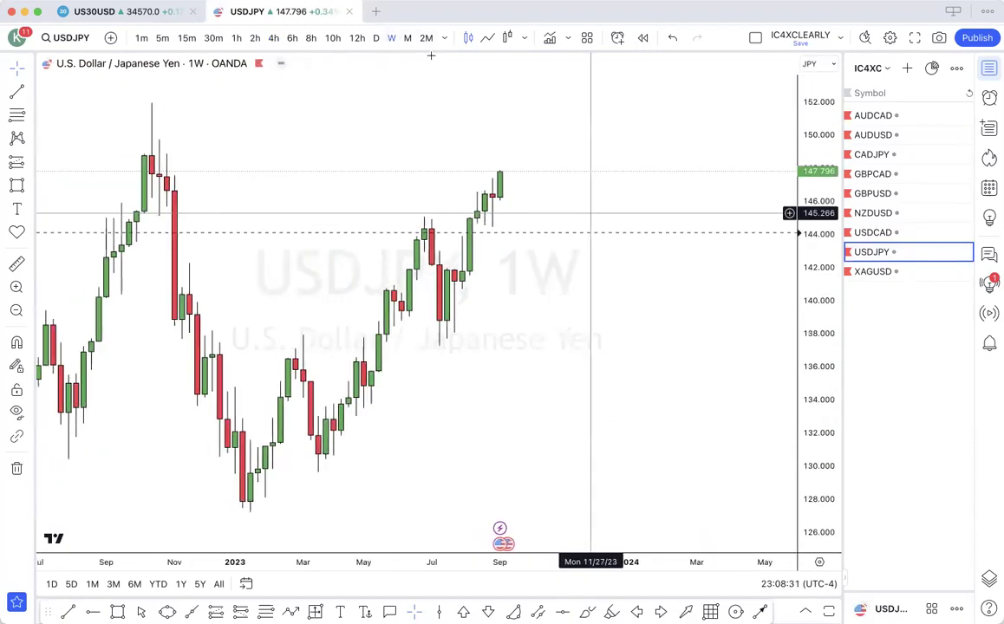
{"action": "scroll", "coordinate": [592, 216], "scroll_direction": "down", "scroll_amount": 10}
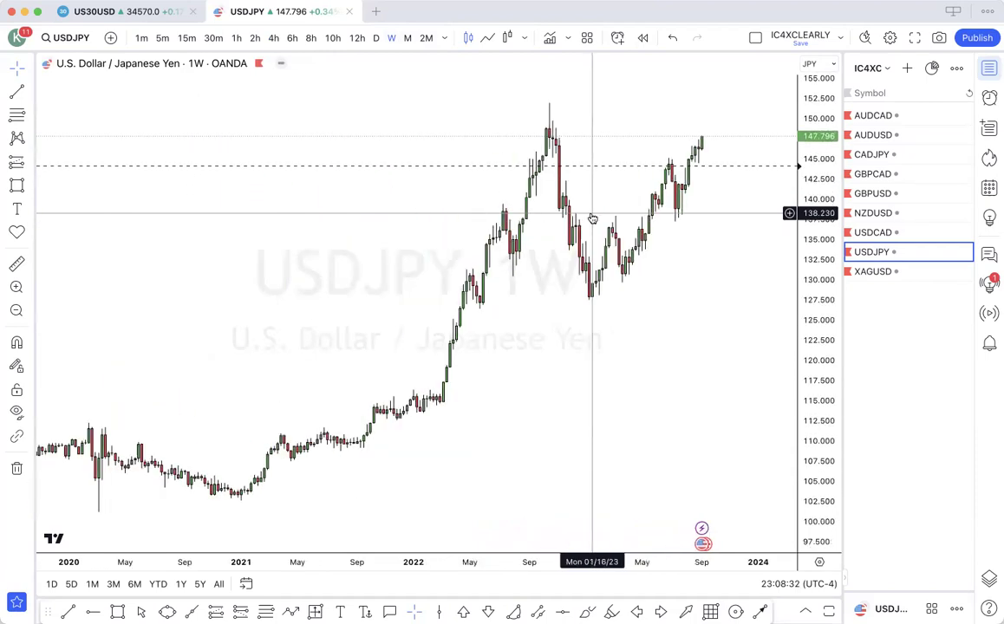
{"action": "scroll", "coordinate": [591, 212], "scroll_direction": "down", "scroll_amount": 5}
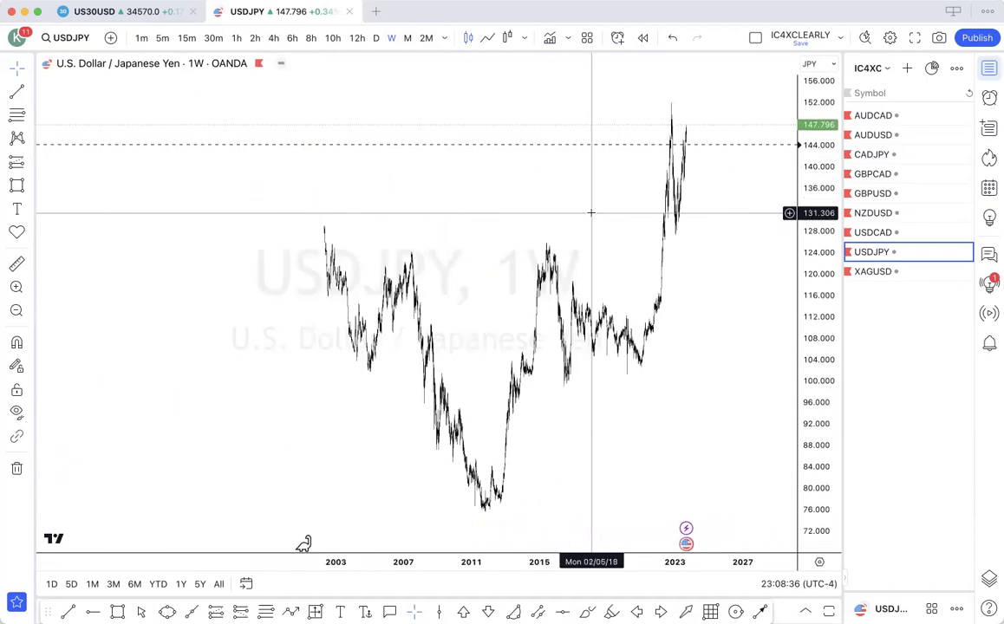
{"action": "scroll", "coordinate": [590, 213], "scroll_direction": "up", "scroll_amount": 3}
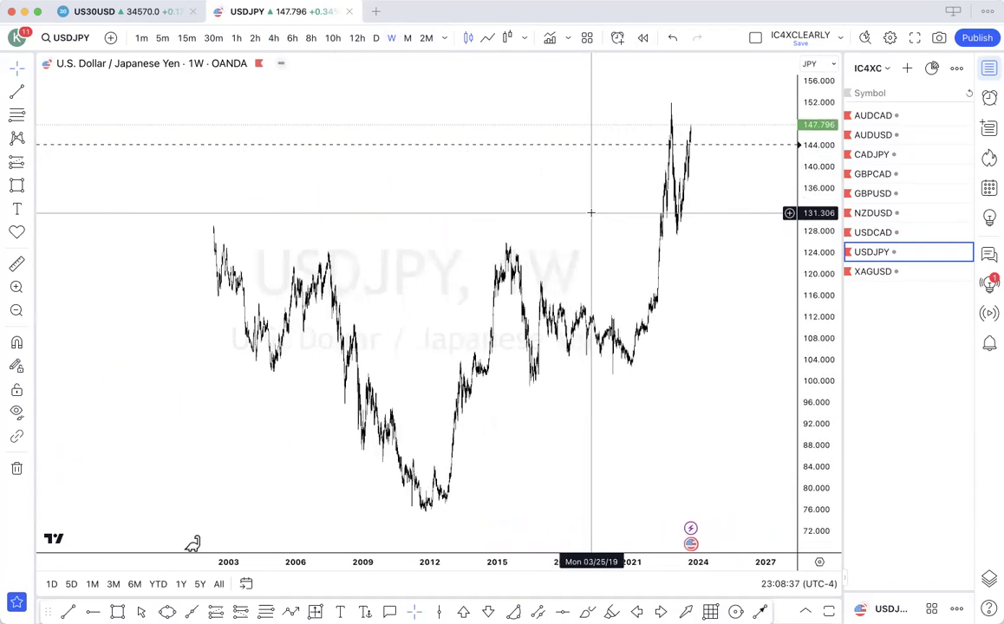
{"action": "scroll", "coordinate": [591, 212], "scroll_direction": "up", "scroll_amount": 10}
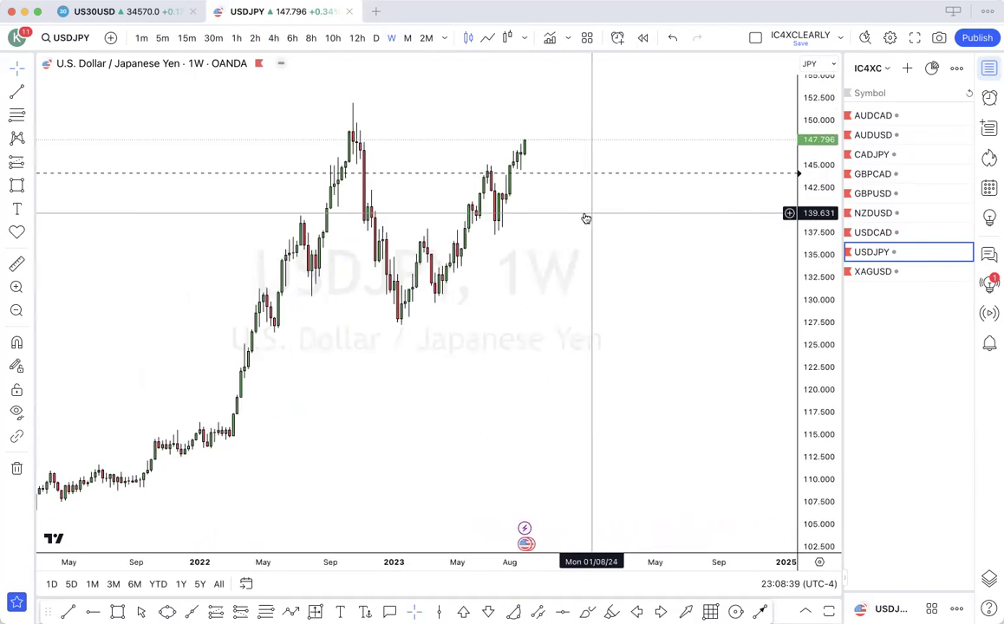
{"action": "scroll", "coordinate": [347, 238], "scroll_direction": "up", "scroll_amount": 2}
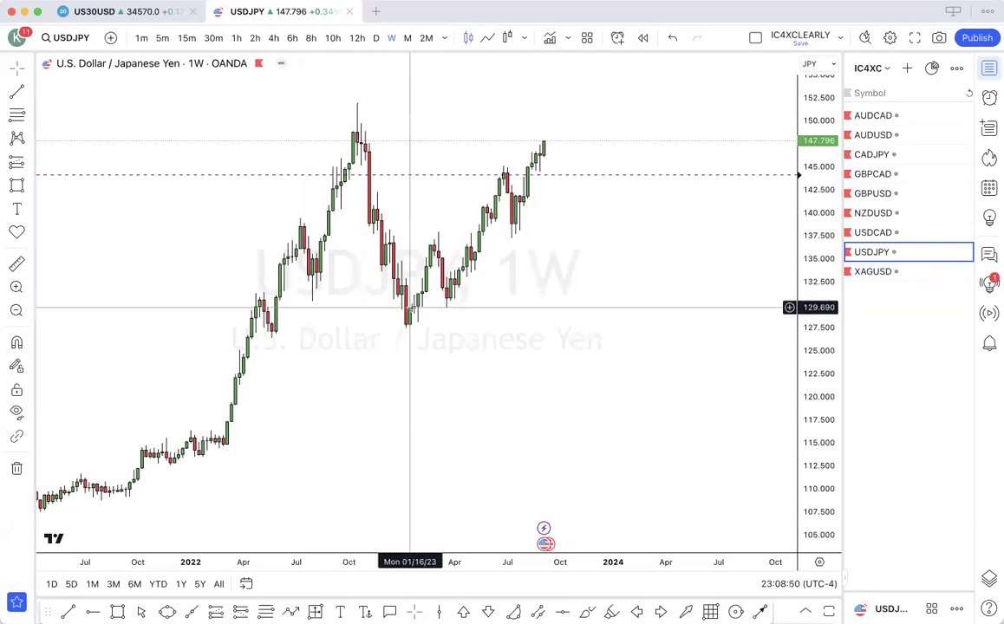
- Draw dashed horizontal arrows at the weekly swing lows: 140.355 from September to 31 October 2022, and 130.396 from 27 June to 21 November 2022
{"action": "left_click", "coordinate": [512, 318]}
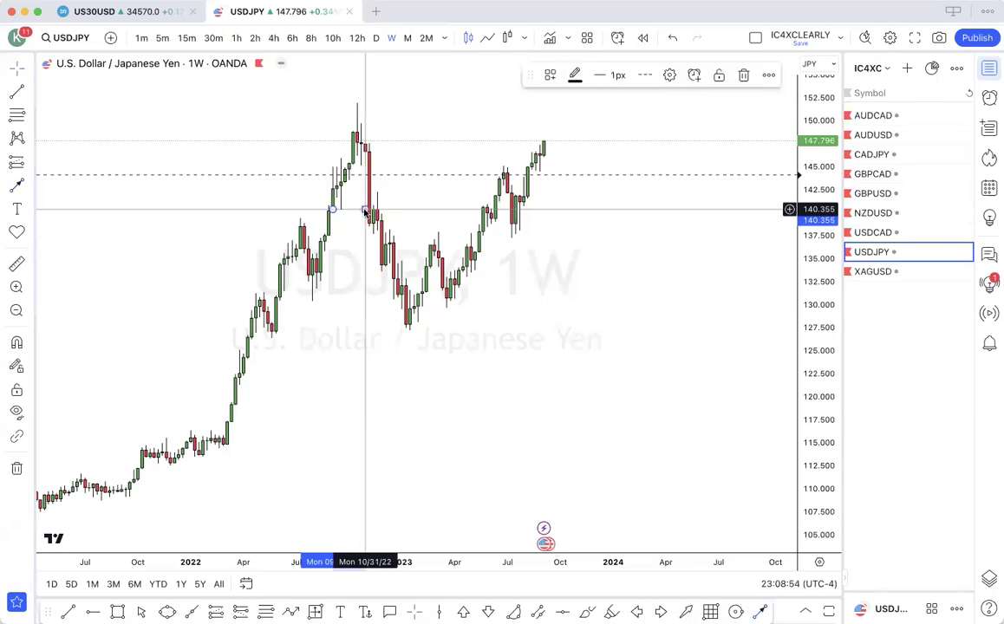
{"action": "left_click", "coordinate": [364, 210]}
{"action": "left_click", "coordinate": [314, 320]}
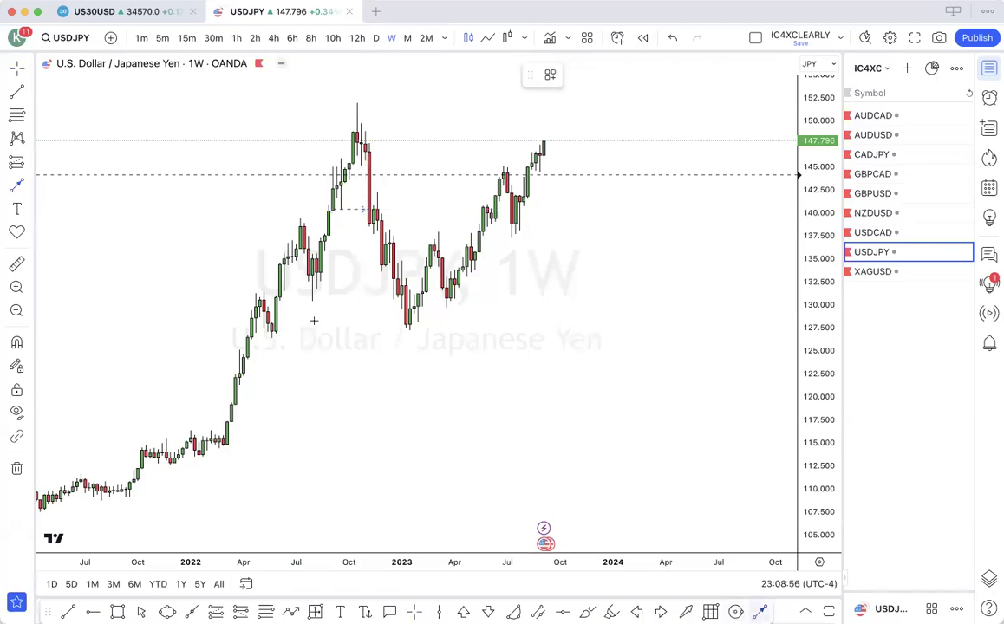
{"action": "left_click", "coordinate": [377, 302]}
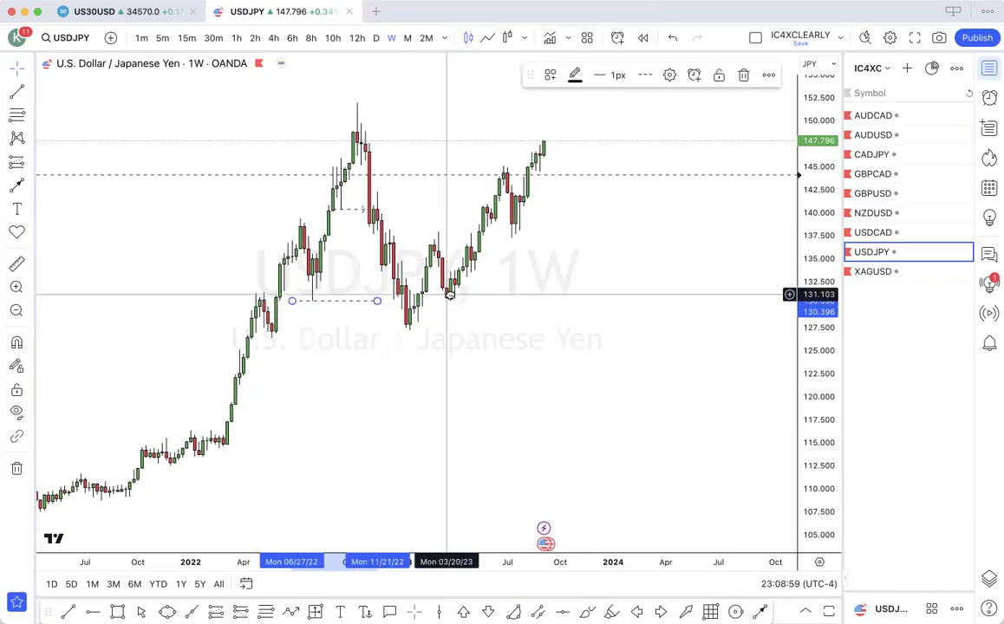
{"action": "left_click", "coordinate": [556, 298]}
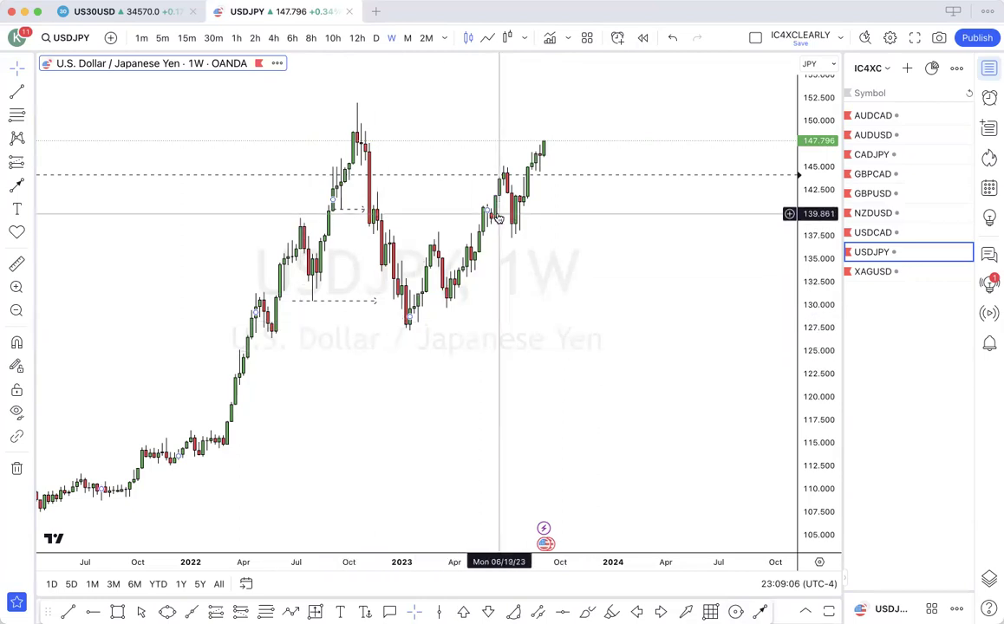
- Draw a Fibonacci retracement on weekly USDJPY from the 2022 high at 151.938 down to the 2023 low at 127.245, extending to 18 March 2024
{"action": "scroll", "coordinate": [467, 246], "scroll_direction": "down", "scroll_amount": 5}
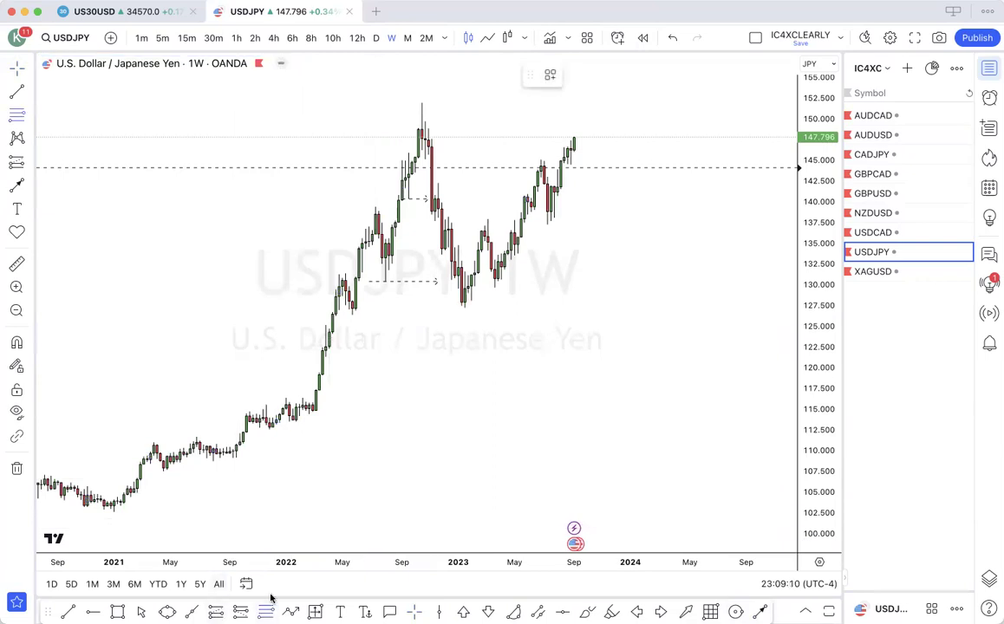
{"action": "left_click", "coordinate": [411, 102]}
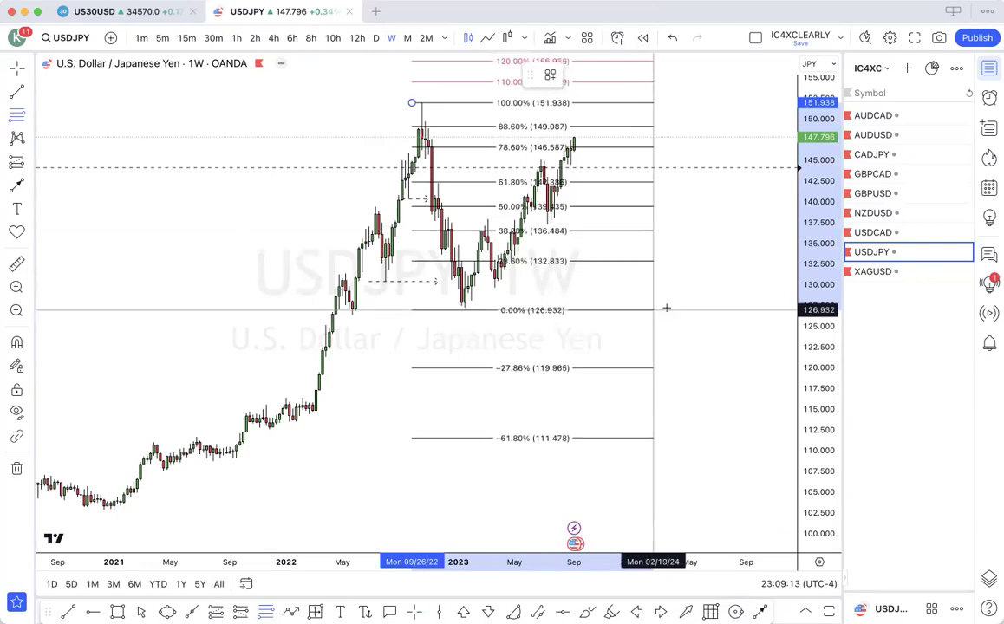
{"action": "left_click", "coordinate": [666, 307]}
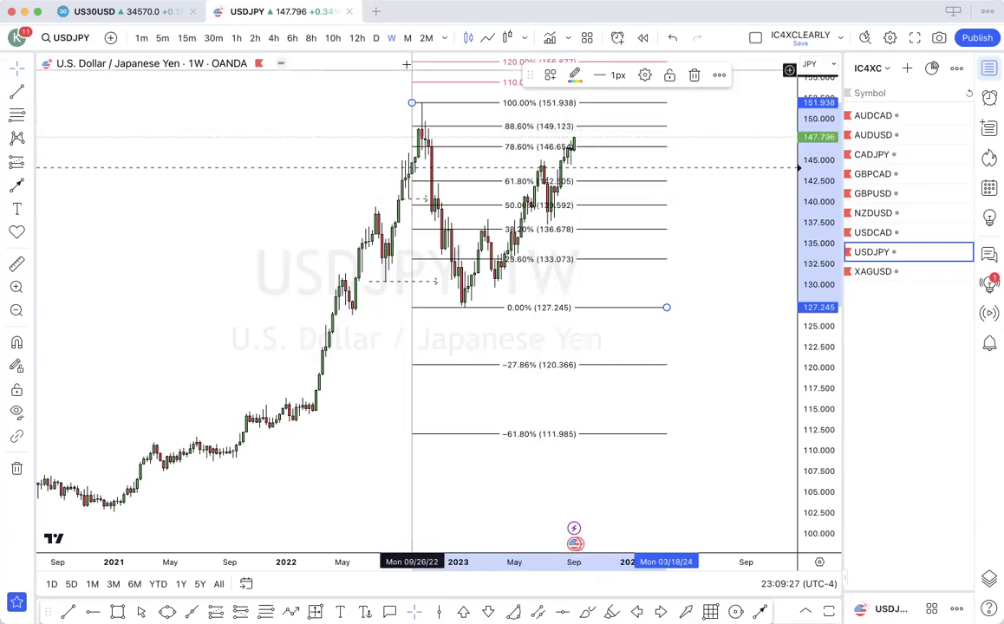
- Switch the USDJPY chart to the daily timeframe and focus on the recent 2023 swings
{"action": "left_click", "coordinate": [377, 39]}
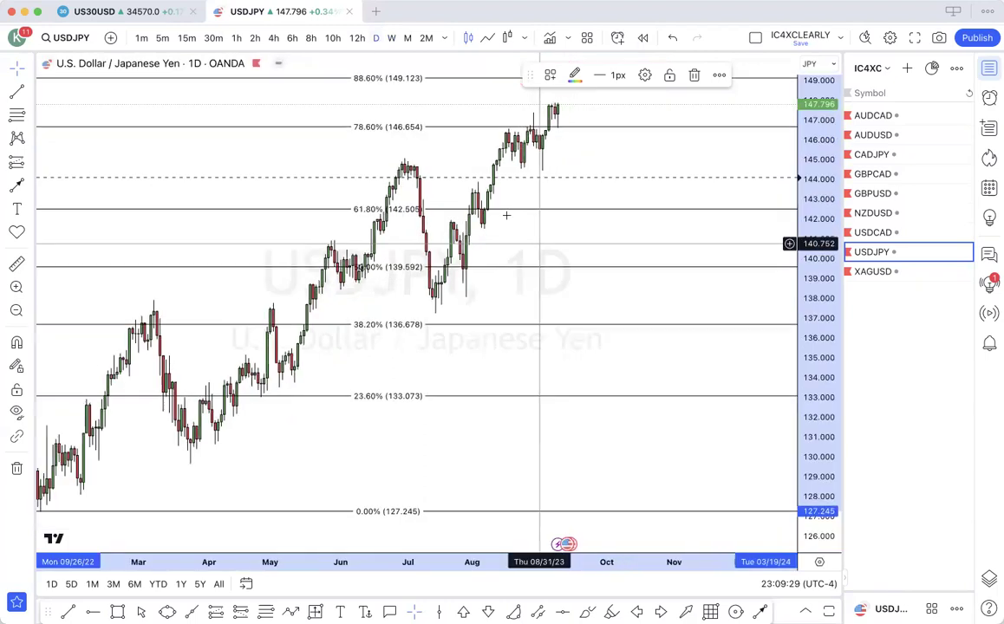
{"action": "scroll", "coordinate": [539, 254], "scroll_direction": "up", "scroll_amount": 2}
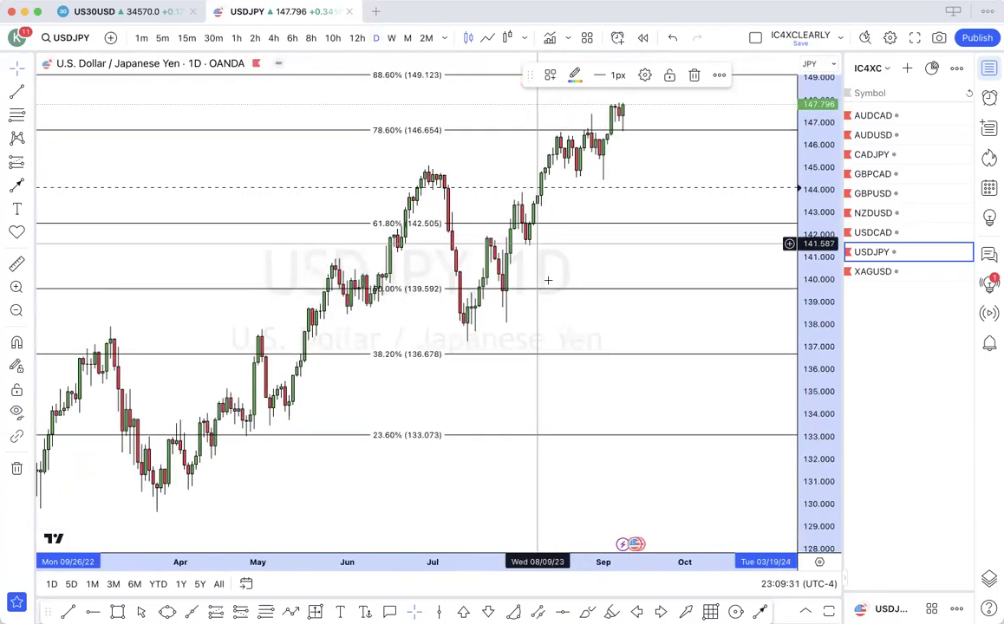
{"action": "left_click", "coordinate": [520, 294]}
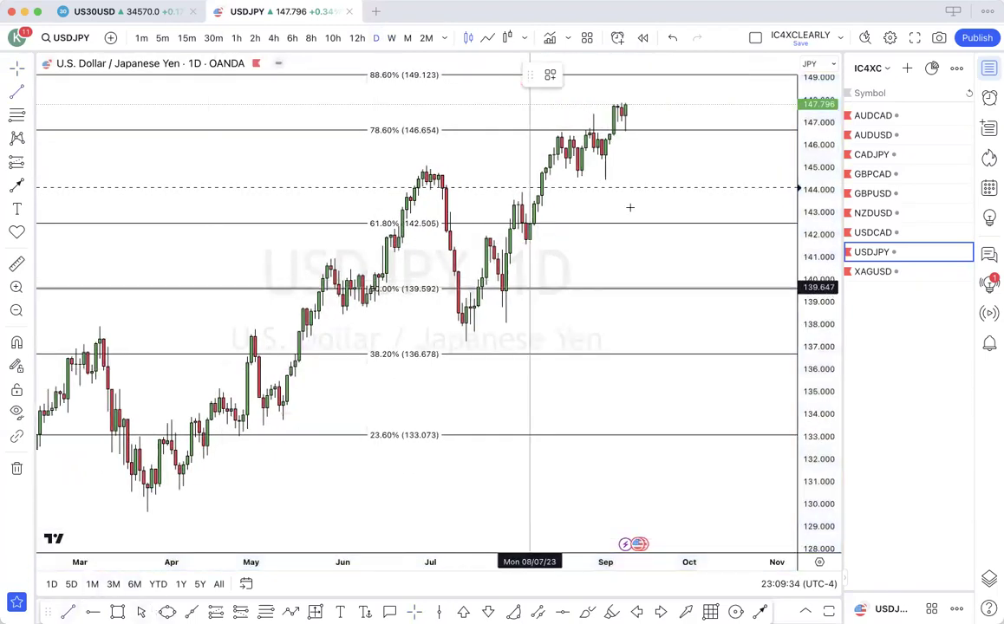
{"action": "left_click", "coordinate": [597, 179]}
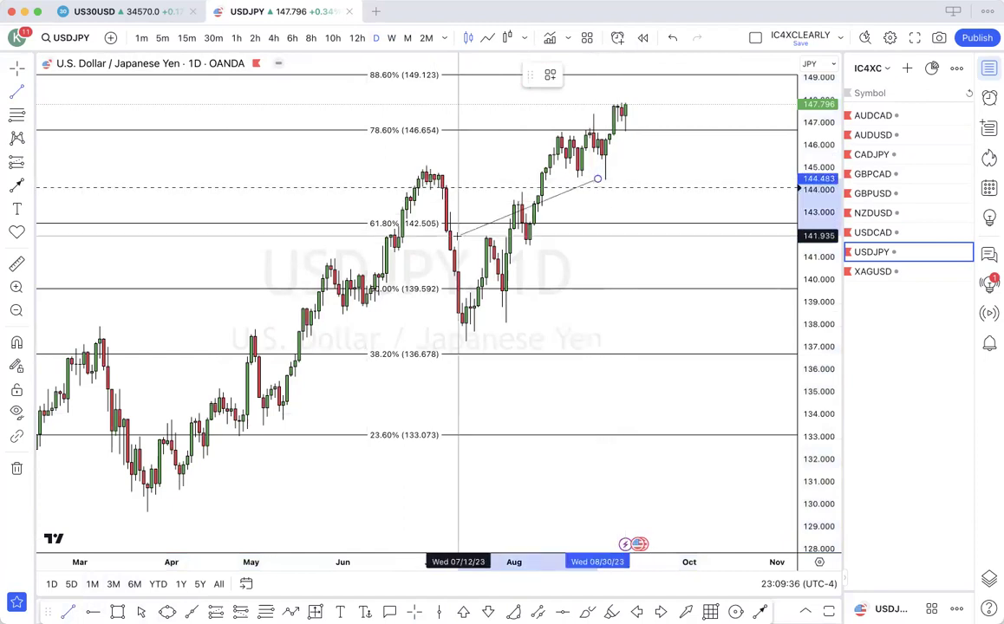
{"action": "key", "text": "Escape"}
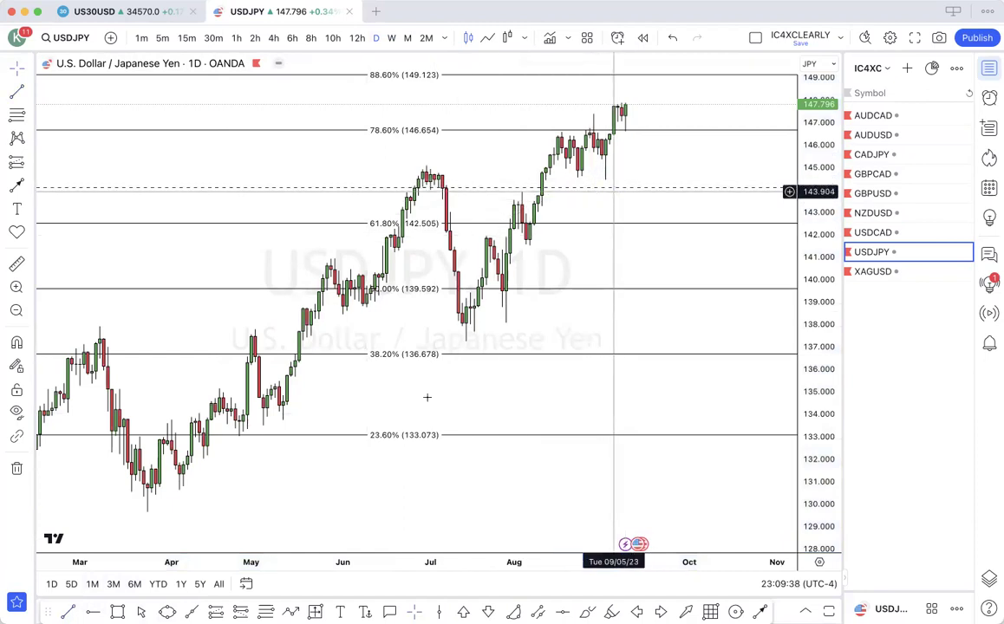
- Draw horizontal rays at 144.454 from 29 August 2023 and at the September high, aligning the upper ray to 147.883 on the 4-hour chart
{"action": "key", "text": "alt+h"}
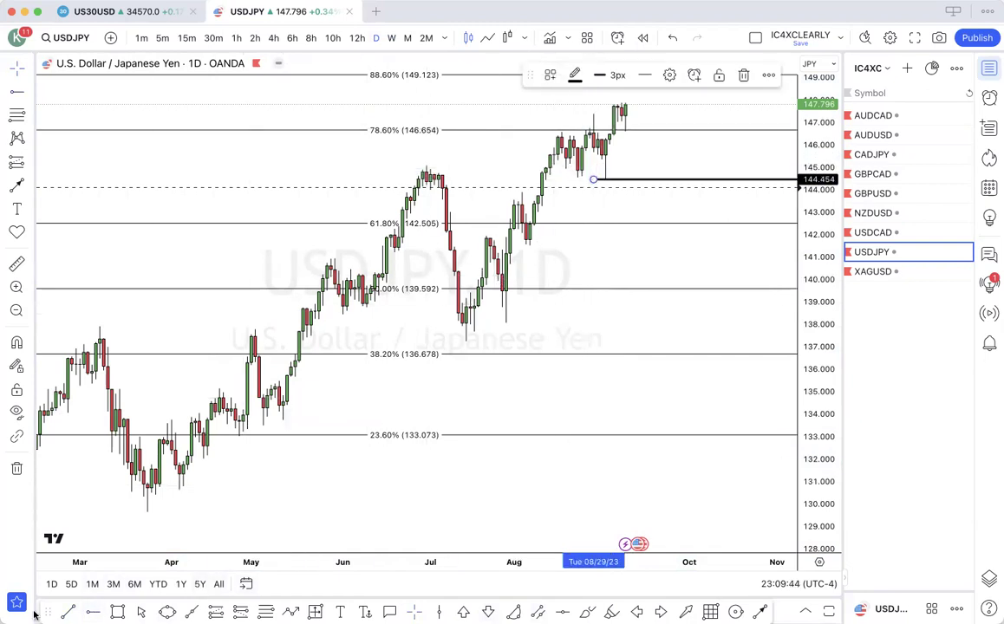
{"action": "left_click", "coordinate": [609, 103]}
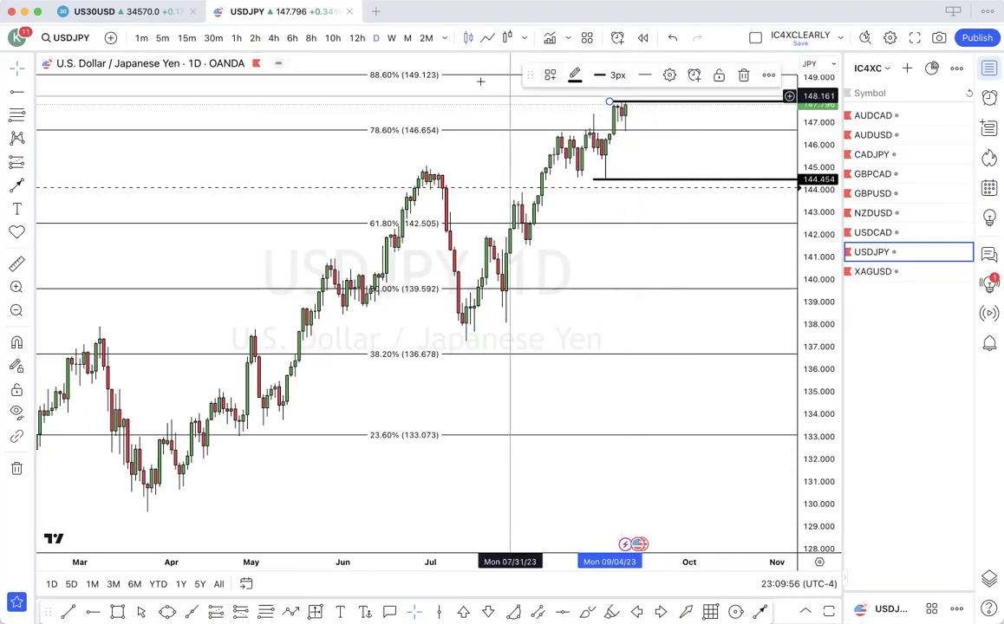
{"action": "left_click", "coordinate": [273, 37]}
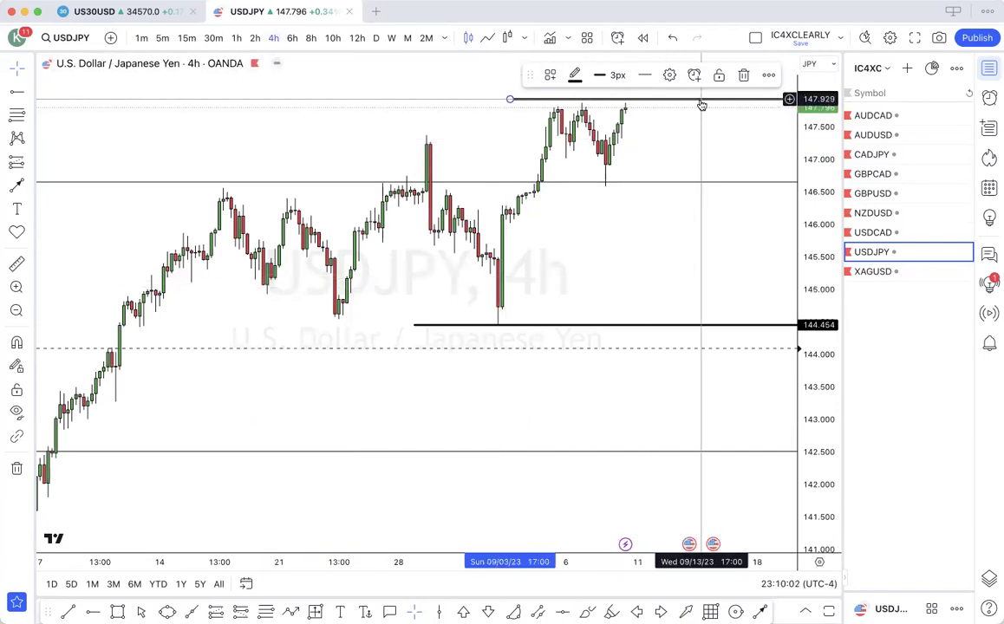
{"action": "left_click_drag", "start_coordinate": [702, 106], "coordinate": [701, 103]}
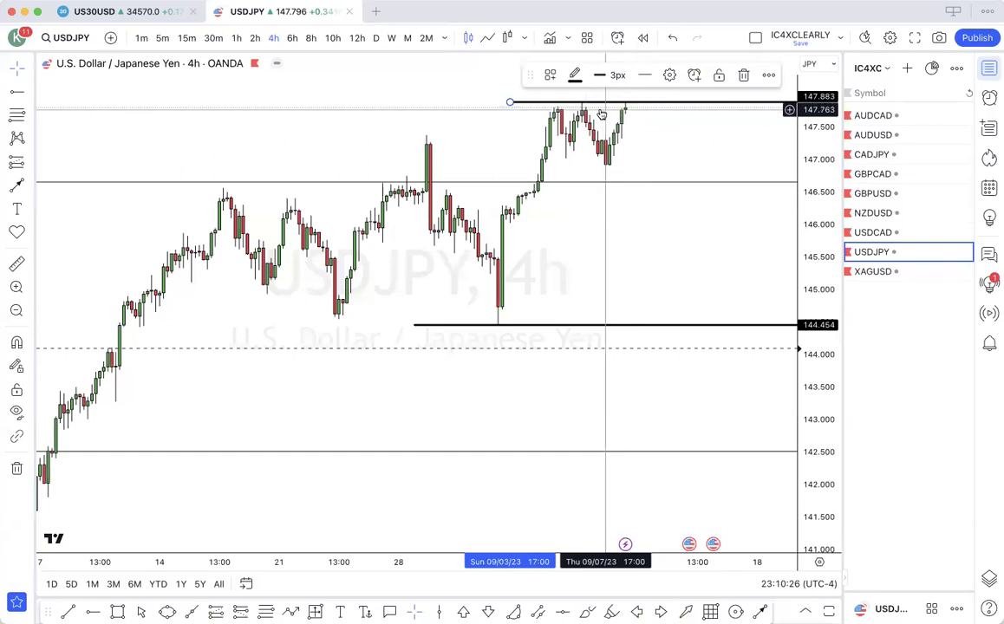
- Measure the price range from the upper horizontal ray down to the lower one on the 4-hour USDJPY chart
{"action": "scroll", "coordinate": [627, 105], "scroll_direction": "down", "scroll_amount": 2}
{"action": "scroll", "coordinate": [628, 106], "scroll_direction": "down", "scroll_amount": 2}
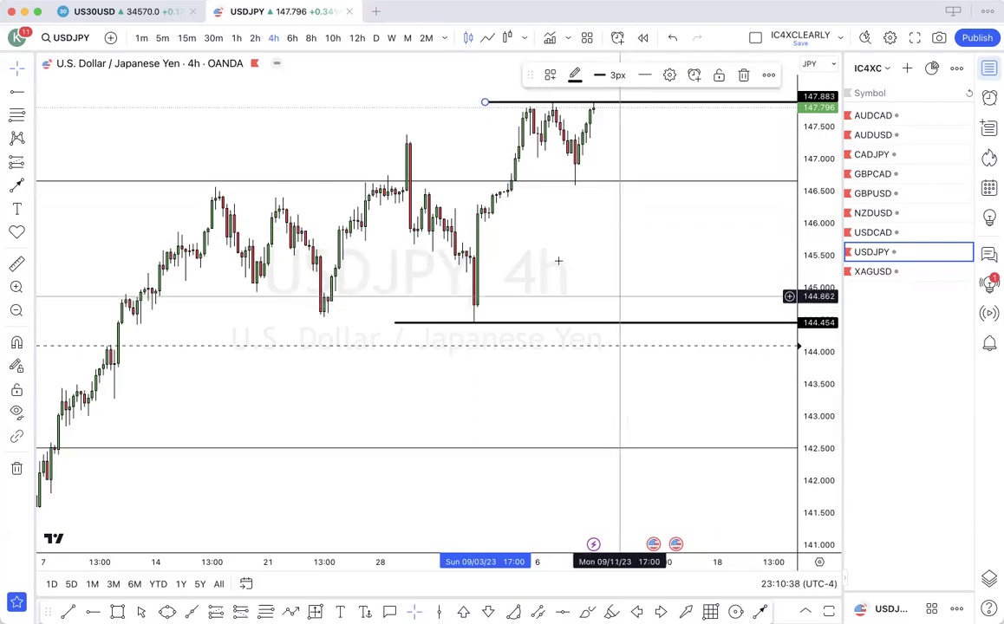
{"action": "left_click", "coordinate": [16, 265]}
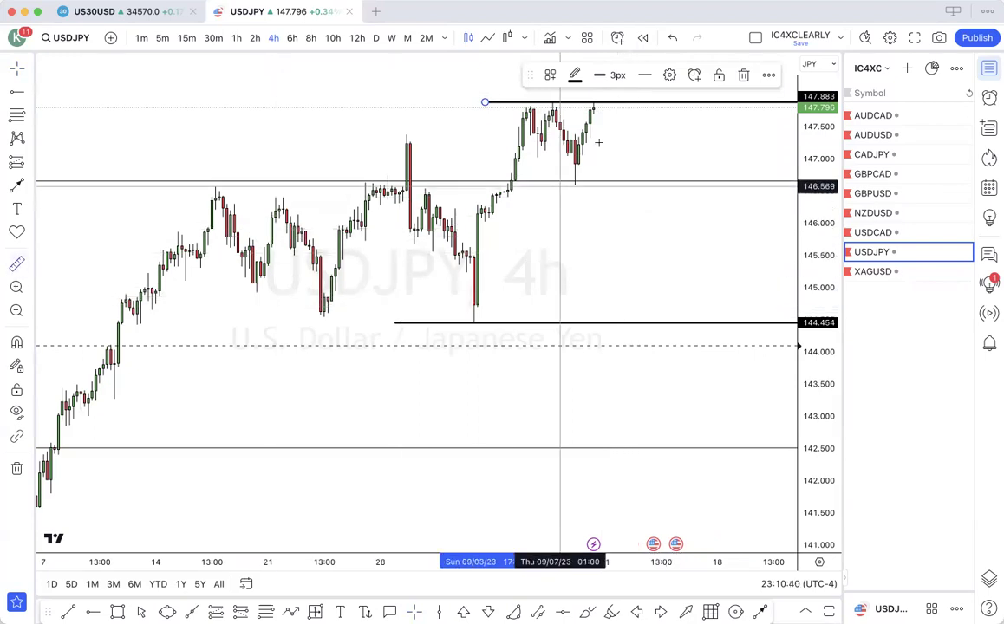
{"action": "left_click", "coordinate": [629, 102]}
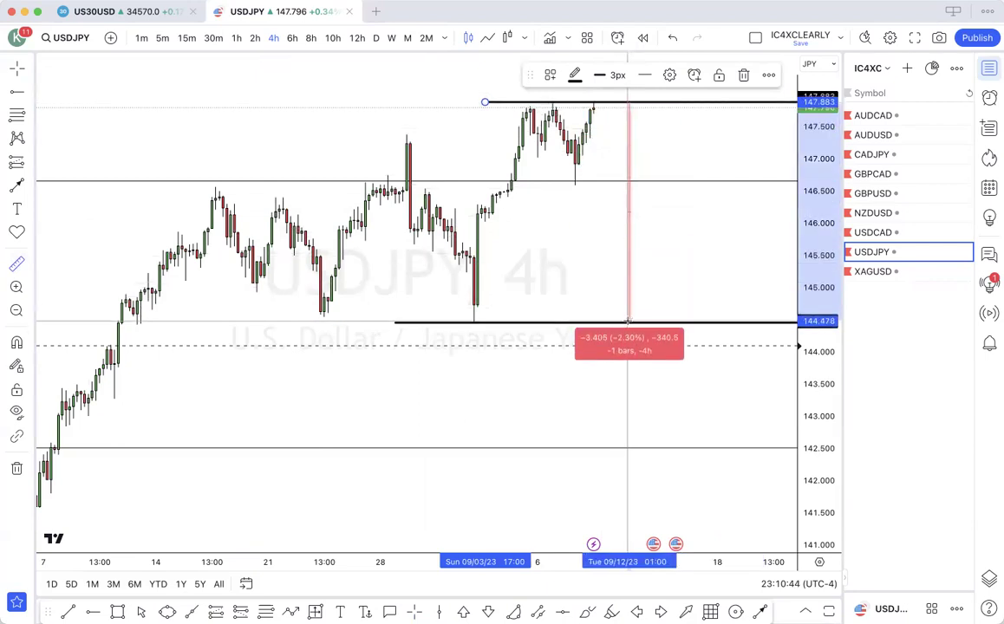
{"action": "left_click", "coordinate": [628, 320]}
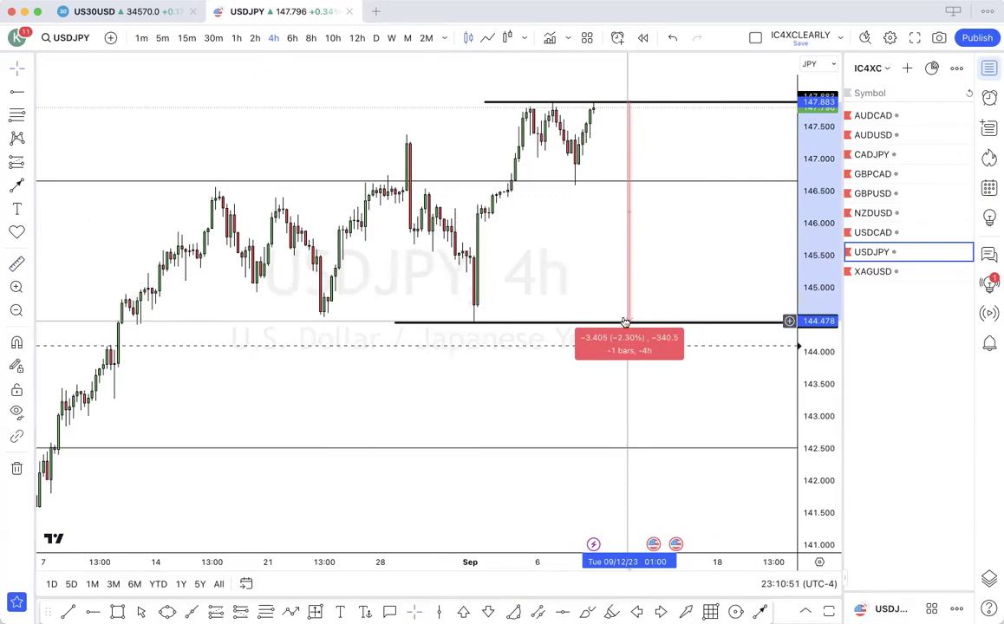
{"action": "left_click", "coordinate": [624, 322]}
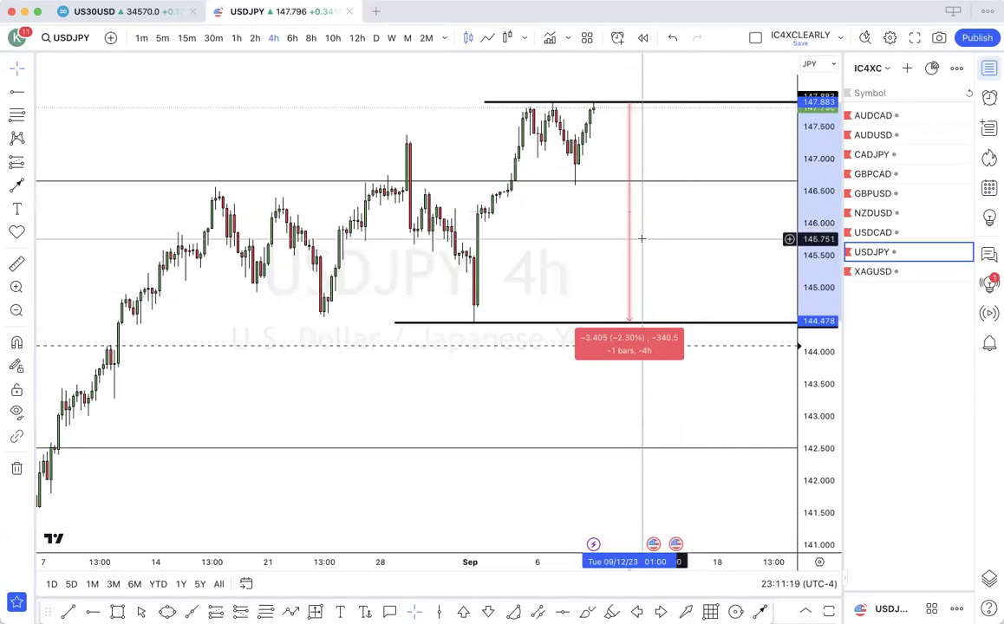
{"action": "left_click", "coordinate": [595, 231]}
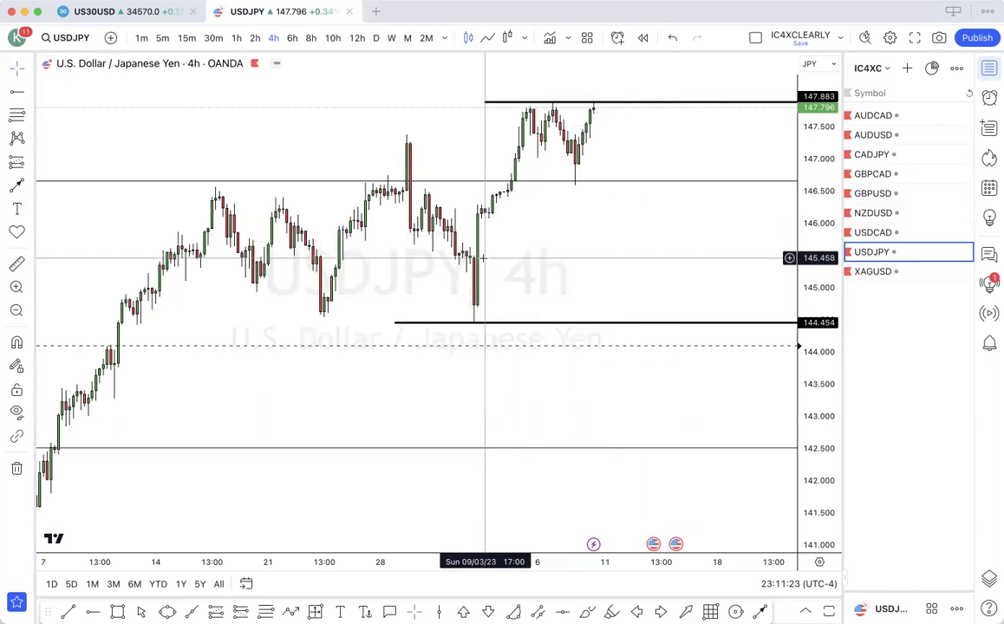
- Measure the price drop from the upper ray at 147.883 down to 145.498
{"action": "left_click", "coordinate": [16, 263]}
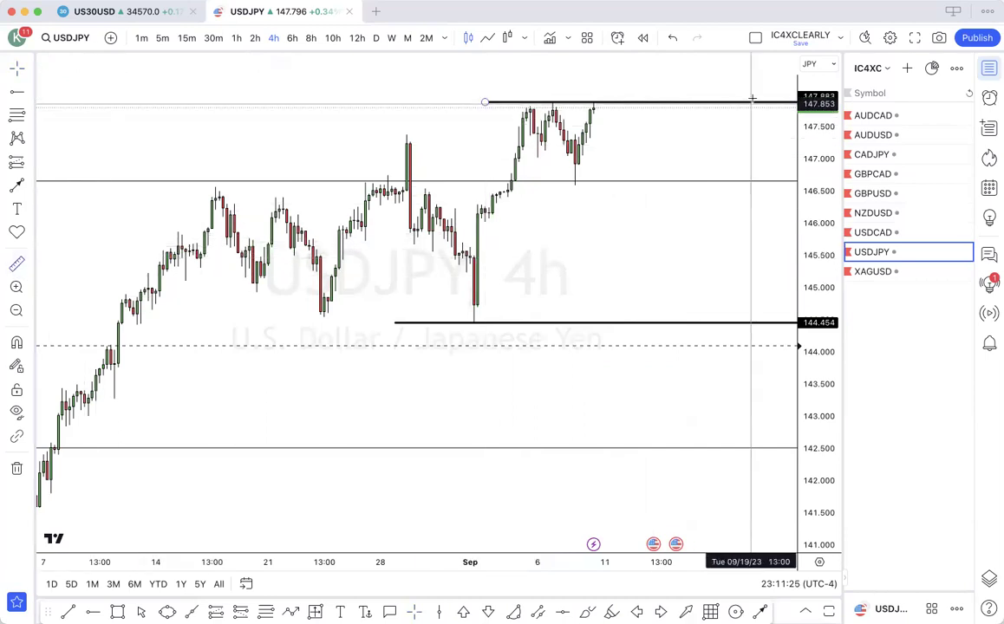
{"action": "left_click", "coordinate": [633, 102]}
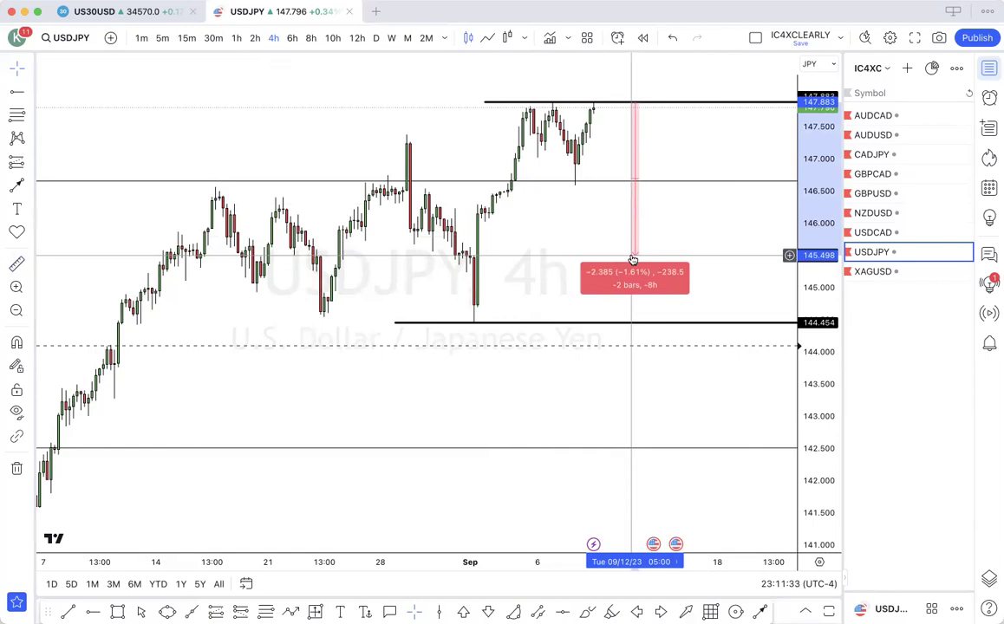
{"action": "left_click", "coordinate": [632, 255]}
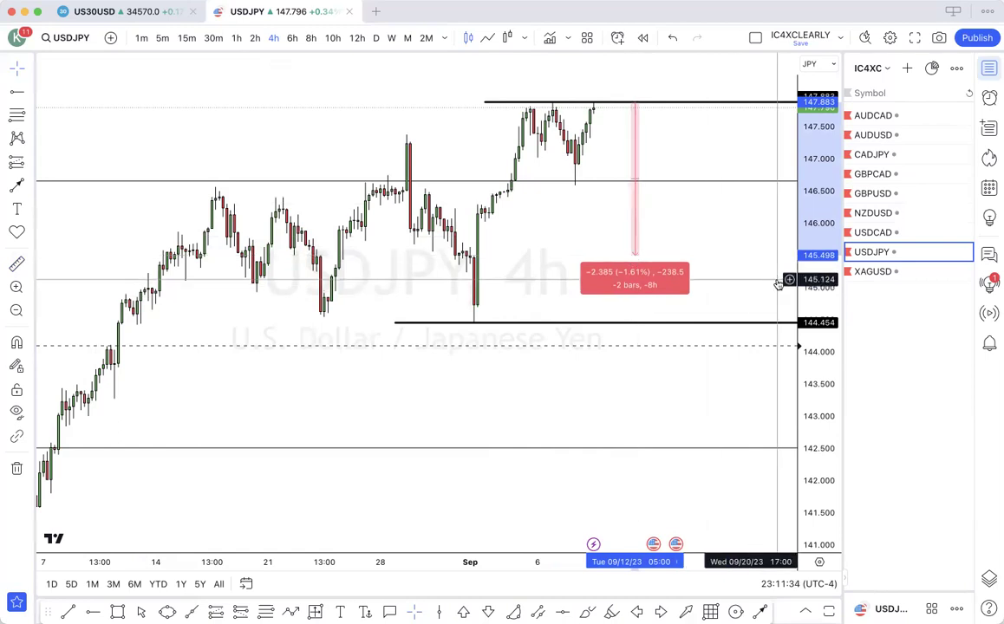
- Open the XAGUSD chart on the weekly timeframe and review its price history around the rising trend line and older swings
{"action": "left_click", "coordinate": [889, 271]}
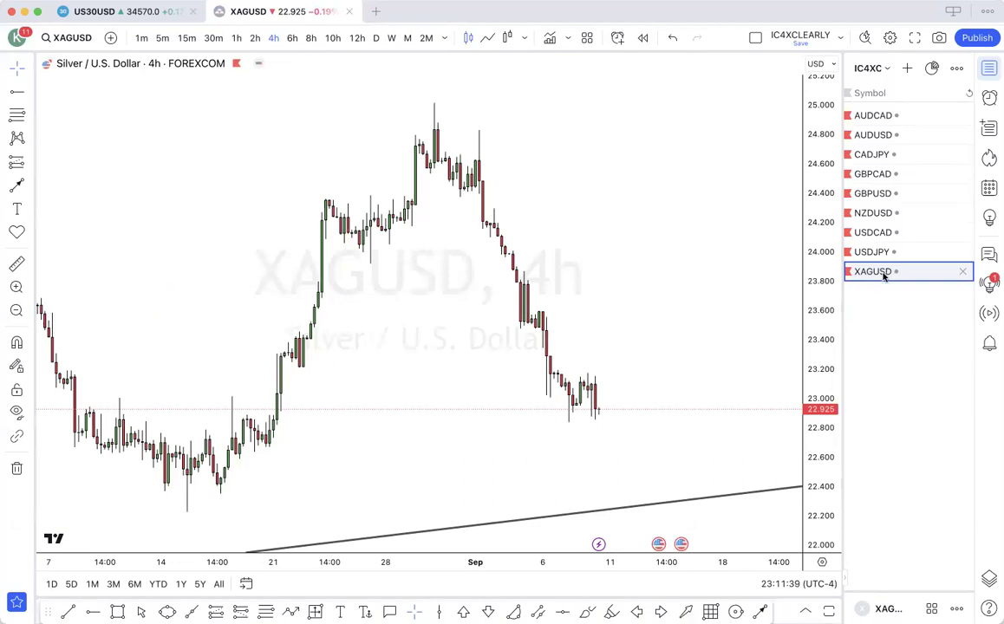
{"action": "left_click", "coordinate": [391, 38]}
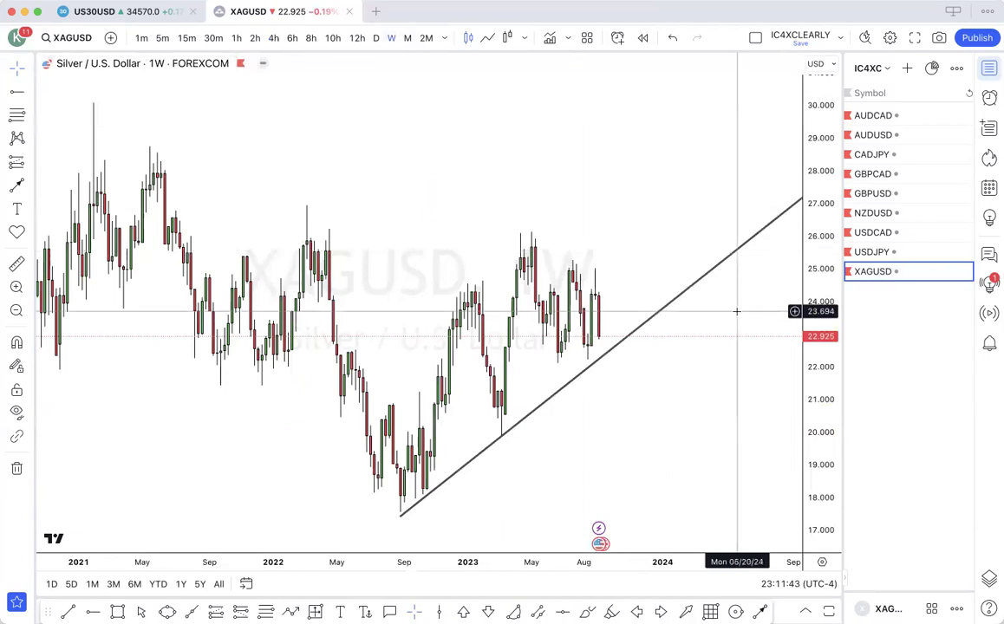
{"action": "scroll", "coordinate": [736, 311], "scroll_direction": "up", "scroll_amount": 2}
{"action": "scroll", "coordinate": [736, 311], "scroll_direction": "up", "scroll_amount": 5}
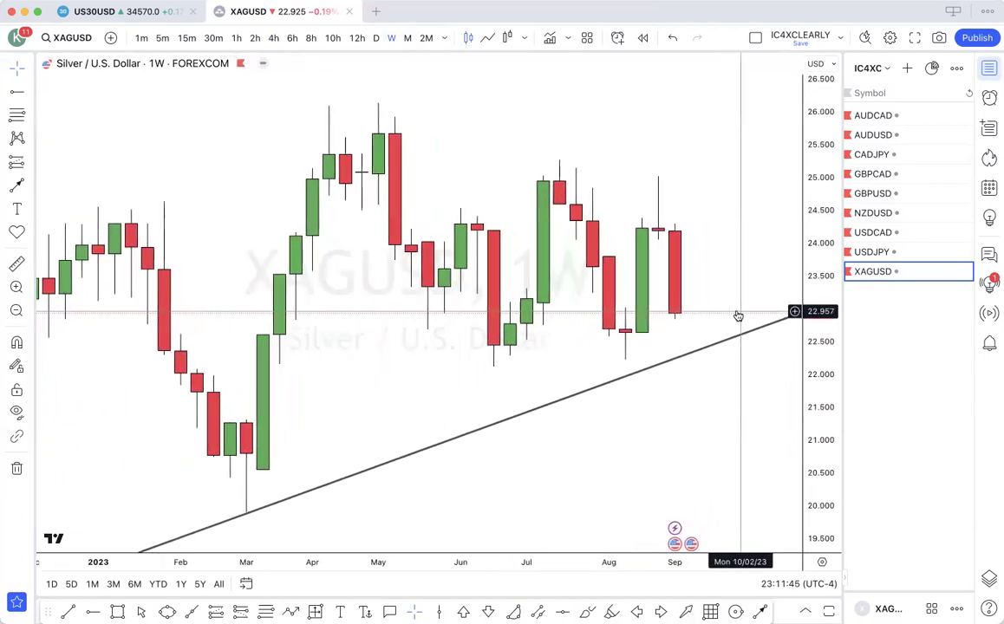
{"action": "scroll", "coordinate": [737, 314], "scroll_direction": "down", "scroll_amount": 5}
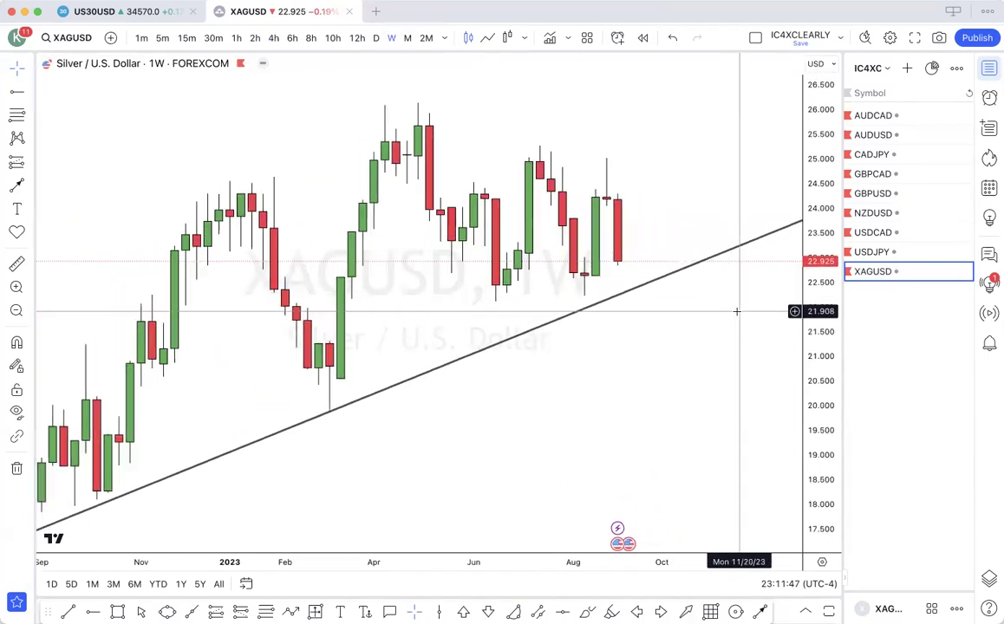
{"action": "scroll", "coordinate": [736, 311], "scroll_direction": "down", "scroll_amount": 5}
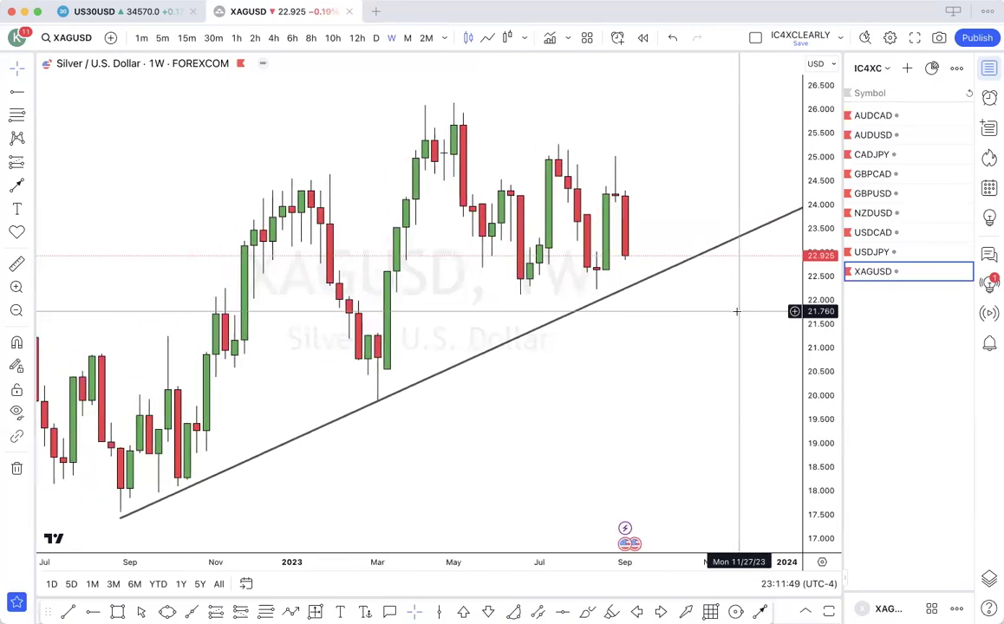
{"action": "scroll", "coordinate": [736, 311], "scroll_direction": "down", "scroll_amount": 5}
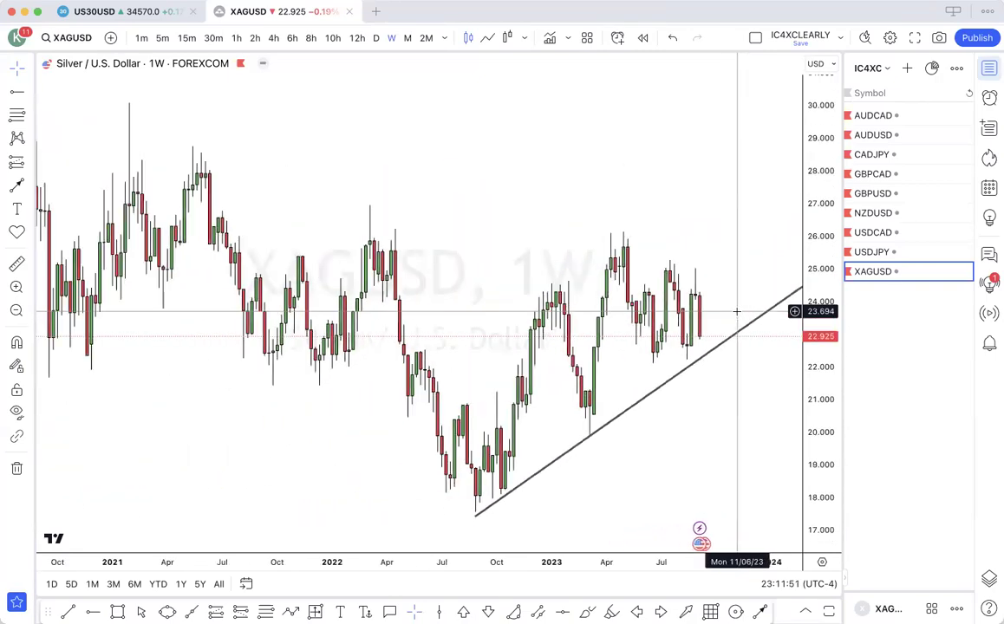
{"action": "scroll", "coordinate": [736, 311], "scroll_direction": "up", "scroll_amount": 5}
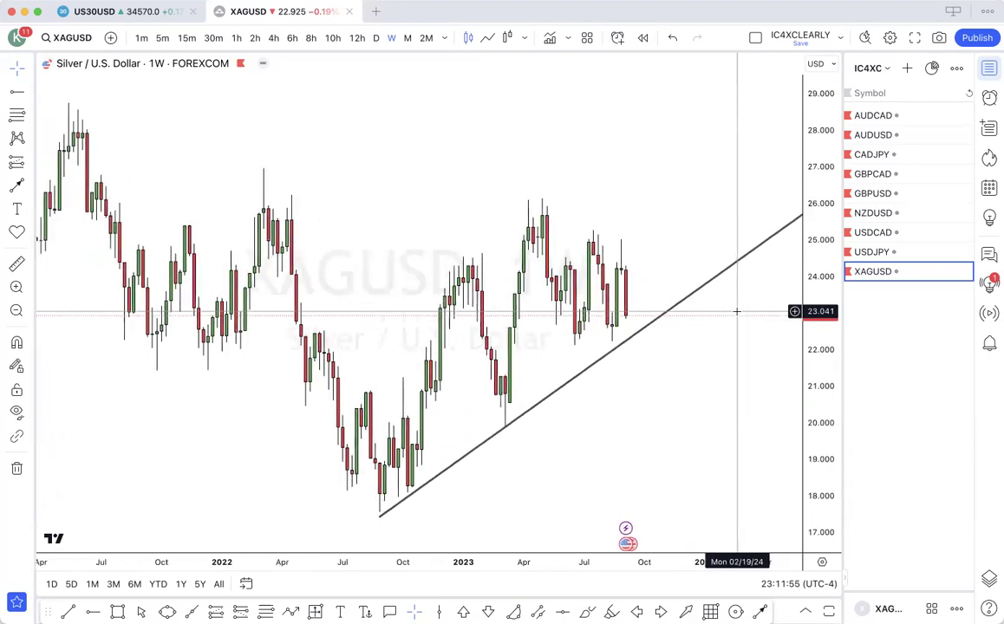
{"action": "scroll", "coordinate": [736, 311], "scroll_direction": "down", "scroll_amount": 5}
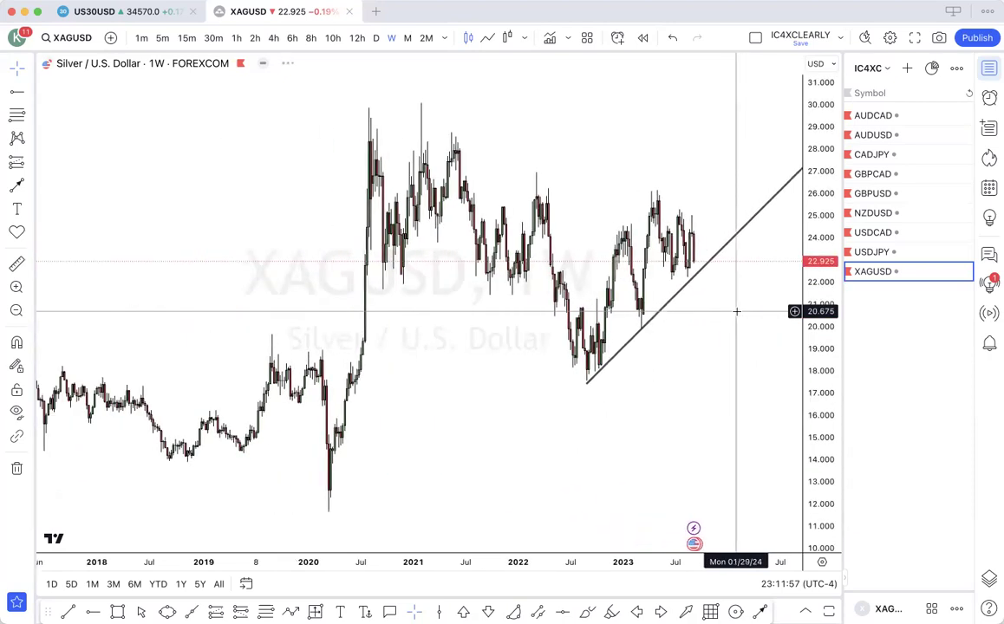
{"action": "scroll", "coordinate": [736, 311], "scroll_direction": "up", "scroll_amount": 2}
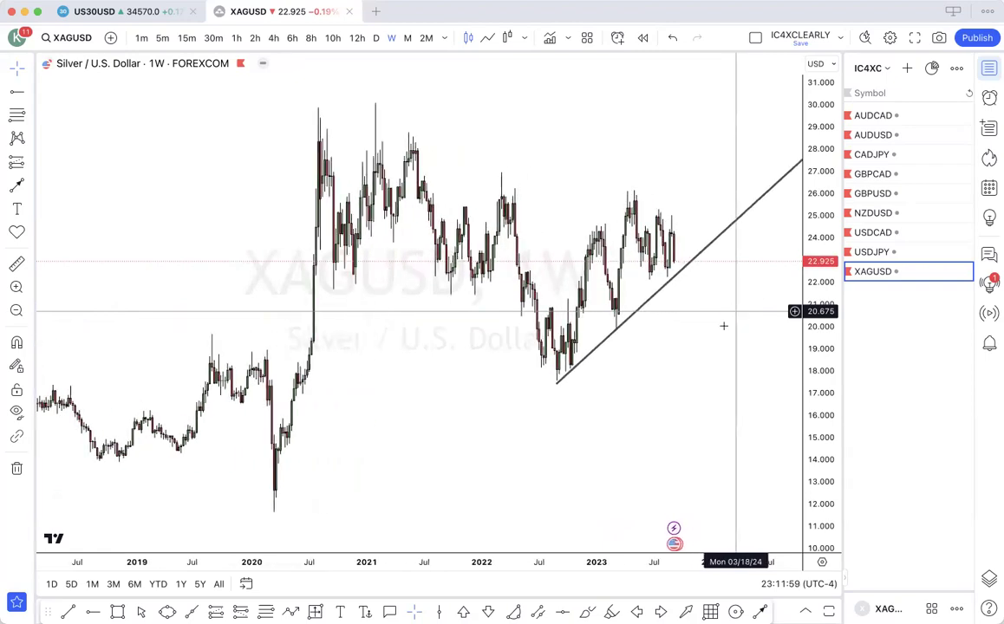
{"action": "scroll", "coordinate": [697, 354], "scroll_direction": "down", "scroll_amount": 5}
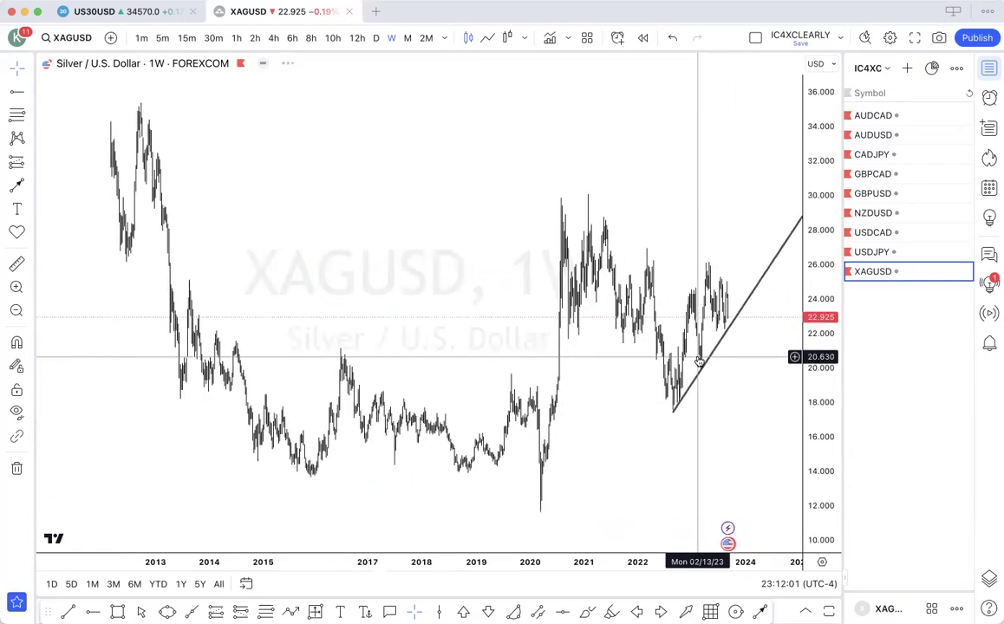
- Draw a green rectangle zone on weekly XAGUSD between 18.892 and 18.235, from 15 April 2013 to 10 April 2028
{"action": "scroll", "coordinate": [698, 359], "scroll_direction": "down", "scroll_amount": 6}
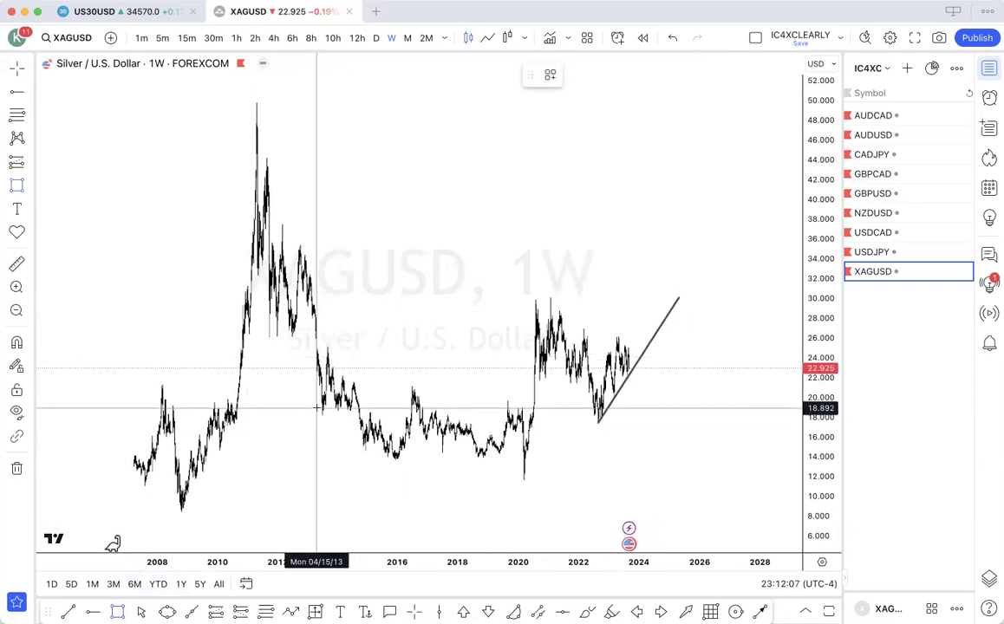
{"action": "mouse_move", "coordinate": [318, 407]}
{"action": "left_mouse_down"}
{"action": "mouse_move", "coordinate": [670, 403]}
{"action": "mouse_move", "coordinate": [767, 414]}
{"action": "left_mouse_up"}
{"action": "scroll", "coordinate": [620, 392], "scroll_direction": "up", "scroll_amount": 5}
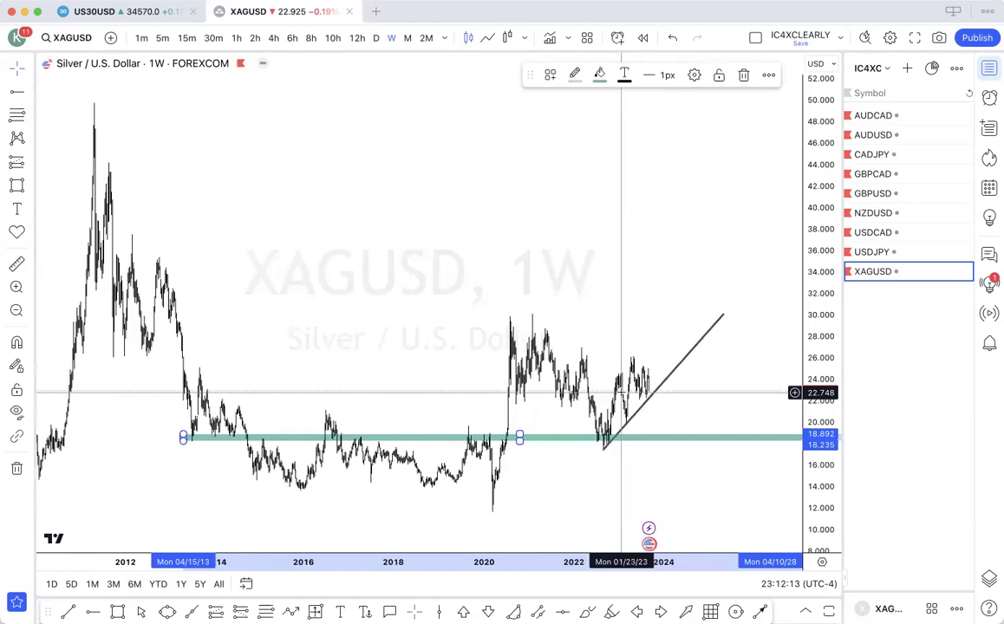
- Draw a second green rectangle zone on weekly XAGUSD between 23.059 and 22.206, from 24 July 2023 to 29 April 2024
{"action": "scroll", "coordinate": [621, 392], "scroll_direction": "up", "scroll_amount": 3}
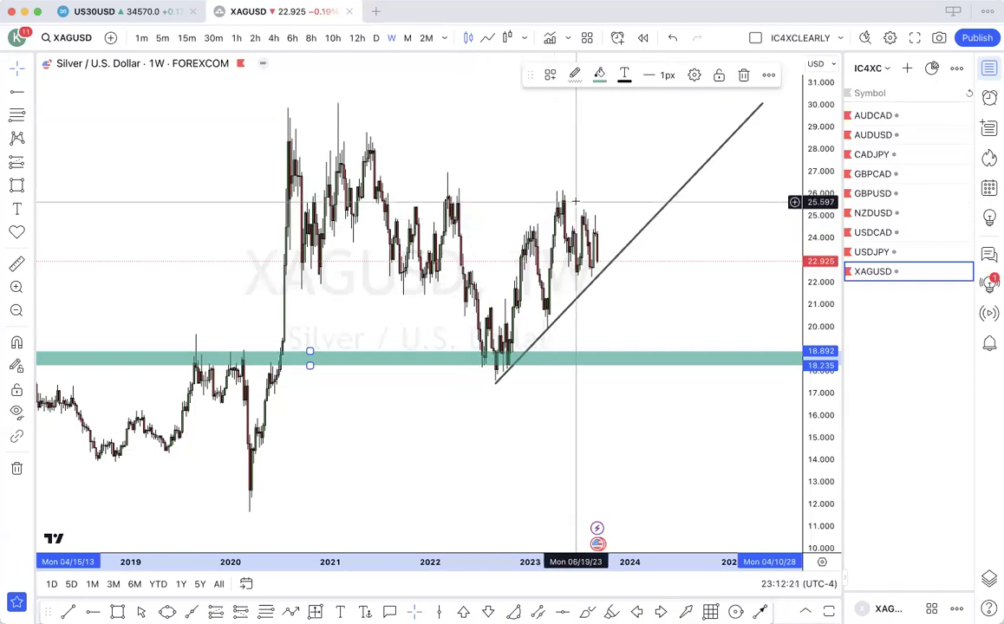
{"action": "scroll", "coordinate": [588, 283], "scroll_direction": "up", "scroll_amount": 1}
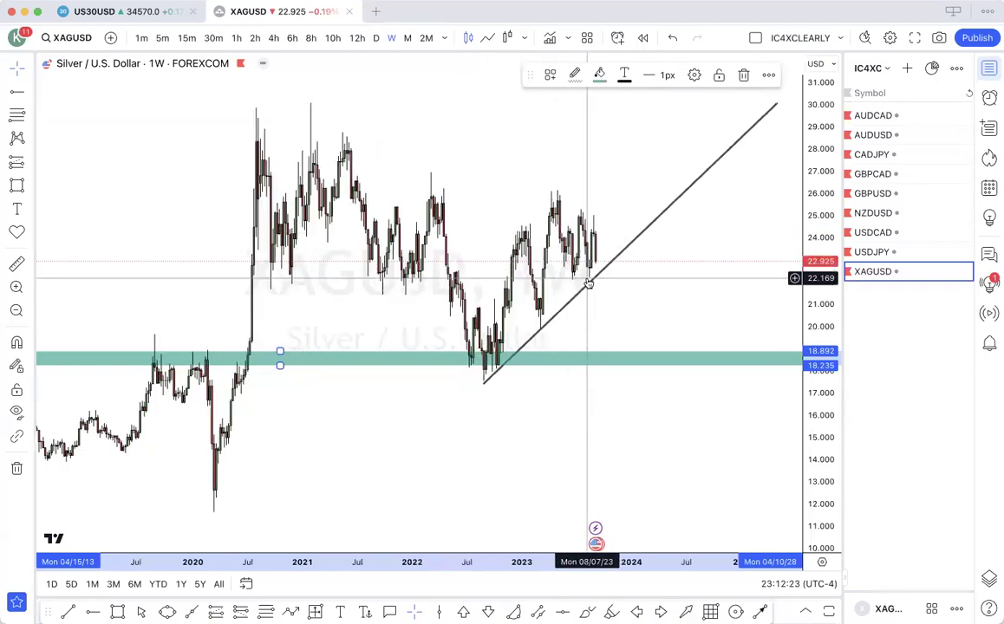
{"action": "scroll", "coordinate": [588, 283], "scroll_direction": "up", "scroll_amount": 6}
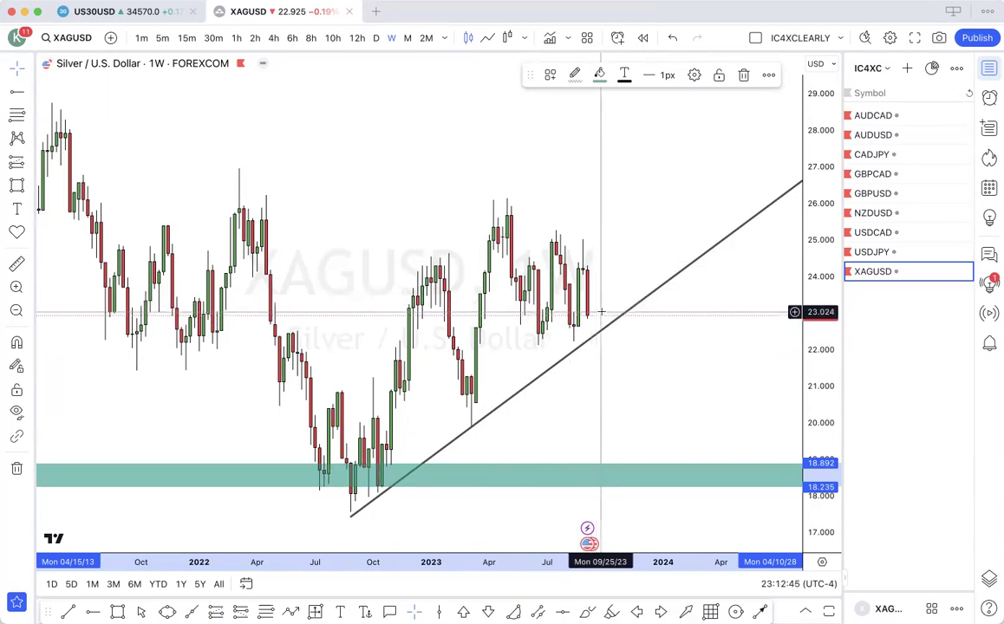
{"action": "left_click", "coordinate": [118, 612]}
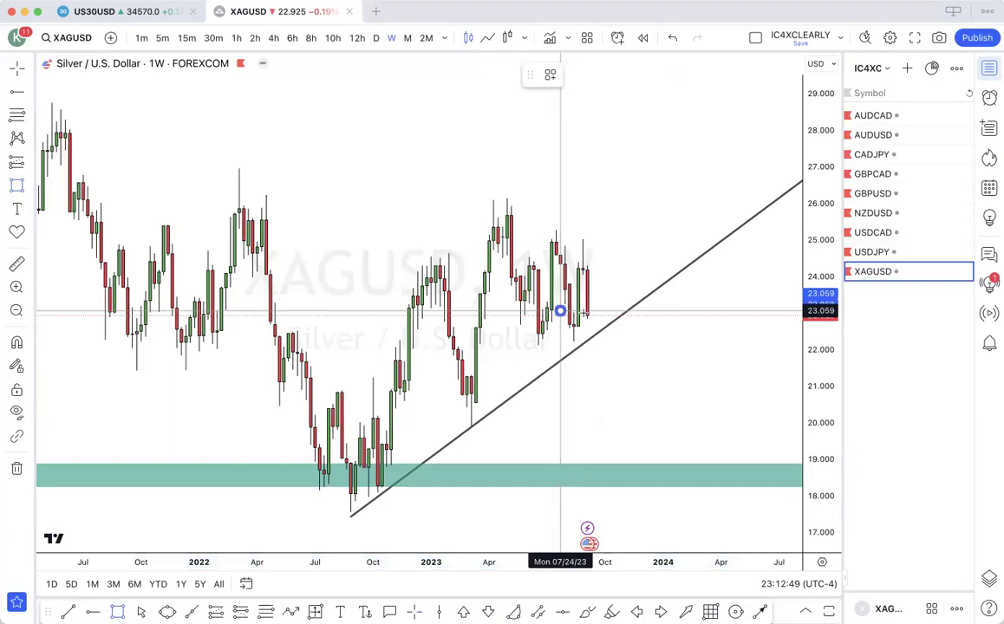
{"action": "mouse_move", "coordinate": [560, 311]}
{"action": "left_mouse_down"}
{"action": "mouse_move", "coordinate": [724, 325]}
{"action": "mouse_move", "coordinate": [738, 342]}
{"action": "left_mouse_up"}
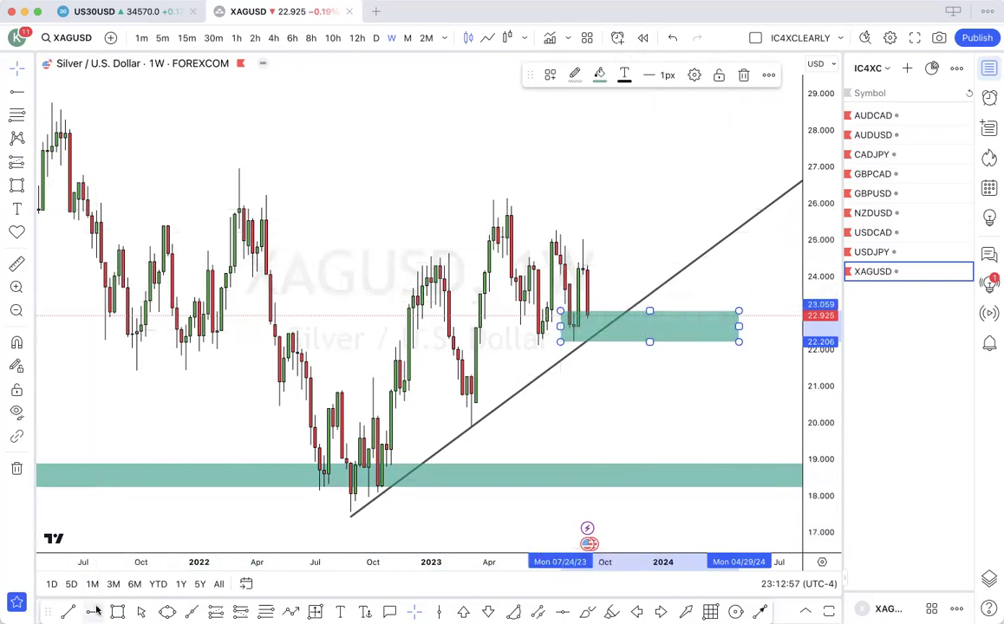
- Draw horizontal rays on weekly XAGUSD at 27.468, 19.912 and 26.188, starting from the matching swing highs and low
{"action": "left_click", "coordinate": [123, 262]}
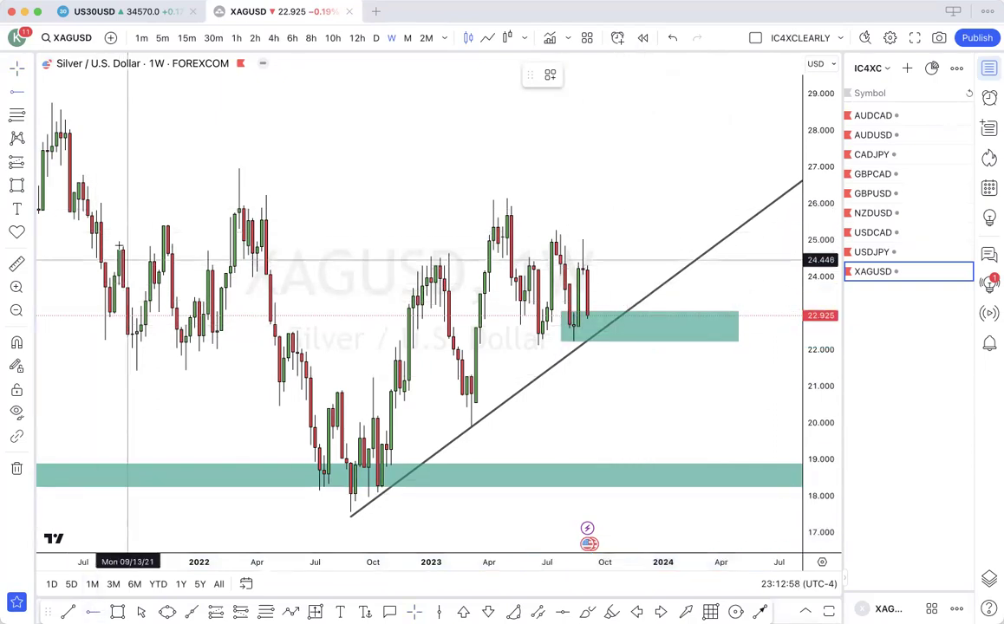
{"action": "left_click", "coordinate": [52, 149]}
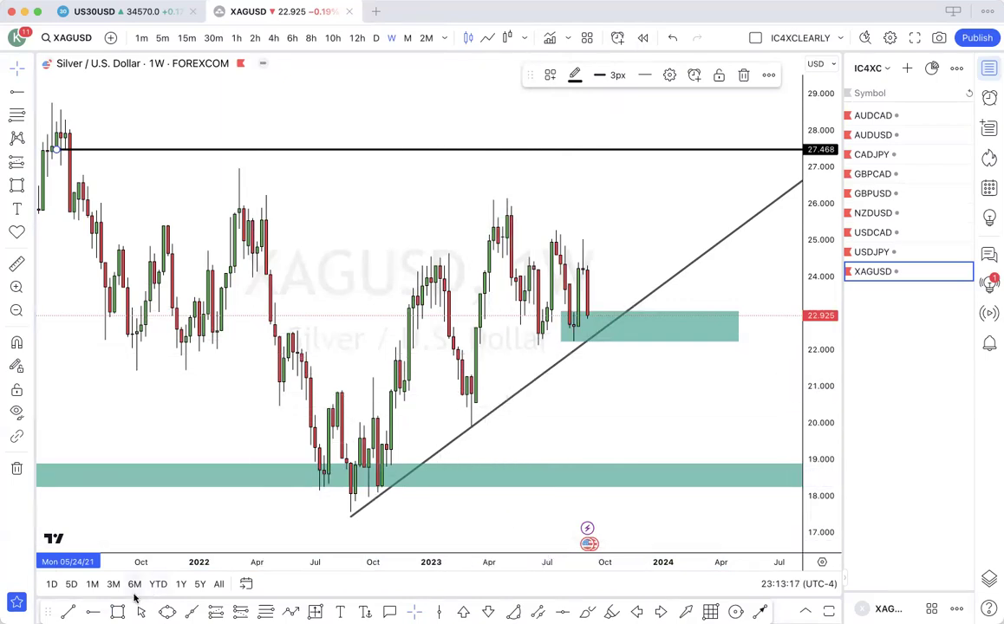
{"action": "left_click", "coordinate": [463, 426]}
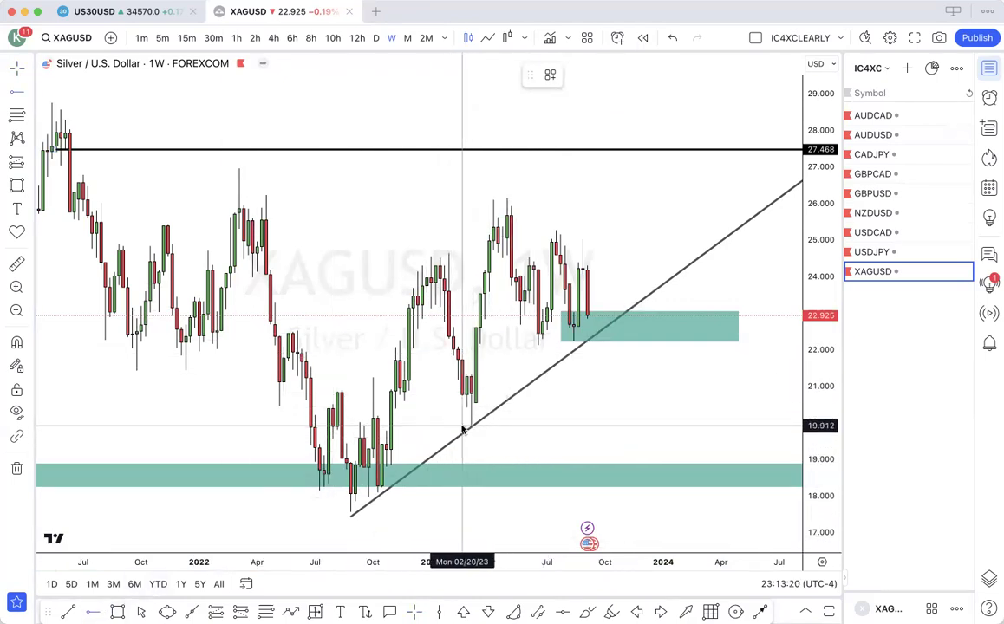
{"action": "left_click", "coordinate": [91, 611]}
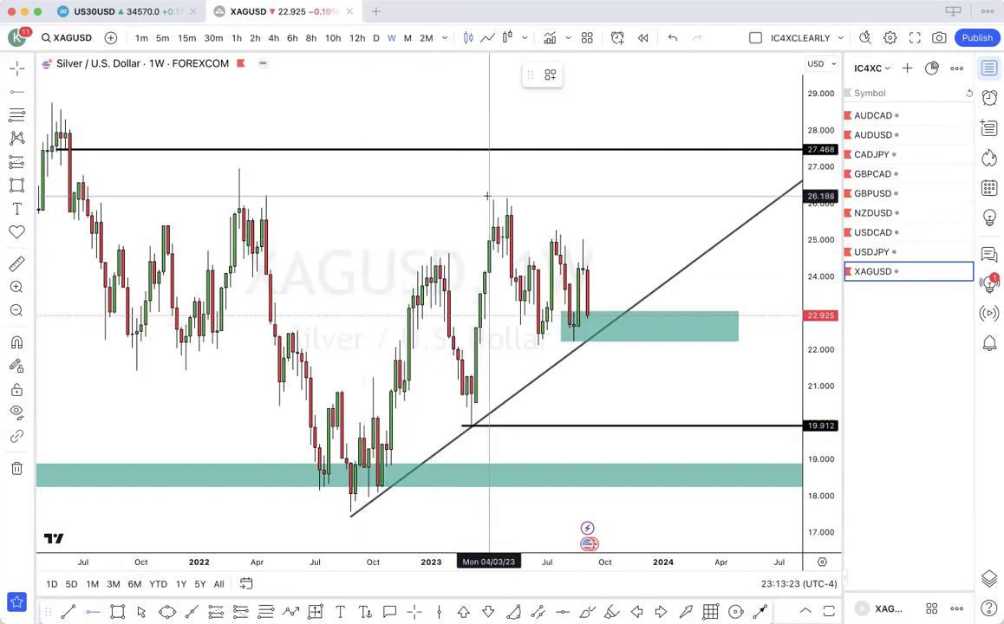
{"action": "scroll", "coordinate": [489, 196], "scroll_direction": "down", "scroll_amount": 3}
{"action": "scroll", "coordinate": [492, 194], "scroll_direction": "up", "scroll_amount": 4}
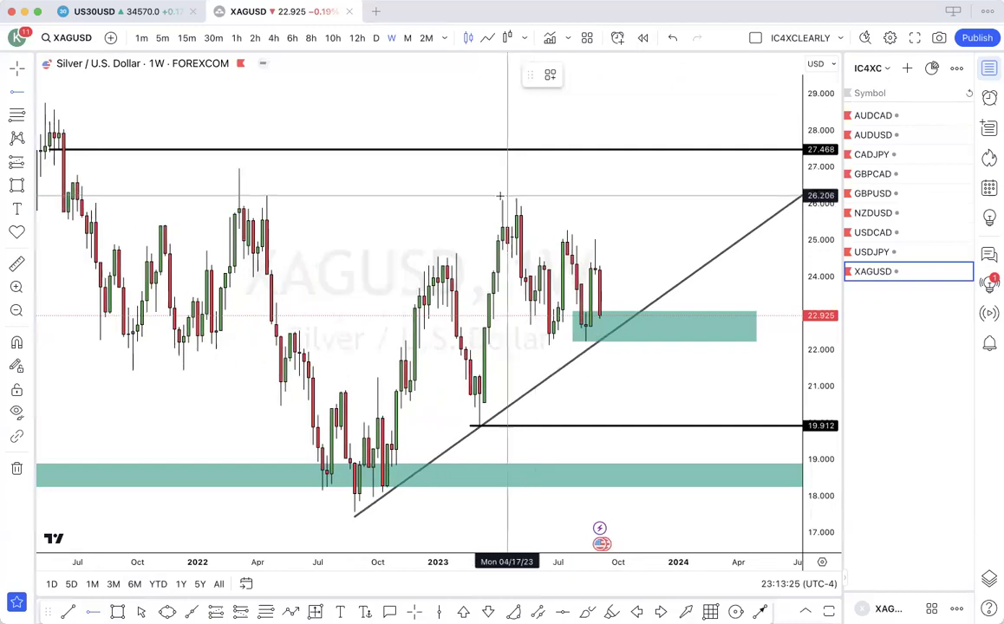
{"action": "left_click", "coordinate": [492, 197]}
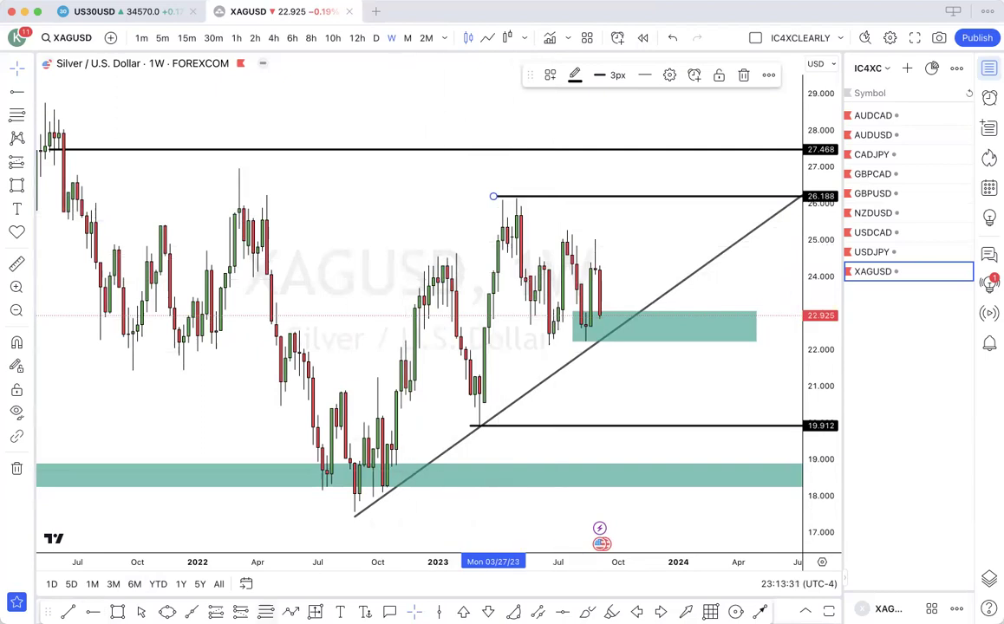
- Draw a Fibonacci retracement from 19.877 at 16 January 2023 up to 26.188 at 20 May 2024
{"action": "left_click", "coordinate": [267, 612]}
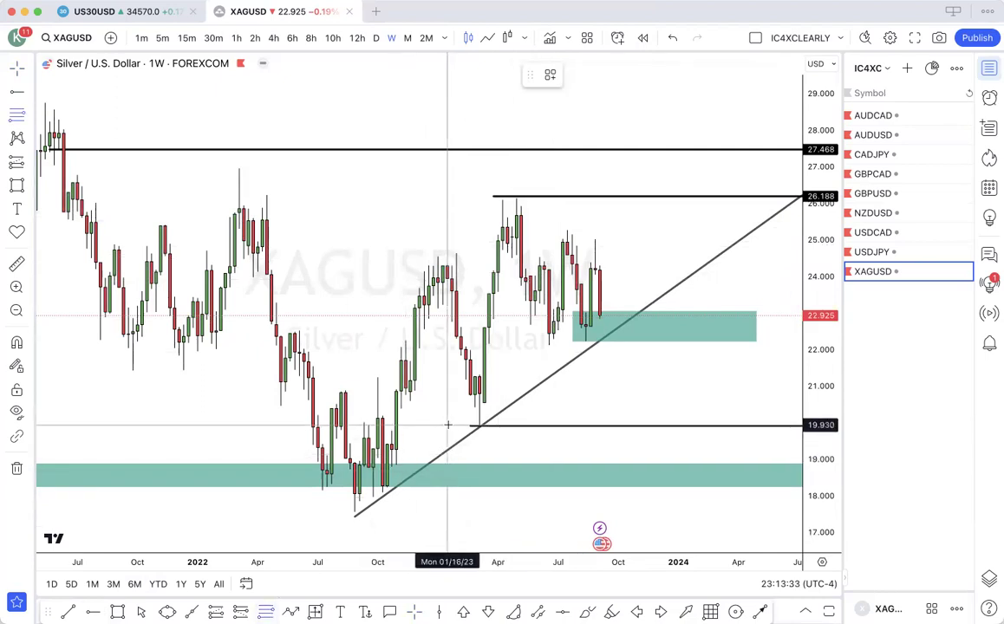
{"action": "left_click", "coordinate": [447, 426]}
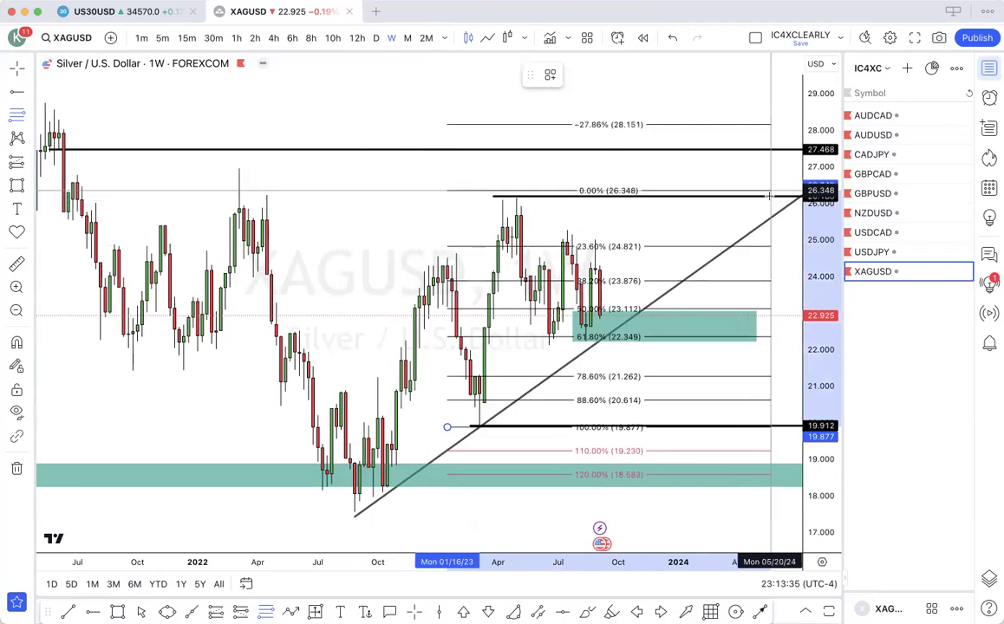
{"action": "left_click", "coordinate": [771, 199]}
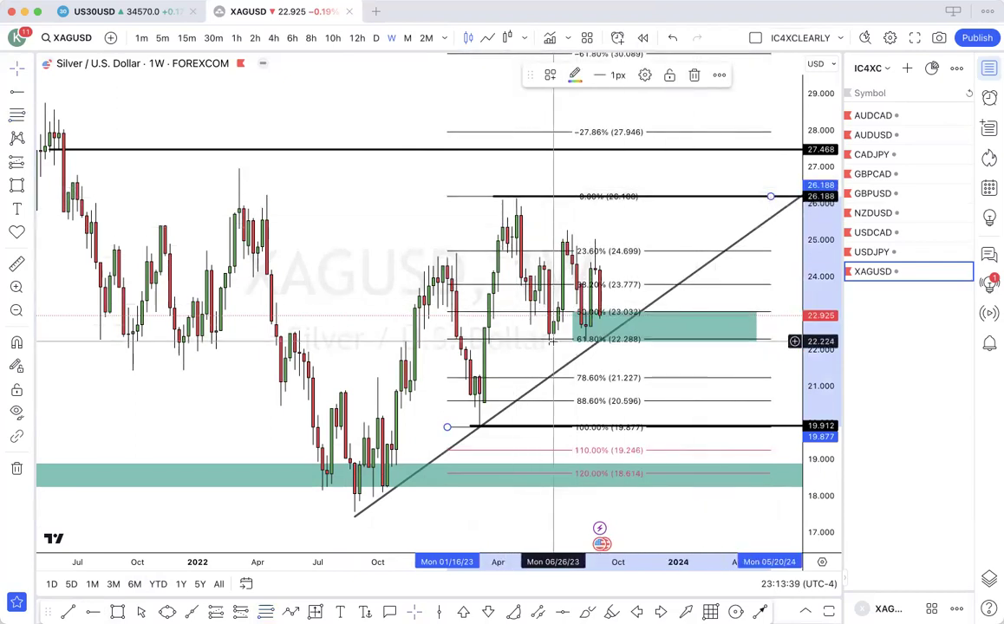
- Draw a horizontal ray at 30.113 from 16 September 2013, level with the -61.80% Fibonacci extension
{"action": "scroll", "coordinate": [632, 230], "scroll_direction": "down", "scroll_amount": 1}
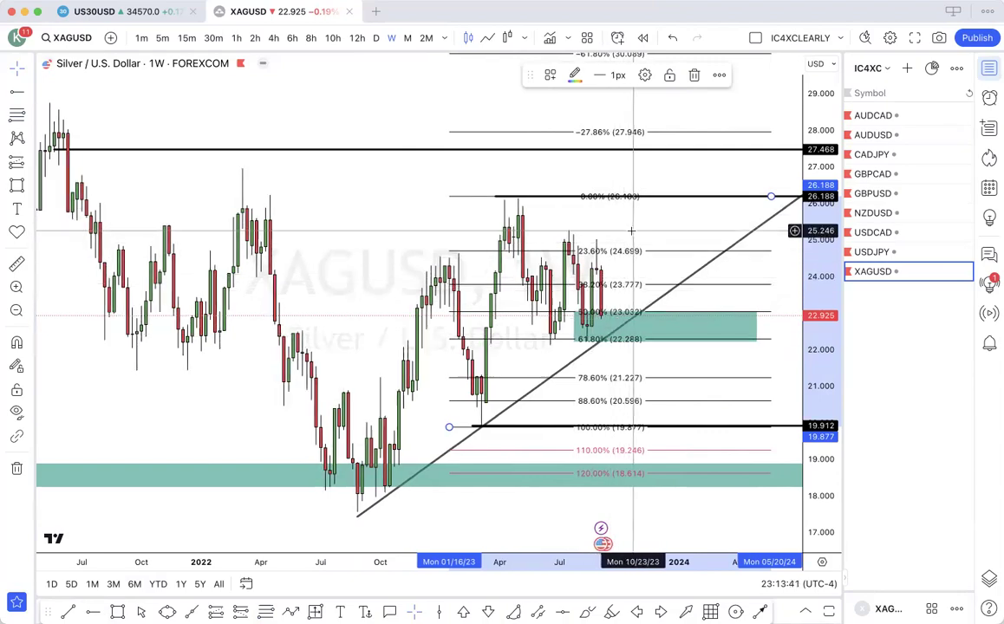
{"action": "scroll", "coordinate": [632, 231], "scroll_direction": "down", "scroll_amount": 8}
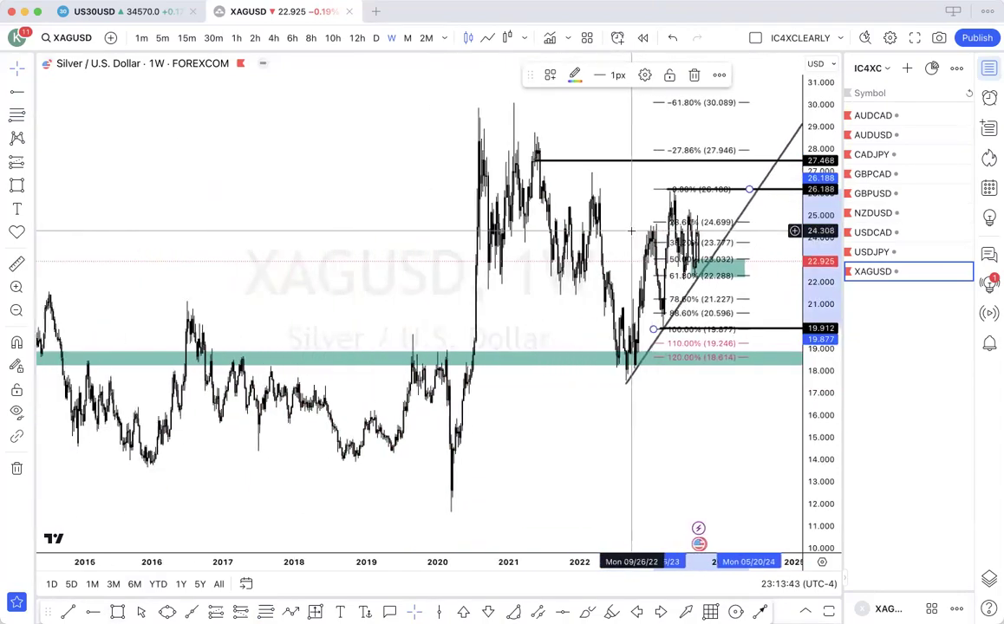
{"action": "scroll", "coordinate": [632, 231], "scroll_direction": "down", "scroll_amount": 5}
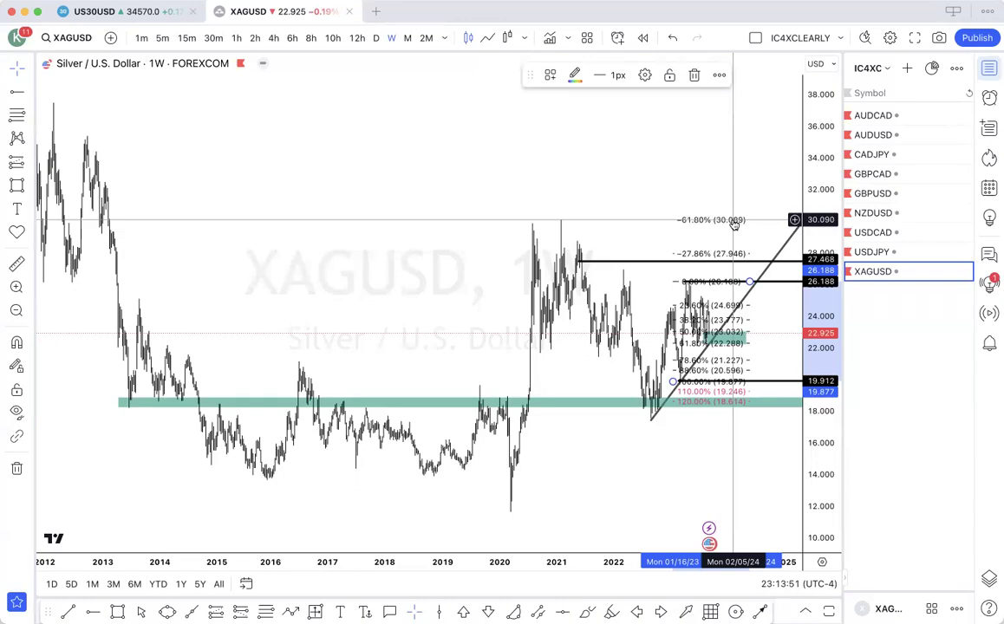
{"action": "scroll", "coordinate": [733, 219], "scroll_direction": "left", "scroll_amount": 5}
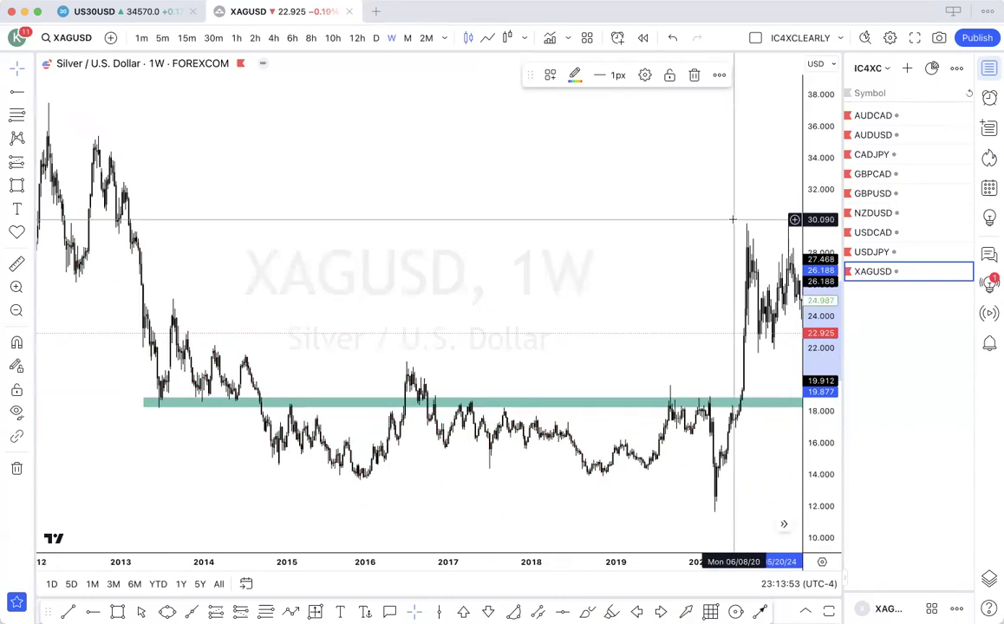
{"action": "scroll", "coordinate": [732, 220], "scroll_direction": "down", "scroll_amount": 5}
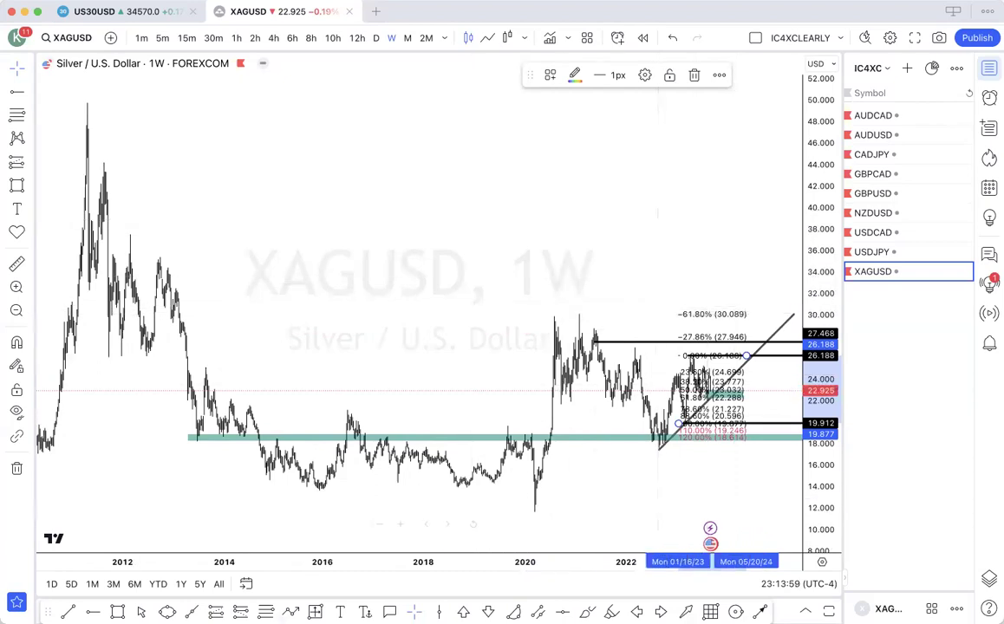
{"action": "left_click", "coordinate": [89, 613]}
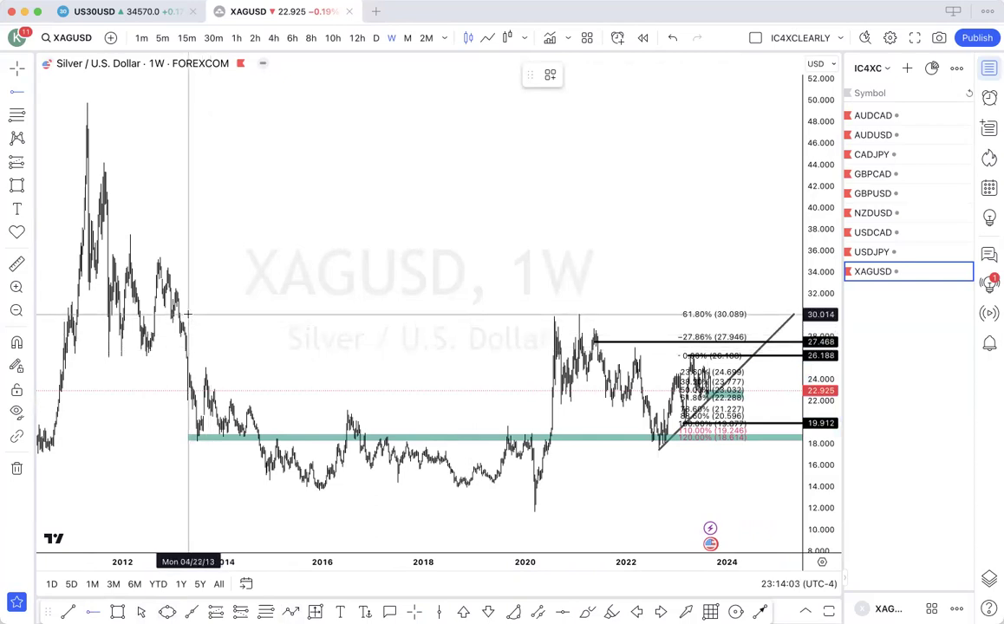
{"action": "scroll", "coordinate": [189, 313], "scroll_direction": "up", "scroll_amount": 5}
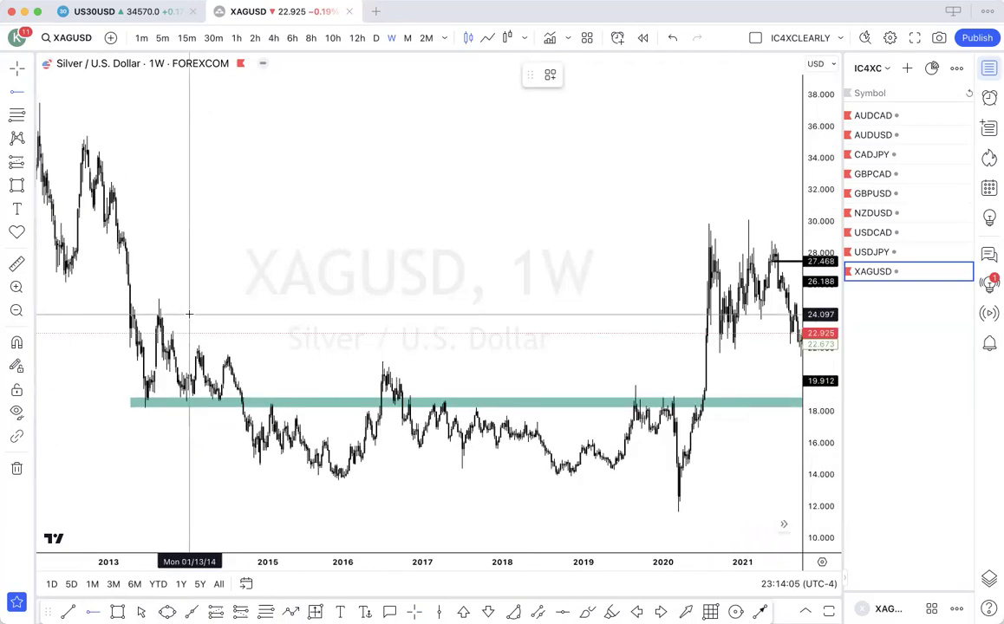
{"action": "scroll", "coordinate": [151, 299], "scroll_direction": "down", "scroll_amount": 5}
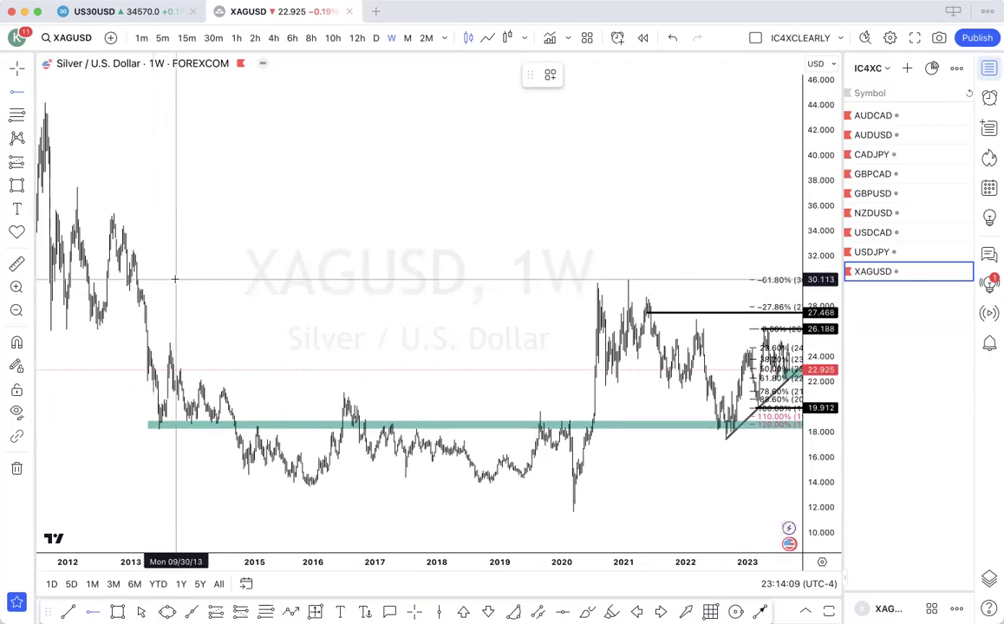
{"action": "left_click", "coordinate": [173, 280]}
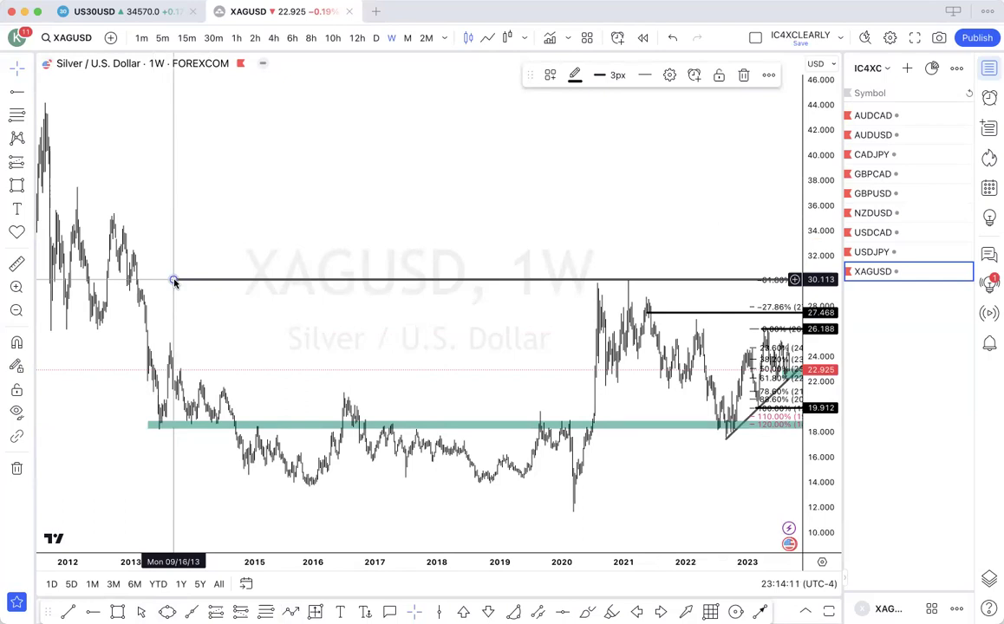
- Move the start of the new long-term ray back to the January 2013 swing, at 30.056
{"action": "scroll", "coordinate": [238, 286], "scroll_direction": "up", "scroll_amount": 5}
{"action": "scroll", "coordinate": [245, 297], "scroll_direction": "up", "scroll_amount": 3}
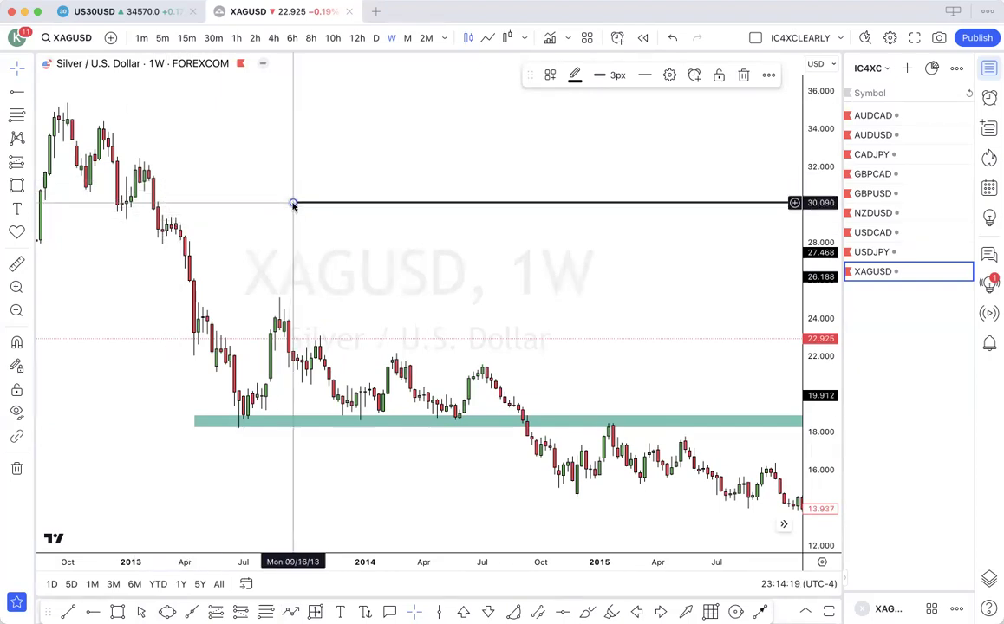
{"action": "mouse_move", "coordinate": [293, 202]}
{"action": "left_mouse_down"}
{"action": "mouse_move", "coordinate": [207, 184]}
{"action": "mouse_move", "coordinate": [132, 204]}
{"action": "left_mouse_up"}
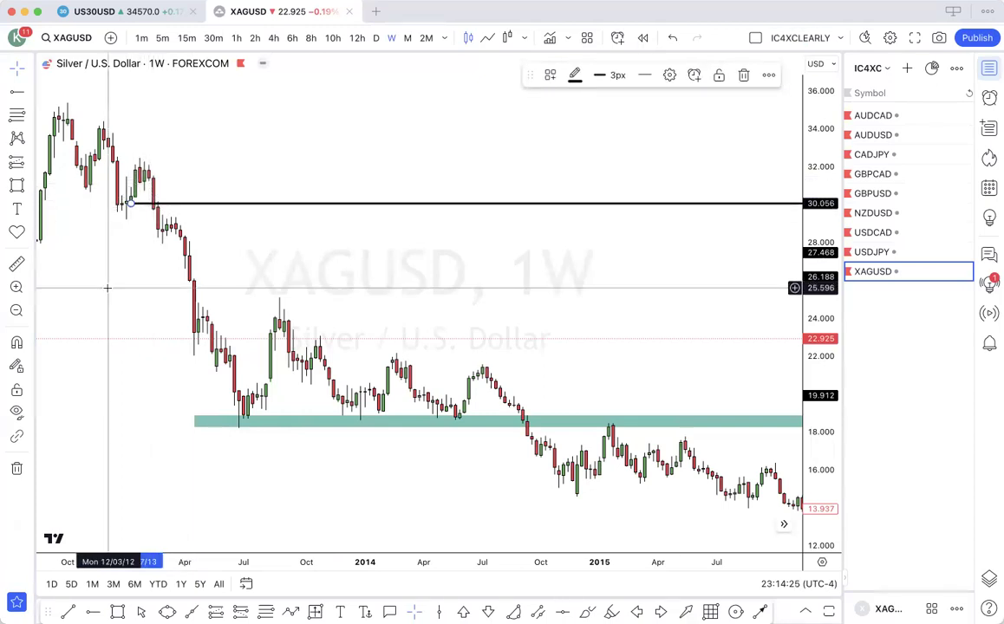
- Add a second horizontal ray above it from January 2013 and adjust the pair to 32.251 and 30.742
{"action": "left_click", "coordinate": [90, 612]}
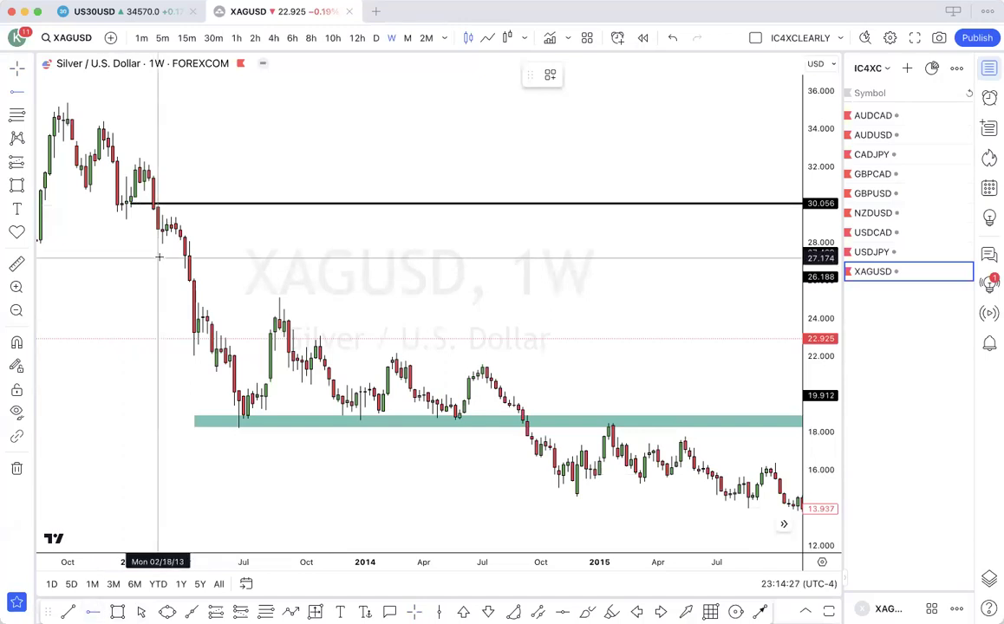
{"action": "left_click", "coordinate": [148, 182]}
{"action": "left_click_drag", "start_coordinate": [147, 183], "coordinate": [144, 169]}
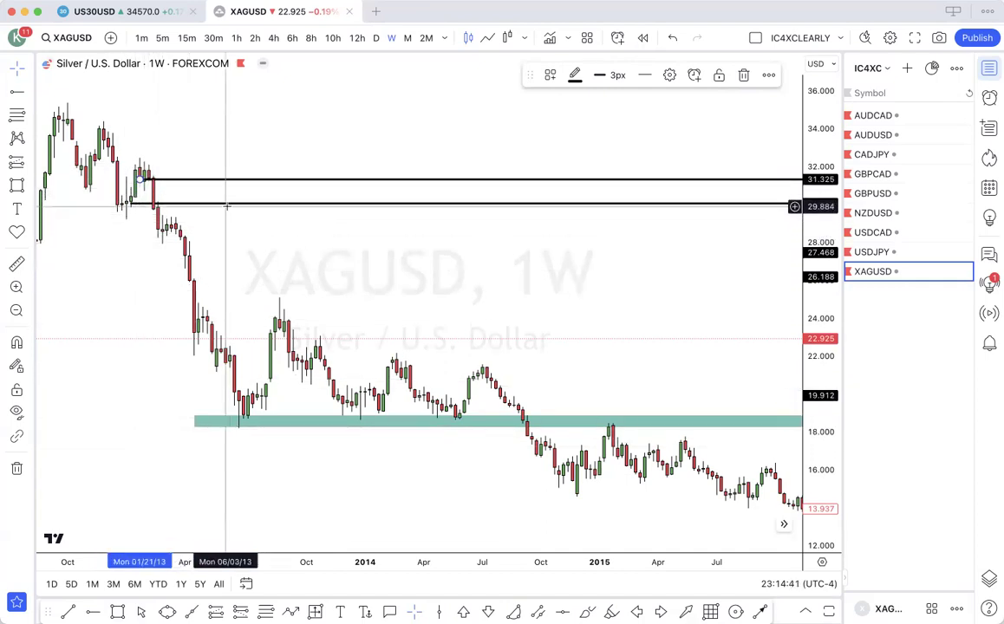
{"action": "left_click_drag", "start_coordinate": [227, 203], "coordinate": [227, 163]}
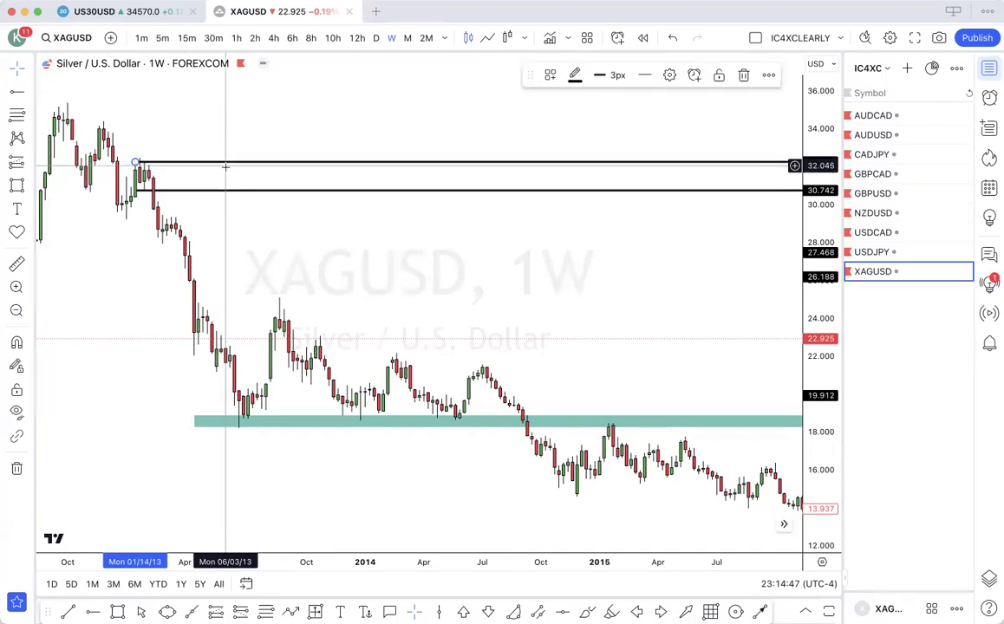
- Examine weekly XAGUSD from its long-term history to recent price action around the rays, Fibonacci levels and rising trend line
{"action": "scroll", "coordinate": [284, 261], "scroll_direction": "down", "scroll_amount": 5}
{"action": "scroll", "coordinate": [285, 260], "scroll_direction": "down", "scroll_amount": 4}
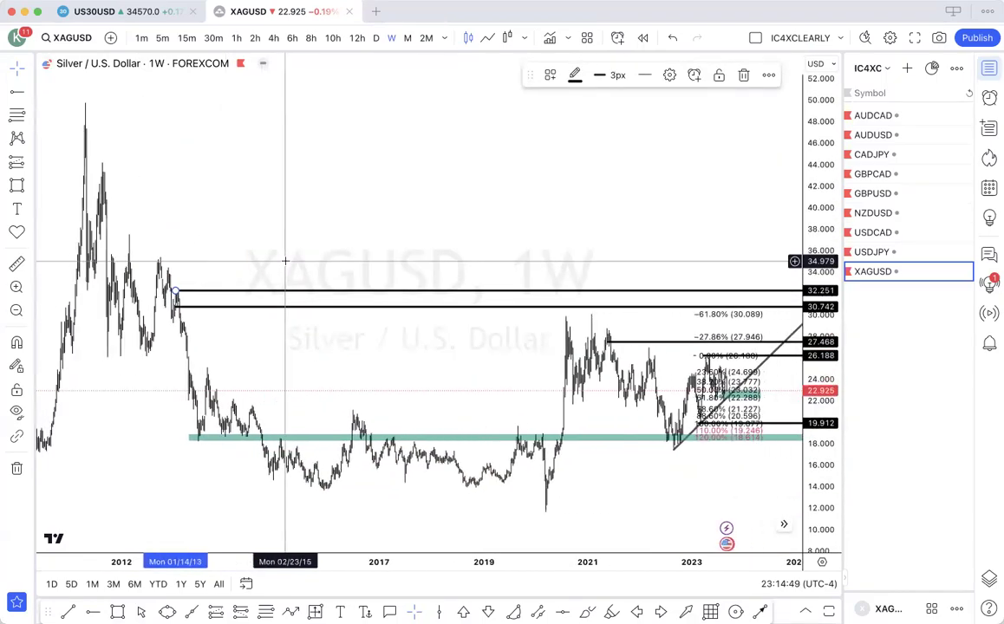
{"action": "scroll", "coordinate": [285, 263], "scroll_direction": "up", "scroll_amount": 5}
{"action": "scroll", "coordinate": [286, 266], "scroll_direction": "down", "scroll_amount": 5}
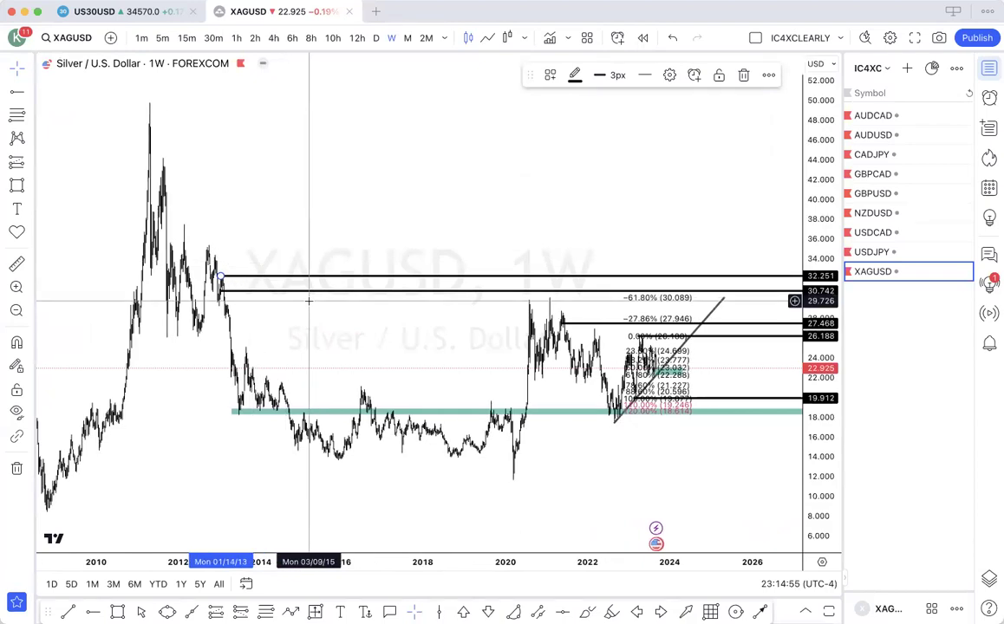
{"action": "scroll", "coordinate": [646, 330], "scroll_direction": "up", "scroll_amount": 1}
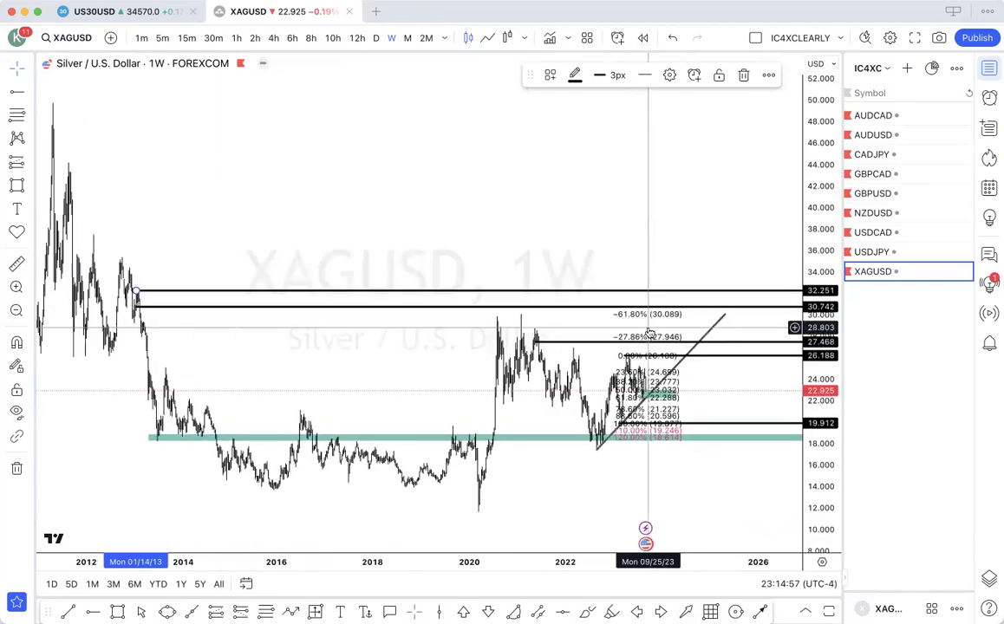
{"action": "scroll", "coordinate": [648, 332], "scroll_direction": "up", "scroll_amount": 5}
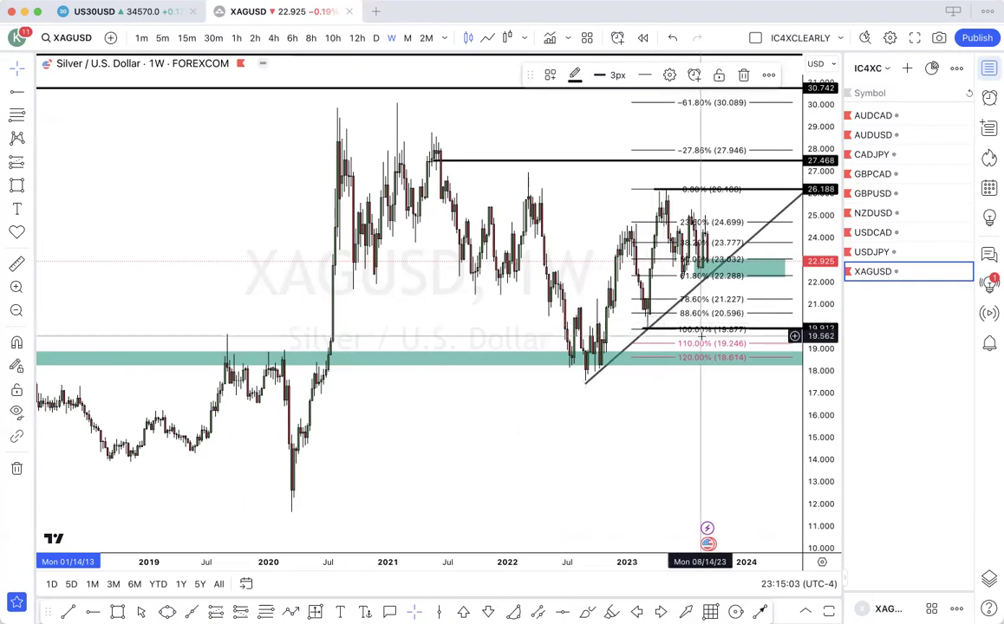
{"action": "scroll", "coordinate": [719, 260], "scroll_direction": "up", "scroll_amount": 3}
{"action": "scroll", "coordinate": [719, 260], "scroll_direction": "up", "scroll_amount": 1}
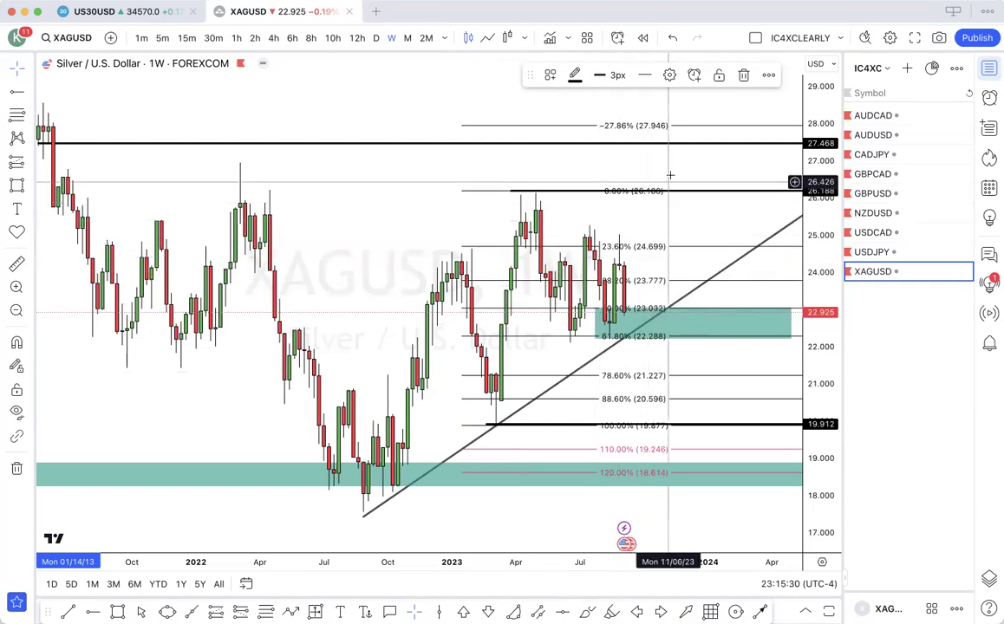
{"action": "scroll", "coordinate": [670, 175], "scroll_direction": "up", "scroll_amount": 1}
{"action": "scroll", "coordinate": [670, 175], "scroll_direction": "up", "scroll_amount": 1}
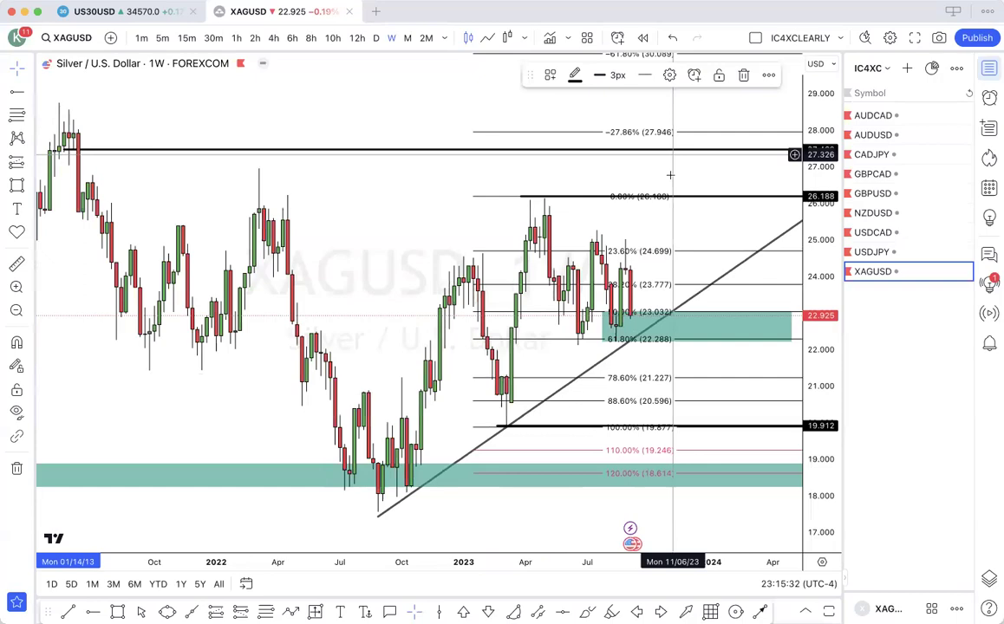
{"action": "scroll", "coordinate": [670, 175], "scroll_direction": "up", "scroll_amount": 4}
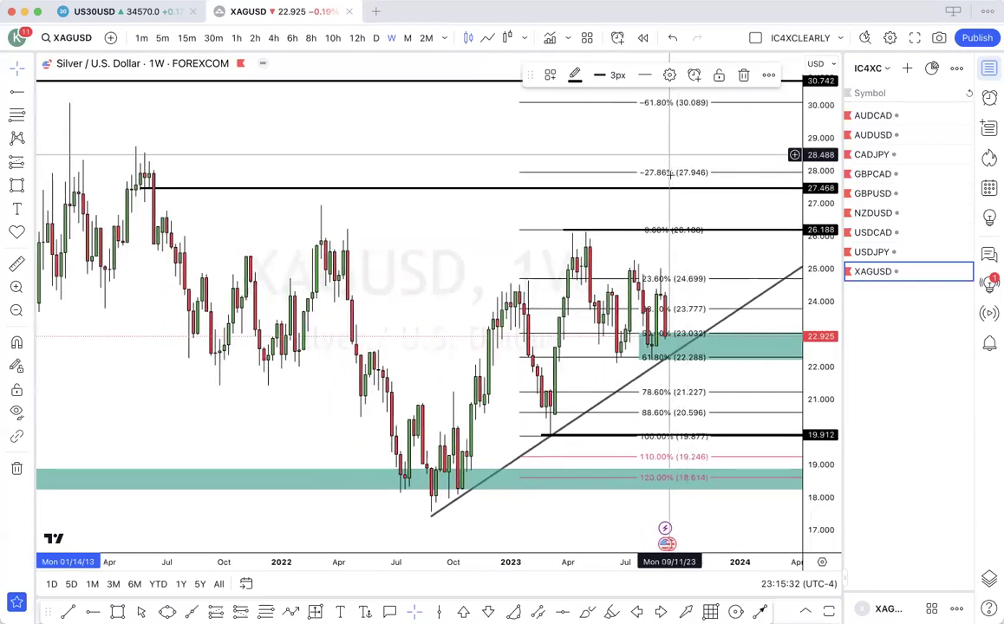
{"action": "scroll", "coordinate": [670, 155], "scroll_direction": "up", "scroll_amount": 5}
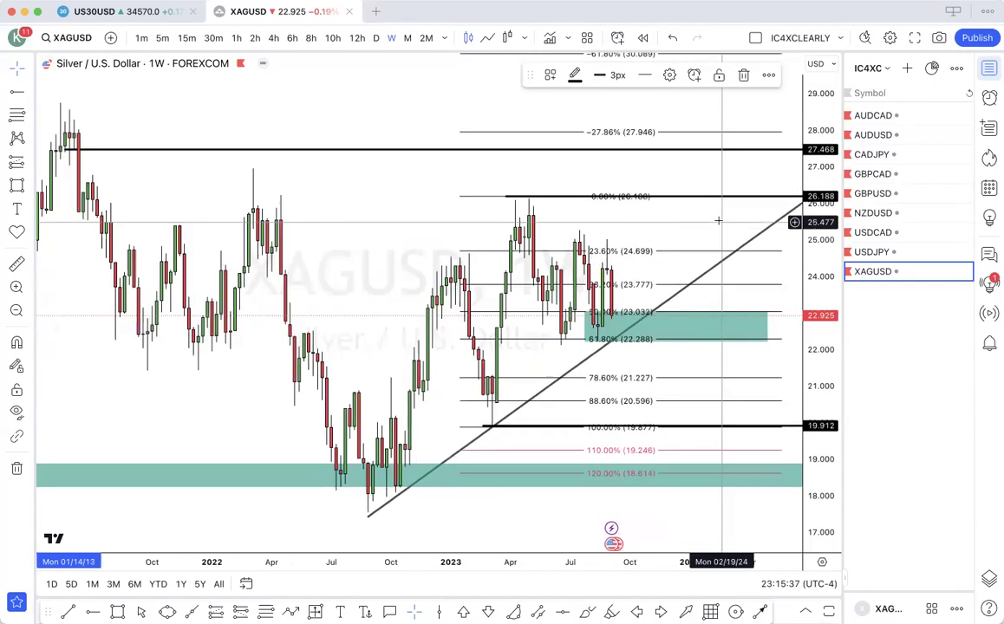
- Resize the green zone near the 61.80% retracement so it starts on 3 April 2023 with its upper edge at 22.490
{"action": "scroll", "coordinate": [707, 223], "scroll_direction": "up", "scroll_amount": 5}
{"action": "scroll", "coordinate": [701, 227], "scroll_direction": "down", "scroll_amount": 5}
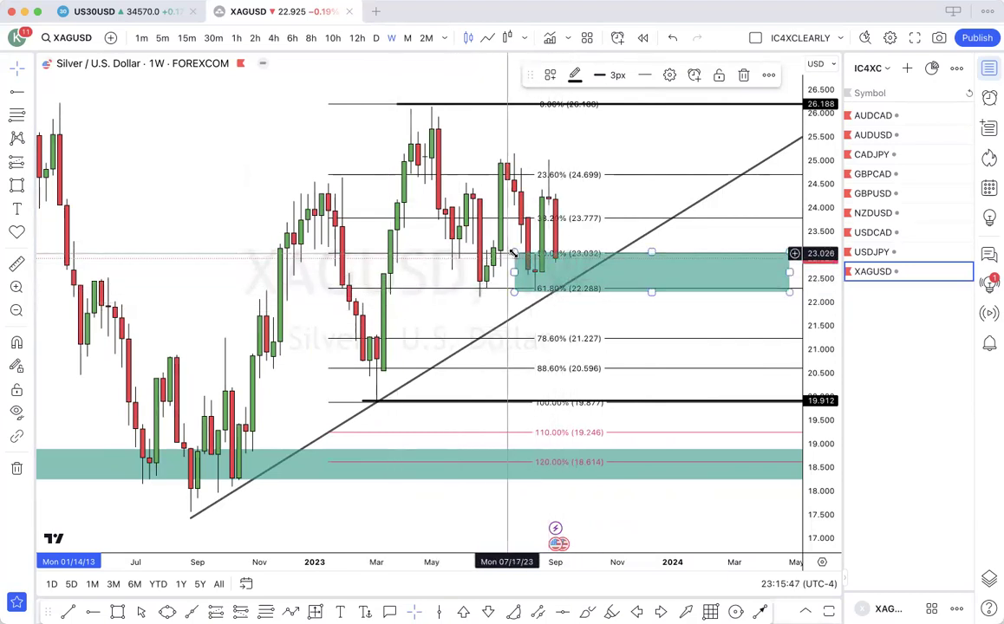
{"action": "left_click_drag", "start_coordinate": [515, 253], "coordinate": [376, 281]}
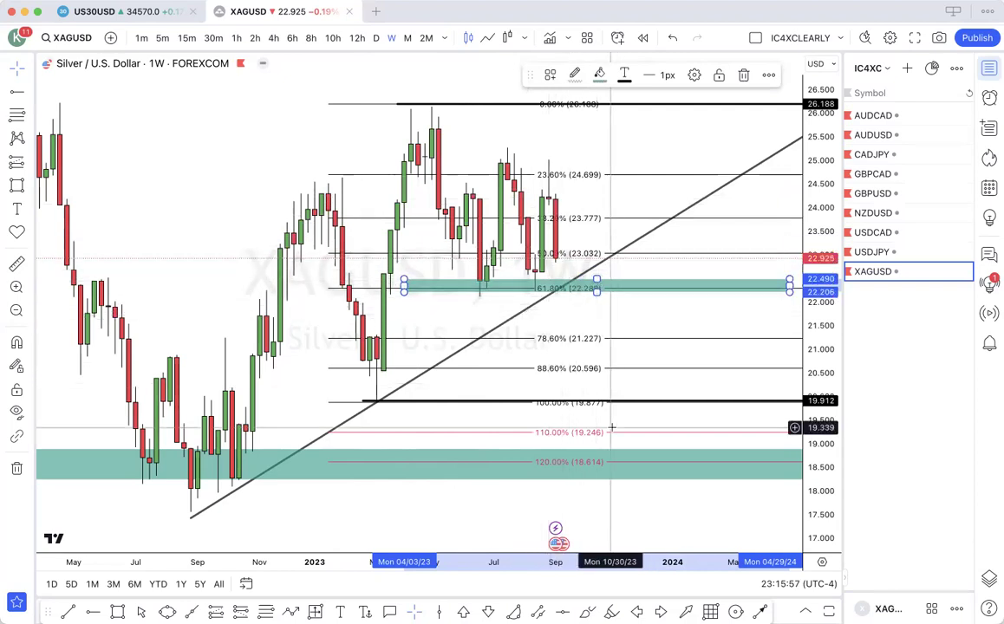
{"action": "scroll", "coordinate": [611, 397], "scroll_direction": "down", "scroll_amount": 6}
{"action": "scroll", "coordinate": [611, 427], "scroll_direction": "down", "scroll_amount": 2}
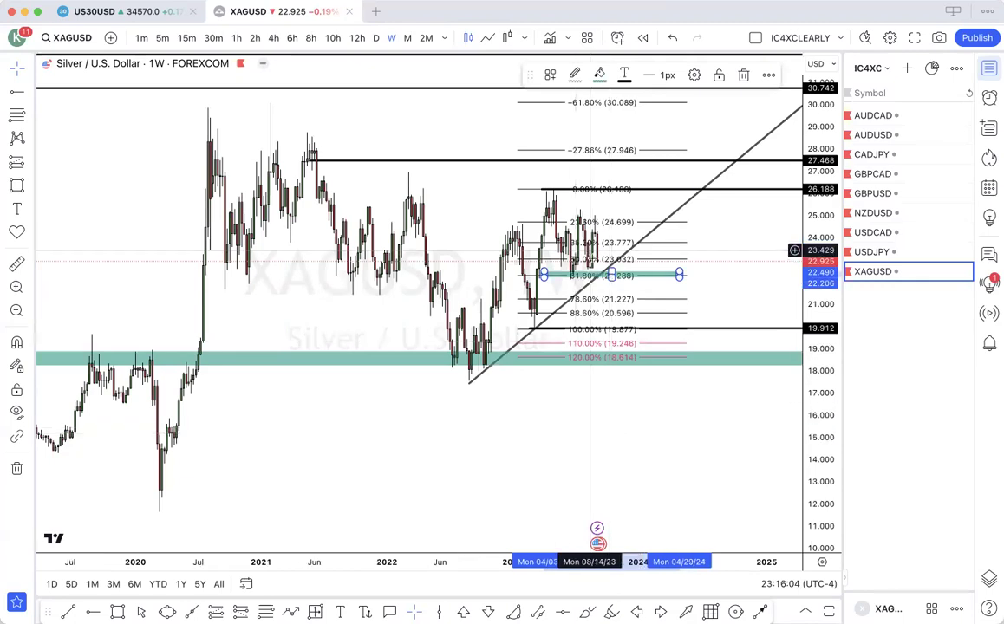
{"action": "scroll", "coordinate": [592, 253], "scroll_direction": "up", "scroll_amount": 4}
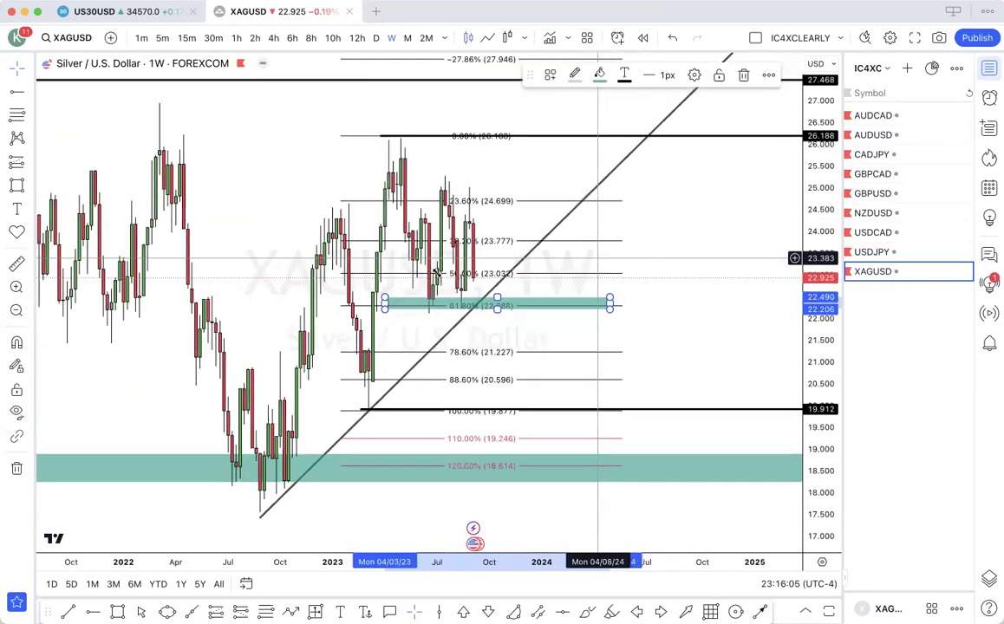
- Resize the green zone near the 61.80% retracement so it starts on 31 July 2023 with its upper edge at 23.000
{"action": "scroll", "coordinate": [438, 272], "scroll_direction": "up", "scroll_amount": 2}
{"action": "left_click_drag", "start_coordinate": [441, 271], "coordinate": [440, 252]}
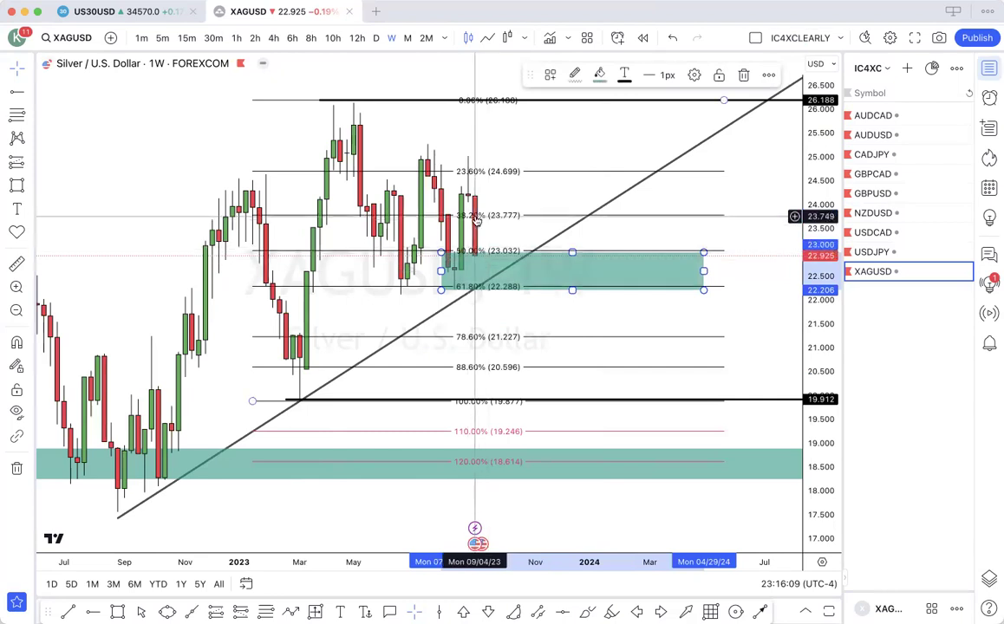
{"action": "scroll", "coordinate": [494, 222], "scroll_direction": "up", "scroll_amount": 3}
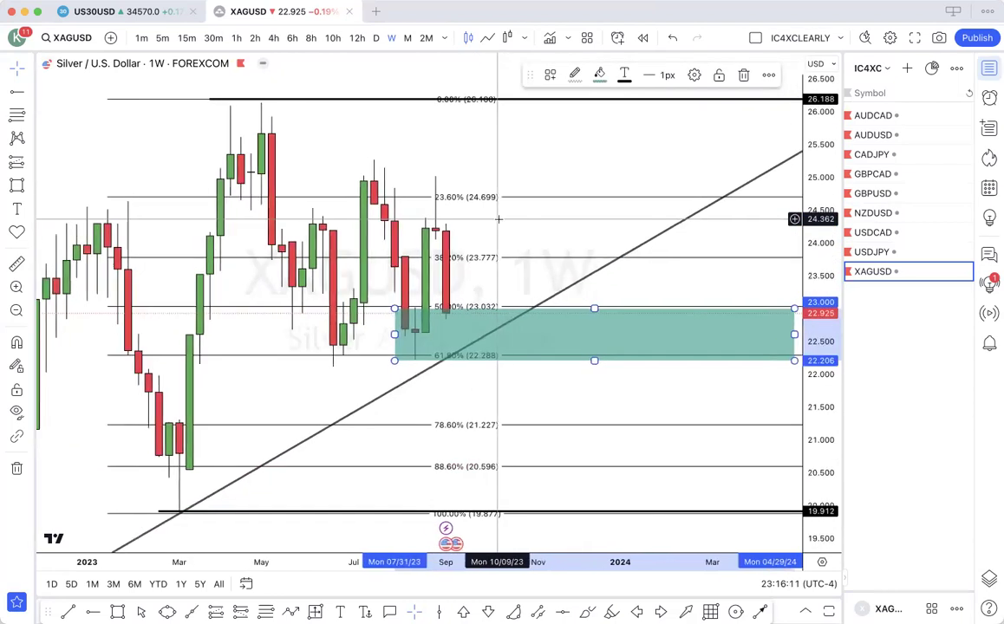
{"action": "scroll", "coordinate": [498, 220], "scroll_direction": "up", "scroll_amount": 1}
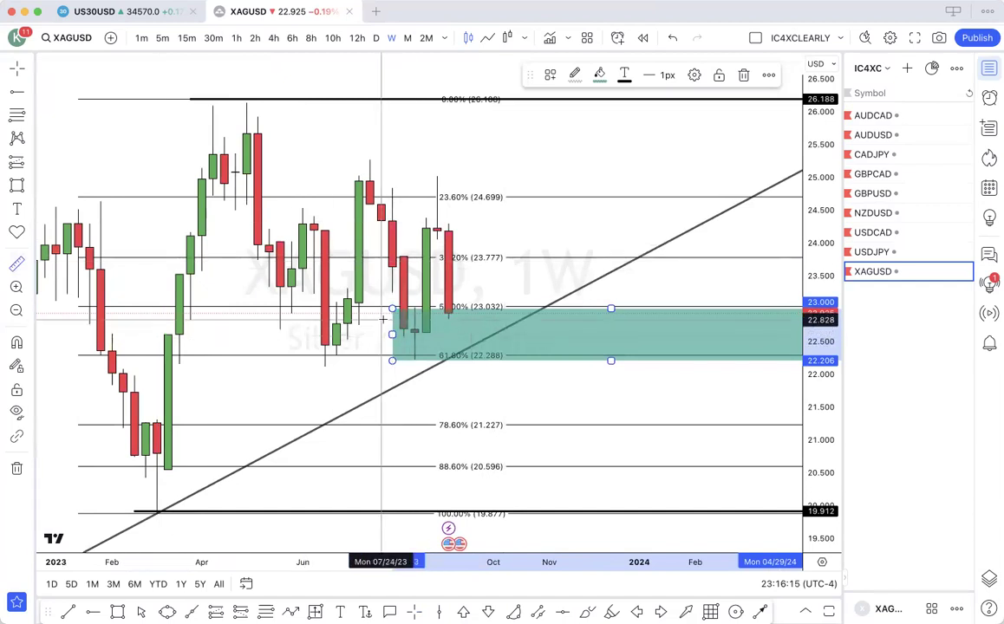
- Measure the price distance from 24.293 down to 22.858 beside the latest weekly candles, and another around the late-June 2023 candles
{"action": "left_click", "coordinate": [527, 223], "text": "shift"}
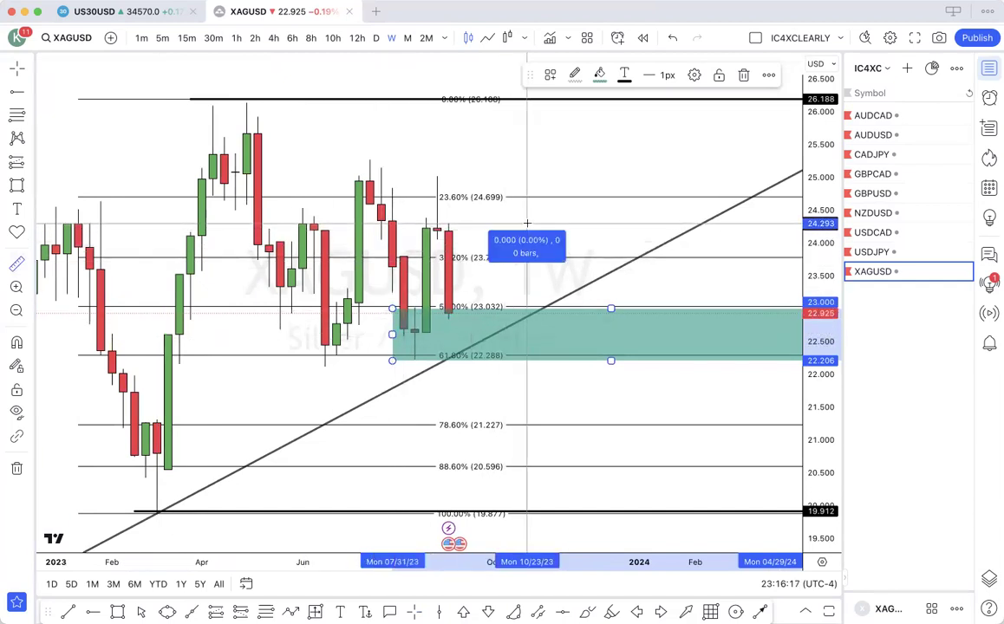
{"action": "left_click", "coordinate": [524, 319]}
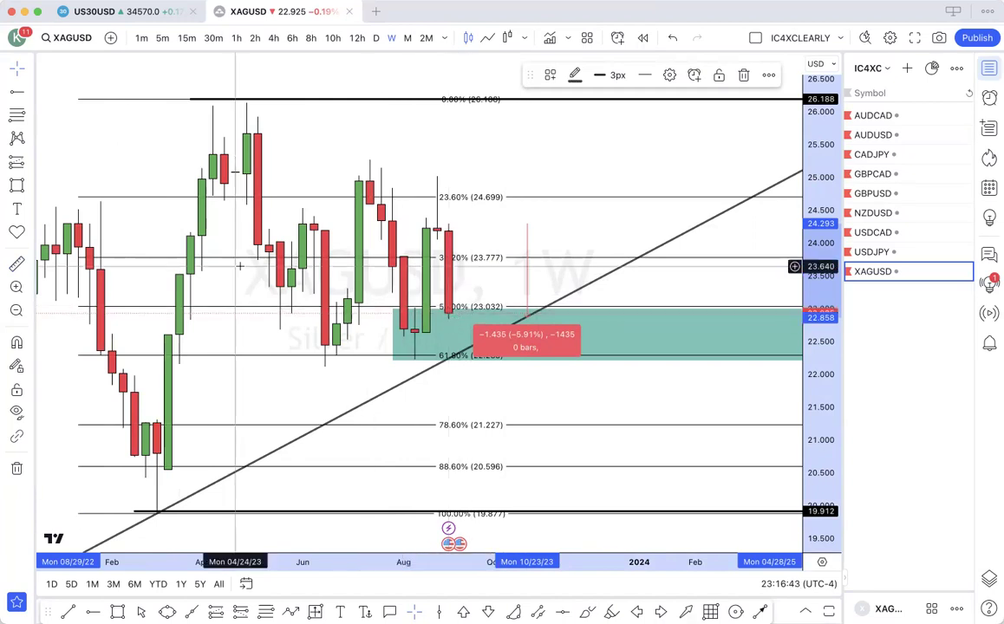
{"action": "left_click", "coordinate": [228, 319]}
{"action": "left_click", "coordinate": [15, 267]}
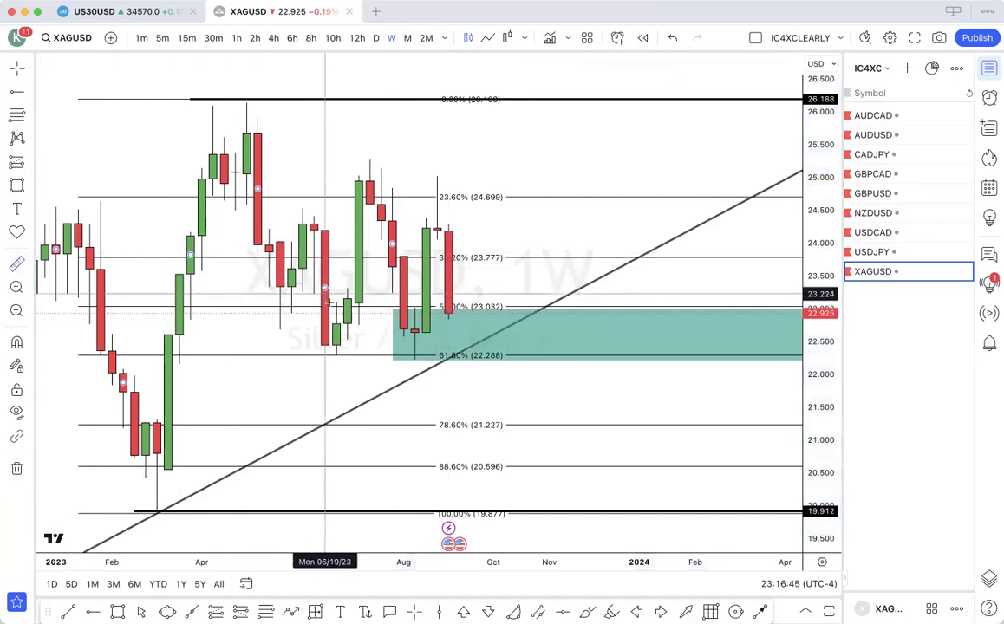
{"action": "left_click", "coordinate": [330, 320]}
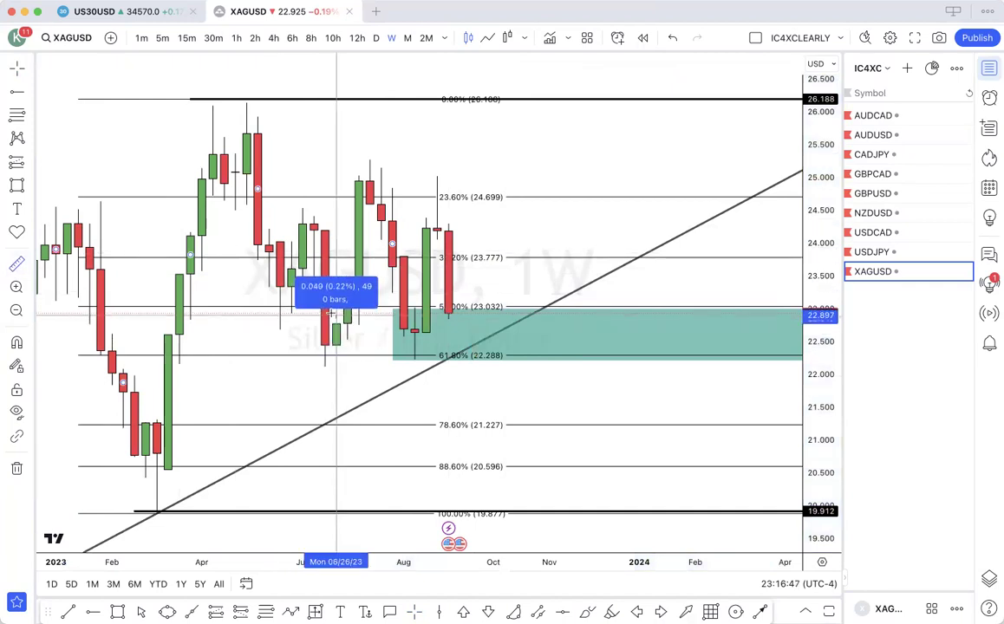
{"action": "left_click", "coordinate": [311, 330]}
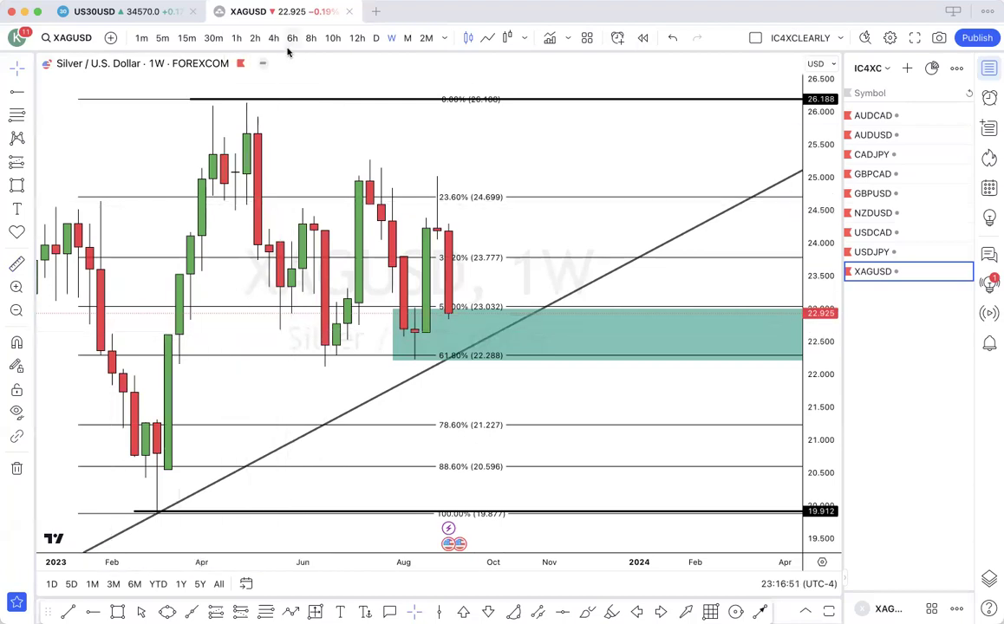
- Refine the green zone on the daily chart so it starts on 14 August 2023 with its upper edge at 22.885
{"action": "left_click", "coordinate": [375, 37]}
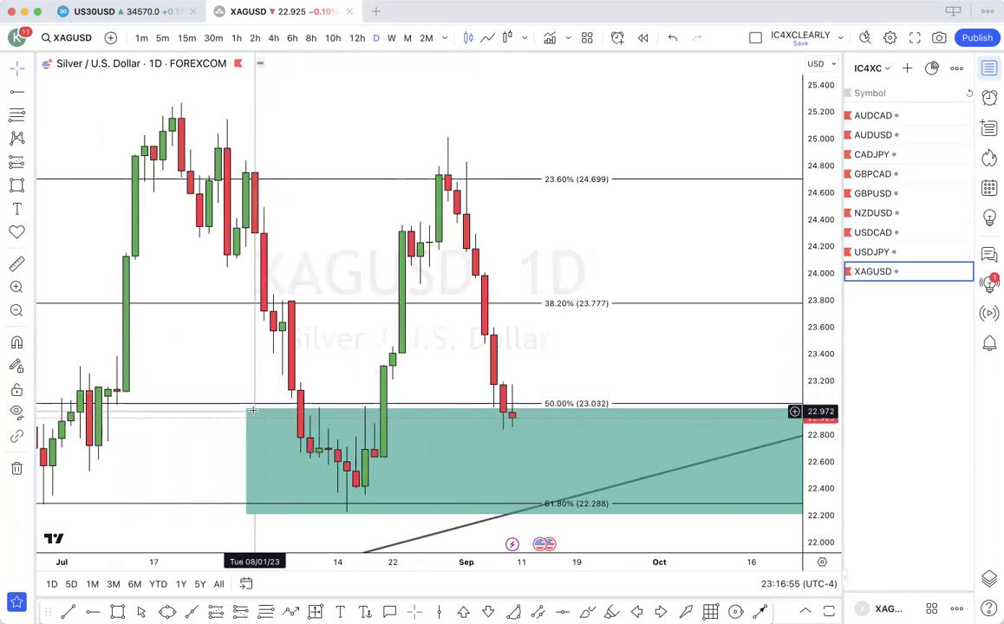
{"action": "left_click", "coordinate": [289, 410]}
{"action": "left_click_drag", "start_coordinate": [288, 411], "coordinate": [337, 422]}
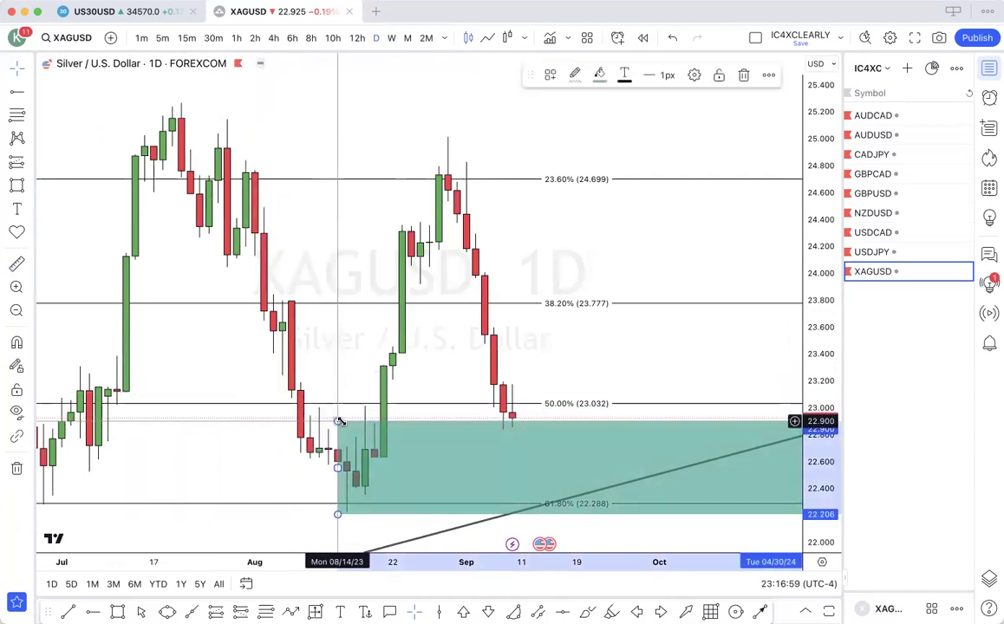
{"action": "left_click_drag", "start_coordinate": [339, 421], "coordinate": [347, 423]}
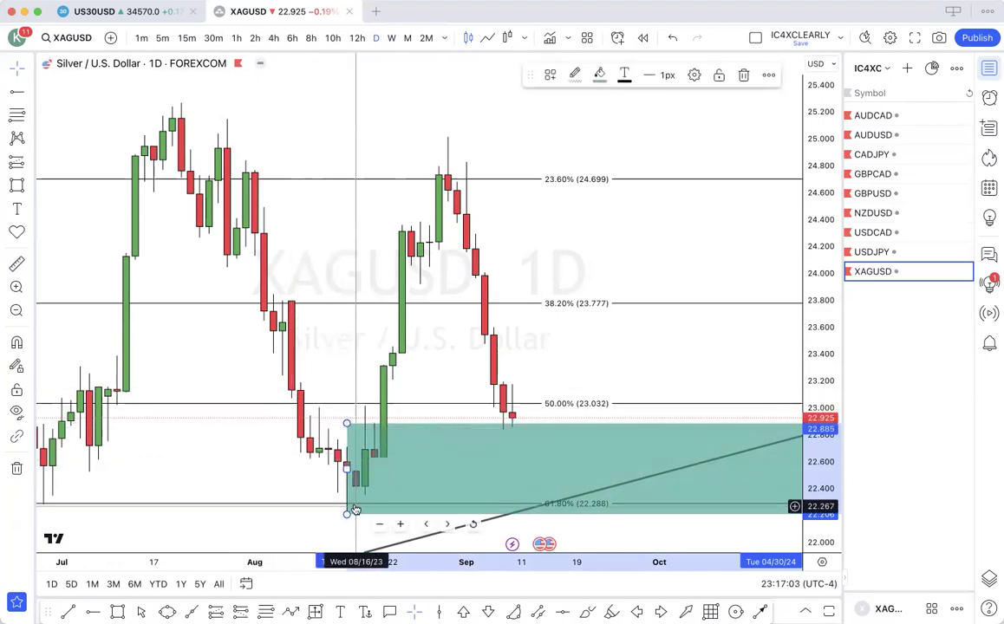
{"action": "left_click_drag", "start_coordinate": [338, 470], "coordinate": [337, 470]}
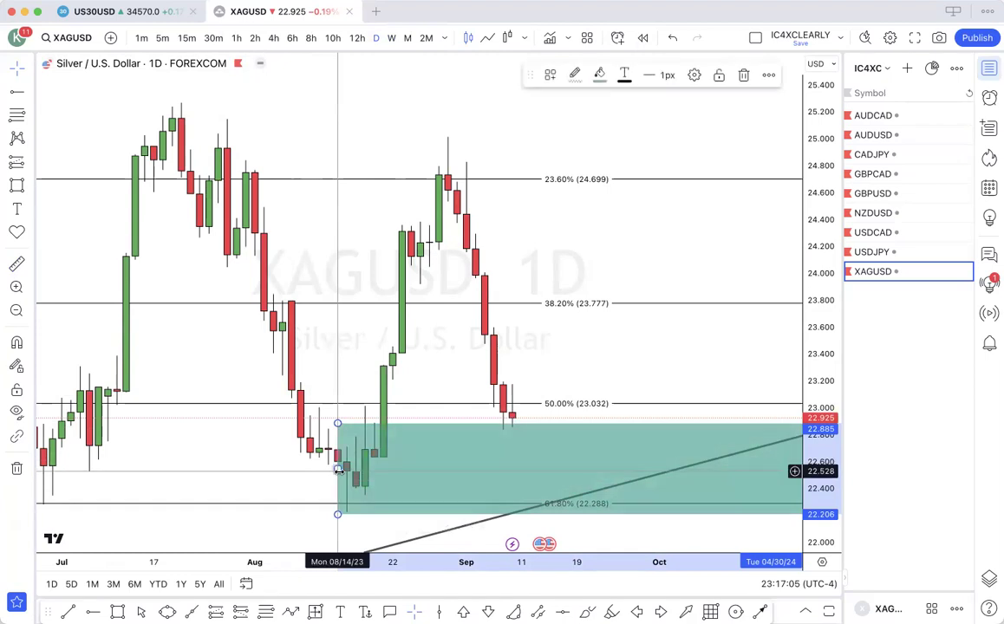
- Draw two IMBALANCE-template rectangles on the 4-hour chart: 22.919 to 22.888 from 18 August 2023, and about 22.58 to 22.467 from 16 August
{"action": "left_click", "coordinate": [273, 38]}
{"action": "scroll", "coordinate": [402, 156], "scroll_direction": "left", "scroll_amount": 5}
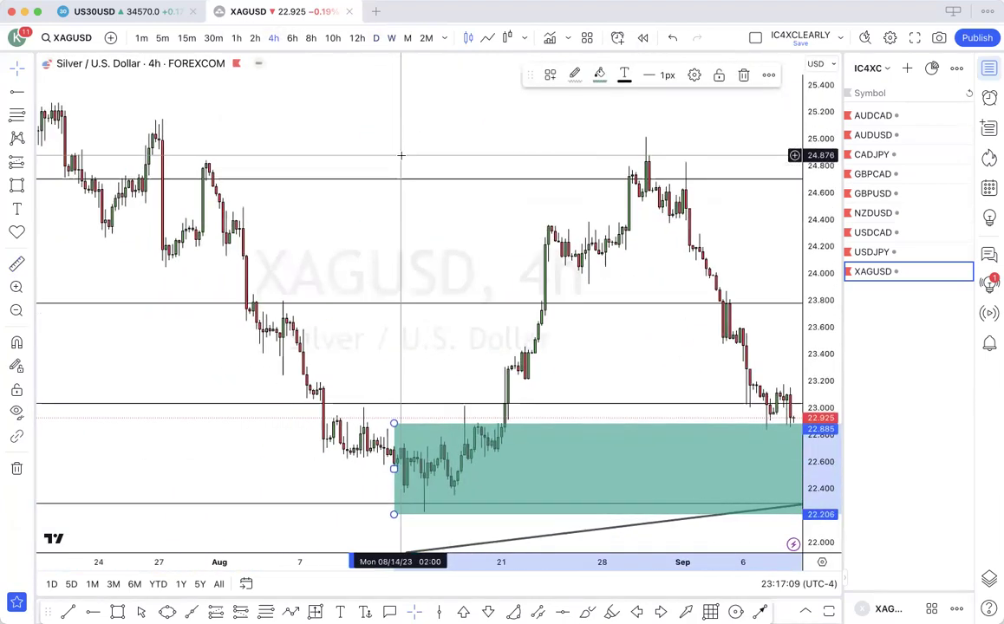
{"action": "scroll", "coordinate": [401, 156], "scroll_direction": "up", "scroll_amount": 5}
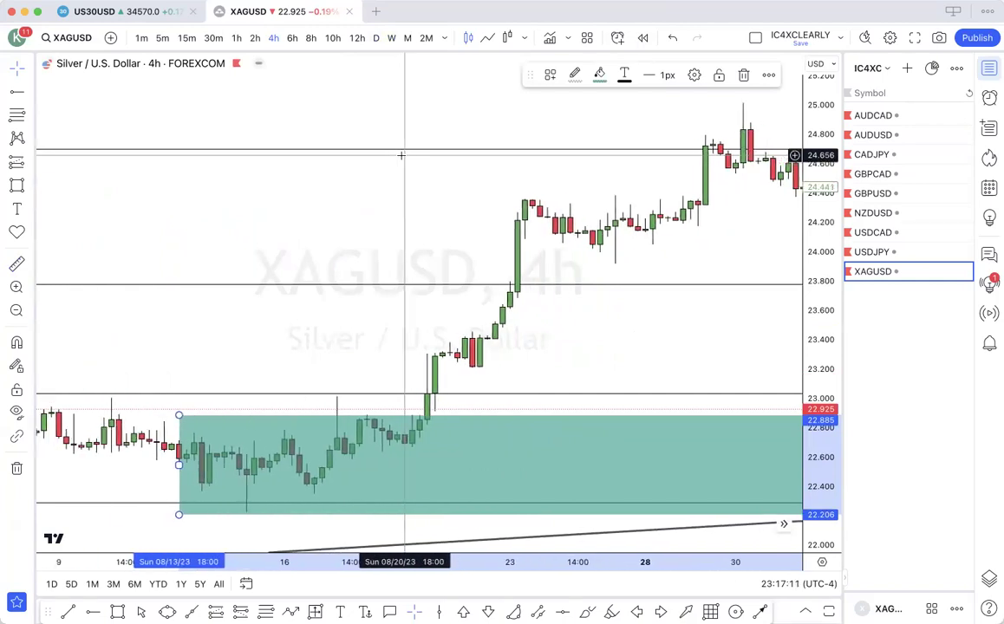
{"action": "scroll", "coordinate": [402, 156], "scroll_direction": "down", "scroll_amount": 3}
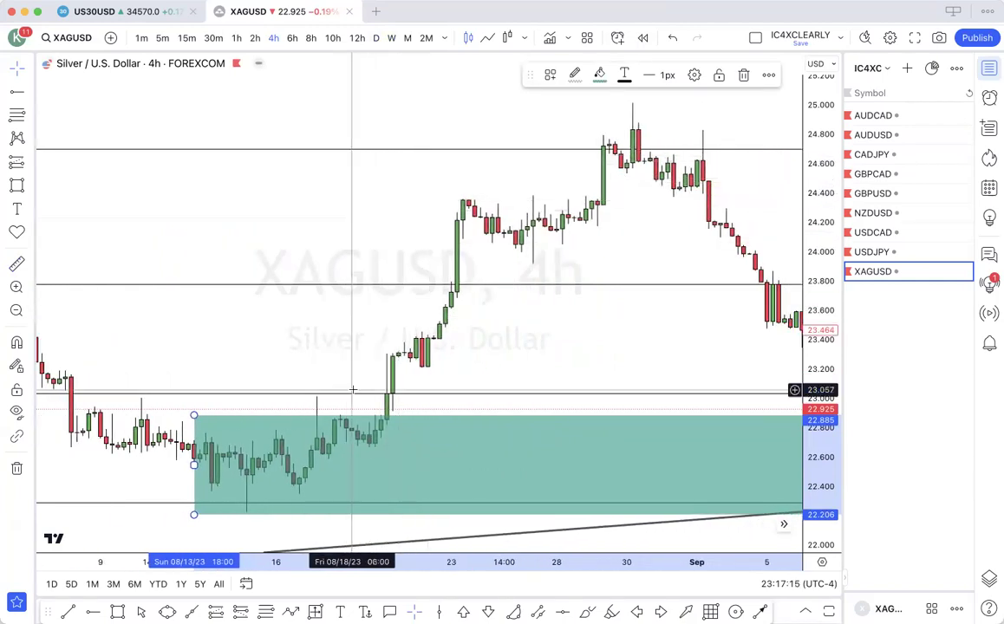
{"action": "scroll", "coordinate": [353, 390], "scroll_direction": "down", "scroll_amount": 1}
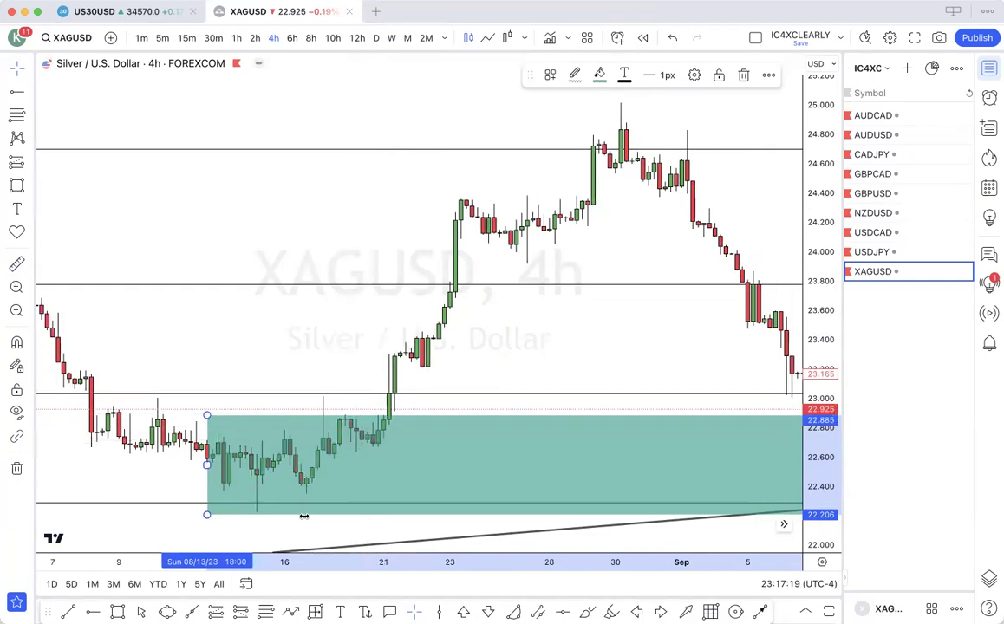
{"action": "left_click", "coordinate": [117, 612]}
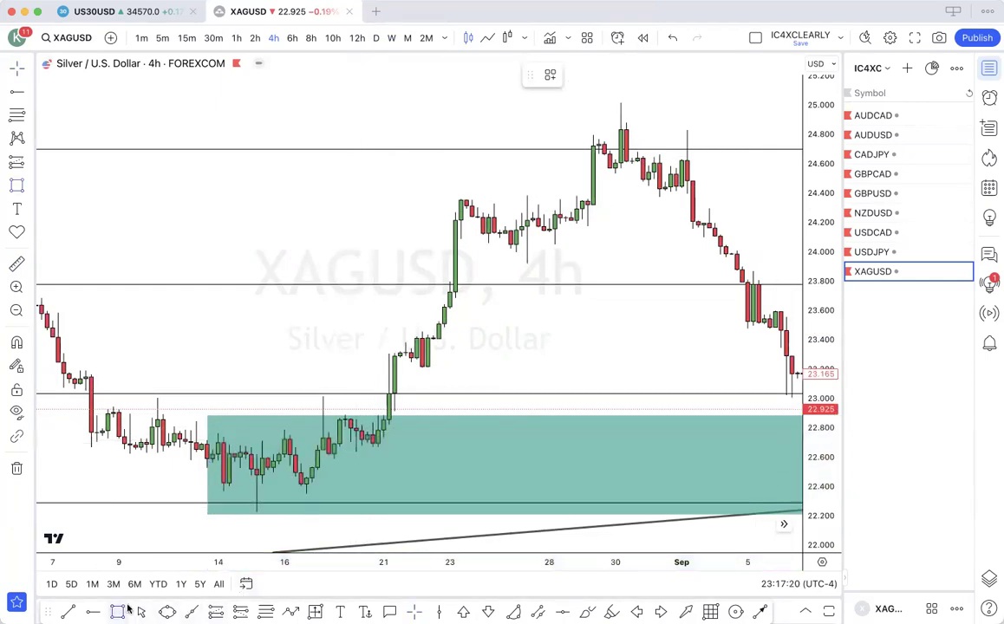
{"action": "left_click", "coordinate": [355, 410]}
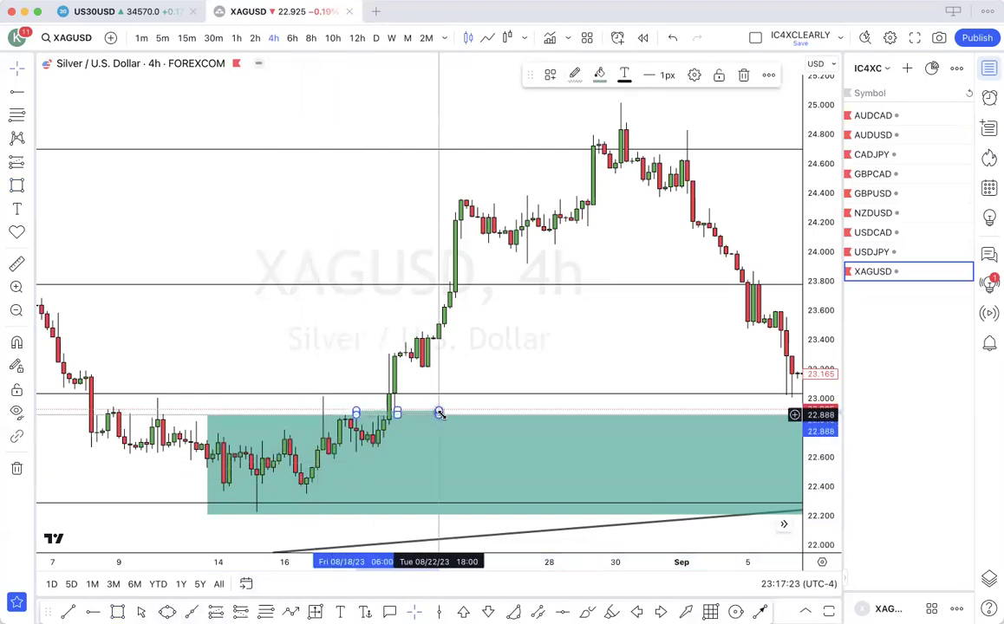
{"action": "right_click", "coordinate": [440, 414]}
{"action": "mouse_move", "coordinate": [520, 327]}
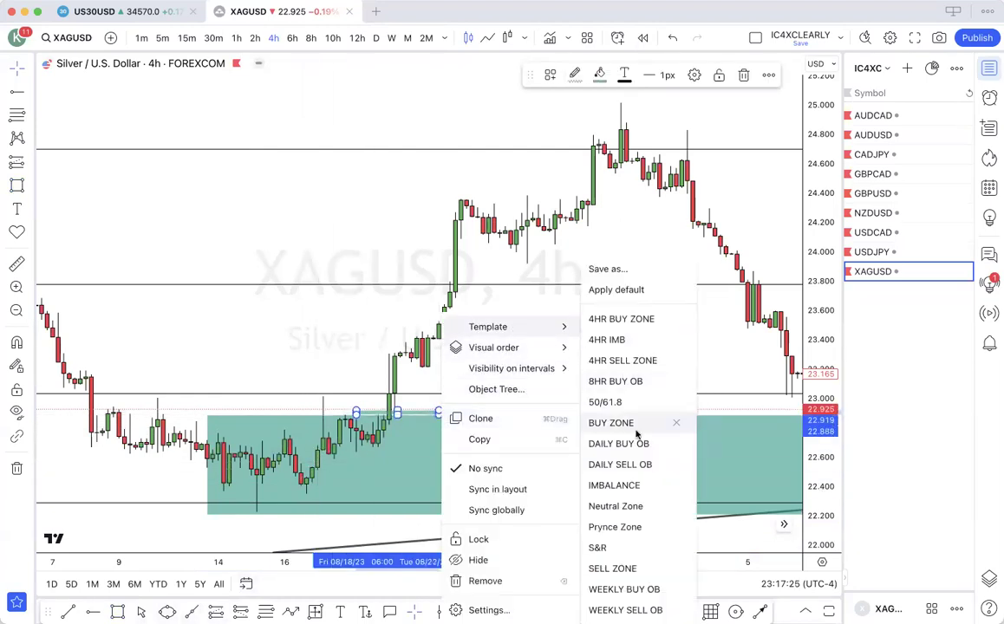
{"action": "left_click", "coordinate": [625, 484]}
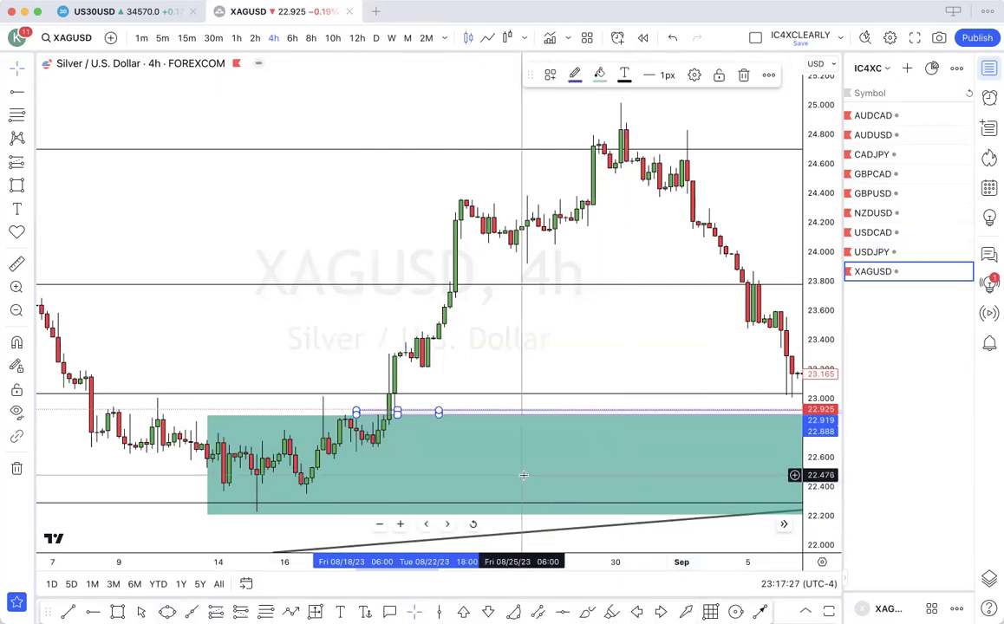
{"action": "left_click", "coordinate": [108, 556]}
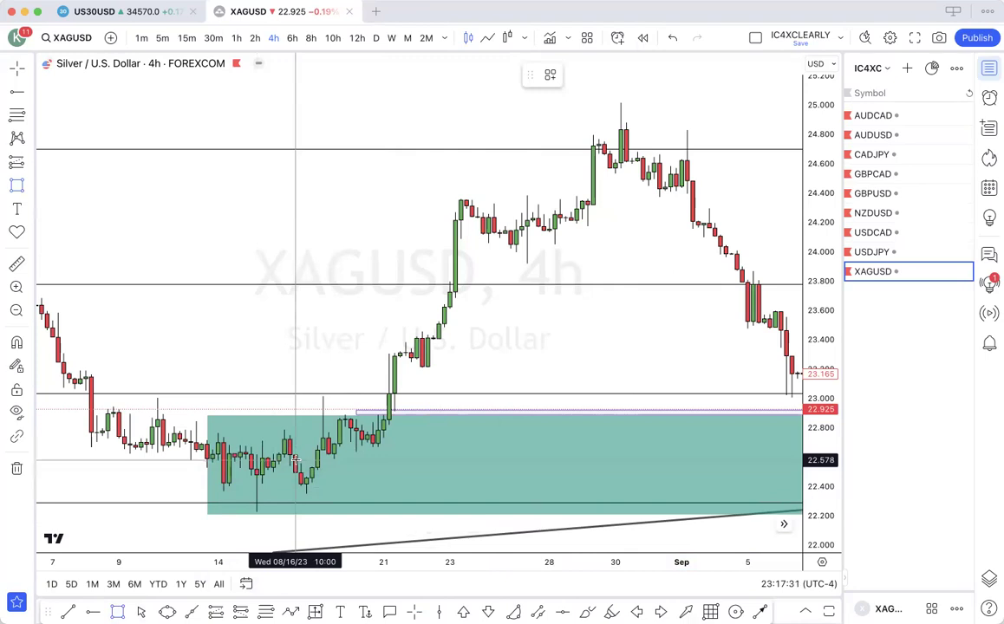
{"action": "mouse_move", "coordinate": [294, 459]}
{"action": "left_mouse_down"}
{"action": "mouse_move", "coordinate": [369, 461]}
{"action": "mouse_move", "coordinate": [405, 475]}
{"action": "left_mouse_up"}
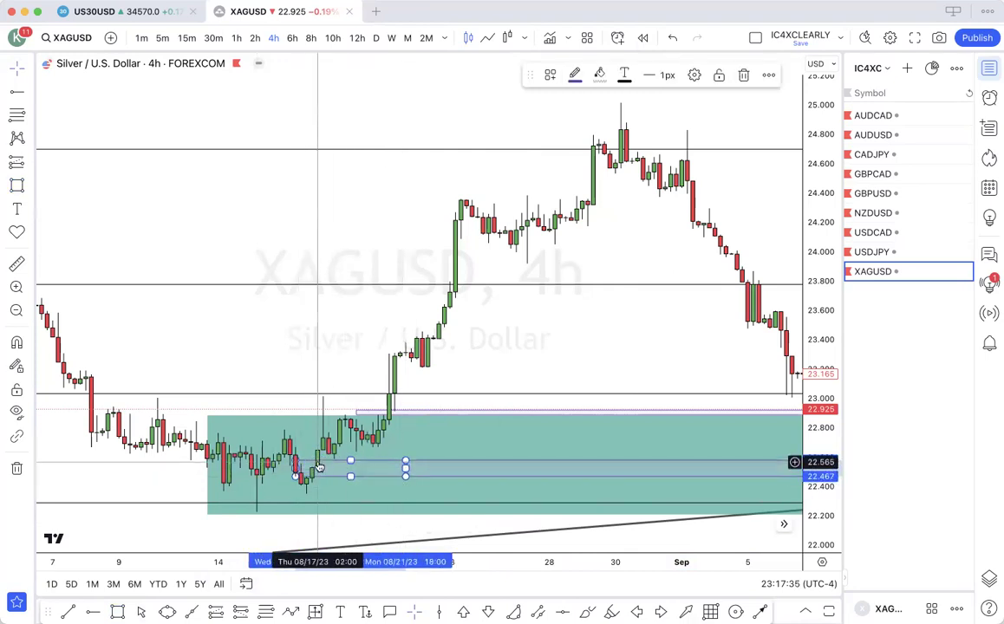
- Draw a rectangle from 15 August 2023 between 22.556 and 22.396 inside the green zone and apply the BUY ZONE template
{"action": "left_click", "coordinate": [407, 490]}
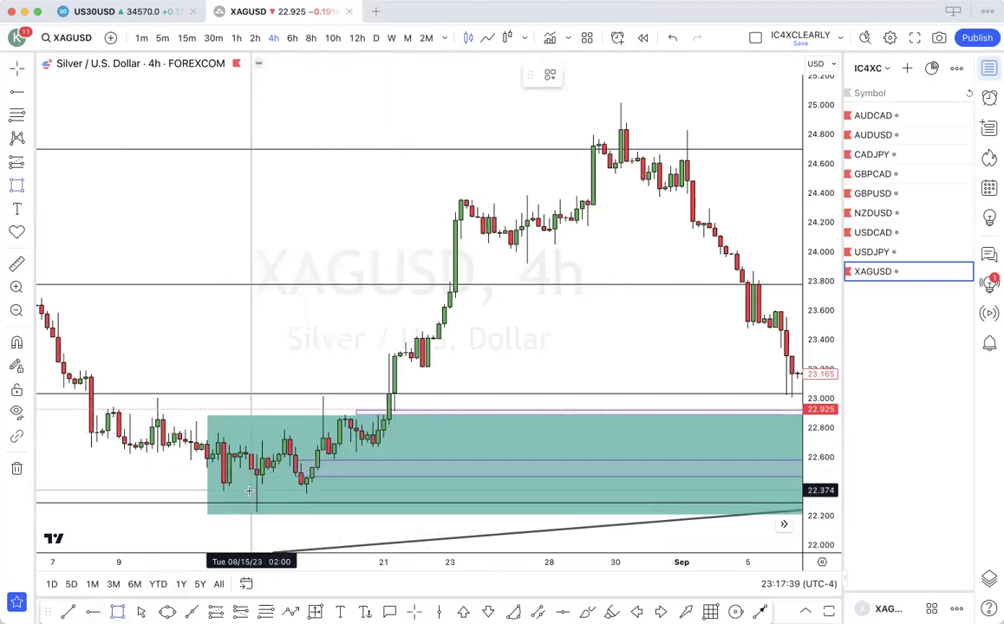
{"action": "mouse_move", "coordinate": [277, 464]}
{"action": "left_mouse_down"}
{"action": "mouse_move", "coordinate": [364, 493]}
{"action": "mouse_move", "coordinate": [371, 486]}
{"action": "left_mouse_up"}
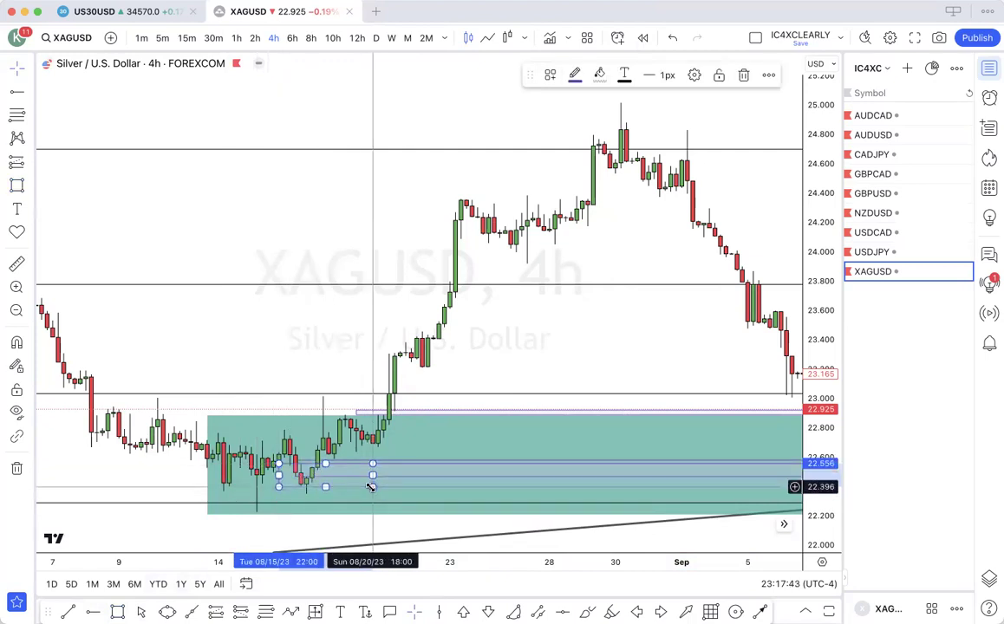
{"action": "right_click", "coordinate": [371, 488]}
{"action": "mouse_move", "coordinate": [488, 335]}
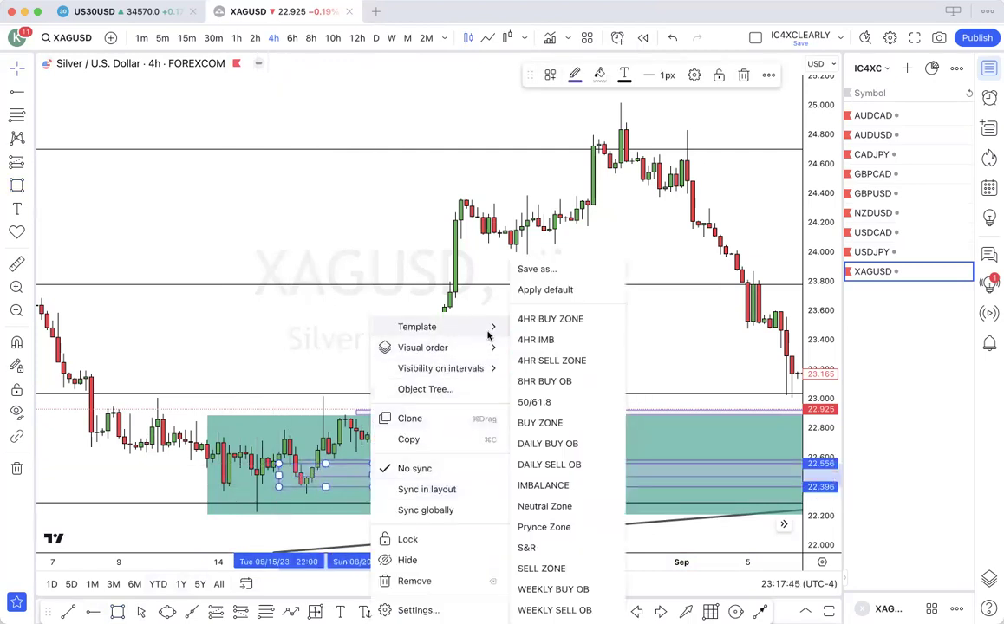
{"action": "left_click", "coordinate": [552, 423]}
- Extend the BUY ZONE rectangle past the current price to 20 September 2023
{"action": "scroll", "coordinate": [550, 422], "scroll_direction": "down", "scroll_amount": 5}
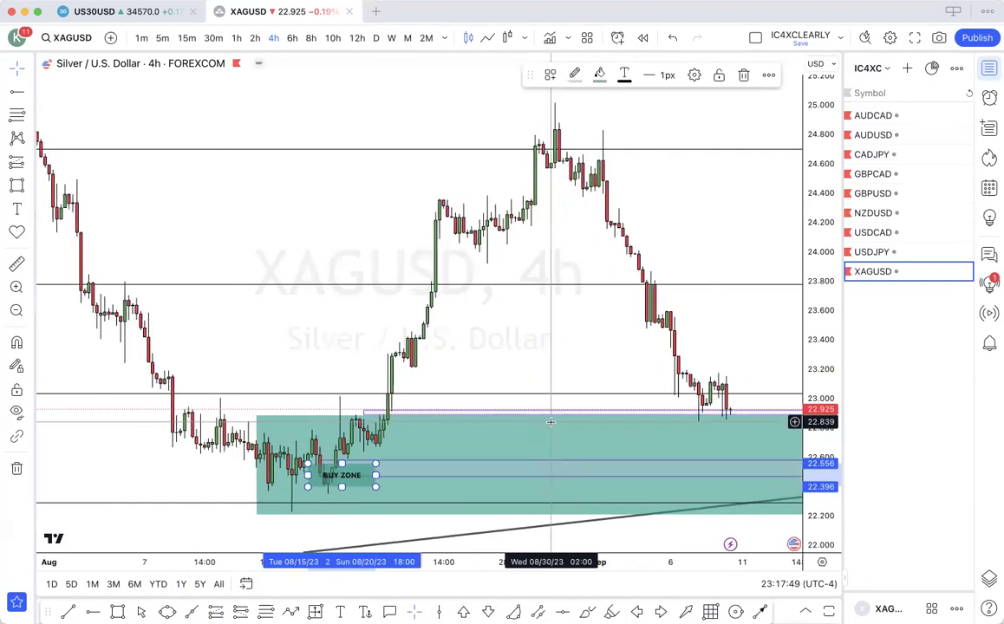
{"action": "scroll", "coordinate": [550, 422], "scroll_direction": "up", "scroll_amount": 5}
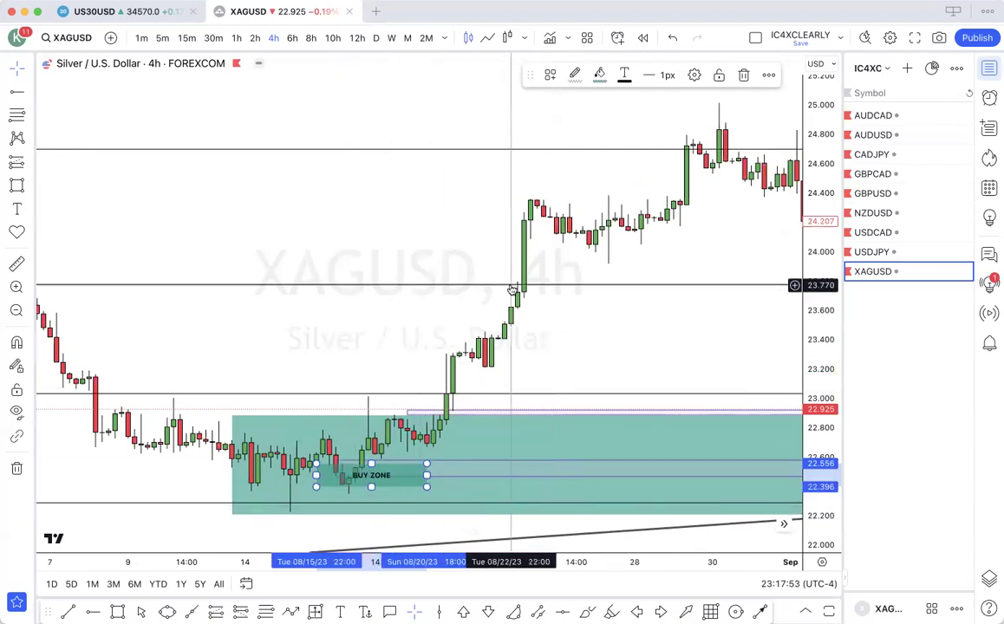
{"action": "scroll", "coordinate": [548, 244], "scroll_direction": "down", "scroll_amount": 3}
{"action": "scroll", "coordinate": [548, 244], "scroll_direction": "right", "scroll_amount": 3}
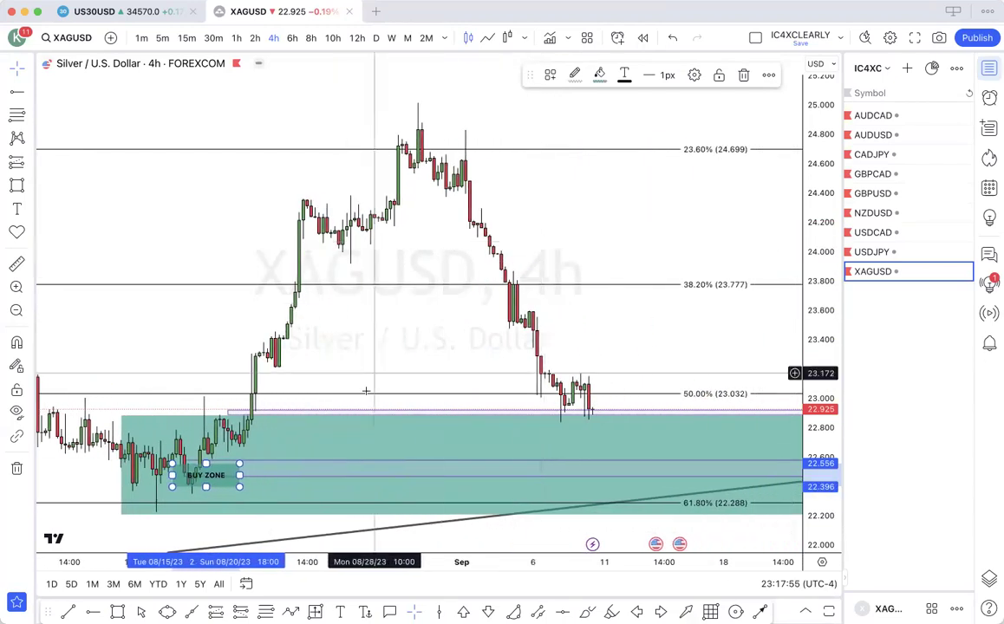
{"action": "left_click_drag", "start_coordinate": [239, 475], "coordinate": [769, 475]}
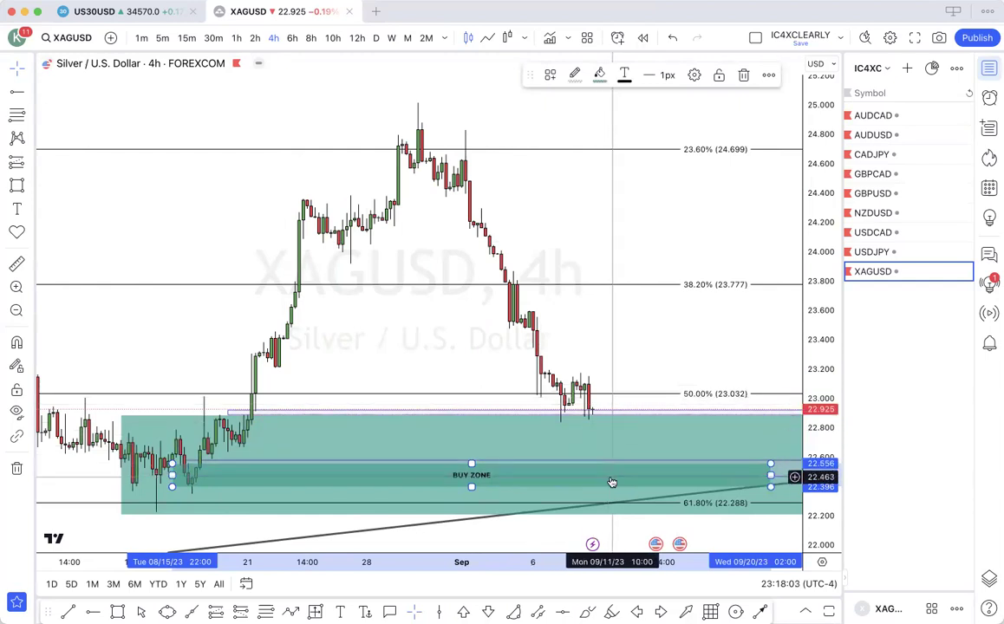
- Examine the 4-hour XAGUSD price action around the buy zone, imbalances, Fibonacci levels and rising trend line
{"action": "scroll", "coordinate": [591, 414], "scroll_direction": "down", "scroll_amount": 5}
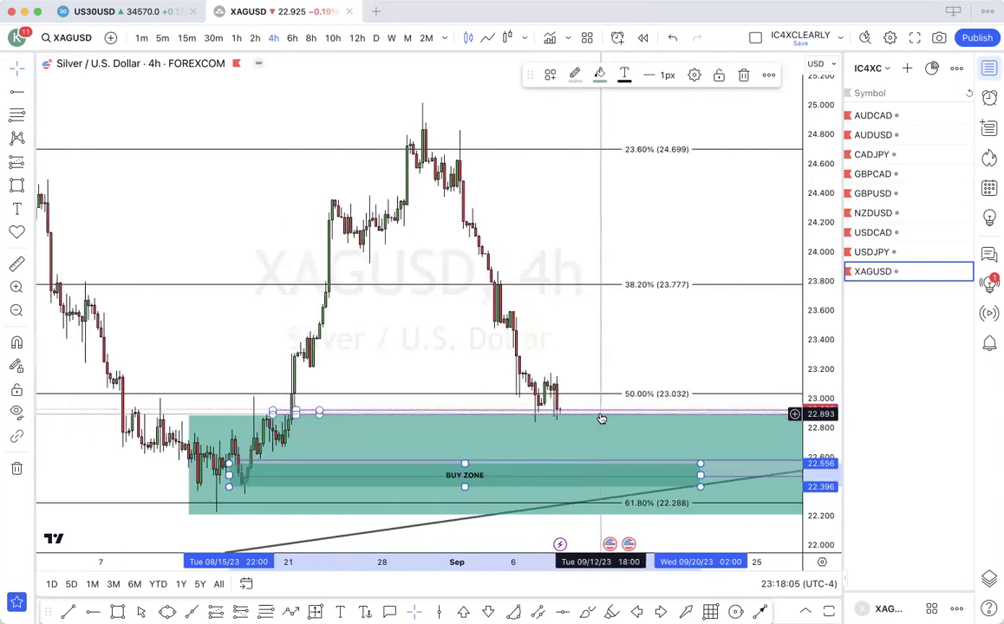
{"action": "scroll", "coordinate": [598, 416], "scroll_direction": "down", "scroll_amount": 8}
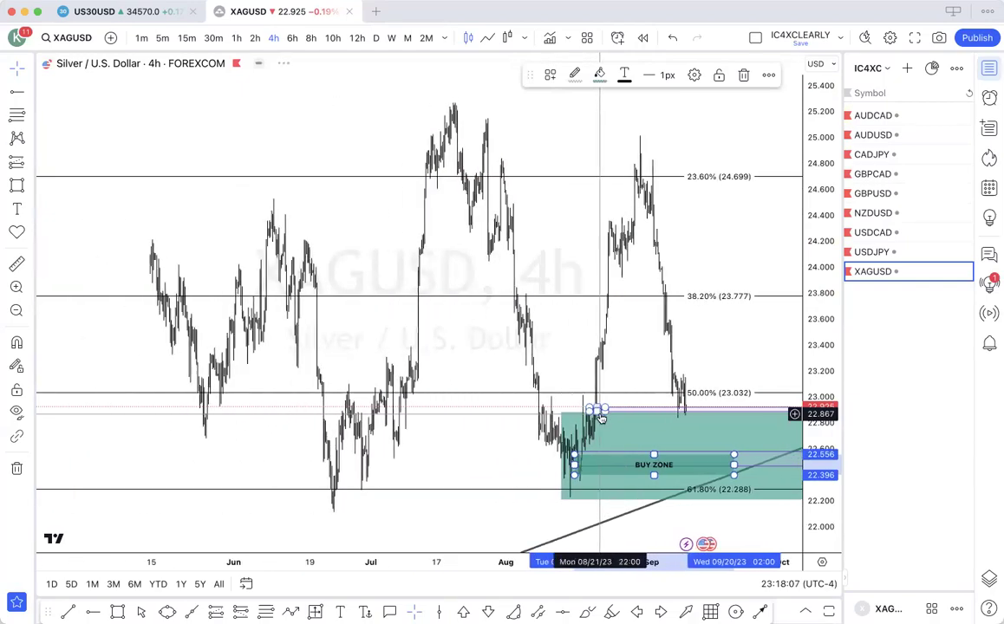
{"action": "scroll", "coordinate": [599, 414], "scroll_direction": "down", "scroll_amount": 8}
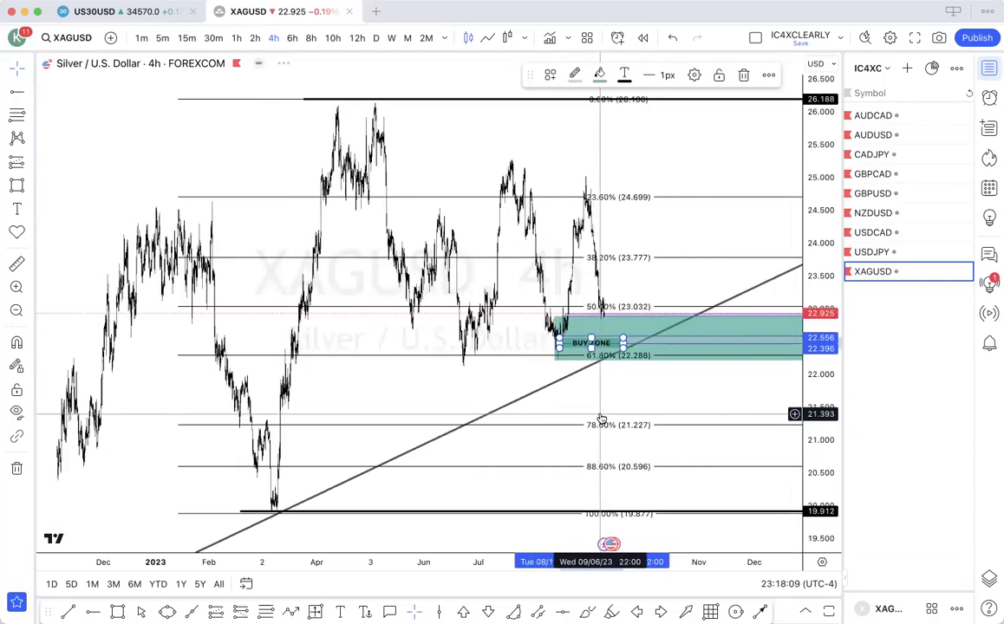
{"action": "scroll", "coordinate": [599, 418], "scroll_direction": "down", "scroll_amount": 4}
{"action": "scroll", "coordinate": [599, 418], "scroll_direction": "up", "scroll_amount": 6}
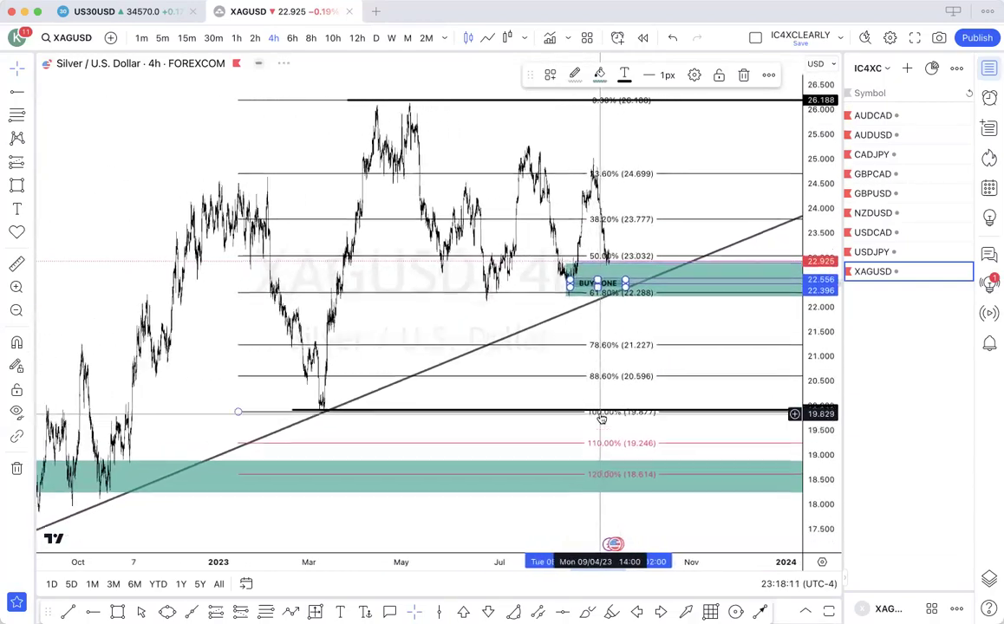
{"action": "scroll", "coordinate": [599, 417], "scroll_direction": "up", "scroll_amount": 5}
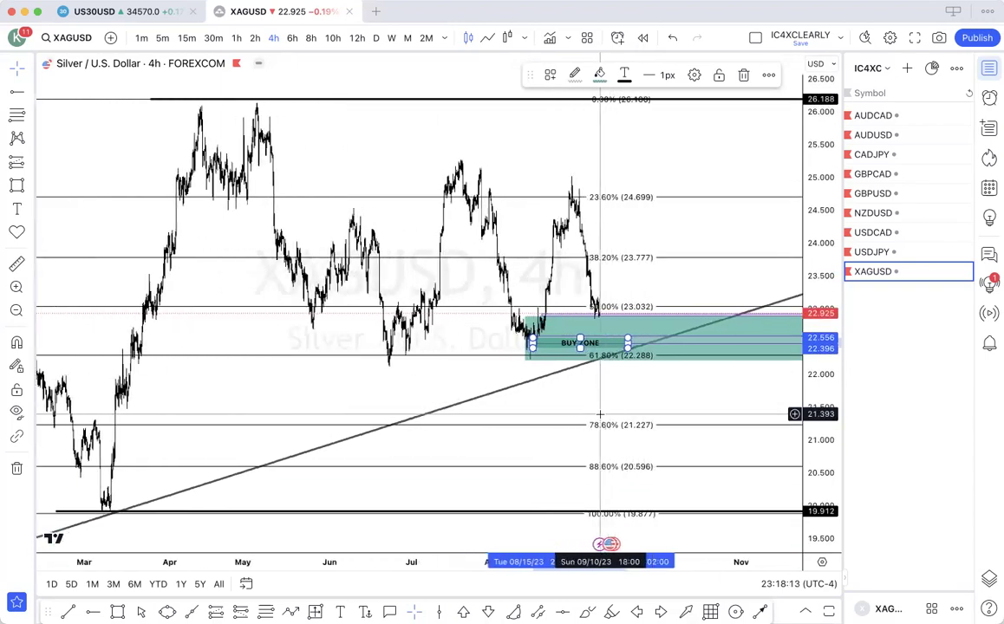
{"action": "scroll", "coordinate": [604, 412], "scroll_direction": "up", "scroll_amount": 4}
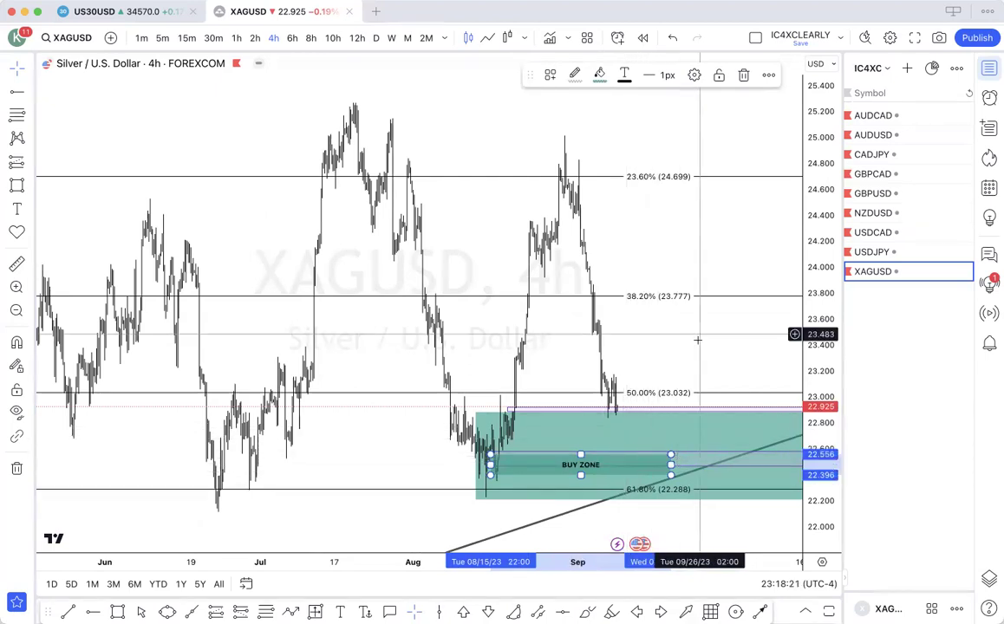
{"action": "scroll", "coordinate": [722, 213], "scroll_direction": "down", "scroll_amount": 6}
{"action": "scroll", "coordinate": [722, 213], "scroll_direction": "down", "scroll_amount": 2}
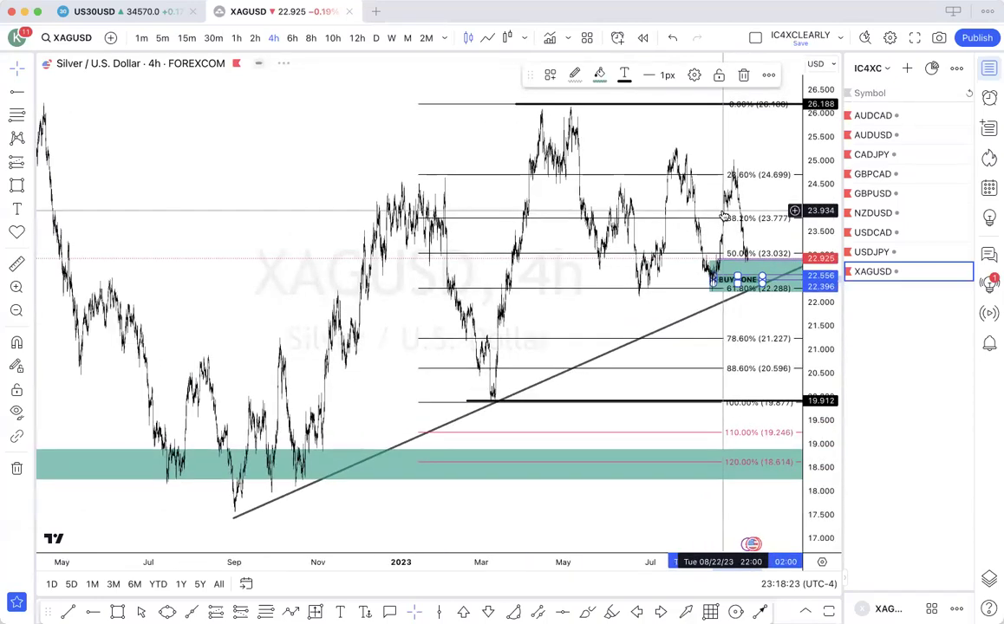
{"action": "scroll", "coordinate": [722, 212], "scroll_direction": "right", "scroll_amount": 3}
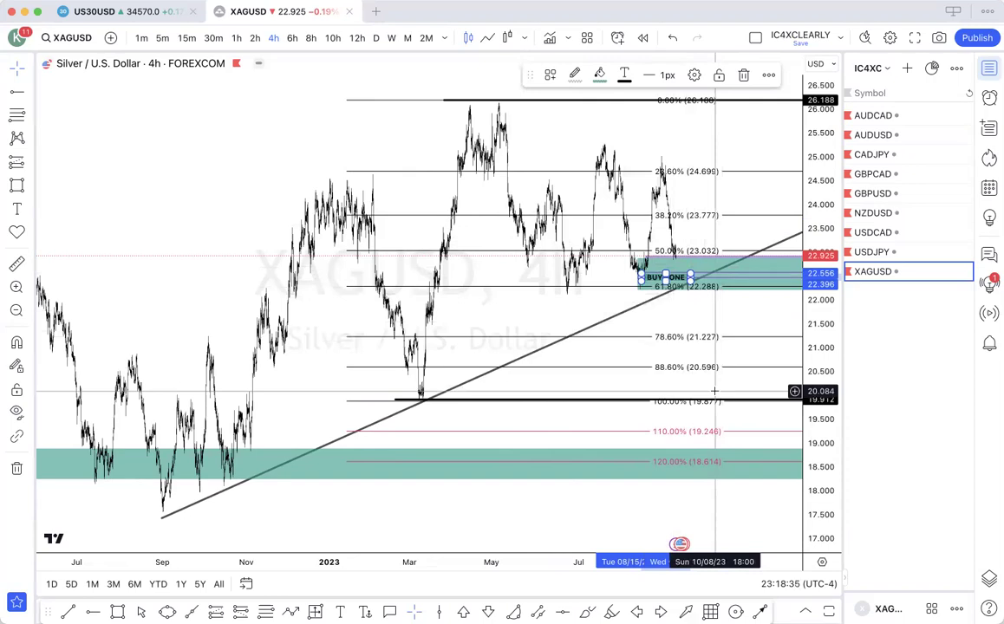
{"action": "scroll", "coordinate": [714, 391], "scroll_direction": "up", "scroll_amount": 8}
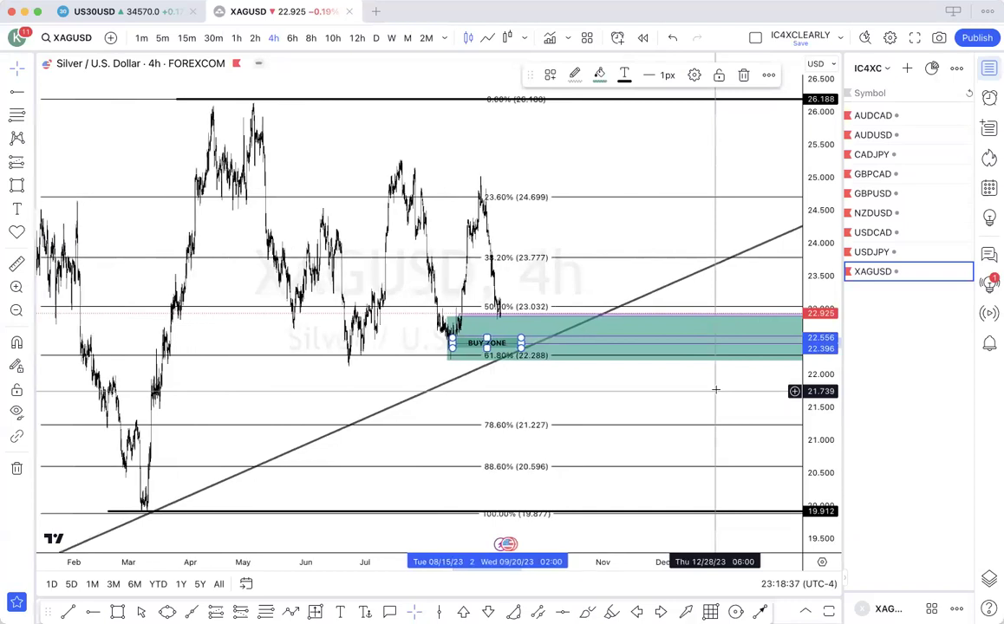